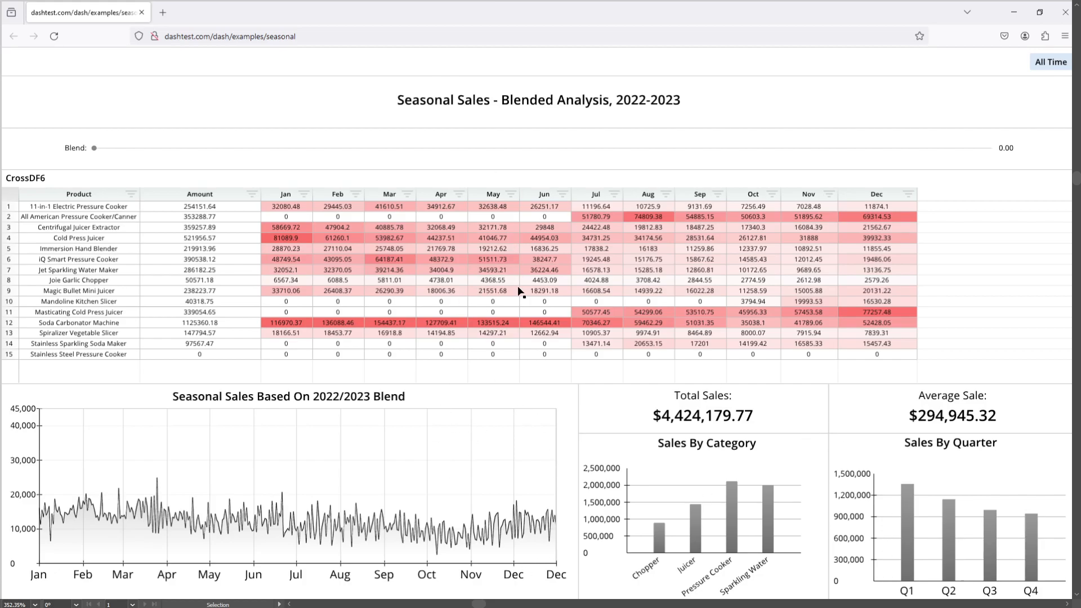
# Switch to Row64, create a live dataframe from the Seasonal table in Row64/Examples, and enlarge the formula area.
pyautogui.hotkey('alt', 'Tab')
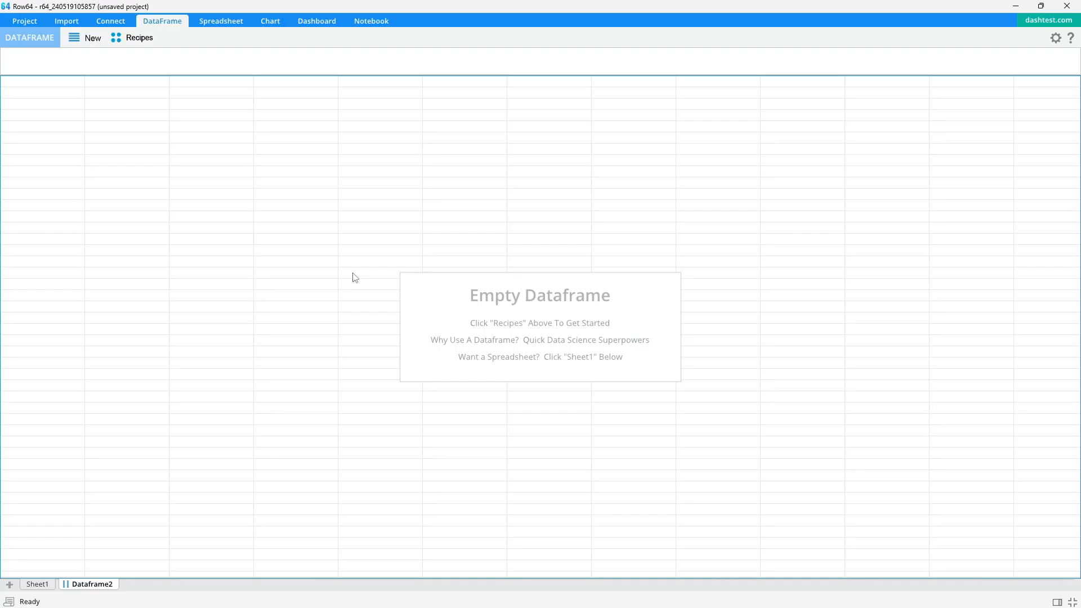
pyautogui.click(110, 21)
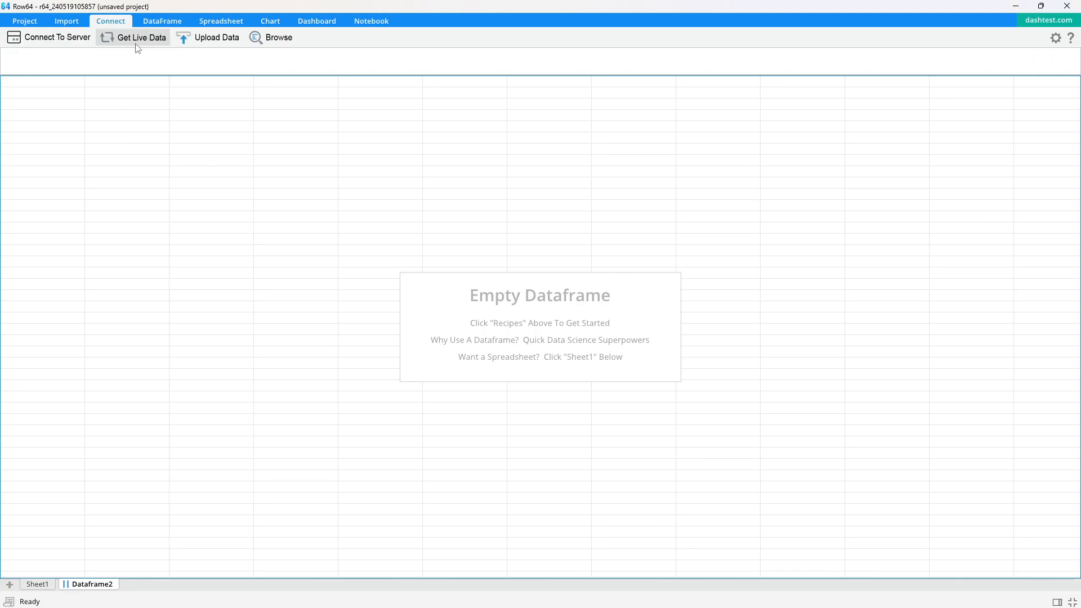
pyautogui.click(139, 49)
pyautogui.scroll(-1, 543, 357)
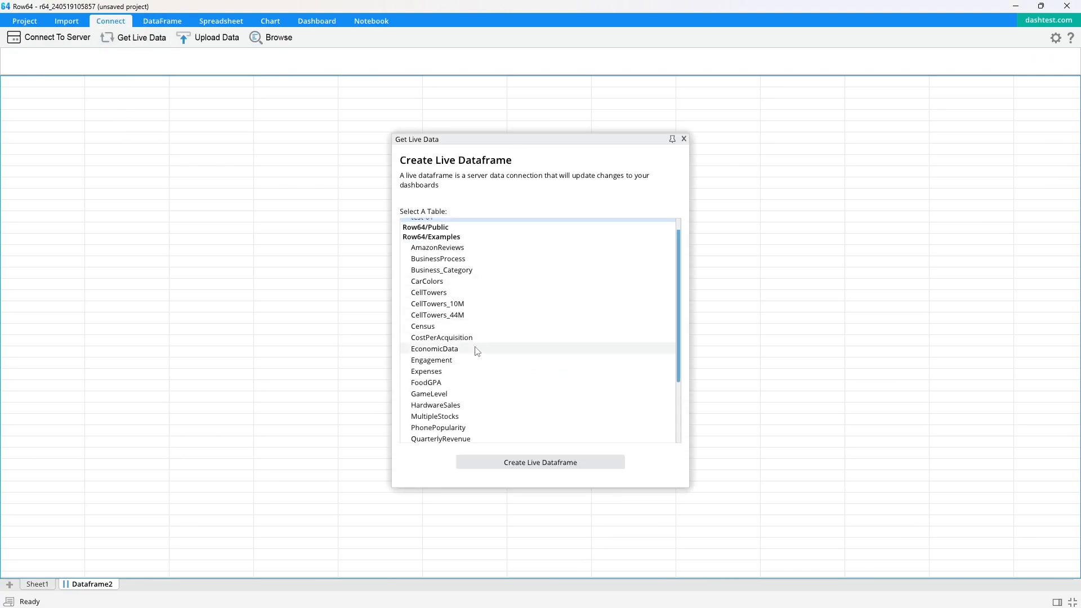
pyautogui.scroll(-1, 476, 349)
pyautogui.scroll(-1, 481, 355)
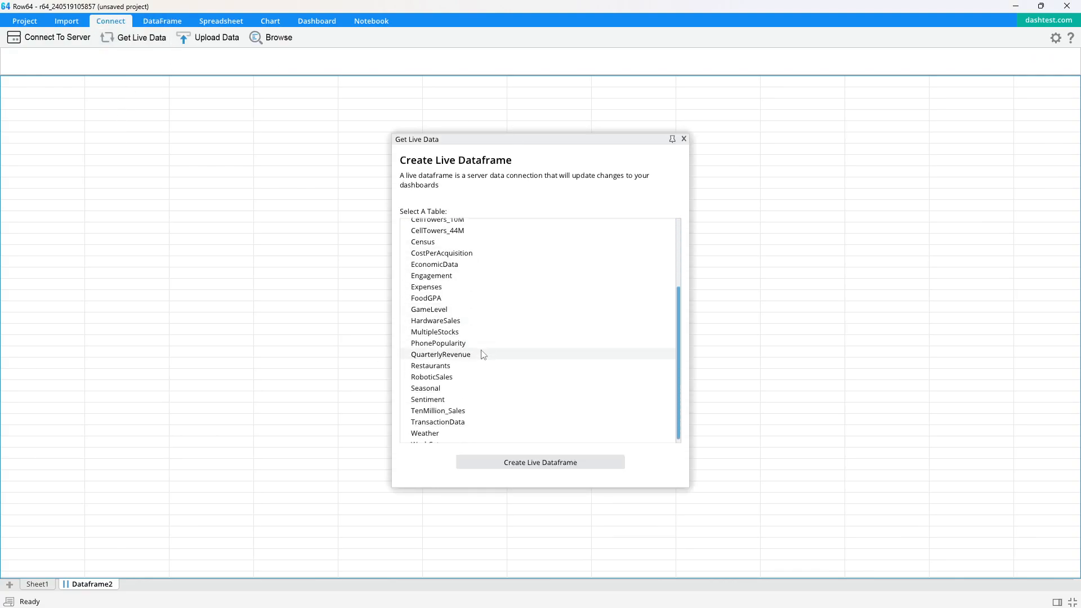
pyautogui.click(441, 391)
pyautogui.doubleClick(441, 392)
pyautogui.moveTo(222, 75); pyautogui.dragTo(214, 99)
# Examine the Amount Y1, Amount Y2 and Product columns of the live dataframe.
pyautogui.moveTo(148, 111); pyautogui.dragTo(234, 110)
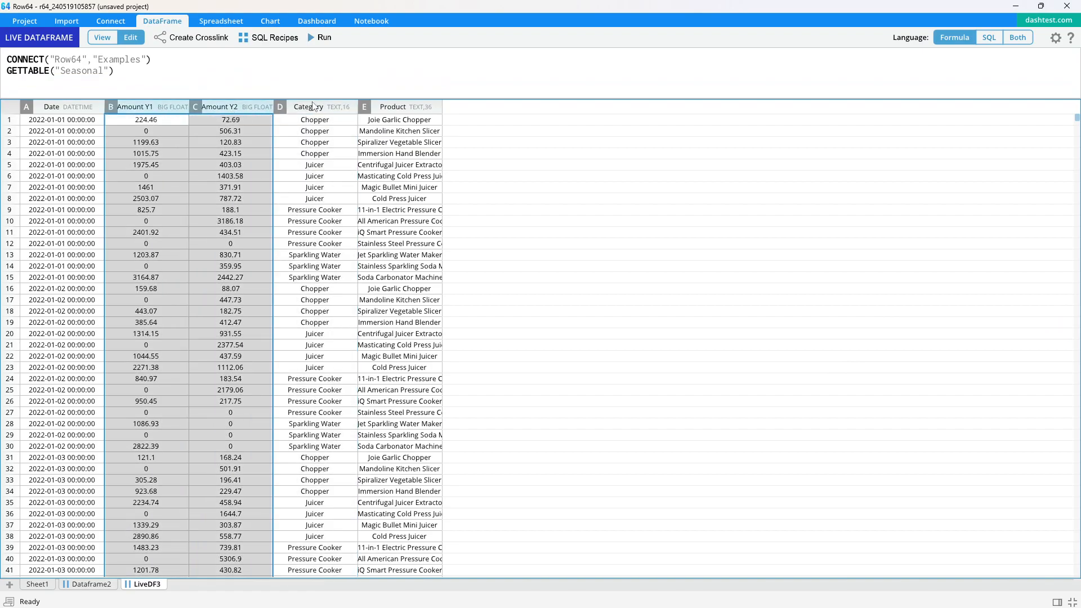
pyautogui.click(238, 108)
pyautogui.click(150, 109)
pyautogui.click(223, 111)
pyautogui.click(161, 110)
pyautogui.click(244, 110)
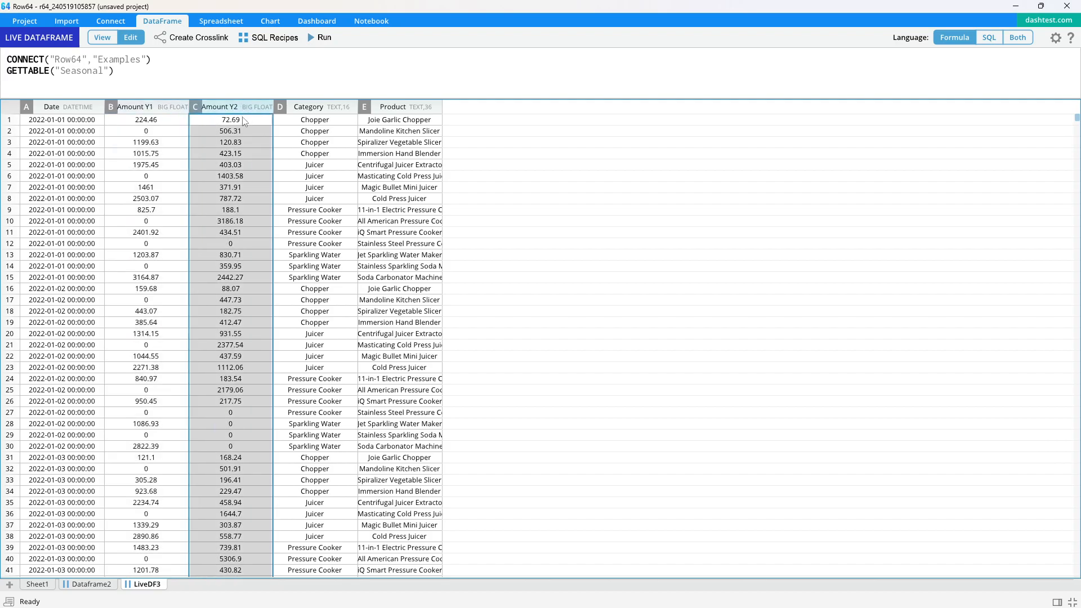
pyautogui.click(157, 113)
pyautogui.click(214, 109)
pyautogui.click(390, 113)
pyautogui.moveTo(163, 107); pyautogui.dragTo(452, 86)
pyautogui.click(501, 122)
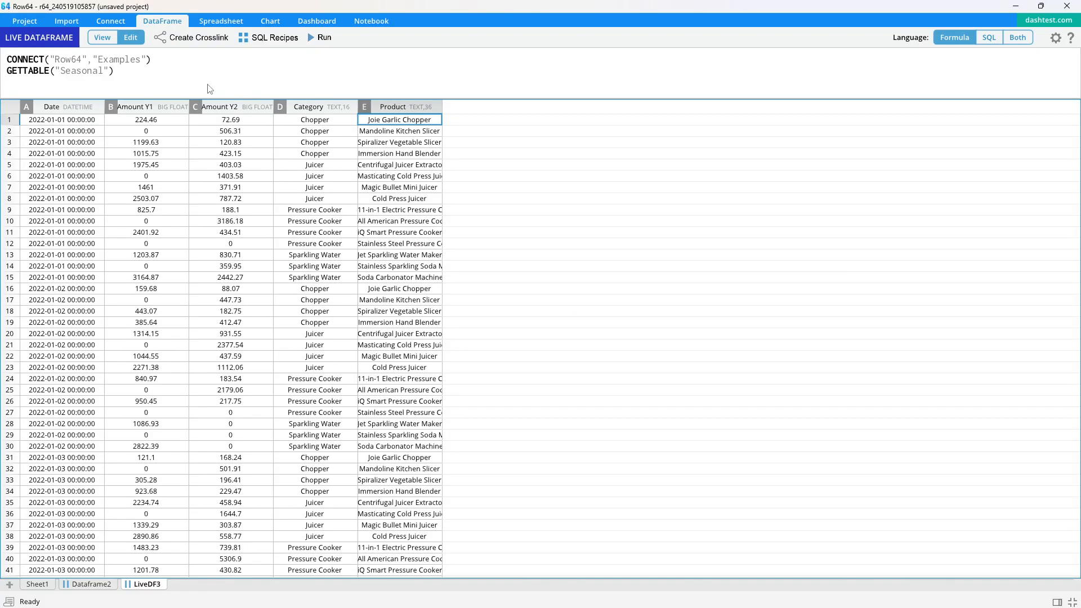
pyautogui.moveTo(216, 209); pyautogui.dragTo(342, 267)
pyautogui.click(365, 246)
pyautogui.moveTo(374, 194); pyautogui.dragTo(169, 280)
pyautogui.click(266, 208)
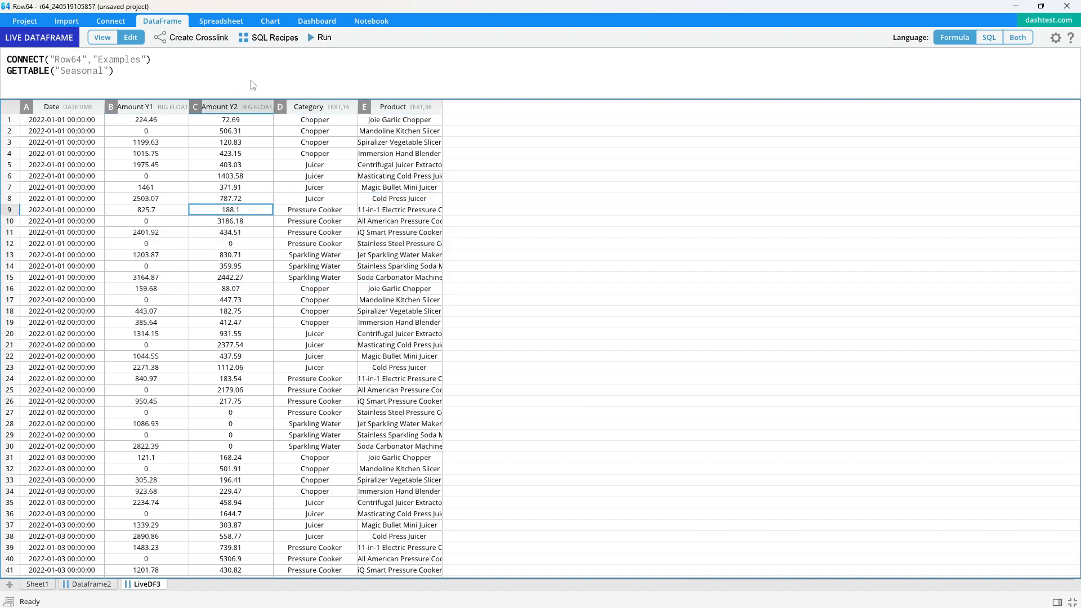
# Look over the server SQL recipes available for the live dataframe.
pyautogui.click(262, 38)
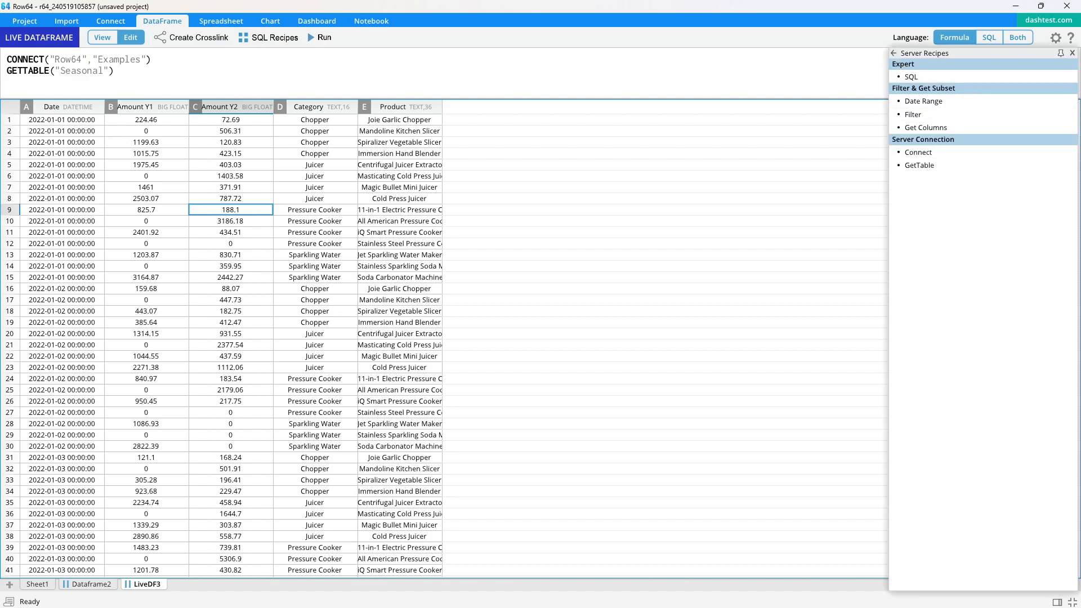
pyautogui.click(1072, 53)
pyautogui.click(268, 37)
pyautogui.click(1073, 53)
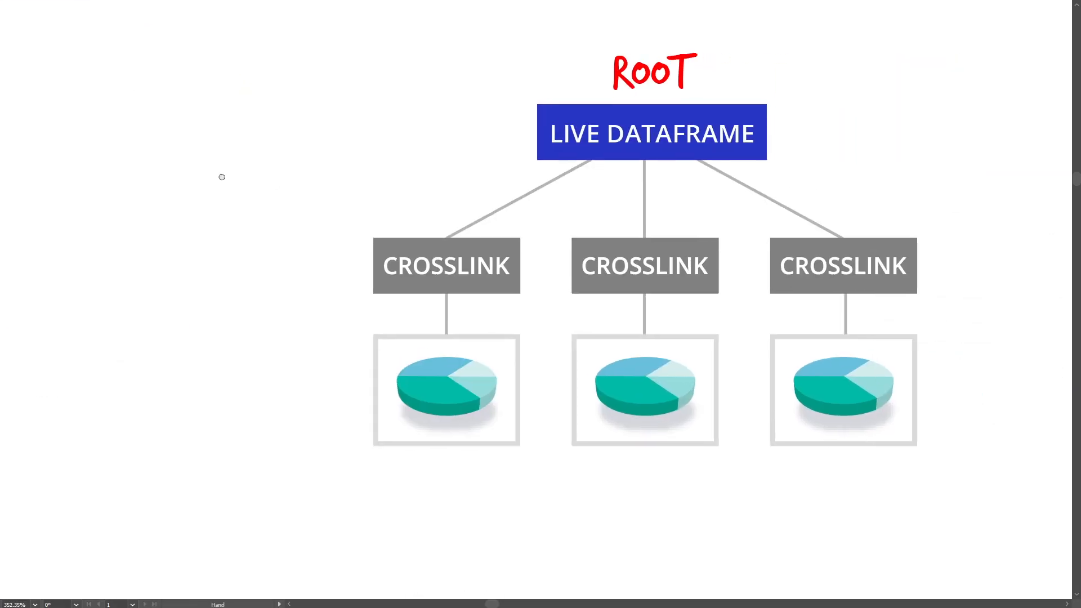
# Examine the root and crosslink diagram and the Seasonal Sales dashboard picture in the Illustrator plan.
pyautogui.moveTo(904, 178); pyautogui.dragTo(779, 200)
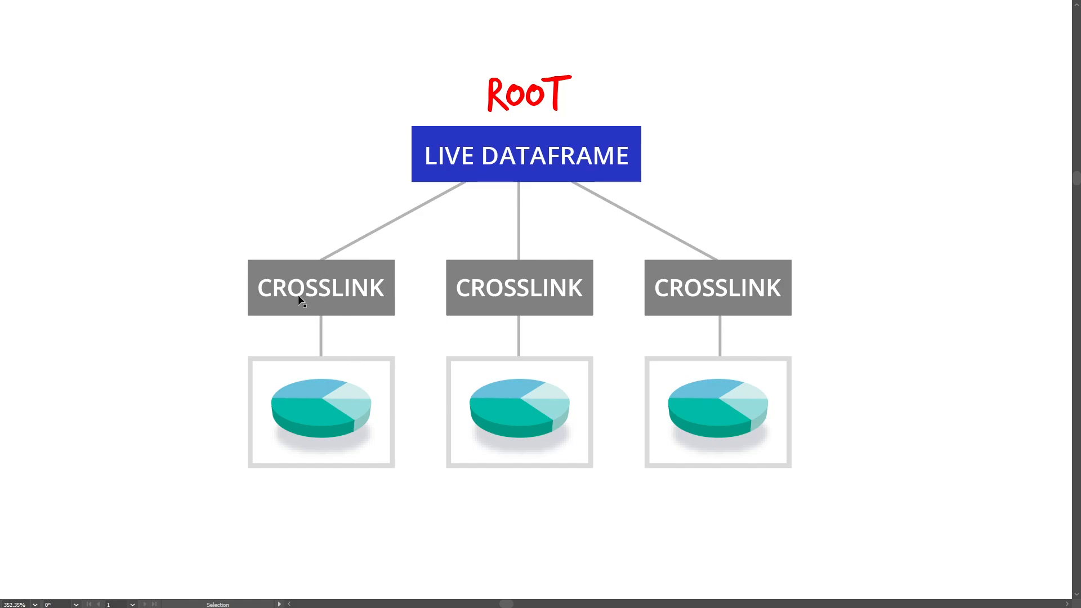
pyautogui.hotkey('alt', 'Tab')
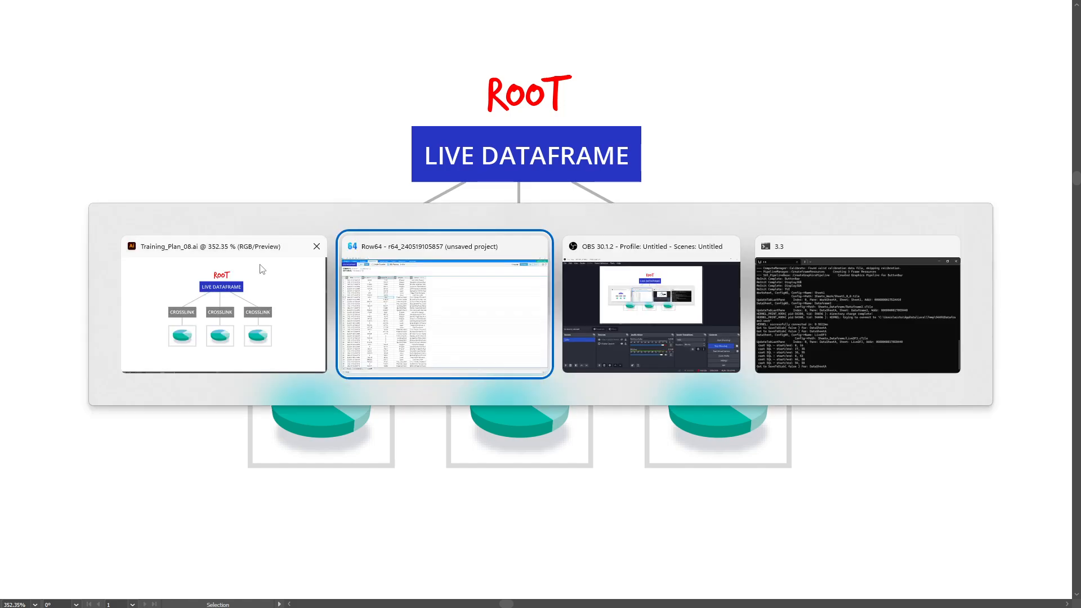
pyautogui.press('Escape')
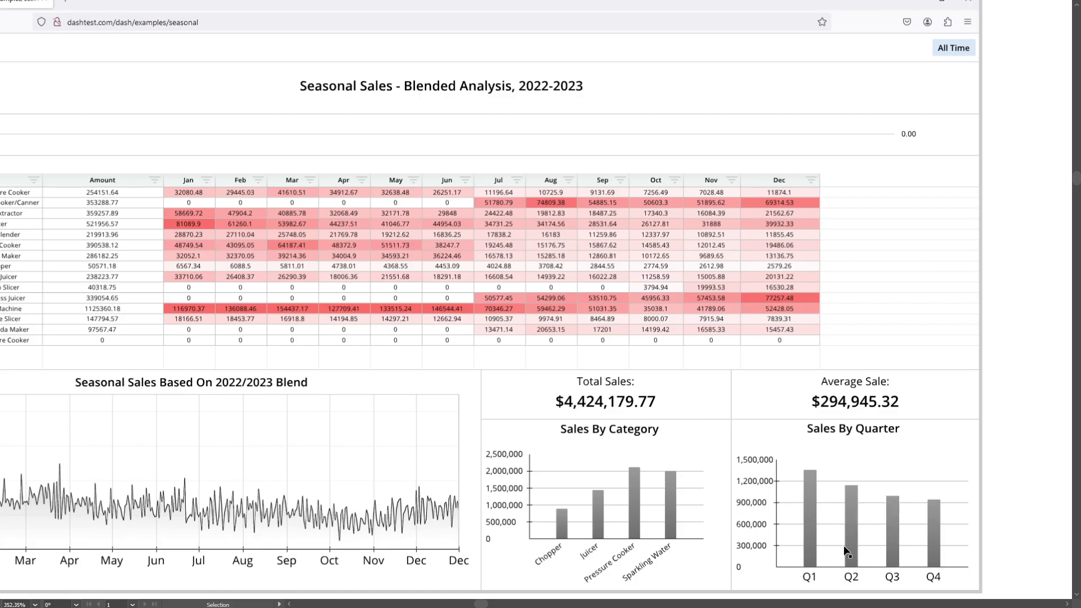
pyautogui.moveTo(900, 295); pyautogui.dragTo(136, 298)
pyautogui.moveTo(834, 285); pyautogui.dragTo(358, 324)
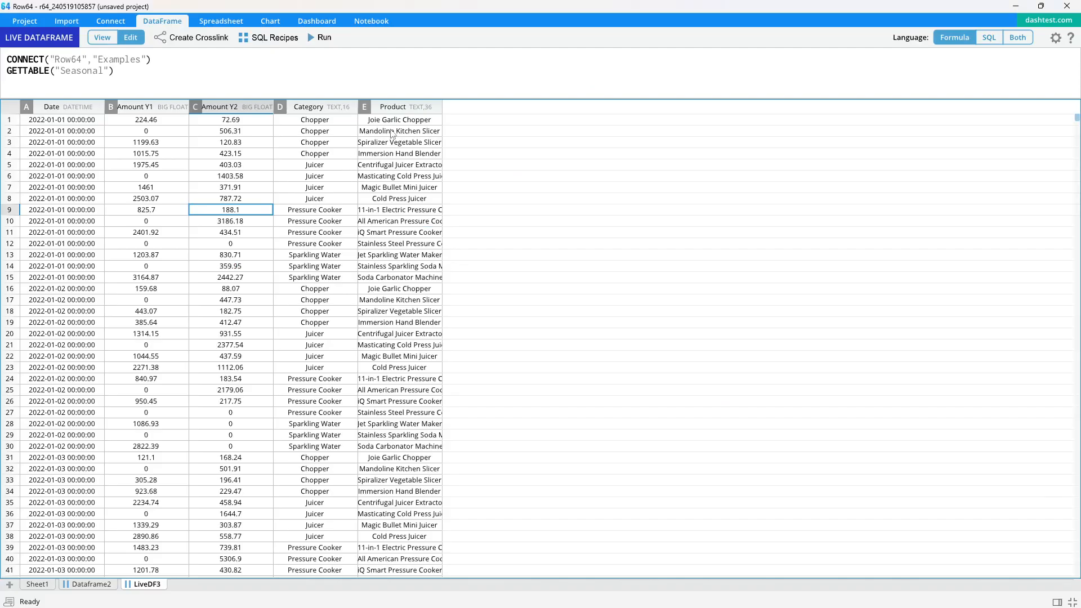
# Widen the Product column of the live dataframe and view the sub-root diagram in the Illustrator plan.
pyautogui.moveTo(442, 107); pyautogui.dragTo(464, 107)
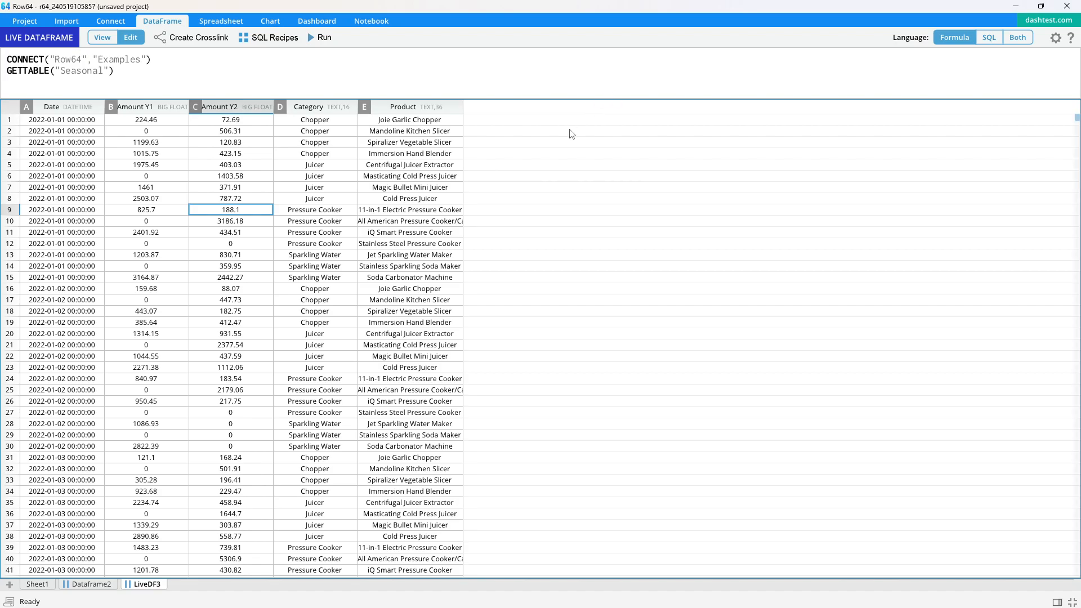
pyautogui.hotkey('alt', 'Tab')
pyautogui.moveTo(825, 269); pyautogui.dragTo(229, 205)
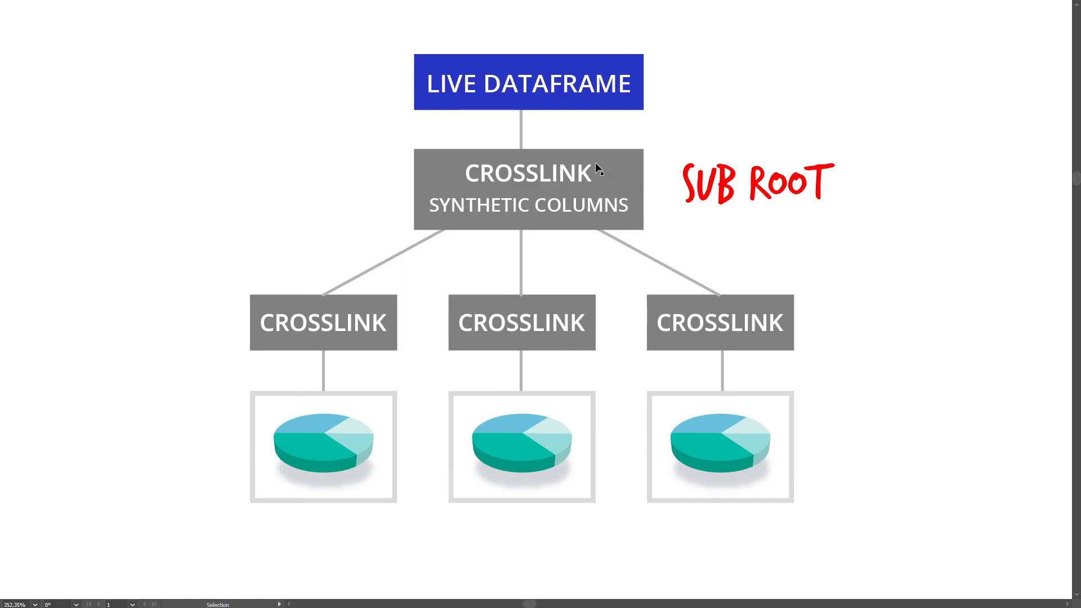
pyautogui.hotkey('alt', 'Tab')
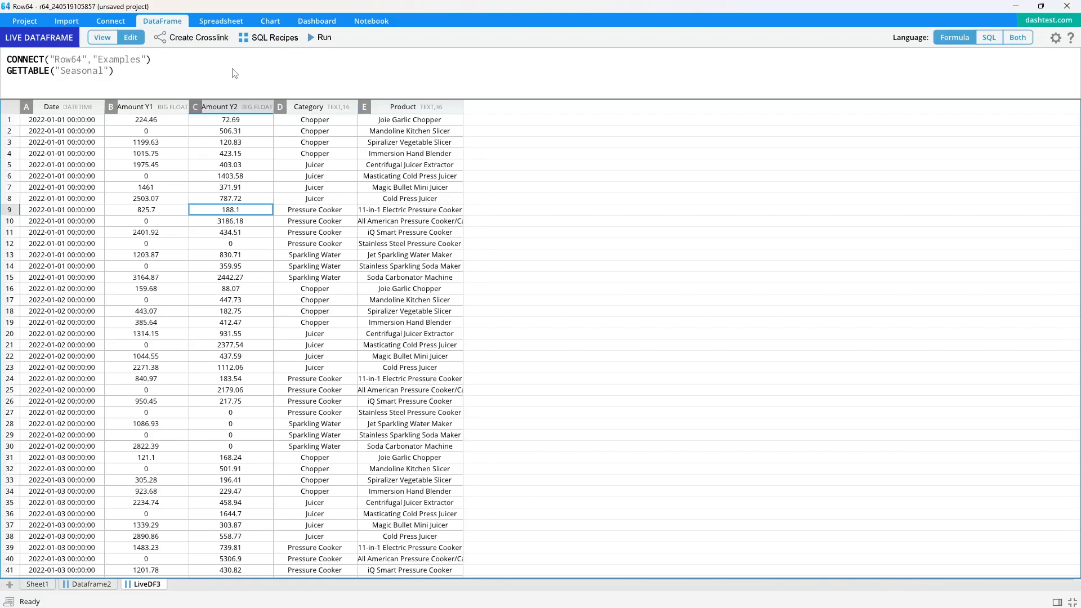
# Look at the crosslink creation options and the SQL recipes for the live dataframe without applying anything.
pyautogui.click(195, 37)
pyautogui.click(684, 138)
pyautogui.click(270, 37)
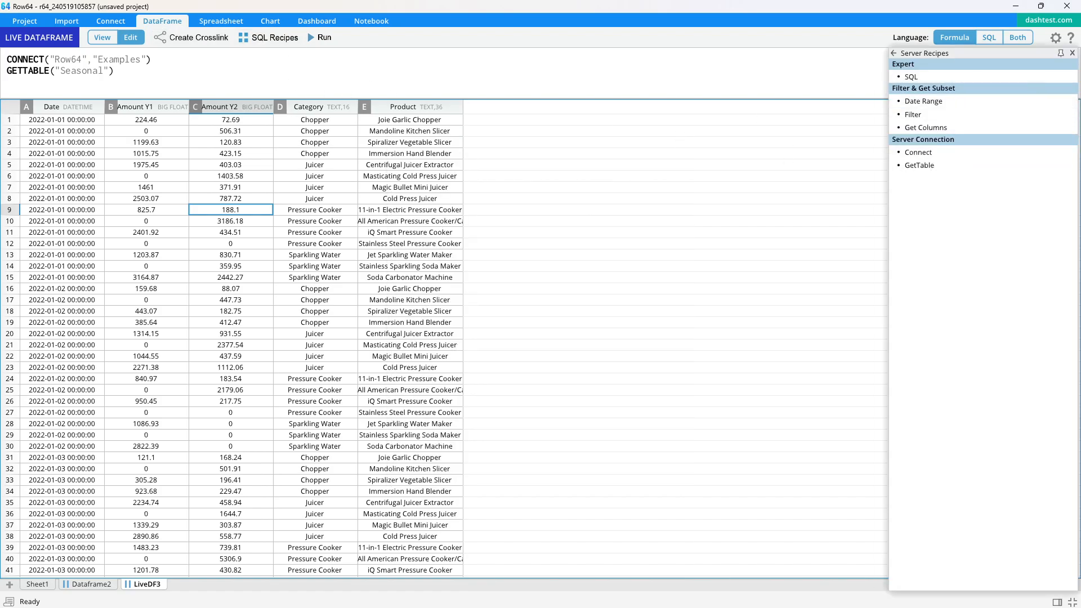
pyautogui.click(1073, 53)
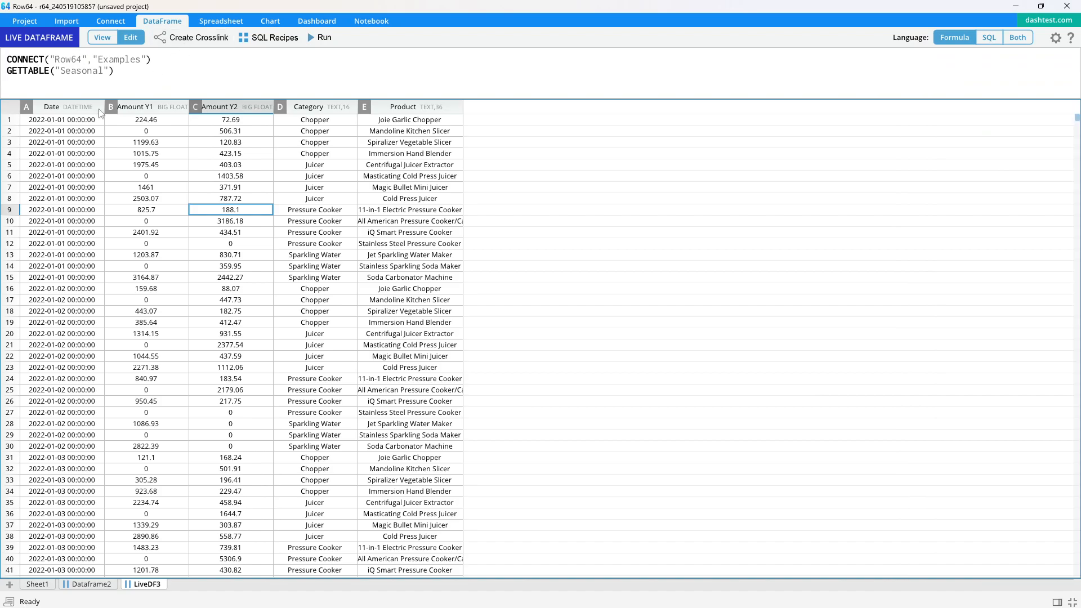
# Create a Basic cross-link dataframe from LiveDF3 with the Date, Amount Y1, Amount Y2, Category and Product columns.
pyautogui.moveTo(77, 107); pyautogui.dragTo(467, 127)
pyautogui.click(194, 37)
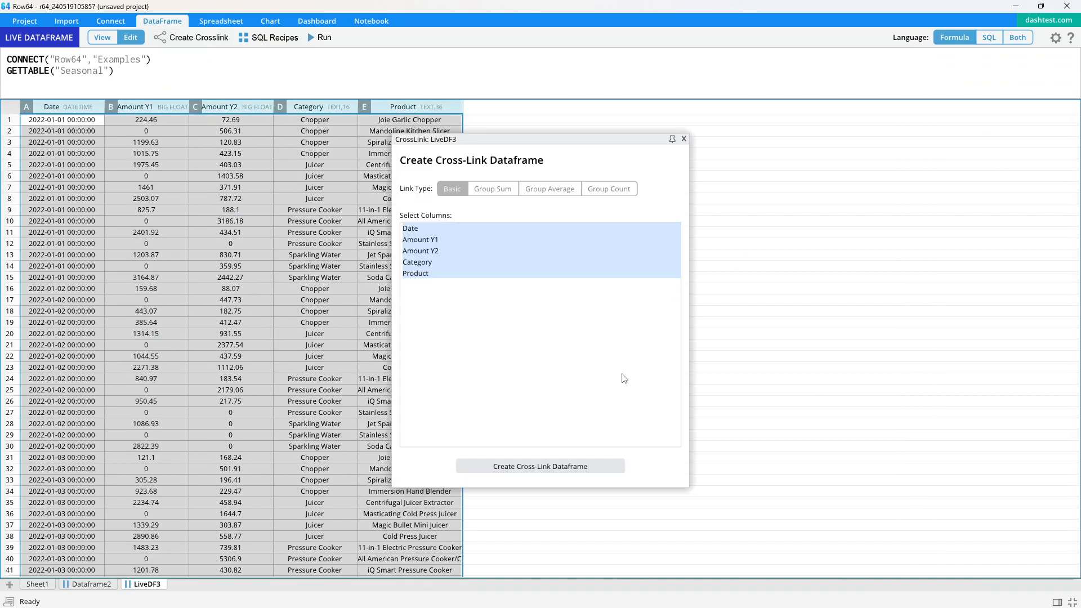
pyautogui.click(555, 466)
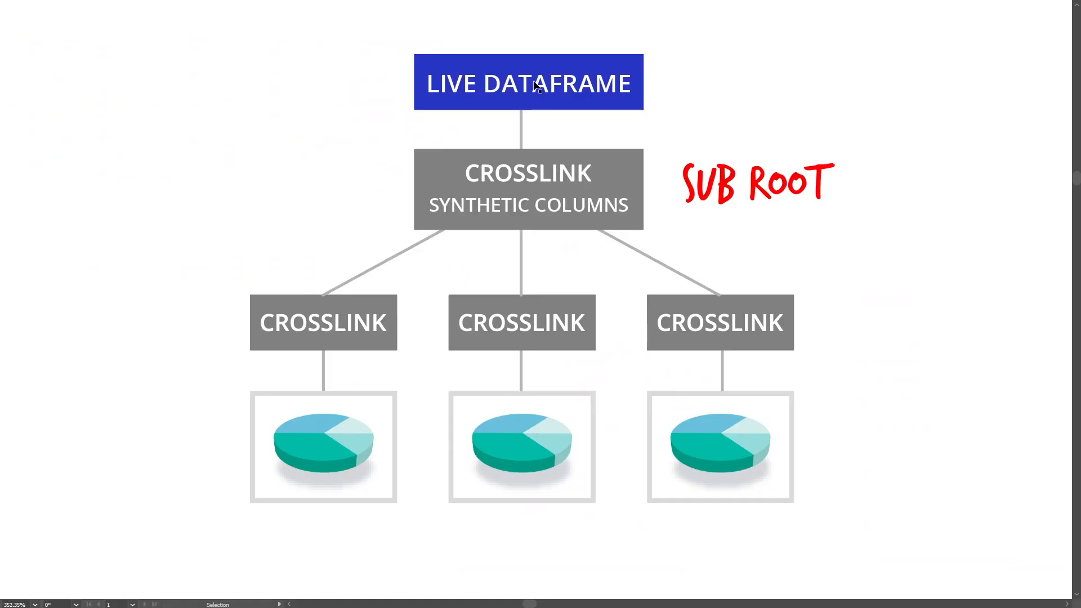
pyautogui.hotkey('alt', 'Tab')
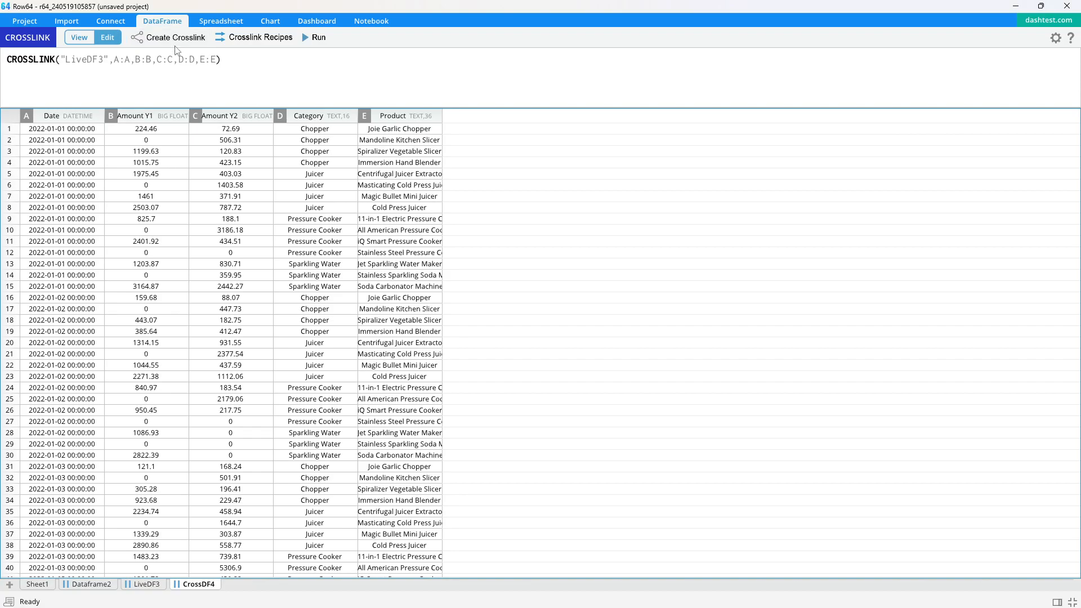
# Look through the Column Formula and Transform categories of the crosslink recipes.
pyautogui.click(256, 37)
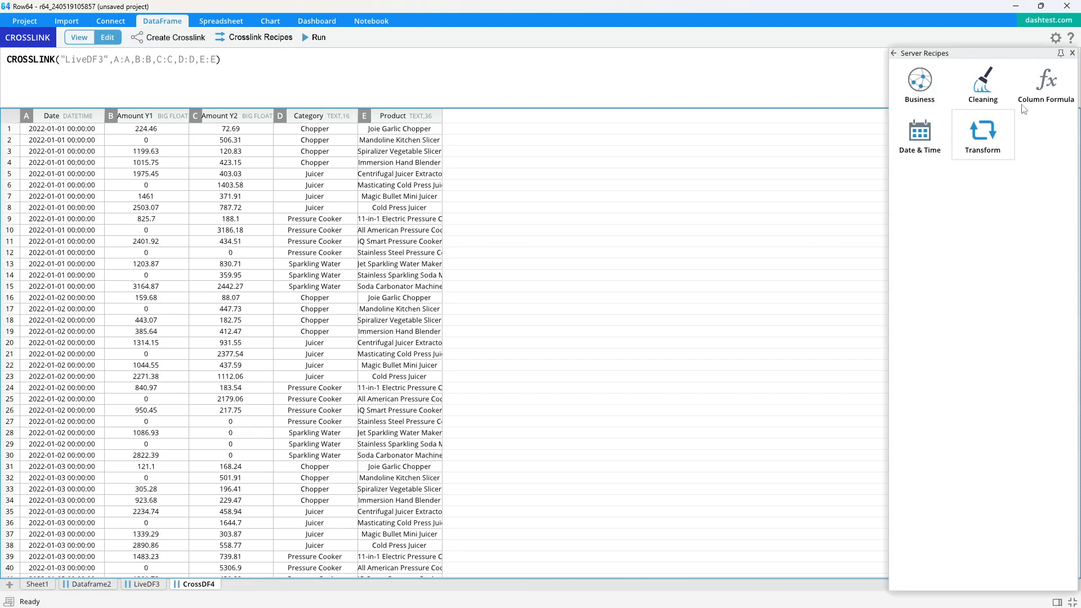
pyautogui.click(1033, 97)
pyautogui.click(894, 54)
pyautogui.click(980, 132)
pyautogui.click(894, 54)
pyautogui.click(1072, 53)
# Widen the Product column of the crosslink and rename the CrossDF4 dataframe SubRoot.
pyautogui.moveTo(440, 116); pyautogui.dragTo(499, 116)
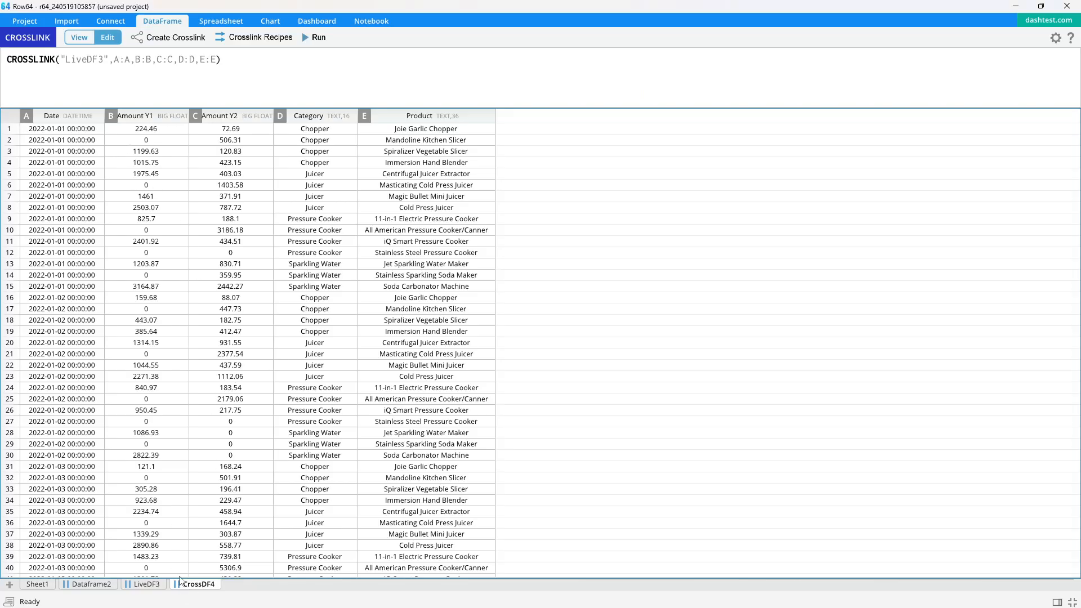
pyautogui.click(148, 586)
pyautogui.click(198, 584)
pyautogui.rightClick(208, 585)
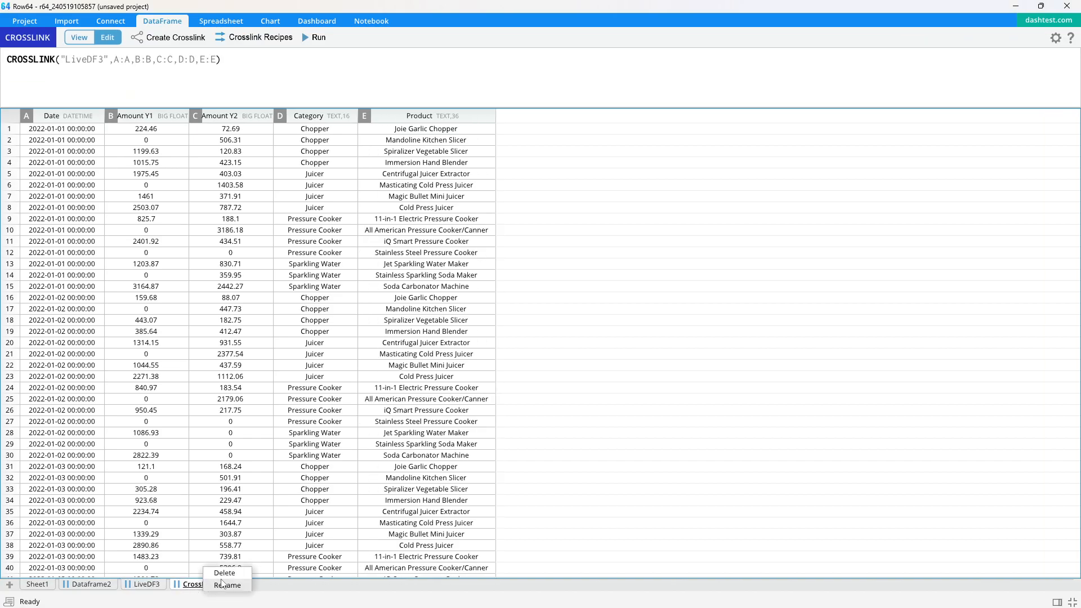
pyautogui.write('SubRoot')
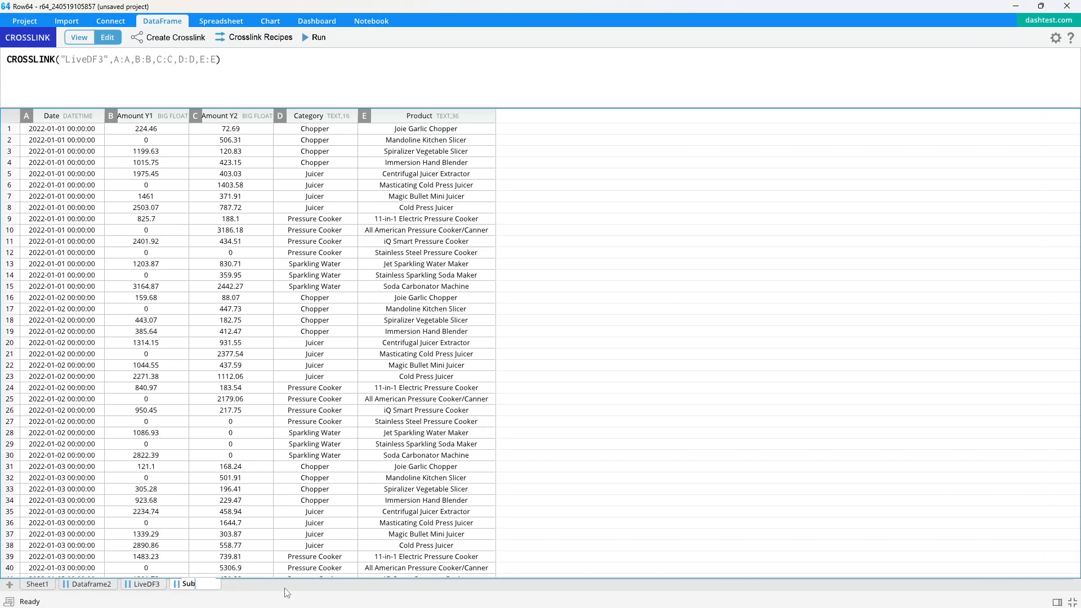
pyautogui.press('Return')
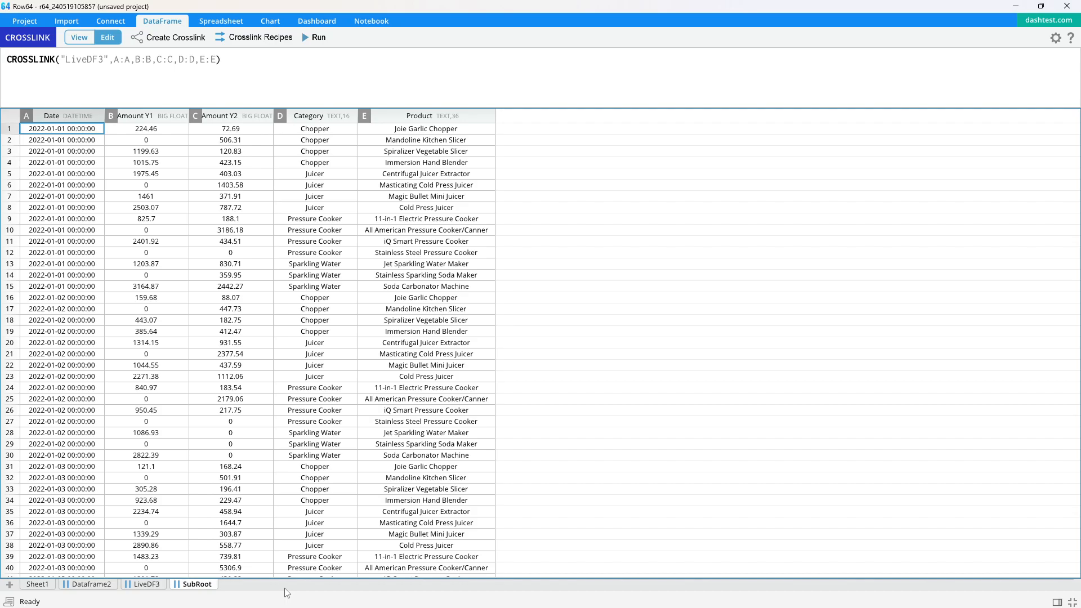
# Compare the LiveDF3 and SubRoot dataframes with the sub-root diagram in the Illustrator plan.
pyautogui.hotkey('alt', 'Tab')
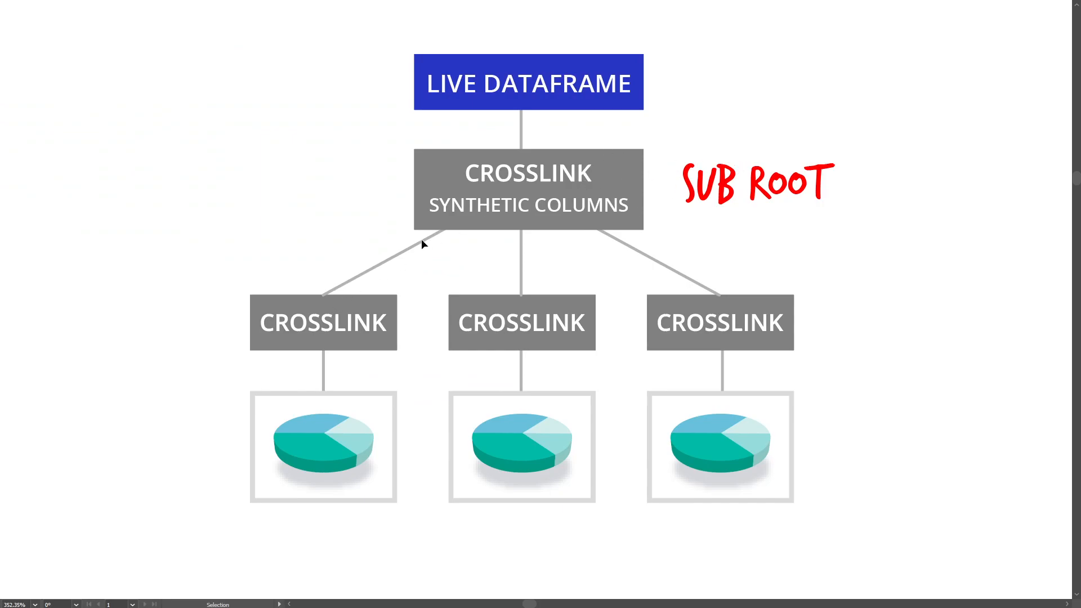
pyautogui.hotkey('alt', 'Tab')
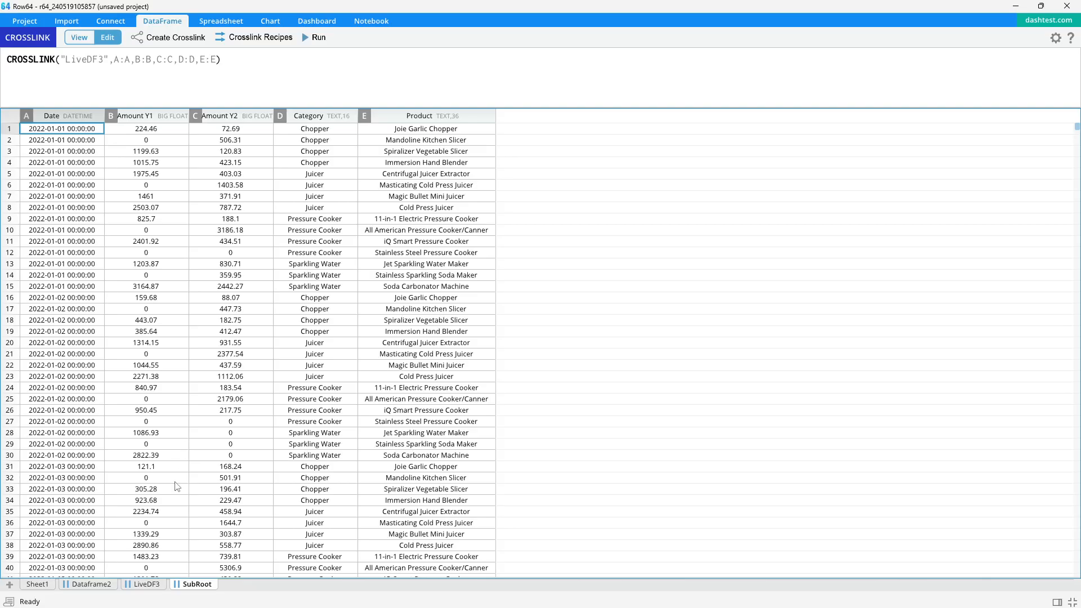
pyautogui.click(147, 584)
pyautogui.click(198, 585)
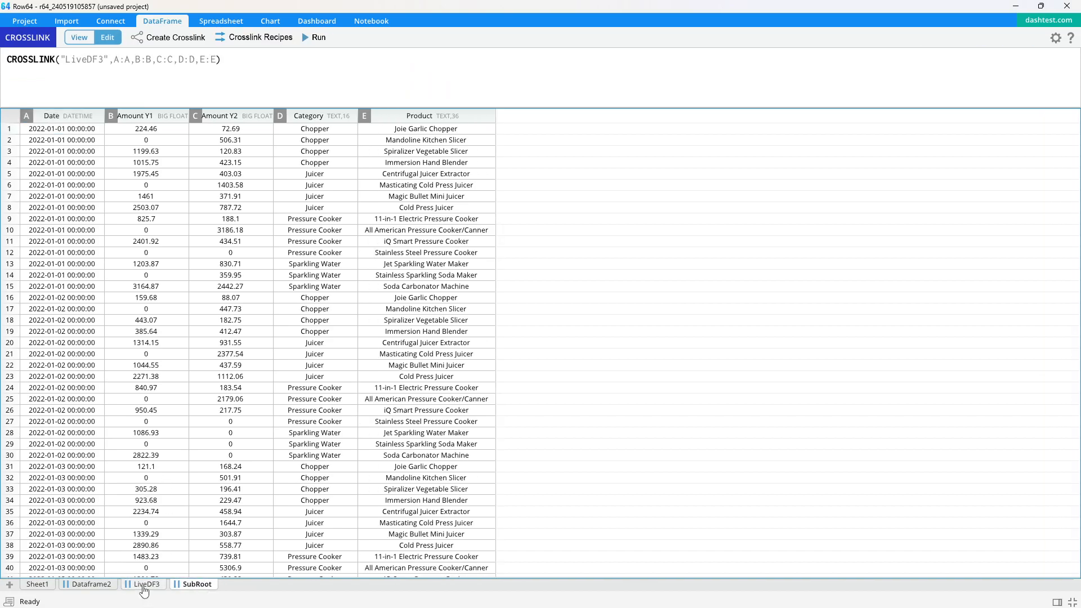
pyautogui.click(147, 585)
pyautogui.click(197, 585)
pyautogui.click(146, 585)
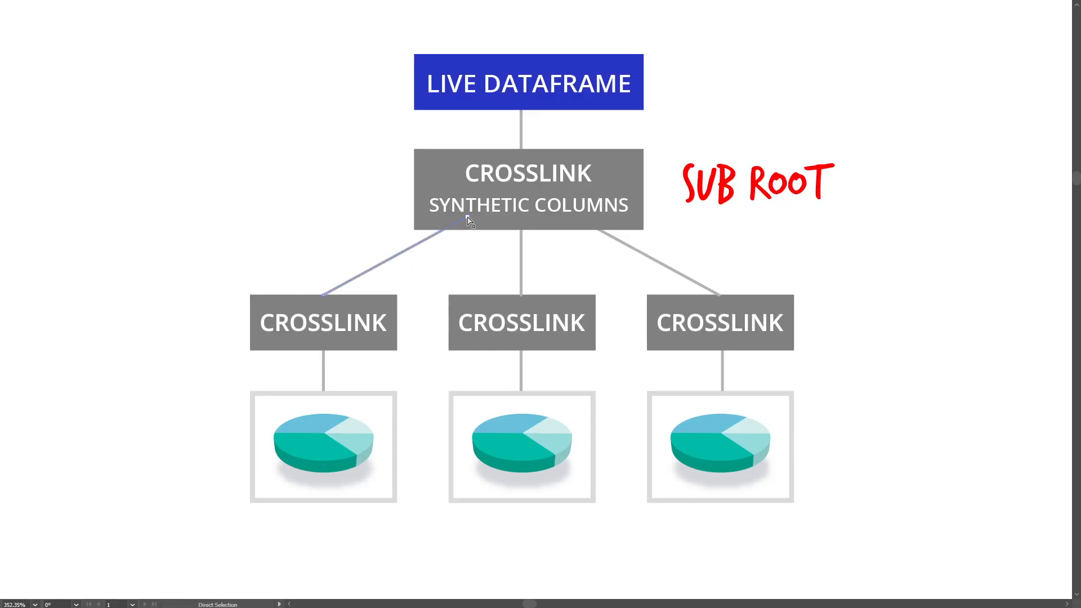
# Try rerouting the first lower crosslink's connector from the sub-root box to the live dataframe box, then undo the change.
pyautogui.moveTo(467, 218); pyautogui.dragTo(417, 80)
pyautogui.click(288, 103)
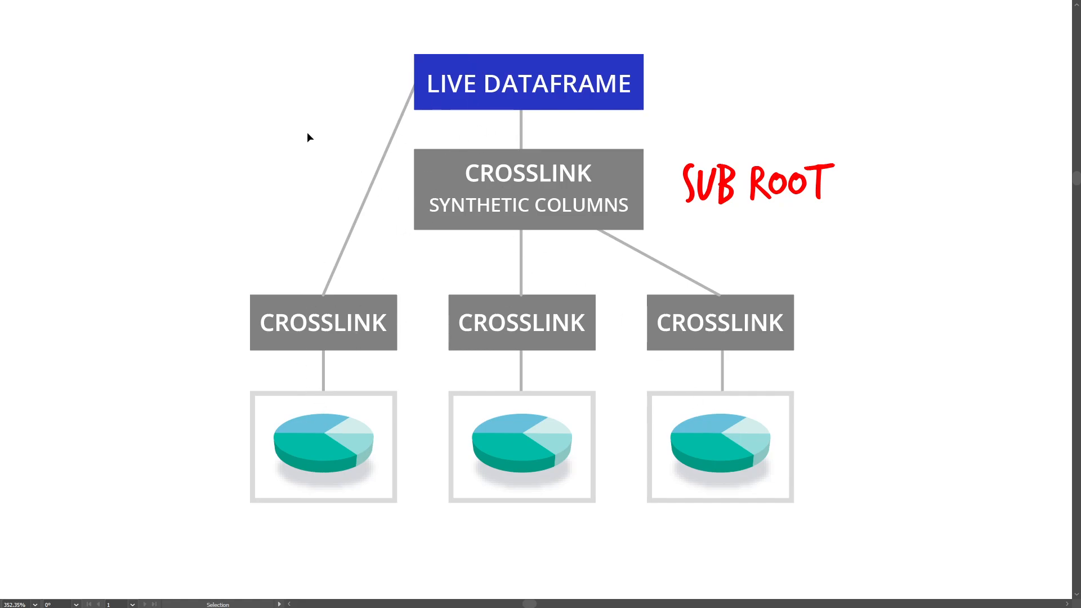
pyautogui.hotkey('ctrl', 'z')
pyautogui.click(269, 179)
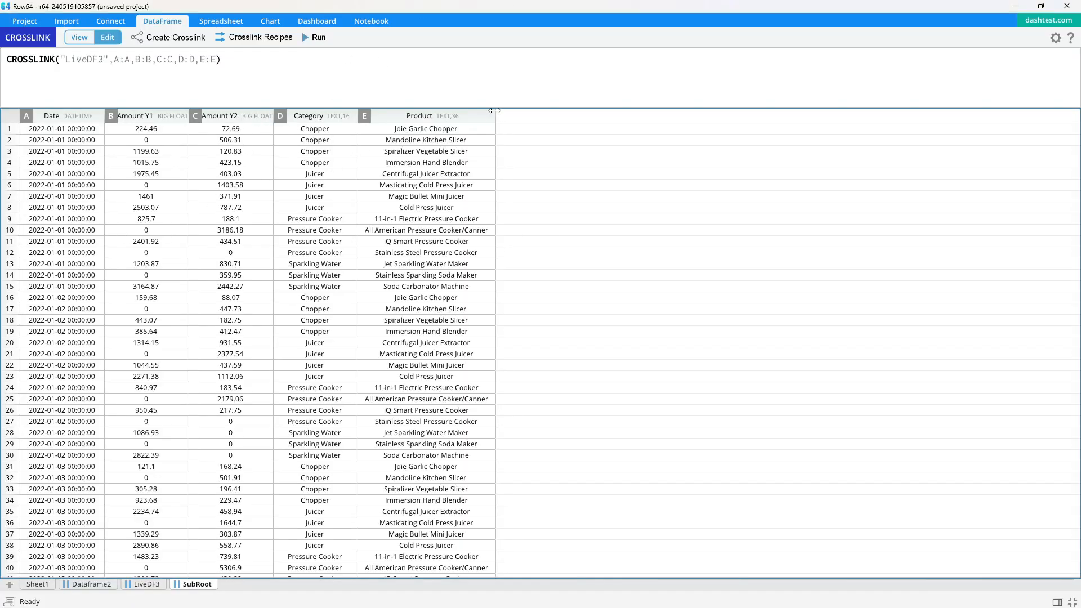
# Narrow the SubRoot Product column slightly and look back through the Illustrator plan.
pyautogui.moveTo(497, 116)
pyautogui.mouseDown()
pyautogui.moveTo(476, 116)
pyautogui.moveTo(494, 116)
pyautogui.mouseUp()
pyautogui.click(538, 197)
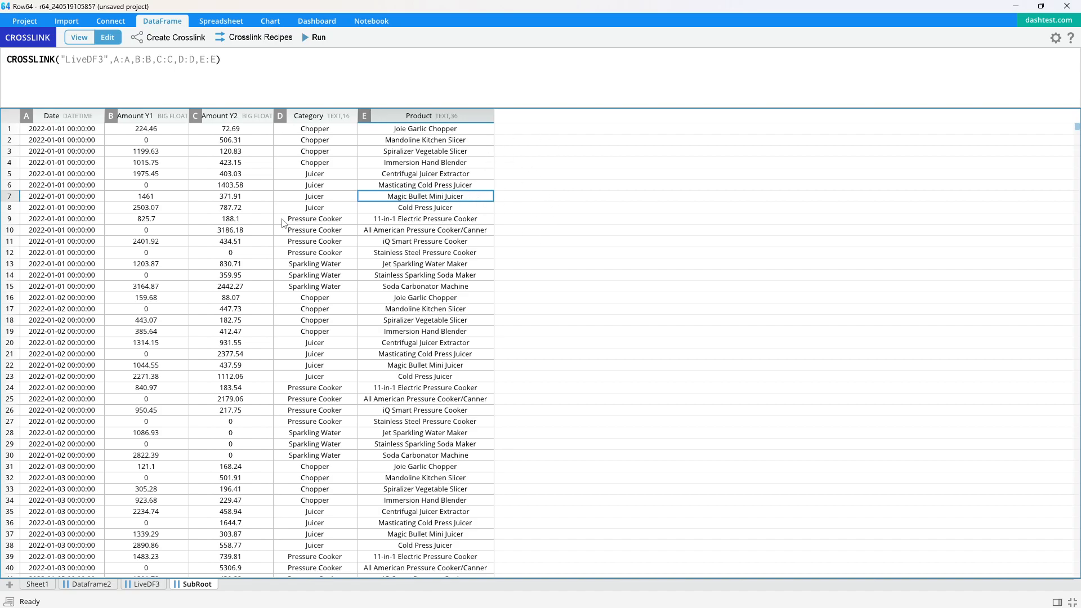
pyautogui.hotkey('alt', 'Tab')
pyautogui.moveTo(282, 251); pyautogui.dragTo(873, 252)
pyautogui.moveTo(241, 259); pyautogui.dragTo(947, 280)
pyautogui.moveTo(240, 276); pyautogui.dragTo(840, 262)
pyautogui.moveTo(183, 269); pyautogui.dragTo(729, 245)
# Enlarge the SubRoot recipe editor and add an Output column line from the FIXED number formula in the Column Formula recipes.
pyautogui.click(259, 66)
pyautogui.scroll(2, 239, 63)
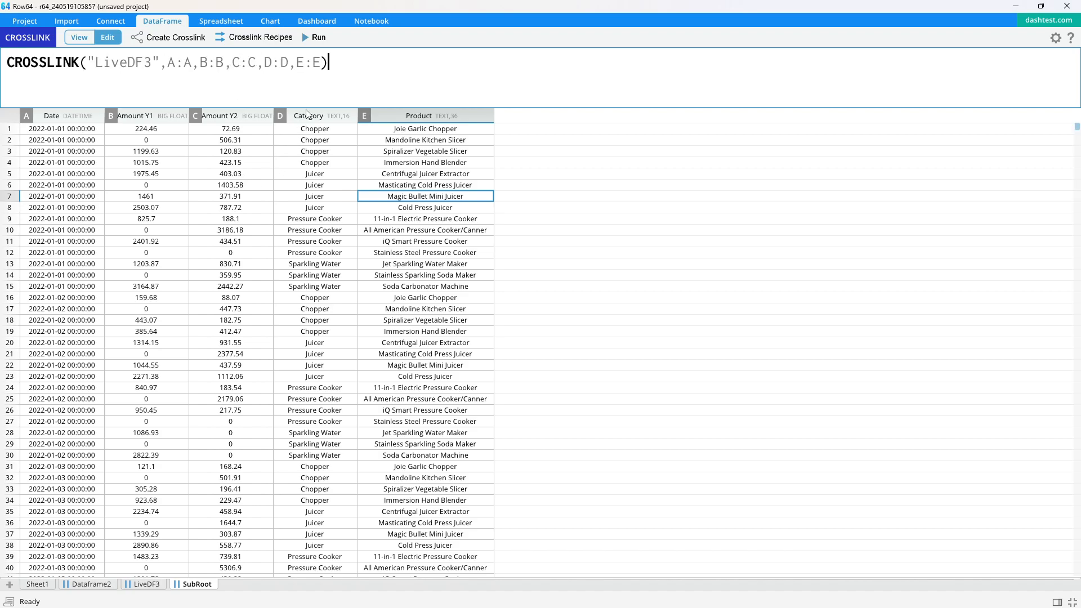
pyautogui.moveTo(305, 108); pyautogui.dragTo(304, 154)
pyautogui.click(254, 38)
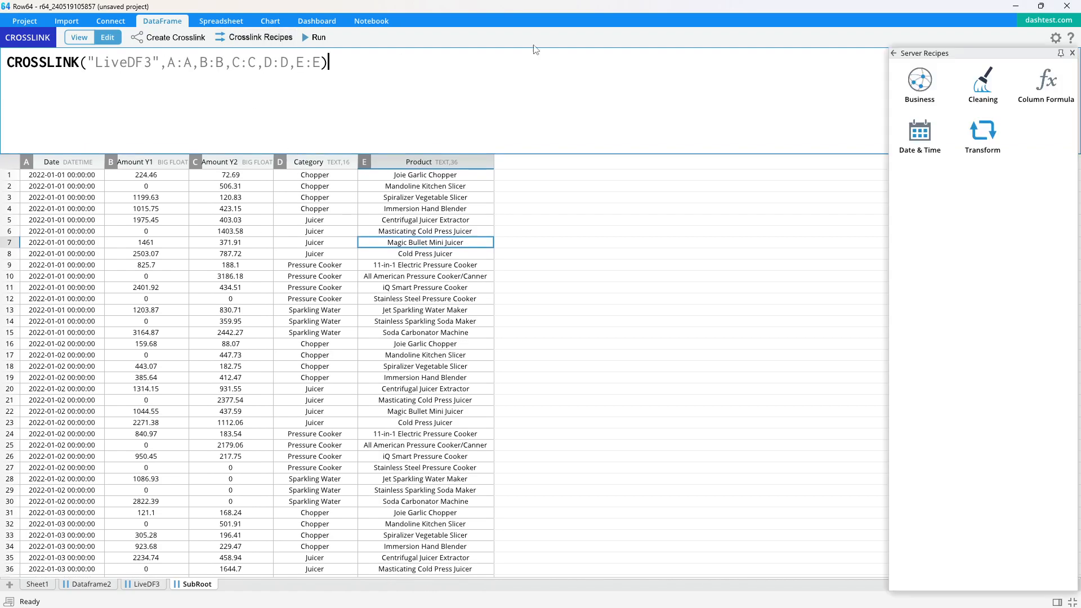
pyautogui.click(1047, 84)
pyautogui.click(914, 165)
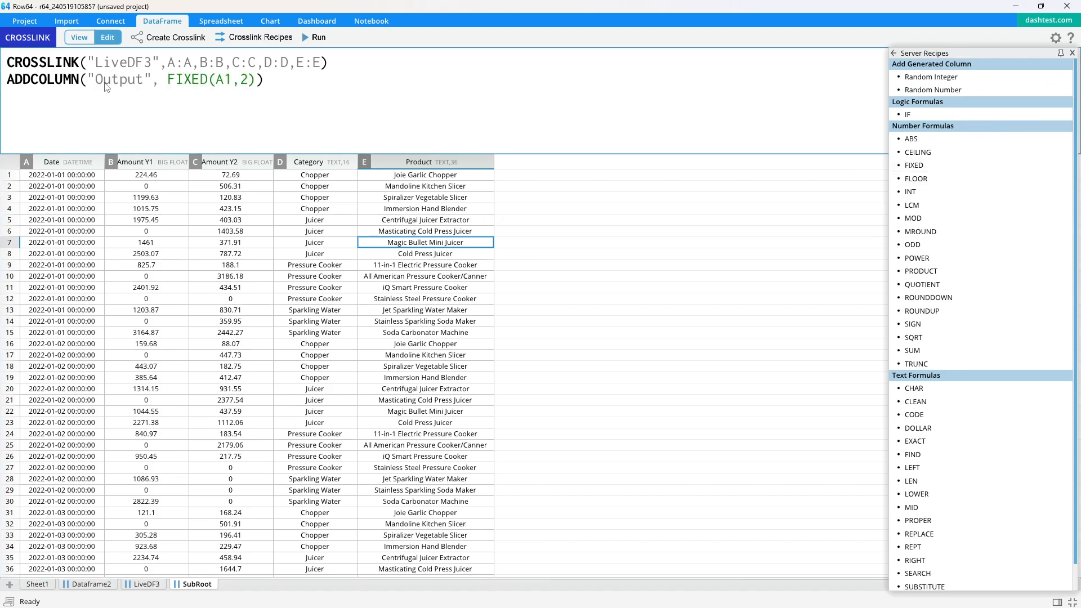
pyautogui.click(894, 53)
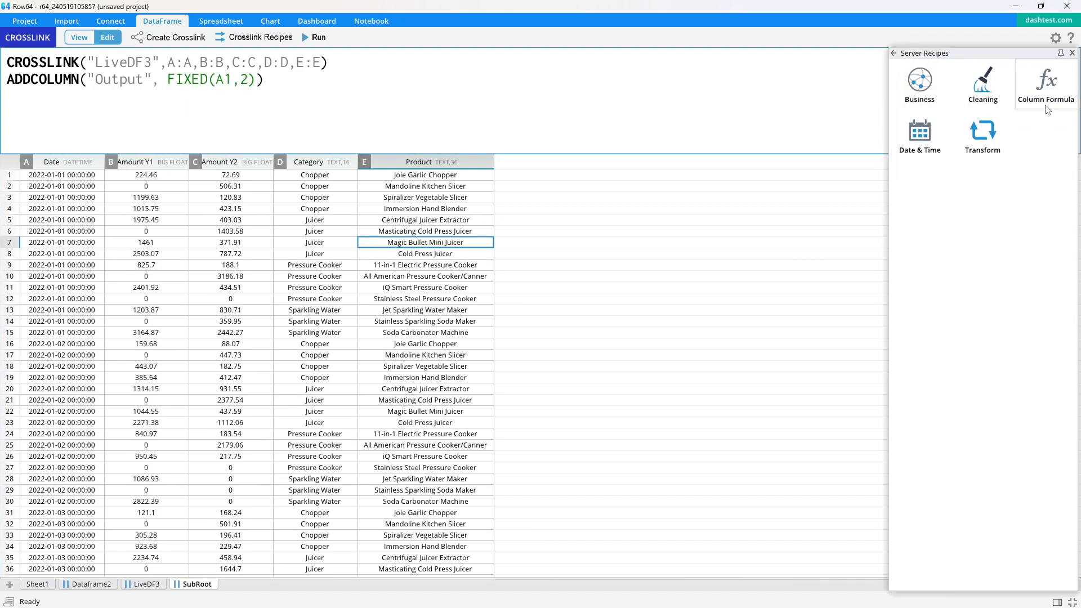
pyautogui.click(1073, 53)
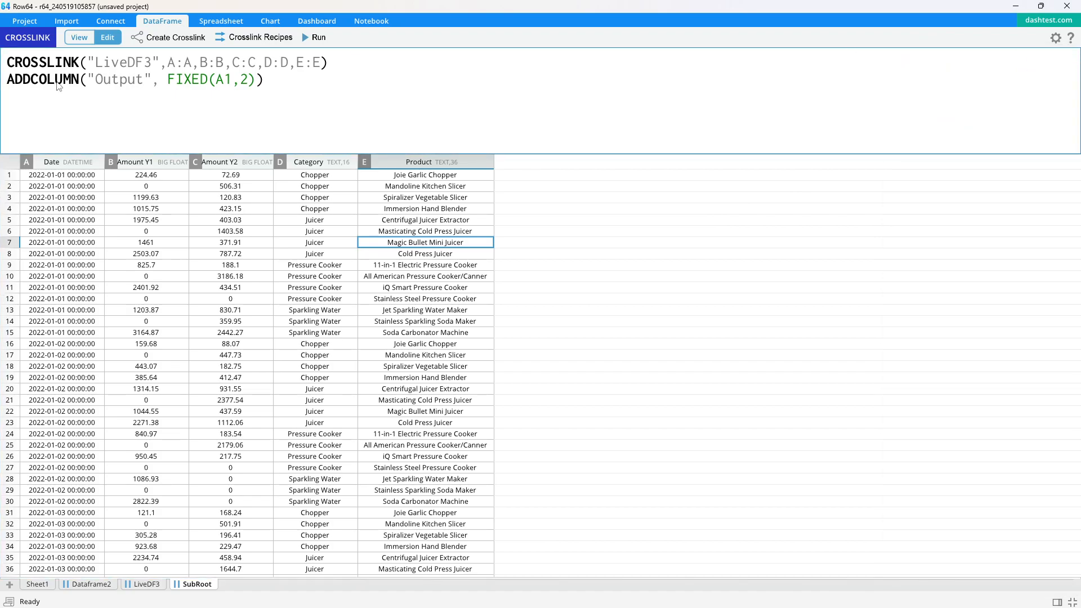
# Replace the FIXED(A1,2) expression of the Output column with B1 and run the recipe.
pyautogui.moveTo(255, 81); pyautogui.dragTo(173, 85)
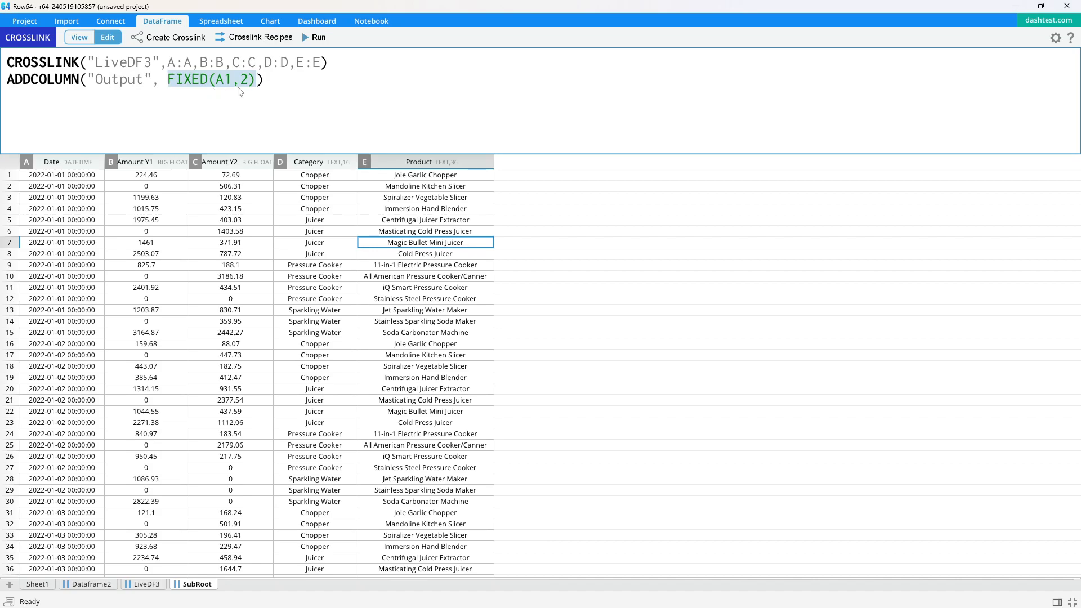
pyautogui.write('A')
pyautogui.press('BackSpace')
pyautogui.write('B1')
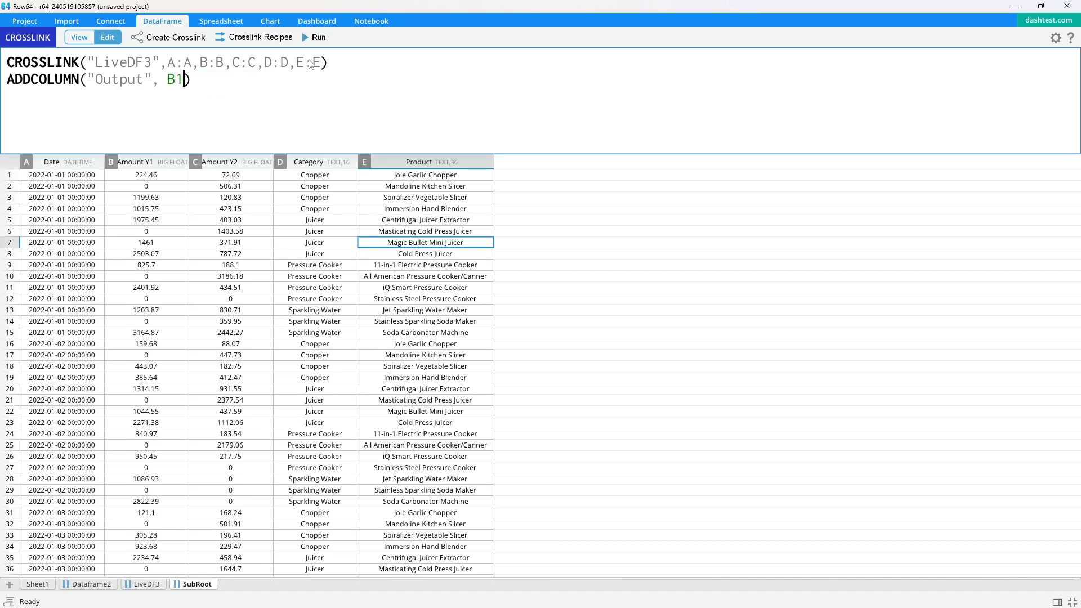
pyautogui.click(315, 38)
pyautogui.click(484, 186)
# Change the Output column's formula to C1, run the recipe, and compare the output with the Amount Y1 and Amount Y2 columns.
pyautogui.click(171, 80)
pyautogui.press('Delete')
pyautogui.write('C')
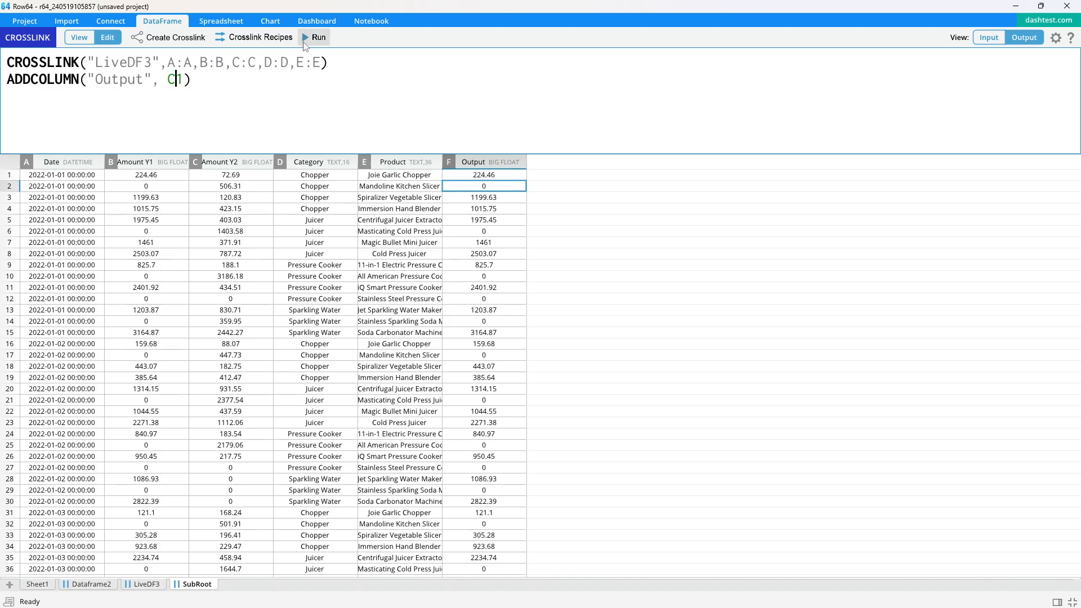
pyautogui.click(315, 37)
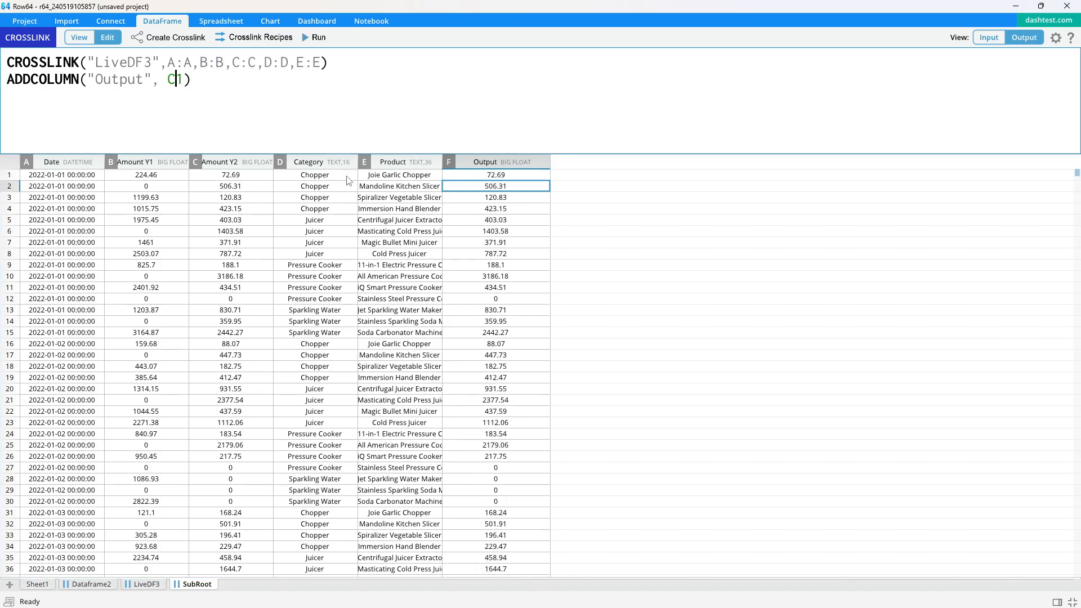
pyautogui.moveTo(179, 165); pyautogui.dragTo(207, 164)
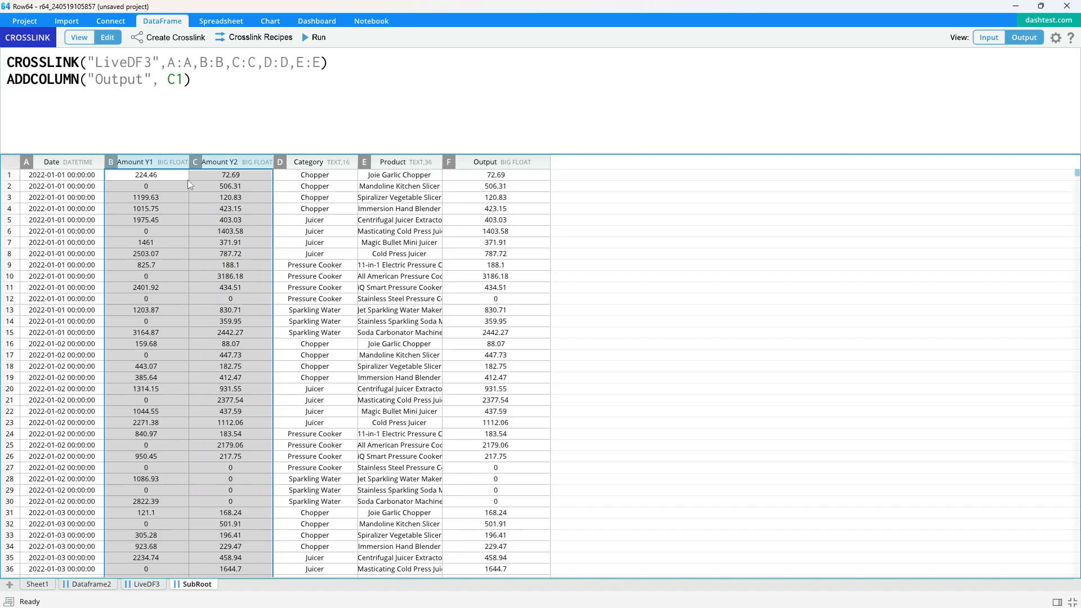
pyautogui.click(310, 201)
pyautogui.click(490, 177)
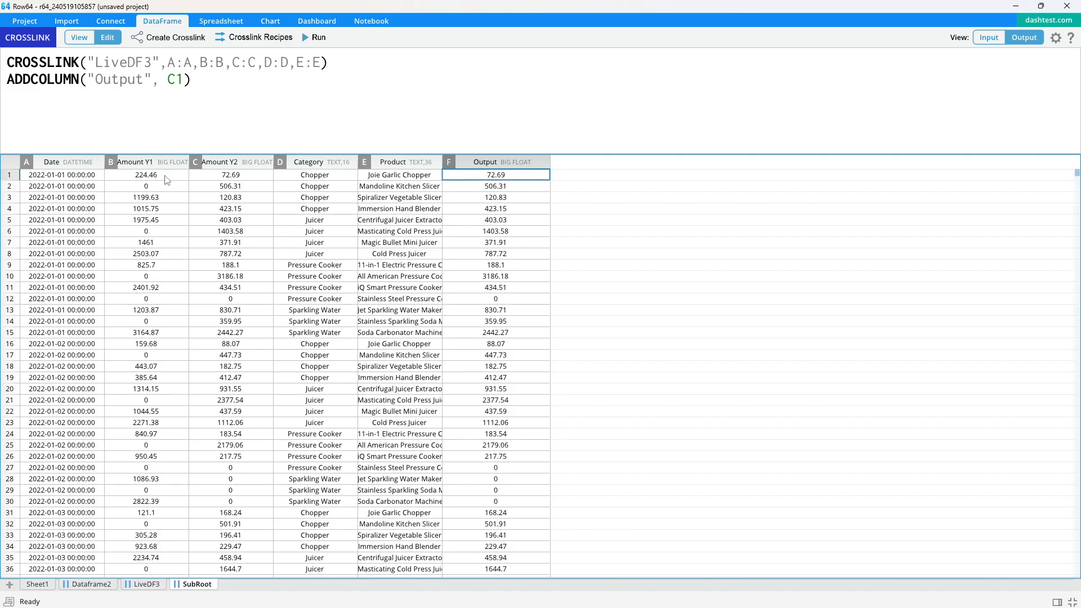
# Replace the Output column's formula with B1+B2 and run the recipe.
pyautogui.doubleClick(171, 81)
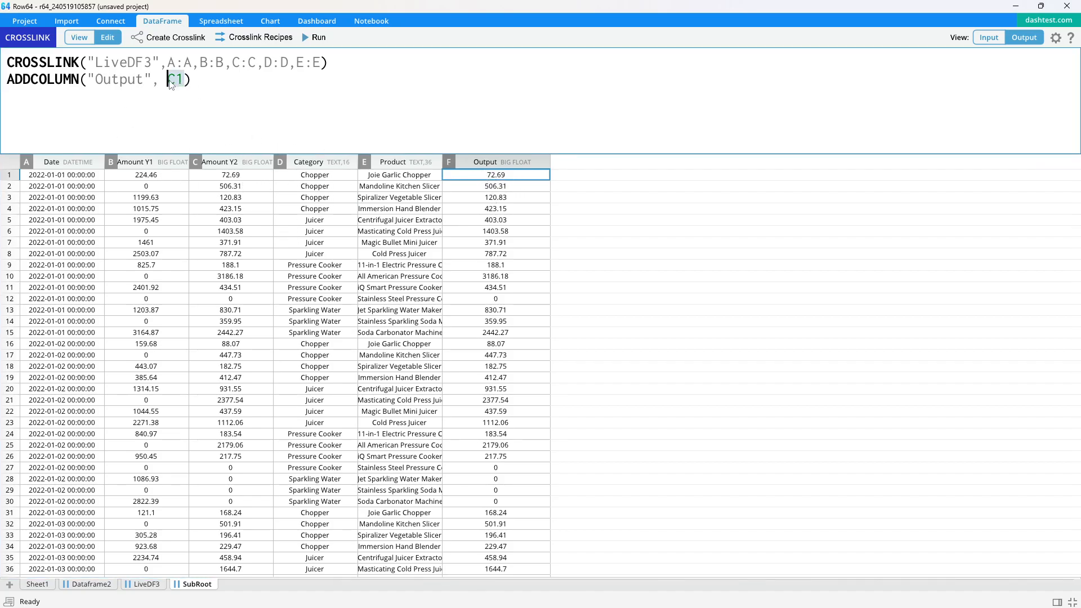
pyautogui.write('B1+B2')
pyautogui.click(316, 38)
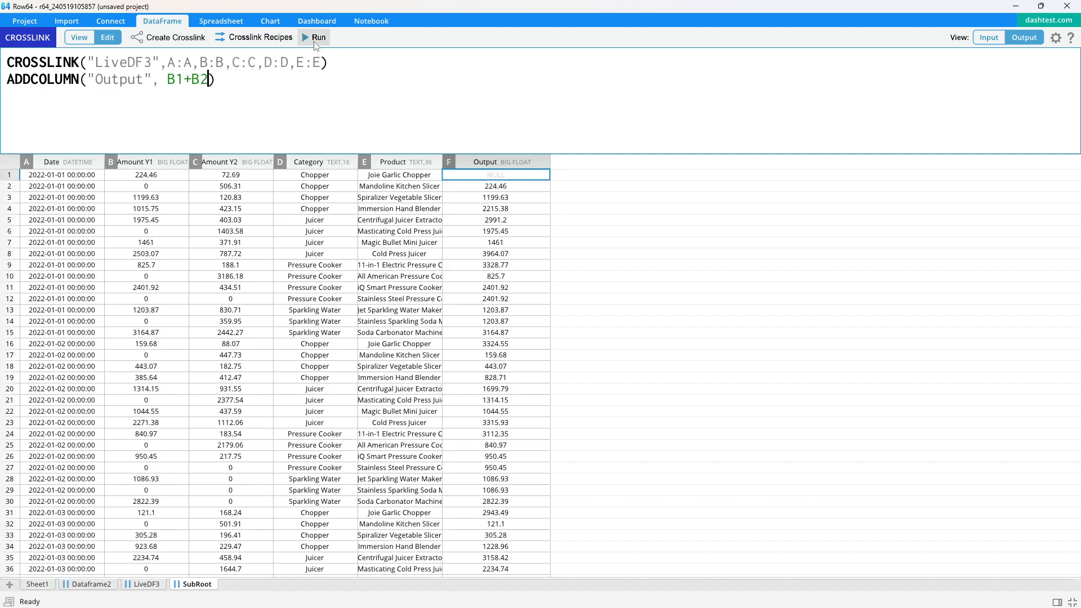
pyautogui.click(532, 226)
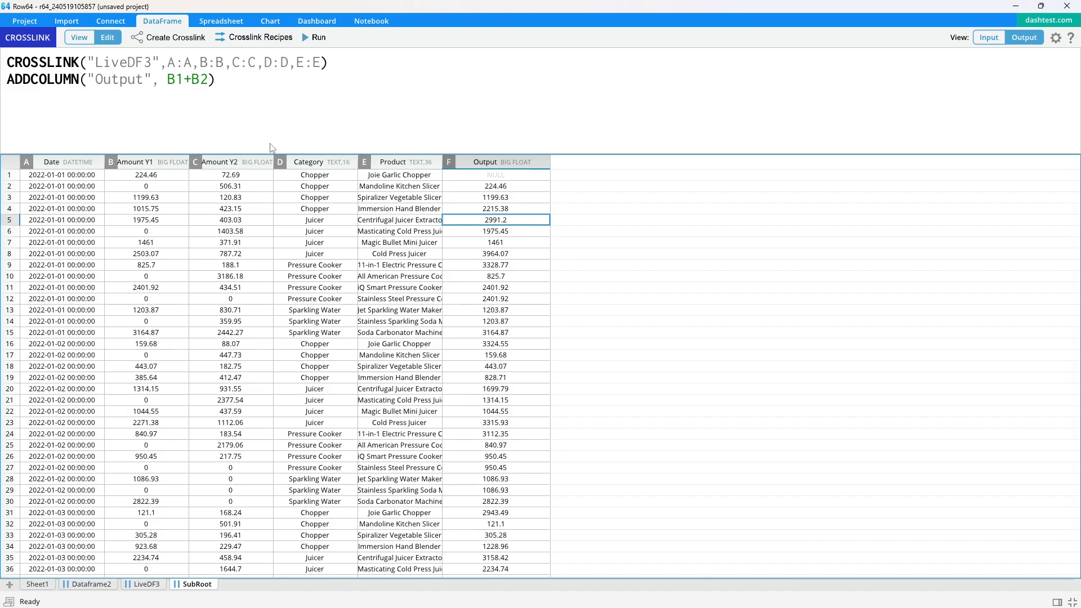
# Change the Output column's formula to (B1+B2)/2, run the recipe, and inspect values in the Output column.
pyautogui.click(169, 83)
pyautogui.write('(')
pyautogui.press('Right')
pyautogui.press('Right')
pyautogui.write(')/2')
pyautogui.click(329, 36)
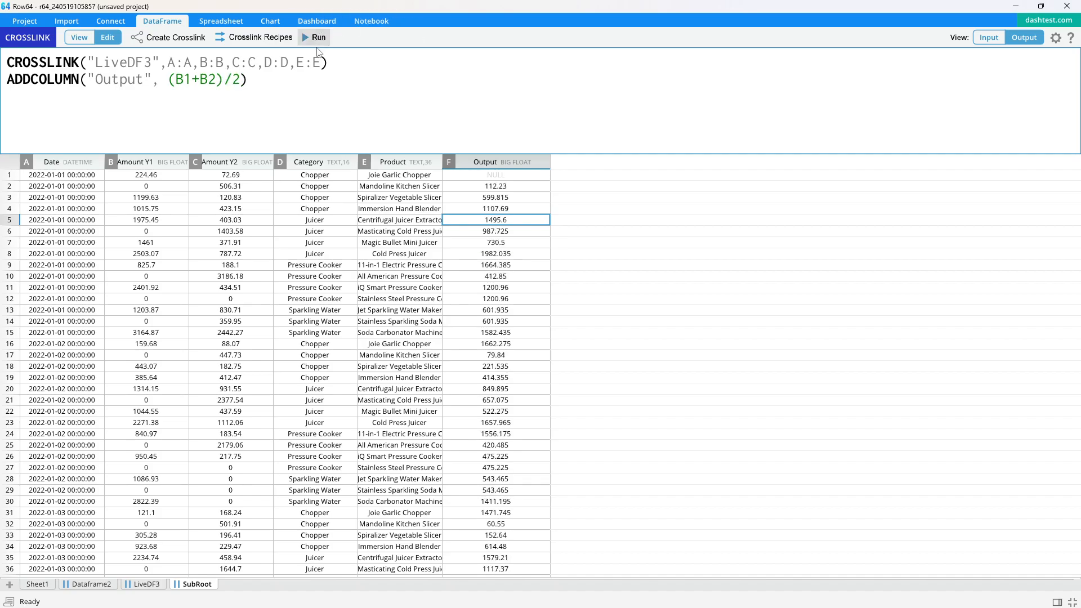
pyautogui.click(510, 365)
pyautogui.click(509, 257)
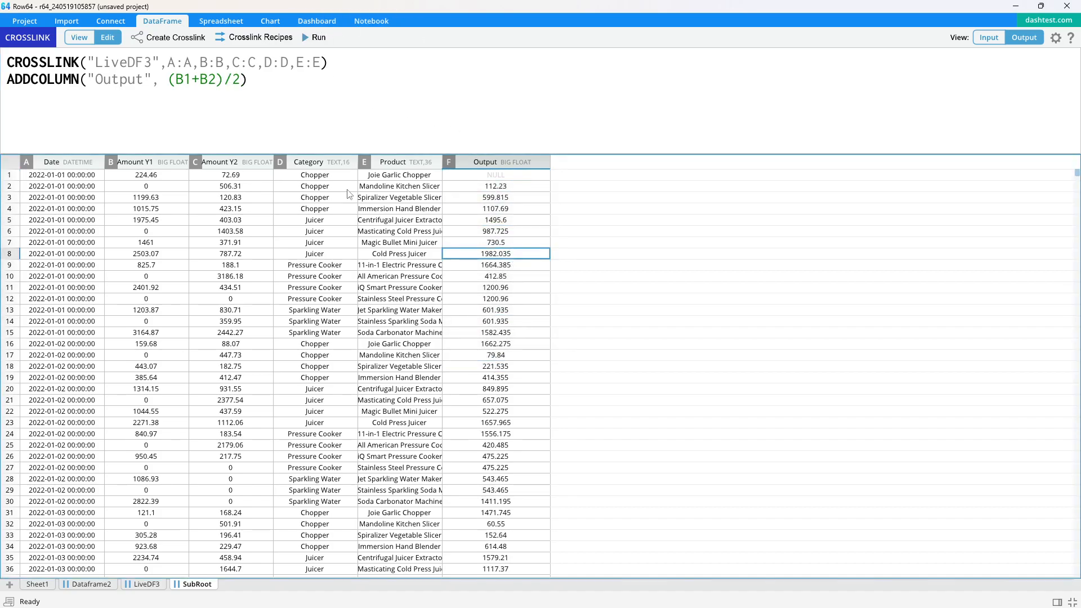
# Reduce the Output column's formula to B1 again and run the recipe.
pyautogui.moveTo(193, 84); pyautogui.dragTo(236, 87)
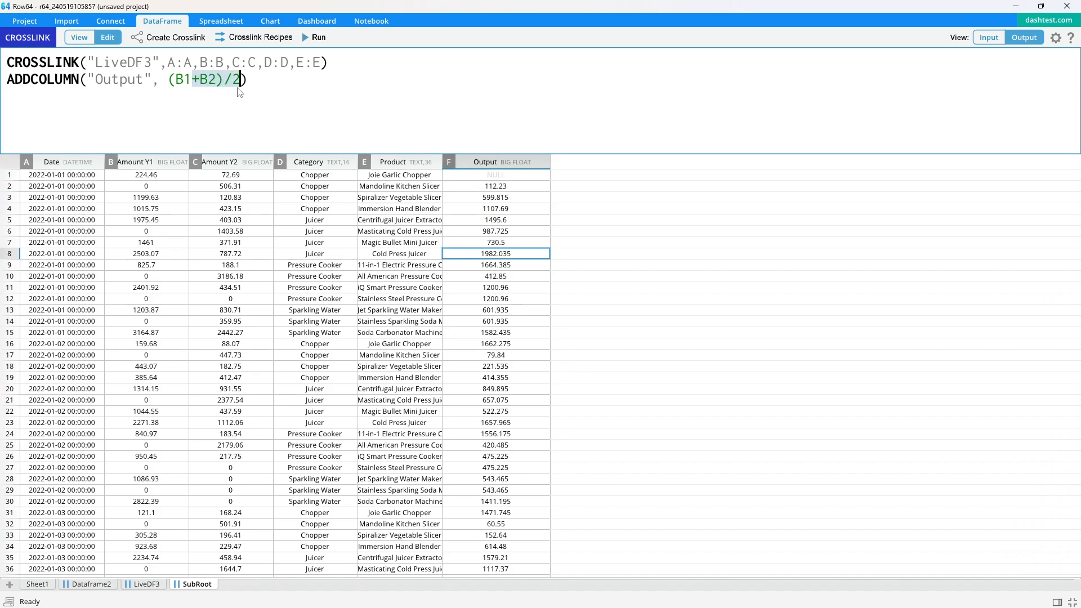
pyautogui.hotkey('shift', 'Right')
pyautogui.press('Delete')
pyautogui.press('Left')
pyautogui.press('Left')
pyautogui.press('BackSpace')
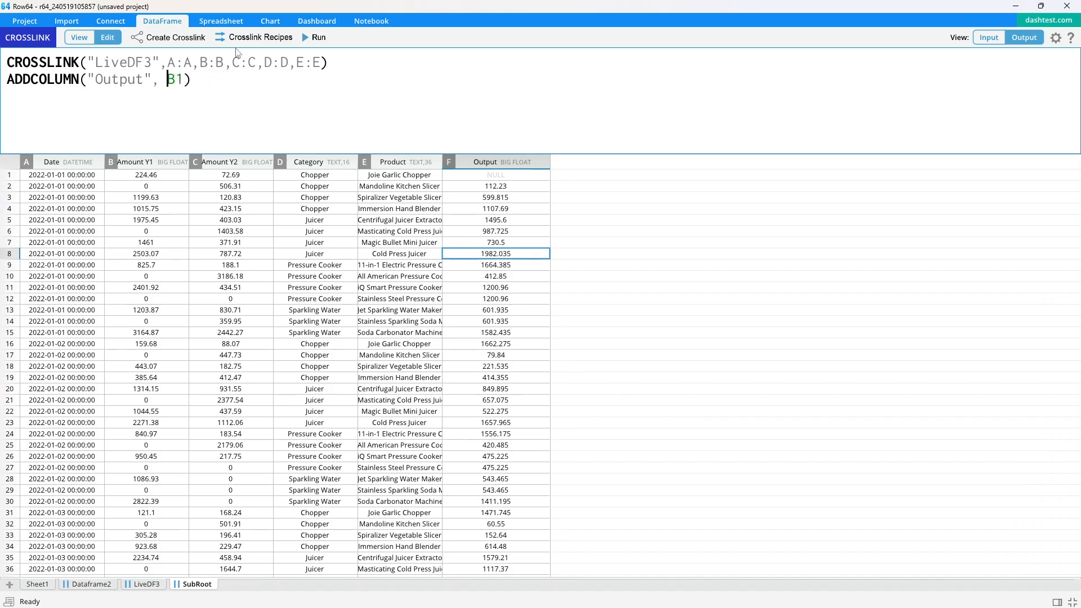
pyautogui.click(313, 42)
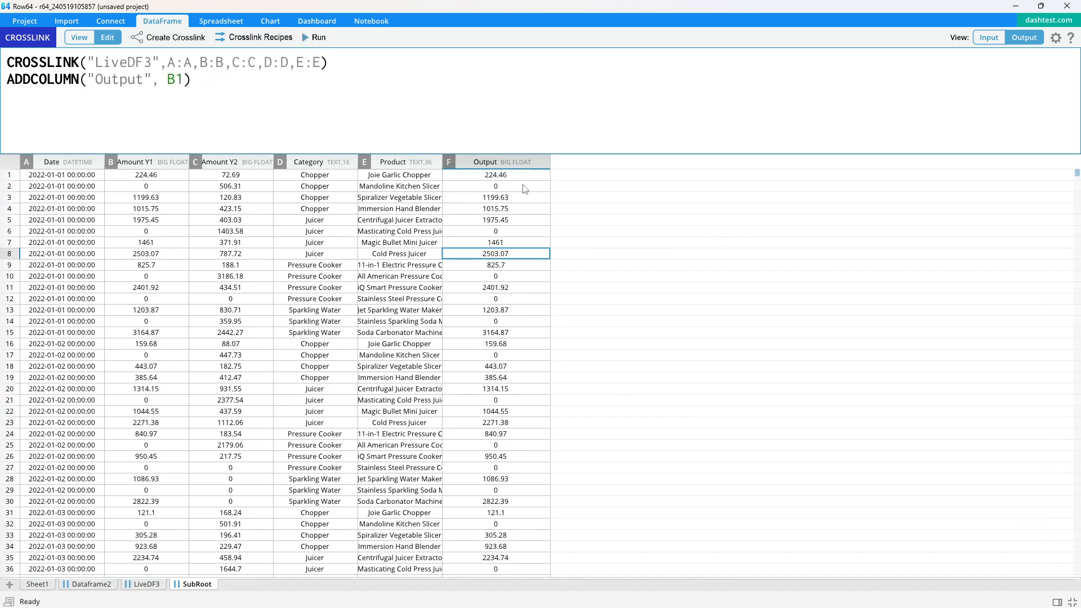
pyautogui.click(508, 200)
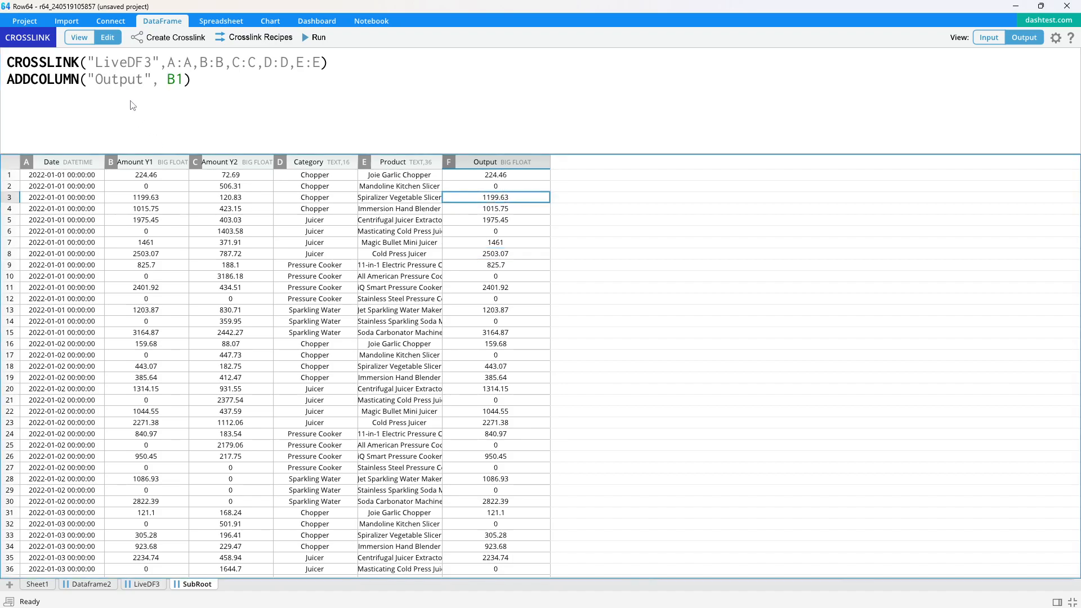
# Rename the added Output column Slider in the recipe and run it.
pyautogui.doubleClick(113, 85)
pyautogui.press('BackSpace')
pyautogui.write('Slider')
pyautogui.click(315, 37)
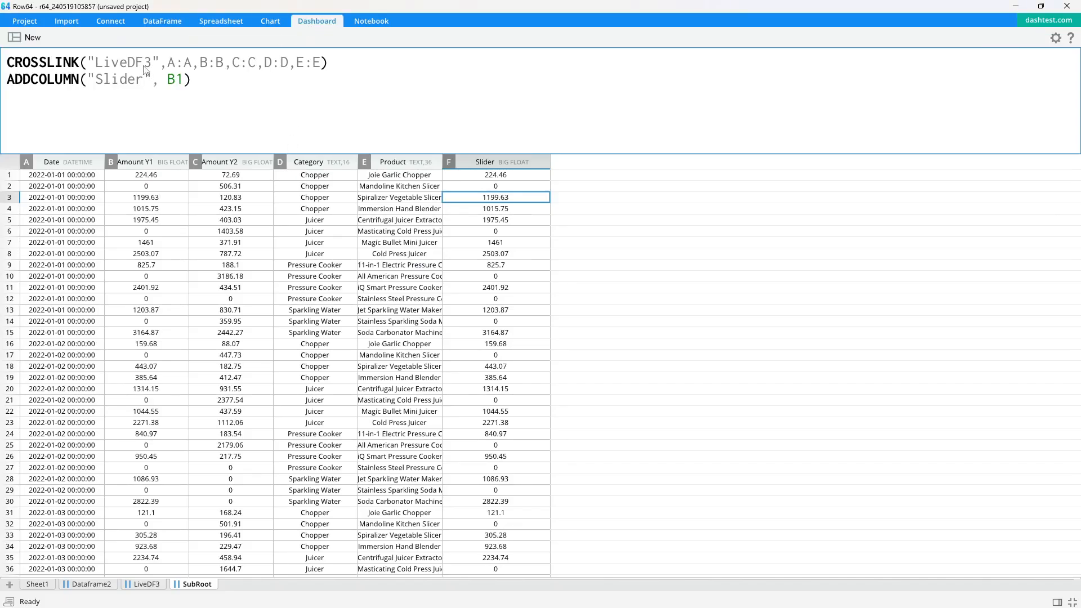
# Create a new dashboard with three stacked rows, split the top row into two panes, and reduce their combined height.
pyautogui.click(35, 38)
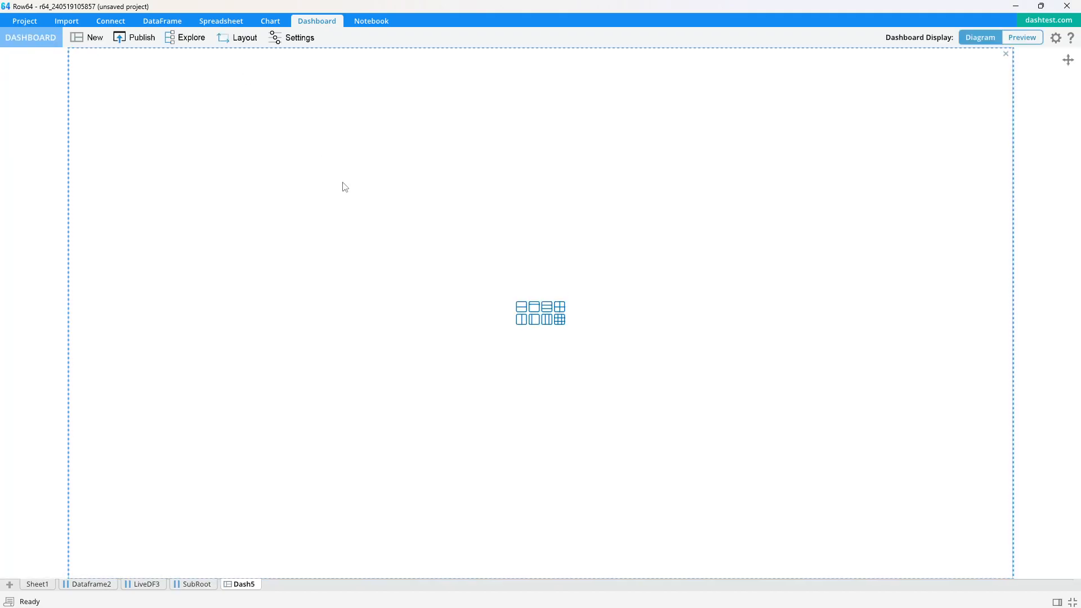
pyautogui.click(521, 307)
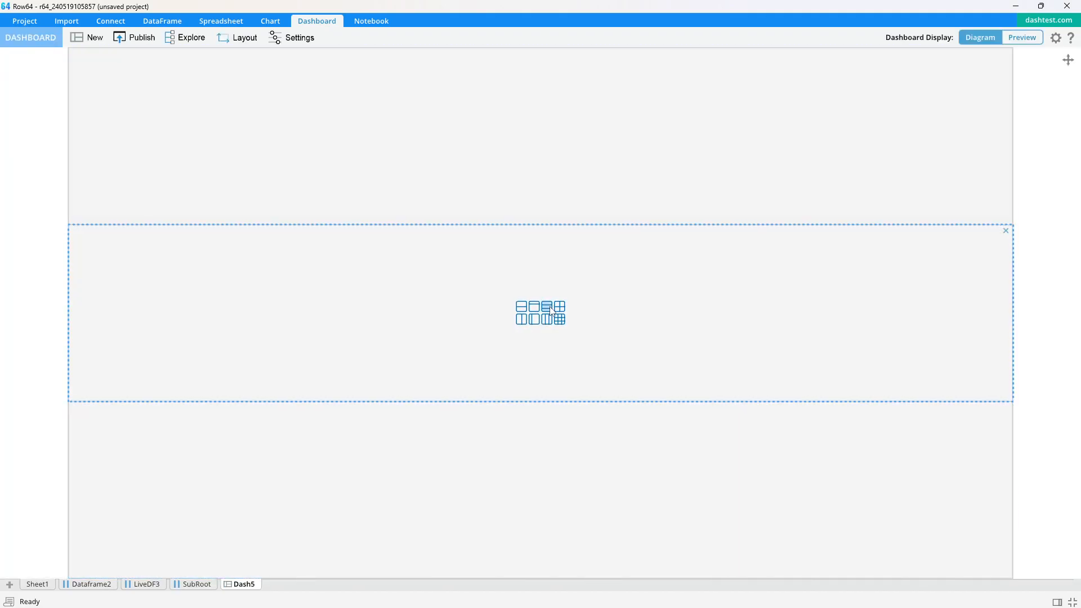
pyautogui.click(522, 129)
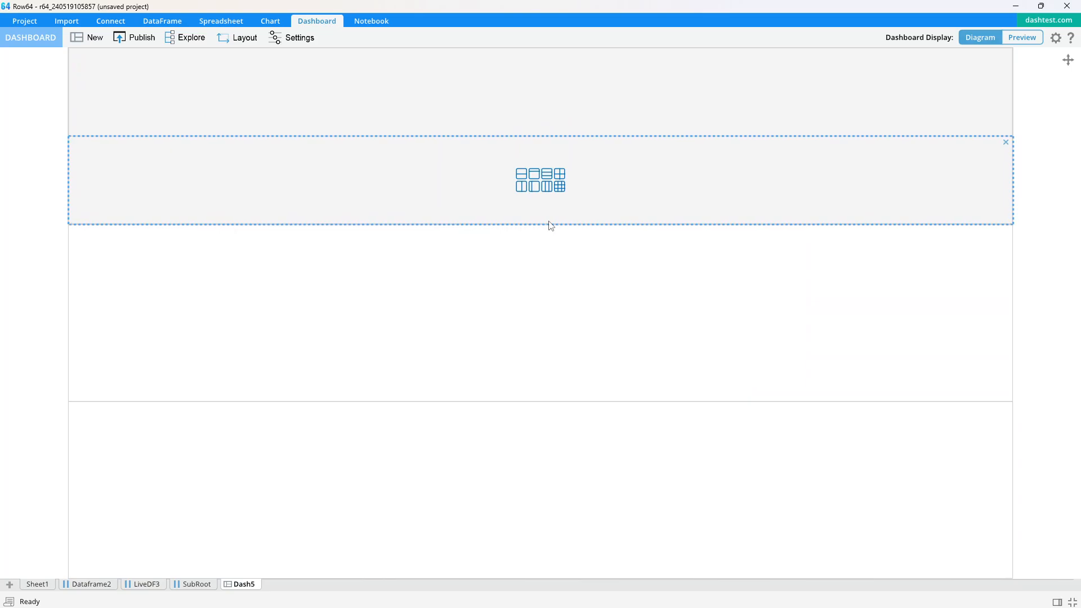
pyautogui.moveTo(552, 215); pyautogui.dragTo(553, 173)
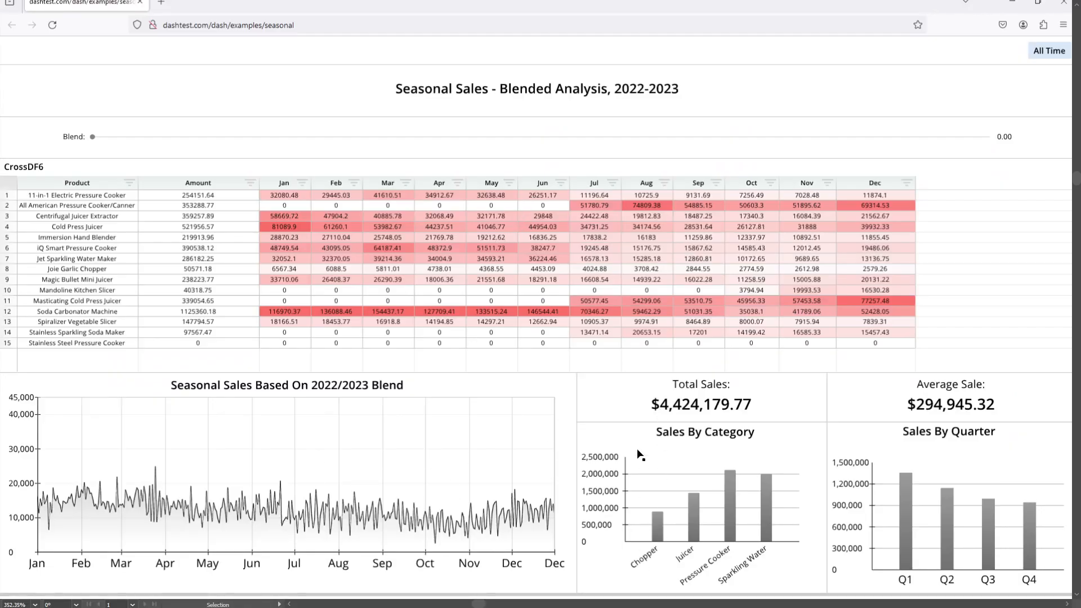
# Split the bottom row into two panes, divide the right one into a two-by-two grid with shorter upper cells, and widen the left pane.
pyautogui.click(455, 509)
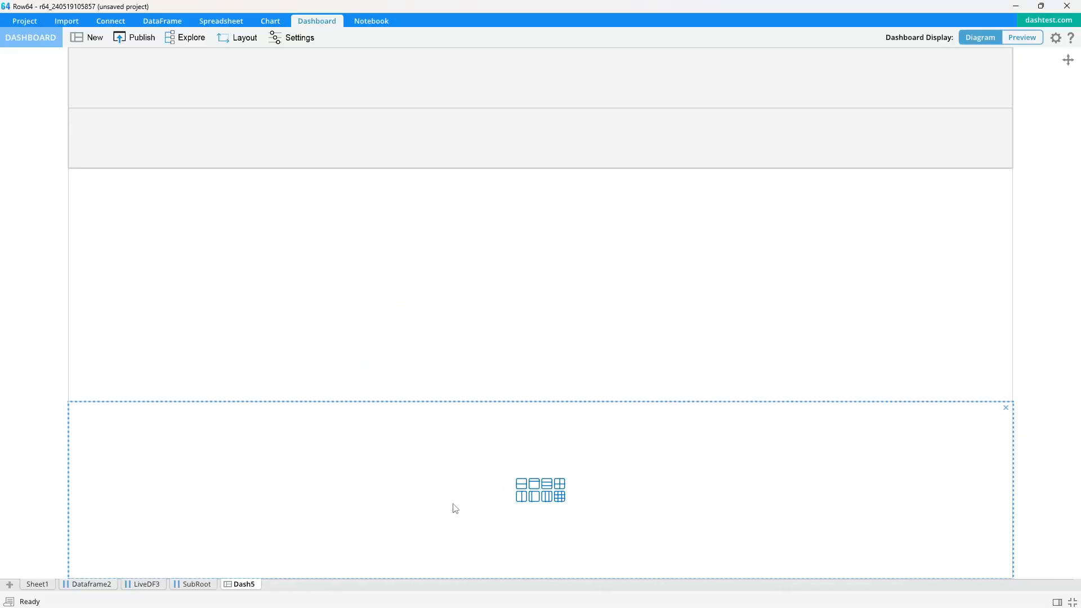
pyautogui.click(521, 497)
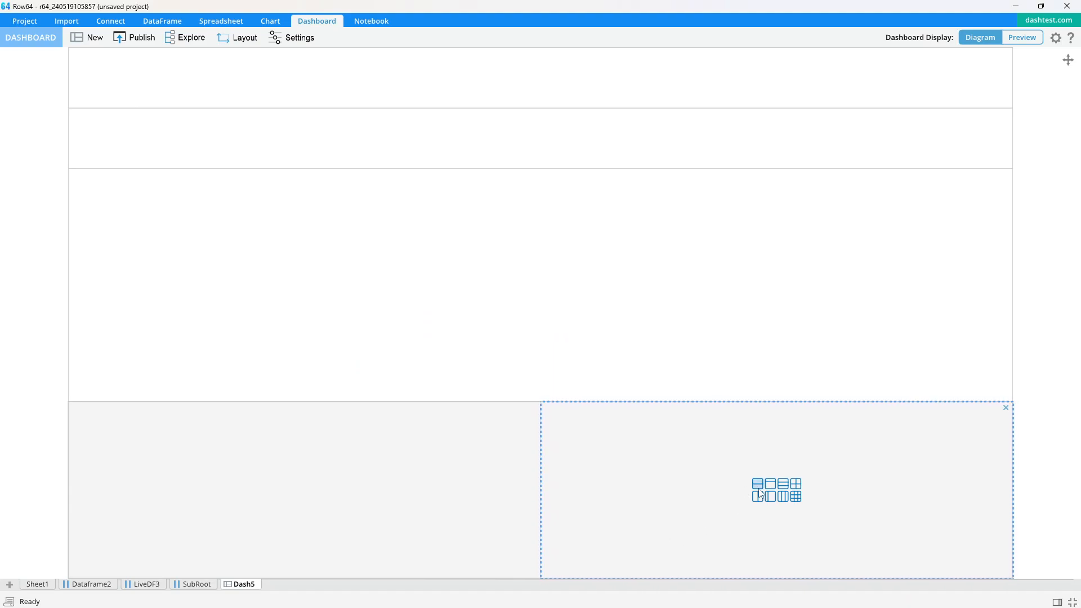
pyautogui.click(758, 485)
pyautogui.click(758, 453)
pyautogui.click(759, 496)
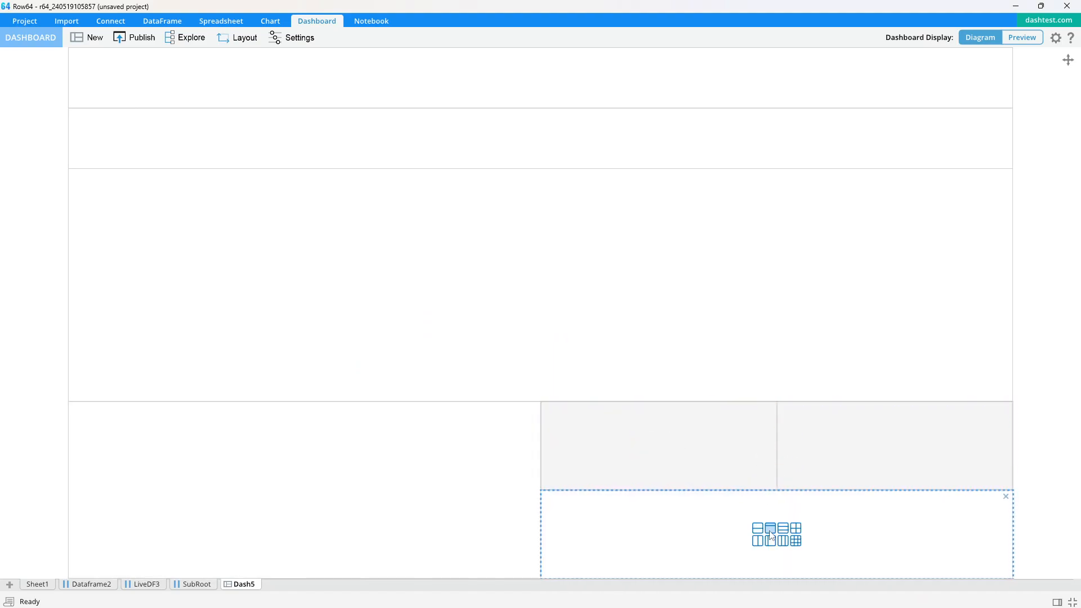
pyautogui.click(759, 547)
pyautogui.moveTo(797, 492); pyautogui.dragTo(797, 458)
pyautogui.moveTo(541, 454); pyautogui.dragTo(589, 451)
# Switch the dashboard to preview display and set the top pane's text to Seasonal Sales.
pyautogui.click(459, 75)
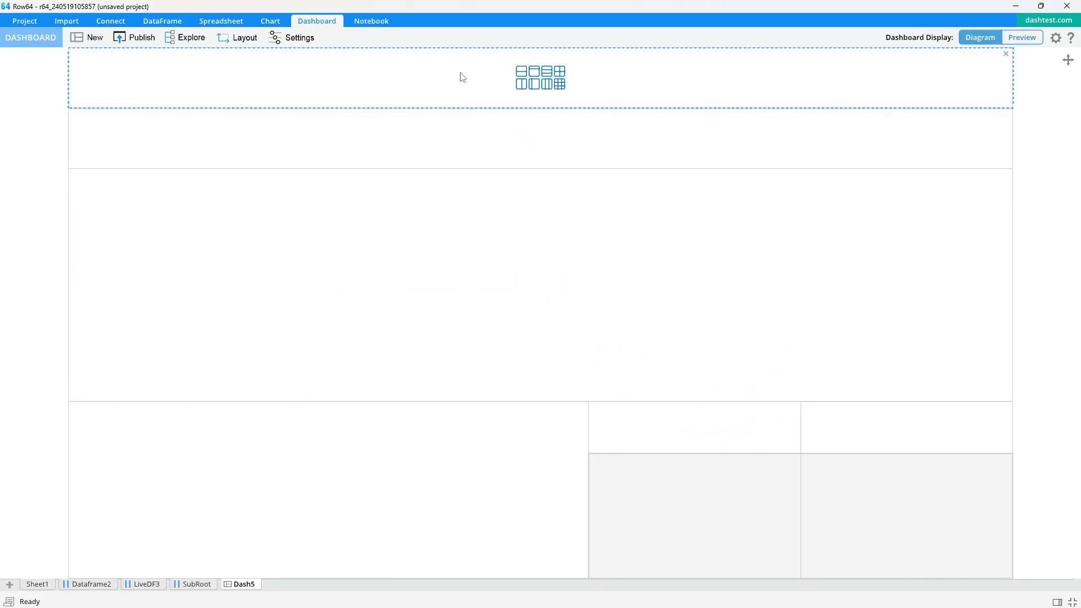
pyautogui.click(1023, 40)
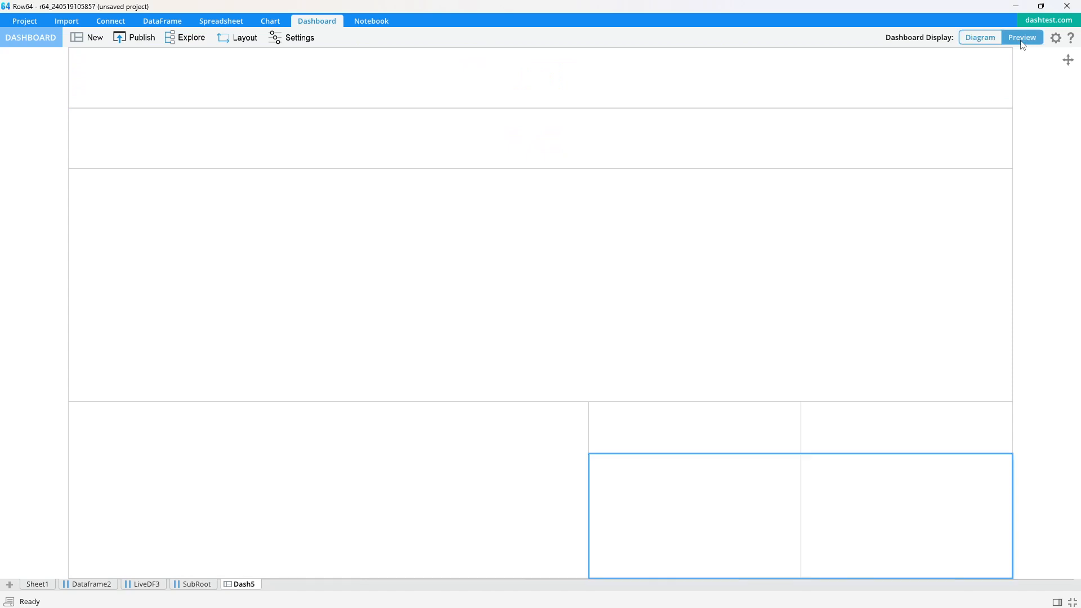
pyautogui.click(418, 70)
pyautogui.click(945, 66)
pyautogui.click(935, 96)
pyautogui.write('Seasonal')
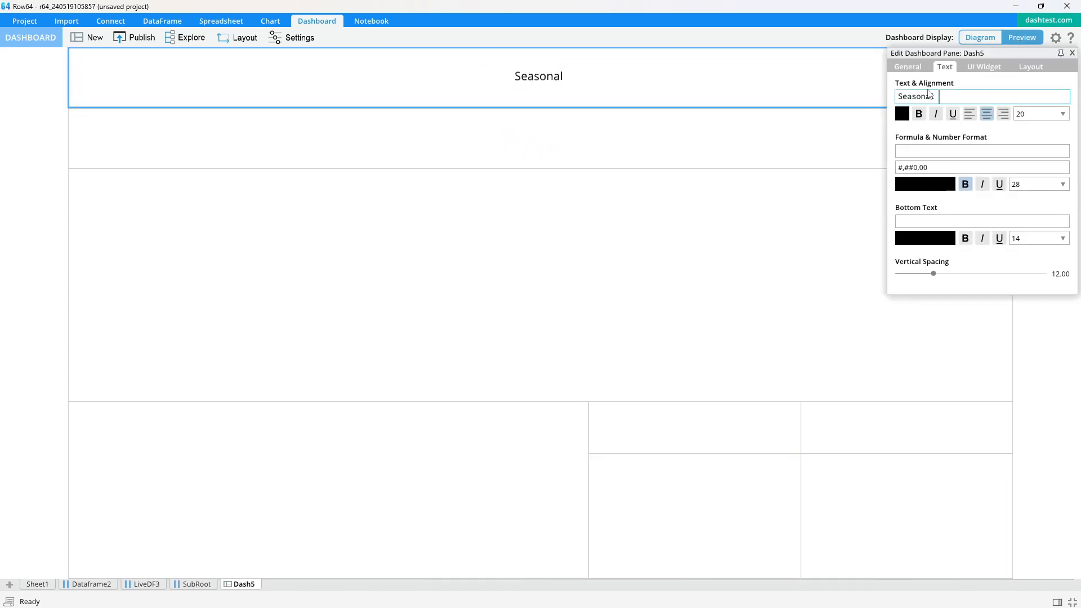
pyautogui.write(' Sales')
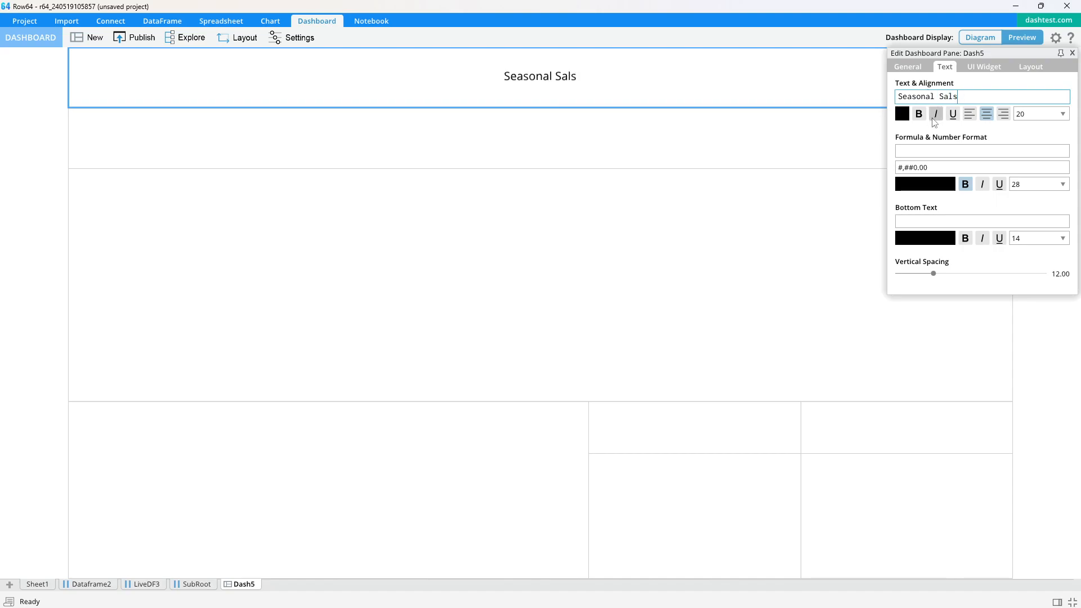
pyautogui.click(743, 159)
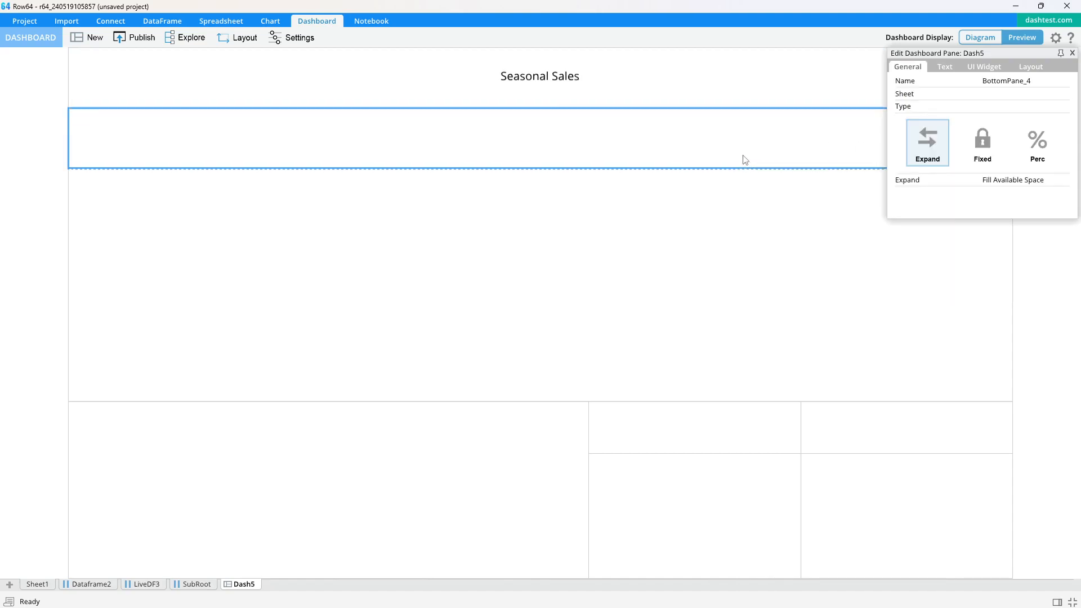
pyautogui.click(1072, 53)
# Check the example dashboard, then add a Slider UI widget to the empty pane below the Seasonal Sales title.
pyautogui.hotkey('alt', 'Tab')
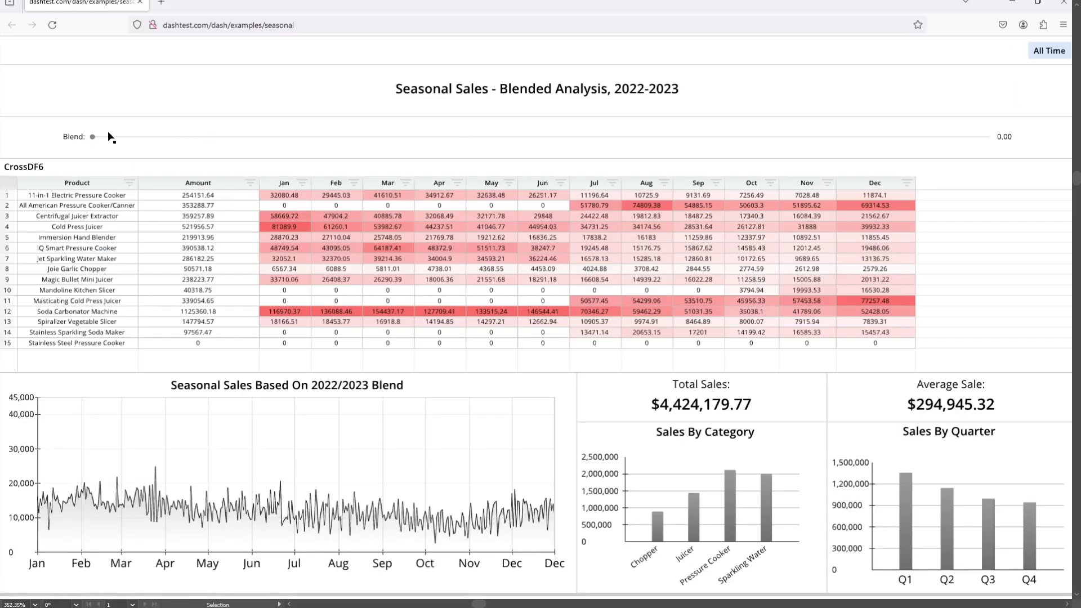
pyautogui.hotkey('alt', 'Tab')
pyautogui.click(552, 128)
pyautogui.click(983, 66)
pyautogui.click(1041, 203)
pyautogui.click(878, 196)
pyautogui.click(1011, 136)
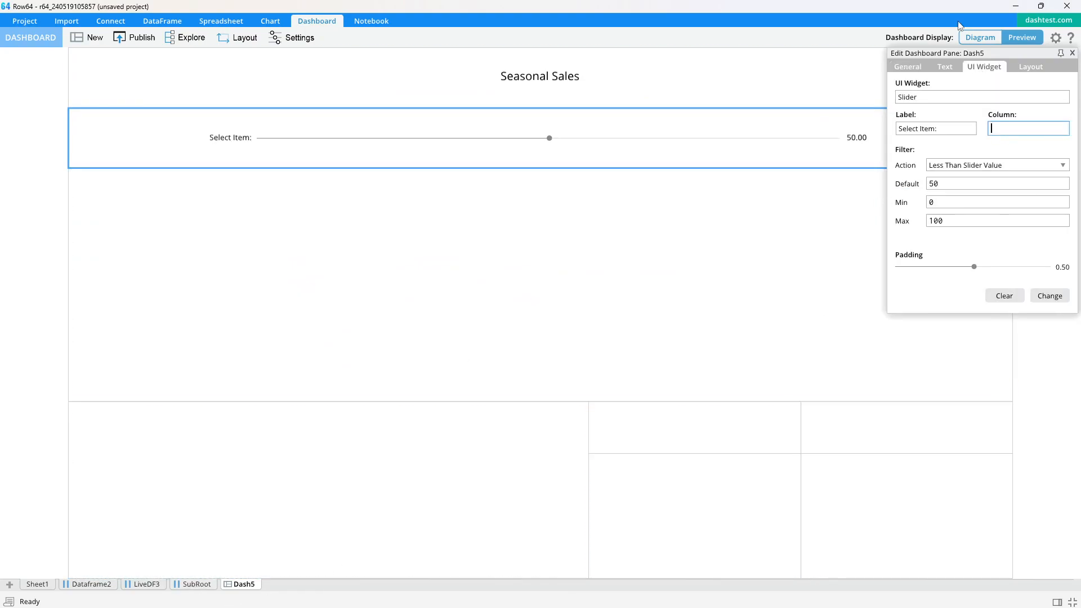
pyautogui.click(978, 110)
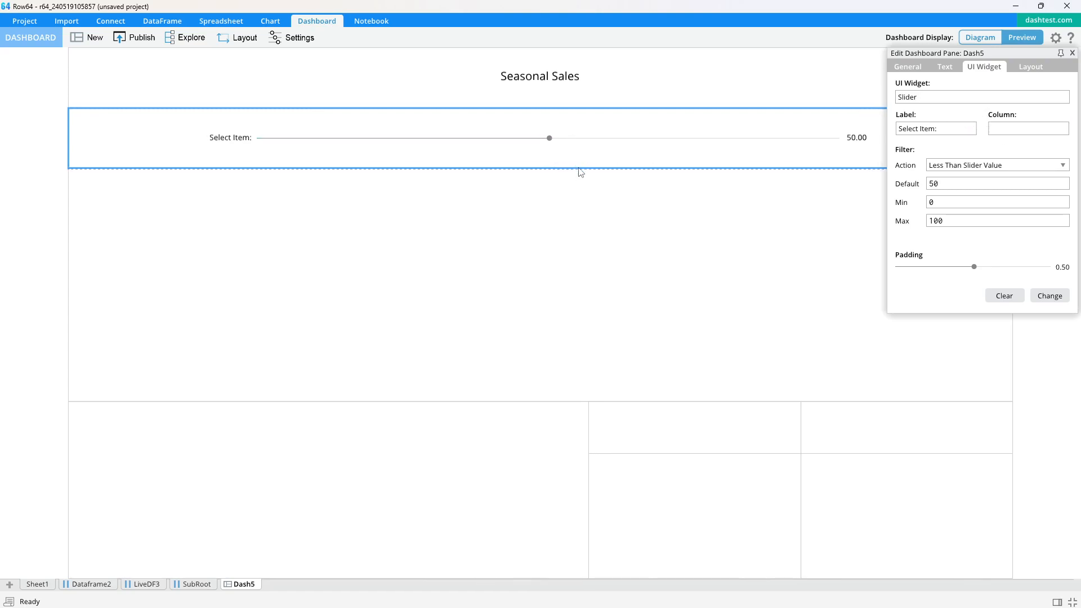
pyautogui.click(1073, 53)
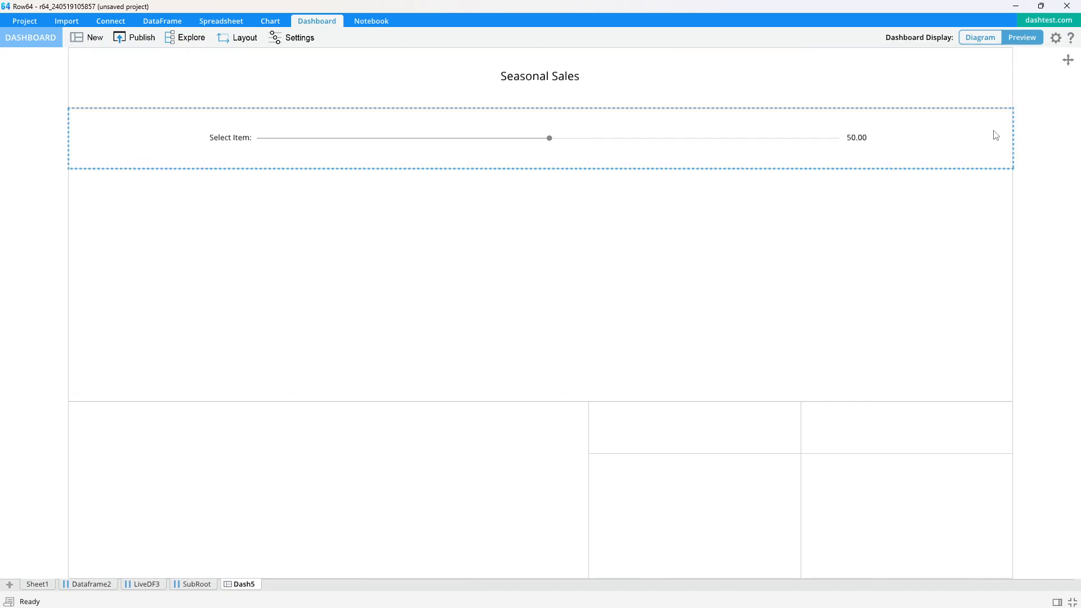
# Inspect the dashboard's panes in the Explorer to find the name of the pane holding the slider.
pyautogui.click(406, 165)
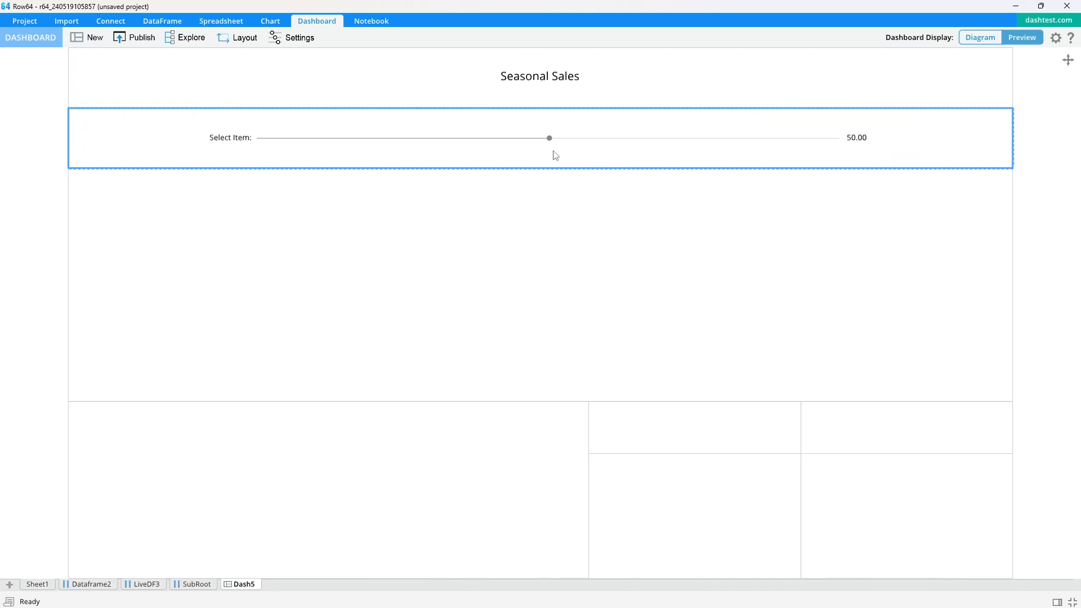
pyautogui.click(249, 246)
pyautogui.click(527, 468)
pyautogui.click(715, 438)
pyautogui.click(461, 472)
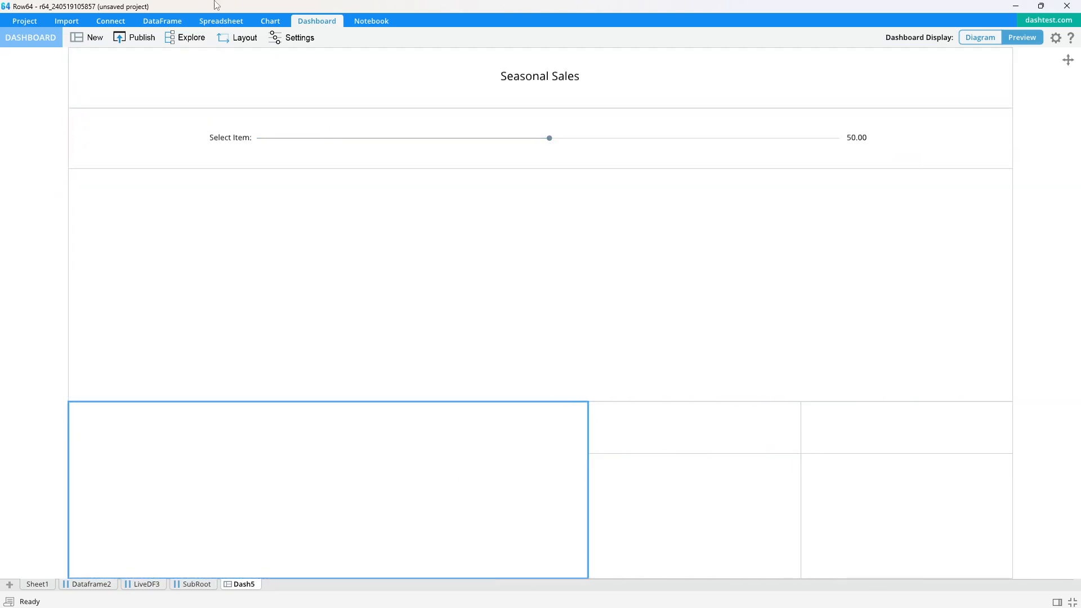
pyautogui.click(197, 43)
pyautogui.click(702, 353)
pyautogui.click(704, 480)
pyautogui.click(821, 473)
pyautogui.click(843, 437)
pyautogui.click(754, 388)
pyautogui.click(585, 152)
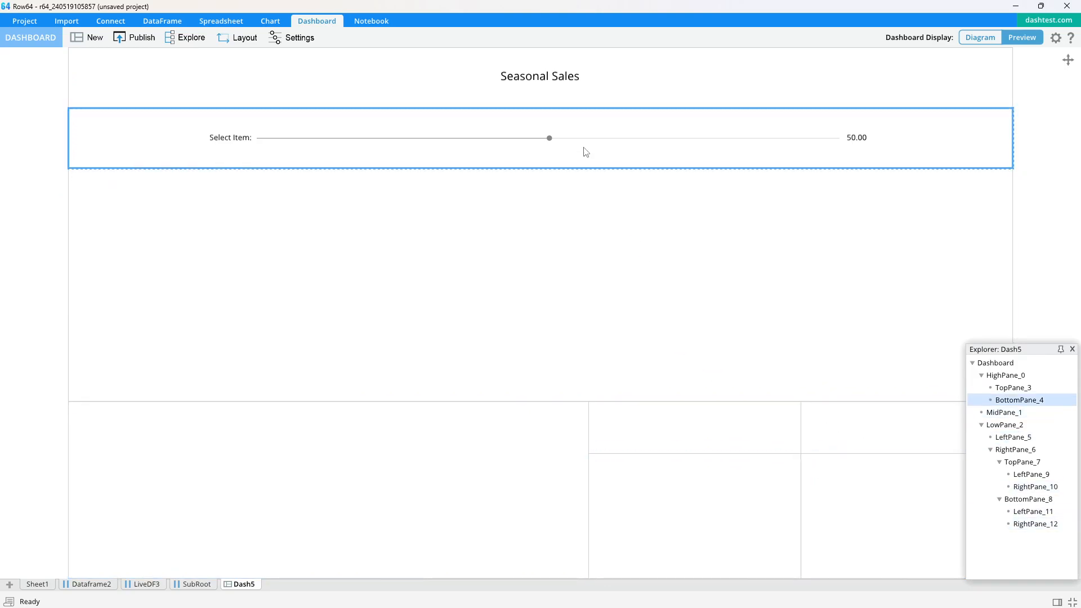
pyautogui.click(612, 178)
pyautogui.click(617, 156)
pyautogui.click(626, 279)
pyautogui.click(647, 153)
pyautogui.click(1073, 349)
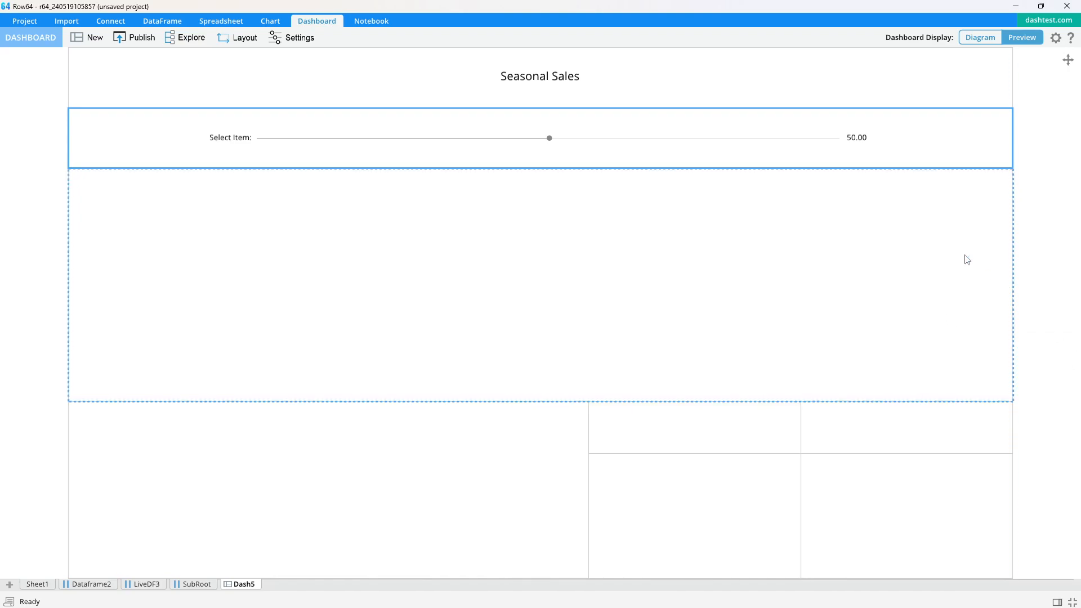
# Set the Slider column's expression in the SubRoot recipe to WIDGET("Dash5","BottomPane_4") and run the recipe.
pyautogui.click(193, 584)
pyautogui.doubleClick(175, 80)
pyautogui.write('WIDGET("Dash5","BottomPane_4")')
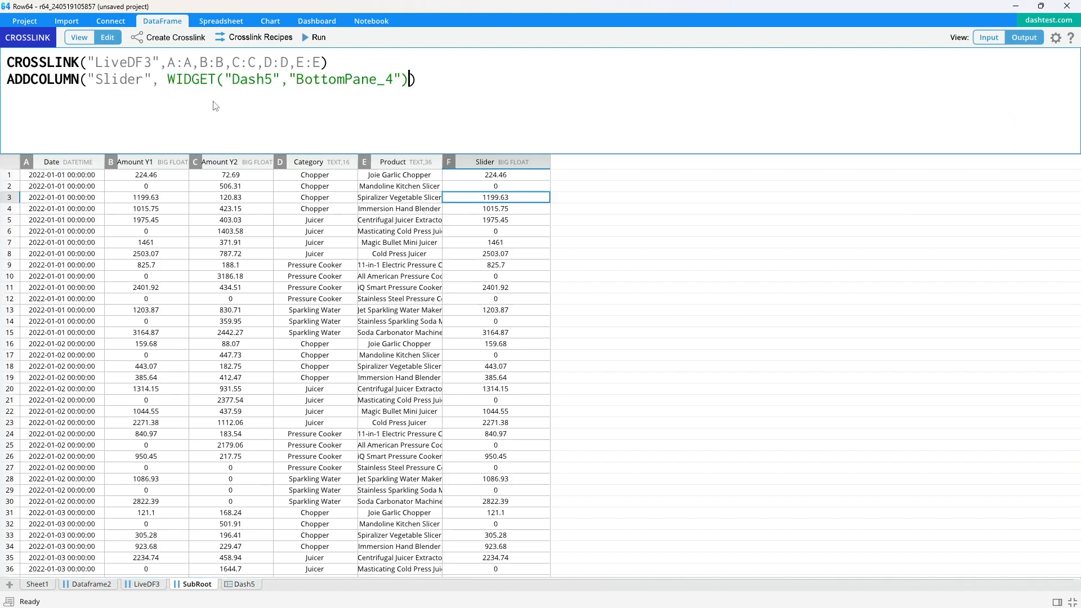
pyautogui.click(319, 38)
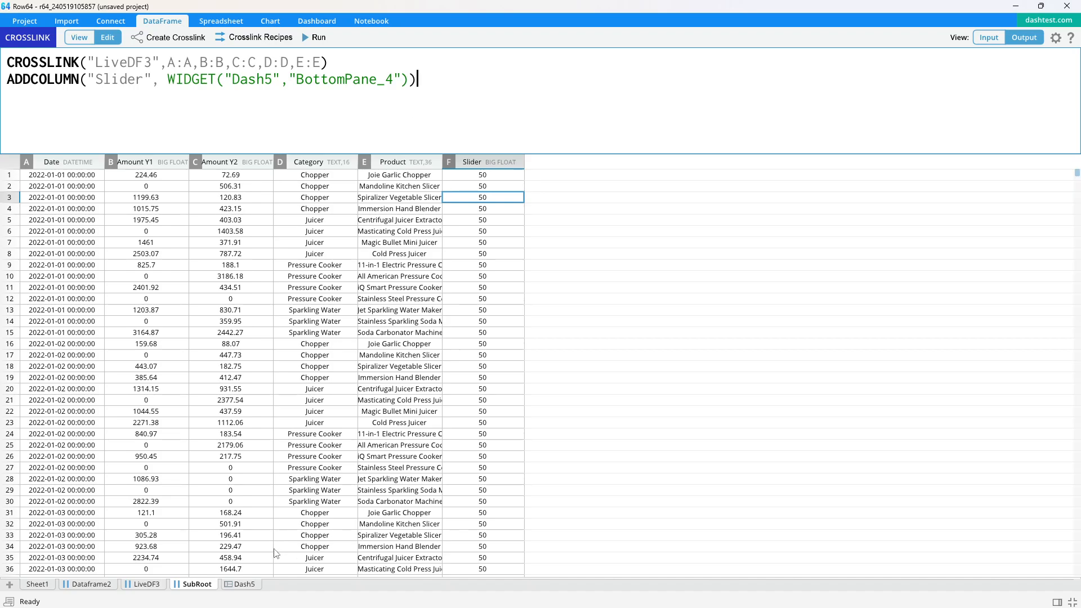
# Place Dash5 side by side with the SubRoot sheet and rerun the recipe with the slider at 0.
pyautogui.moveTo(244, 584)
pyautogui.mouseDown()
pyautogui.moveTo(493, 299)
pyautogui.moveTo(811, 112)
pyautogui.moveTo(760, 125)
pyautogui.moveTo(769, 121)
pyautogui.mouseUp()
pyautogui.moveTo(817, 218); pyautogui.dragTo(657, 218)
pyautogui.click(358, 107)
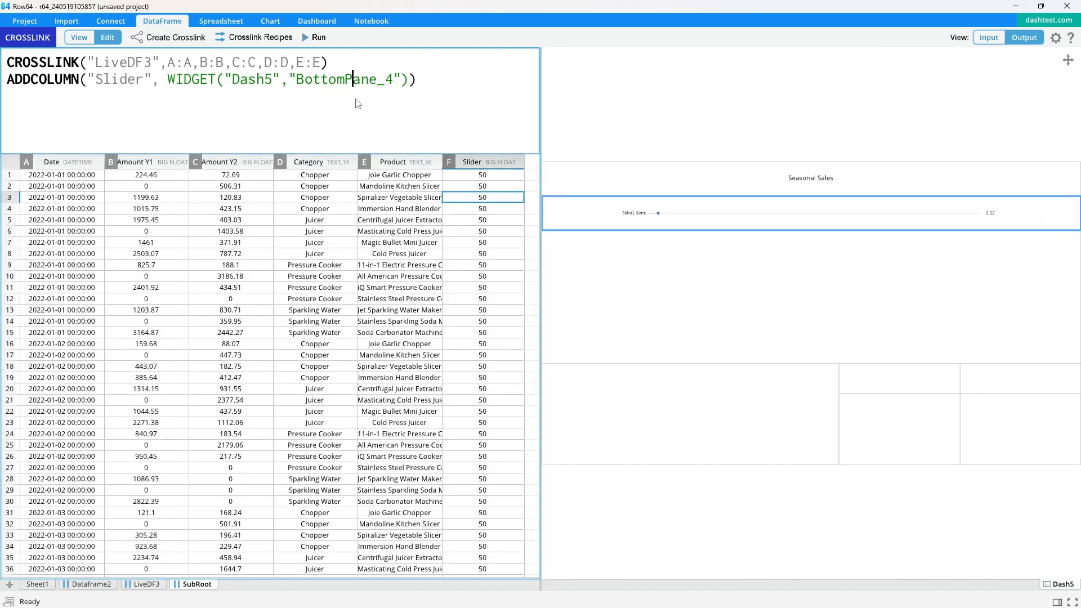
pyautogui.click(319, 37)
pyautogui.moveTo(658, 218); pyautogui.dragTo(644, 219)
pyautogui.click(394, 129)
pyautogui.click(319, 37)
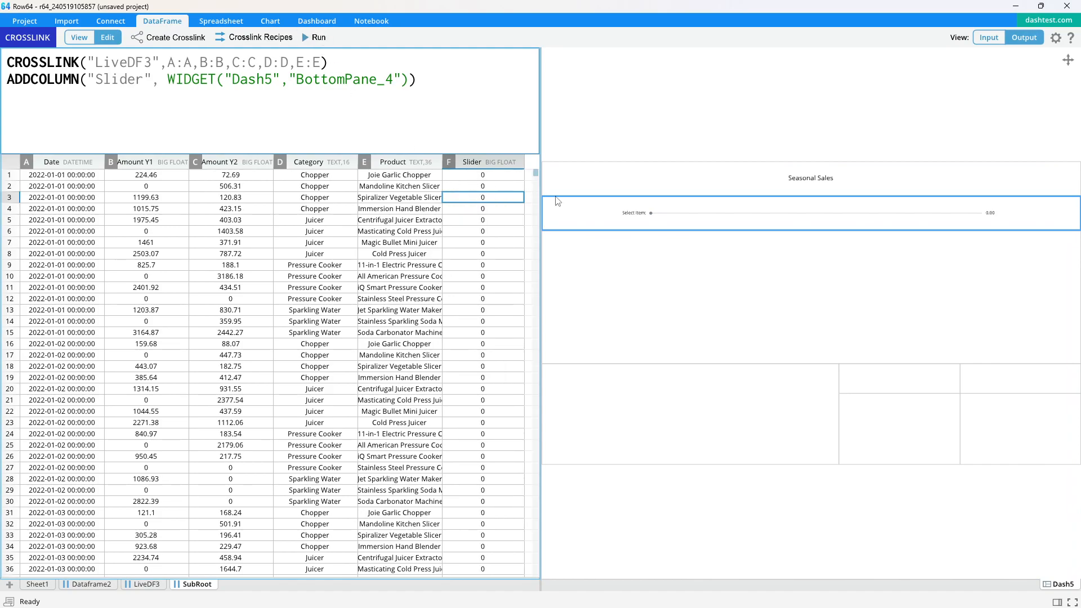
# Test the Slider column by rerunning the recipe with the slider at 100 and at about 50.
pyautogui.moveTo(651, 213); pyautogui.dragTo(998, 225)
pyautogui.click(463, 119)
pyautogui.click(318, 37)
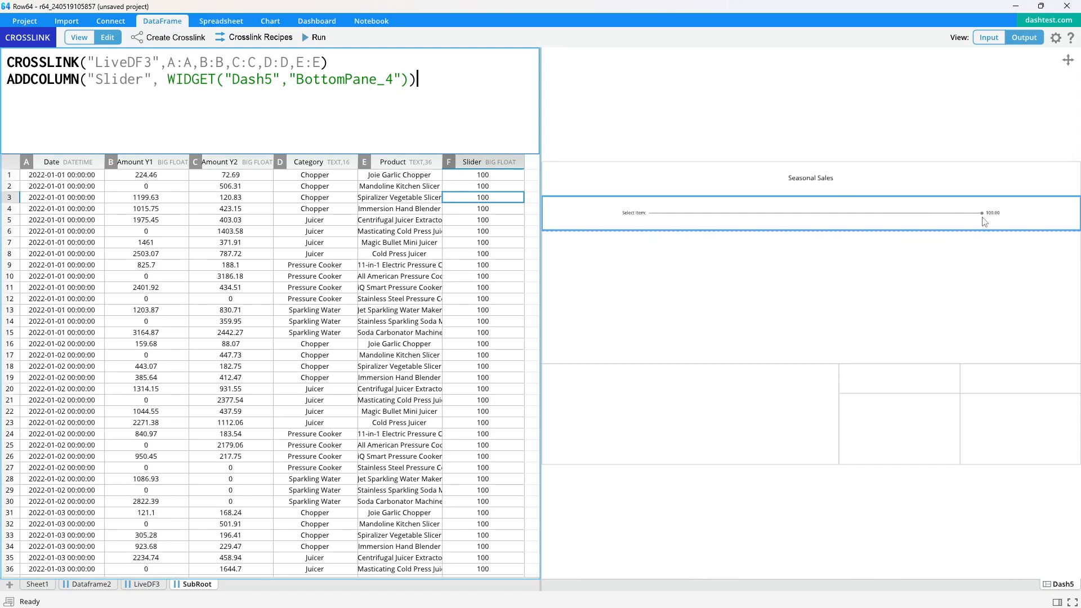
pyautogui.moveTo(985, 221); pyautogui.dragTo(818, 225)
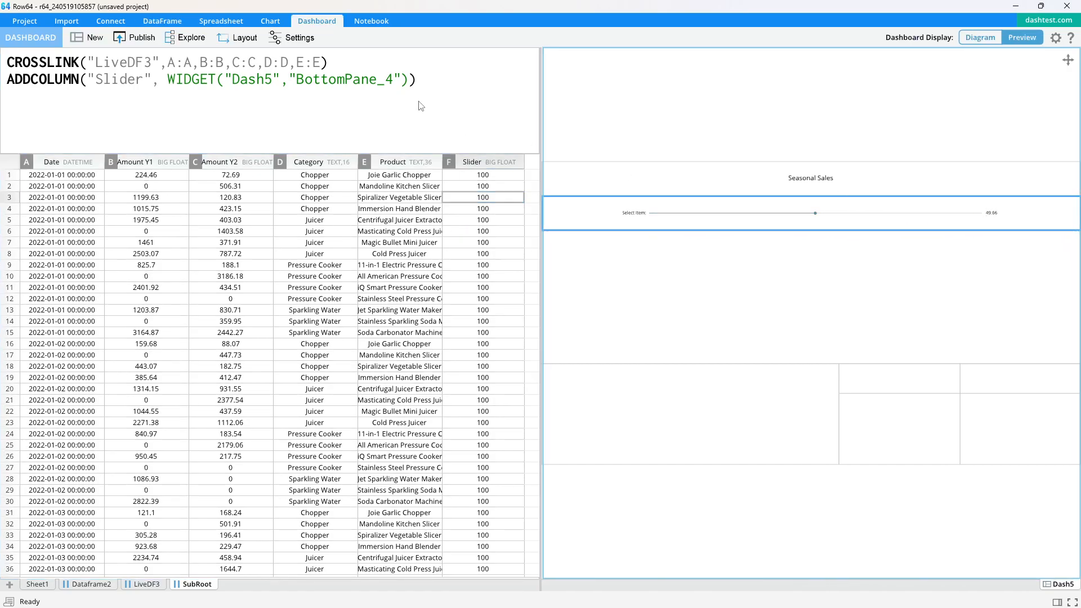
pyautogui.click(418, 121)
pyautogui.click(319, 37)
# Switch to the illustration document and examine the CrossFade diagram and its blend formula.
pyautogui.hotkey('alt', 'Tab')
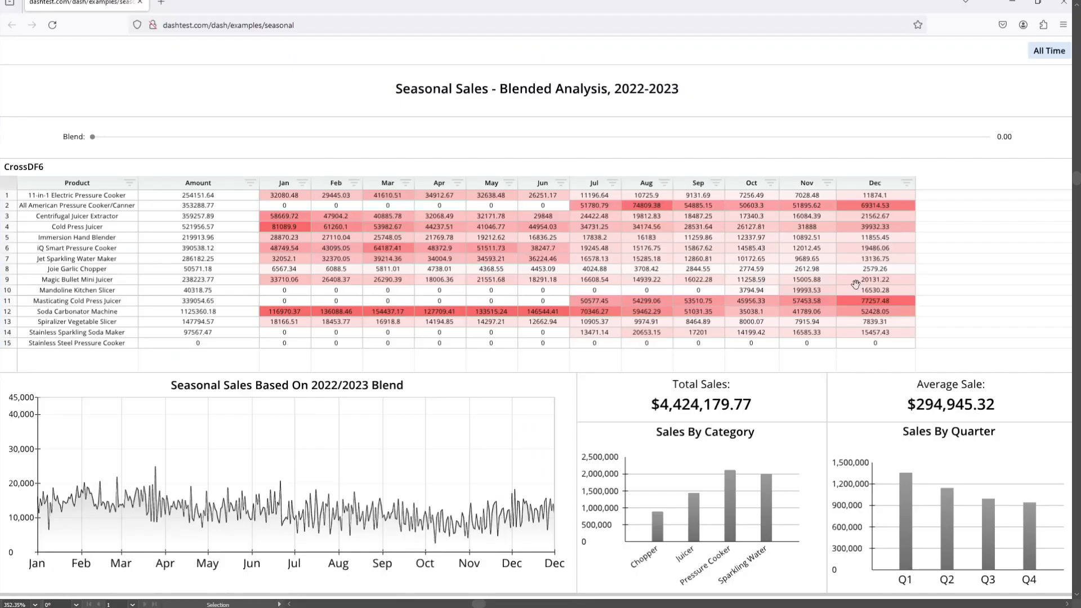
pyautogui.moveTo(912, 284); pyautogui.dragTo(242, 248)
pyautogui.moveTo(946, 251); pyautogui.dragTo(312, 259)
pyautogui.moveTo(624, 258); pyautogui.dragTo(225, 253)
pyautogui.moveTo(957, 231); pyautogui.dragTo(158, 222)
pyautogui.moveTo(943, 232); pyautogui.dragTo(214, 262)
pyautogui.moveTo(759, 276); pyautogui.dragTo(147, 332)
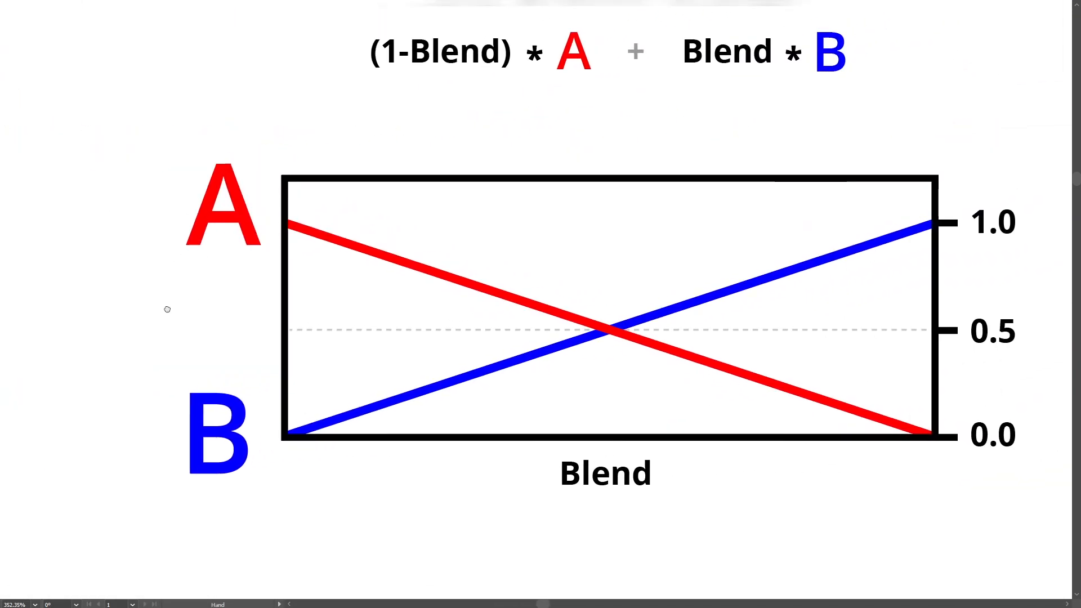
pyautogui.moveTo(472, 269); pyautogui.dragTo(415, 294)
pyautogui.moveTo(590, 294); pyautogui.dragTo(569, 324)
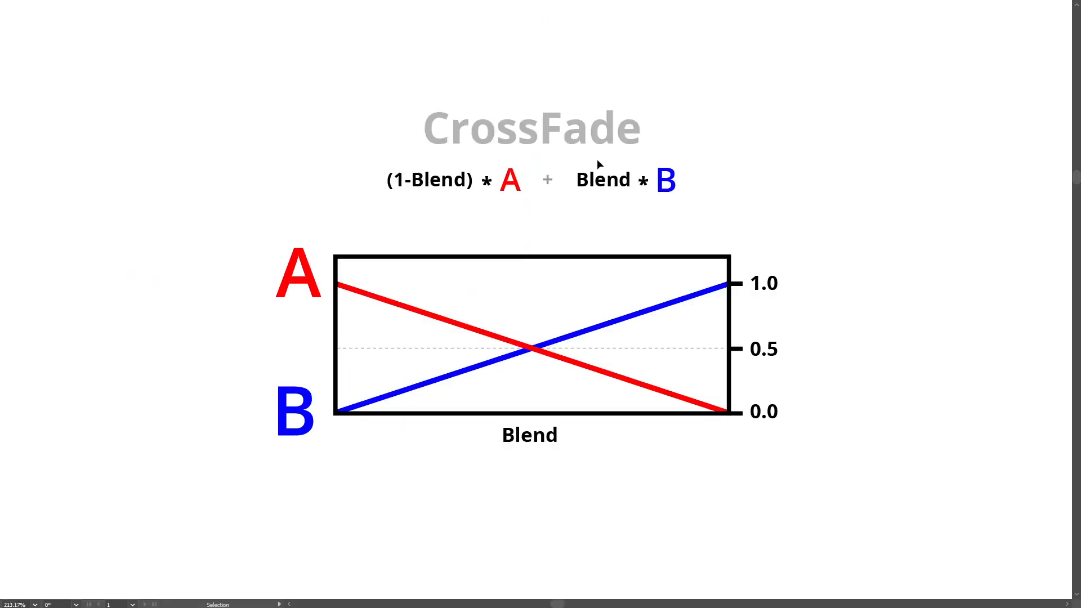
pyautogui.moveTo(335, 161); pyautogui.dragTo(781, 220)
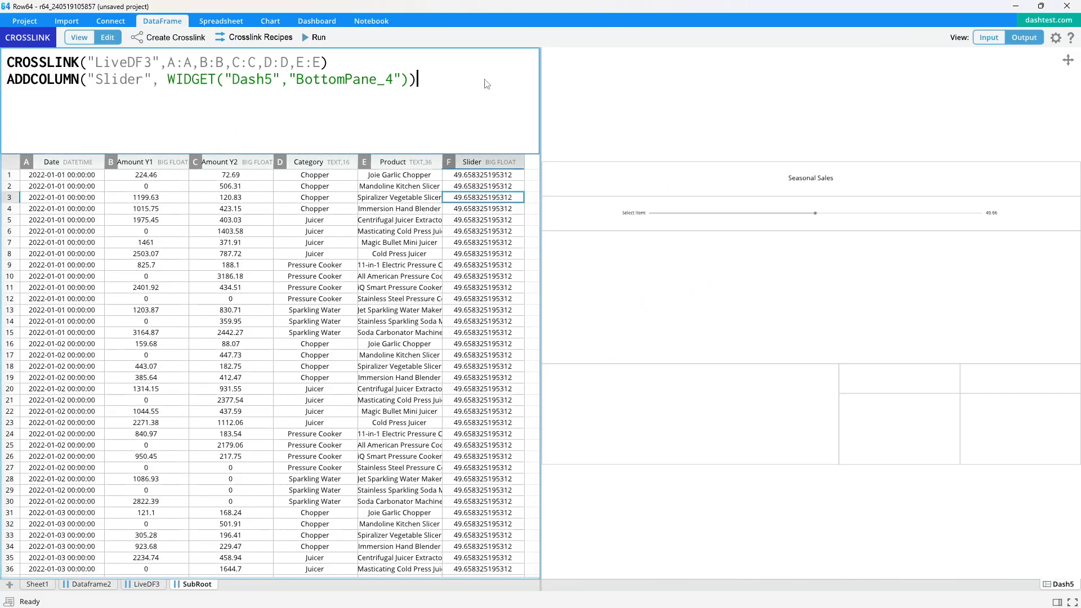
# Add the comment # (1-Blend) * A + Blend * B to the SubRoot recipe, with an empty line above it.
pyautogui.press('Return')
pyautogui.write('# (1-Blend)')
pyautogui.press('BackSpace')
pyautogui.write(') * A + Blend * ')
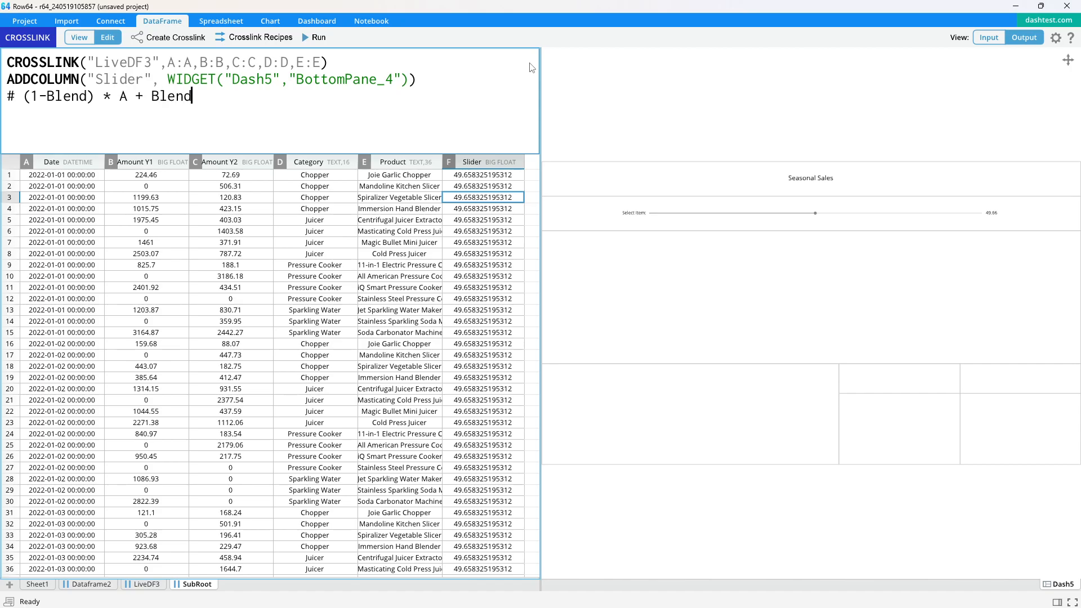
pyautogui.write('B')
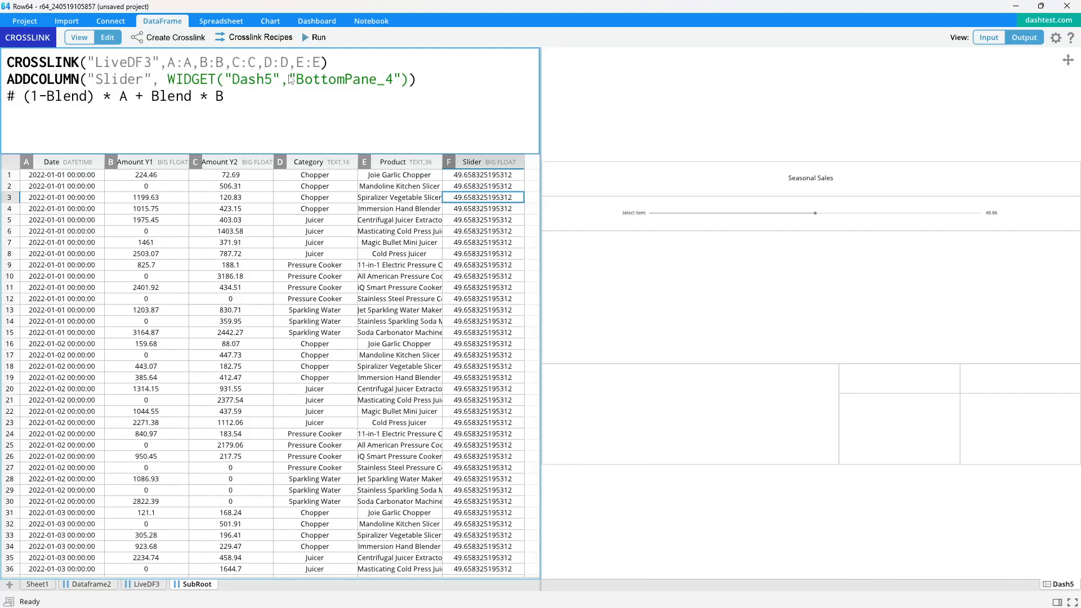
pyautogui.click(417, 79)
pyautogui.press('Return')
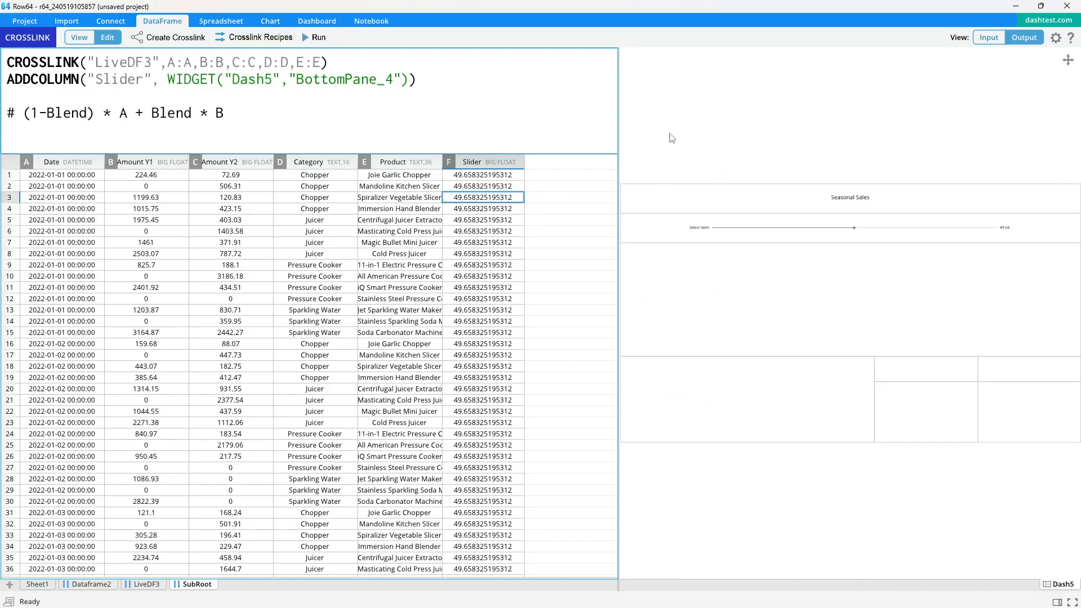
# Rerun the SubRoot recipe with the dashboard slider at its minimum of 0 and at its maximum of 100.
pyautogui.click(720, 120)
pyautogui.moveTo(854, 228); pyautogui.dragTo(640, 223)
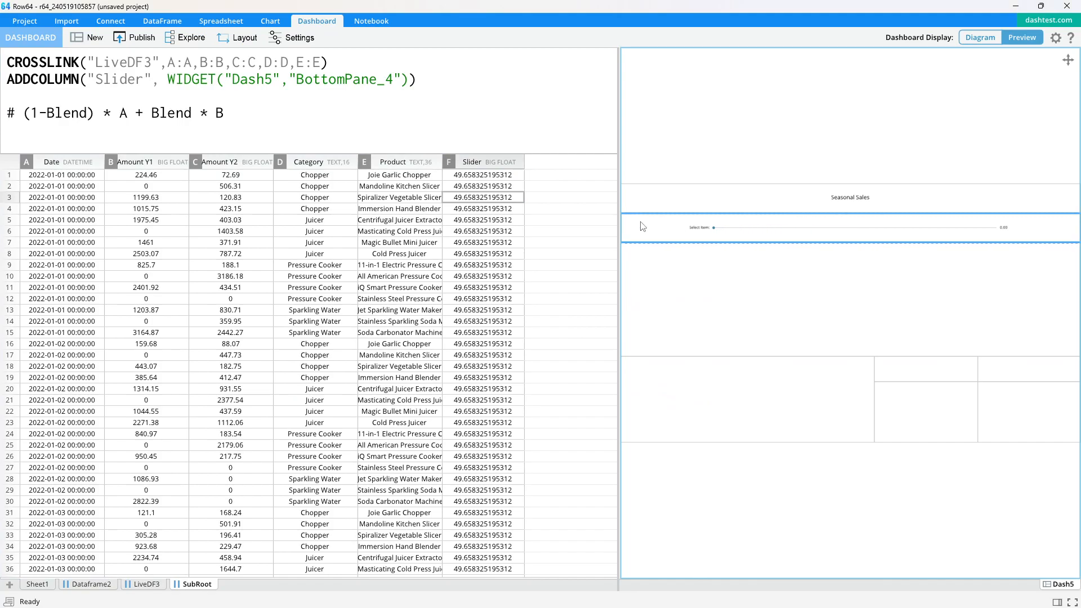
pyautogui.click(367, 149)
pyautogui.click(316, 37)
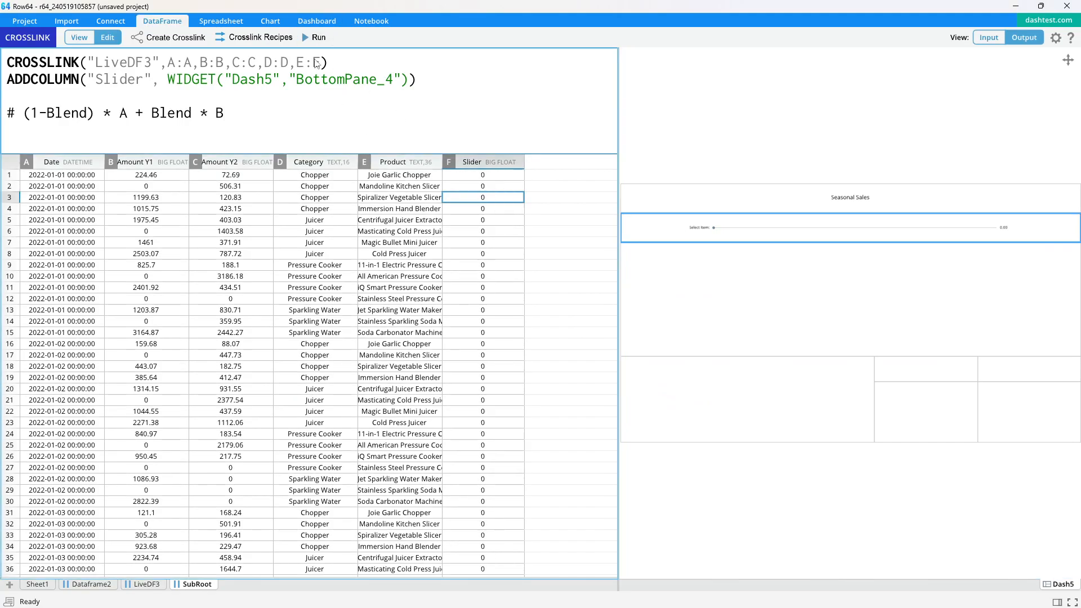
pyautogui.moveTo(782, 231); pyautogui.dragTo(1045, 224)
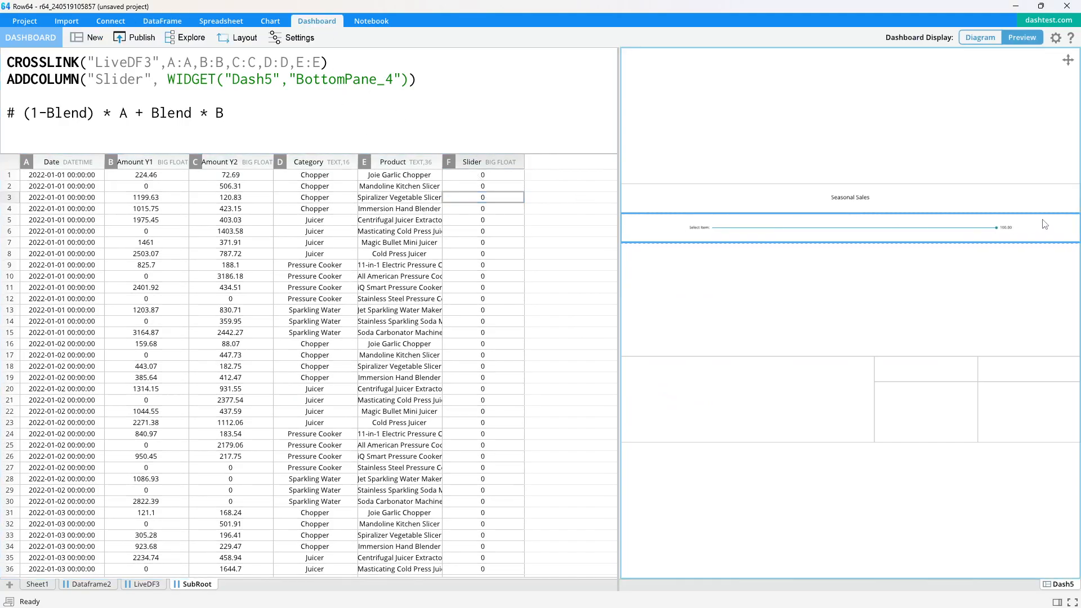
pyautogui.click(396, 106)
pyautogui.click(316, 37)
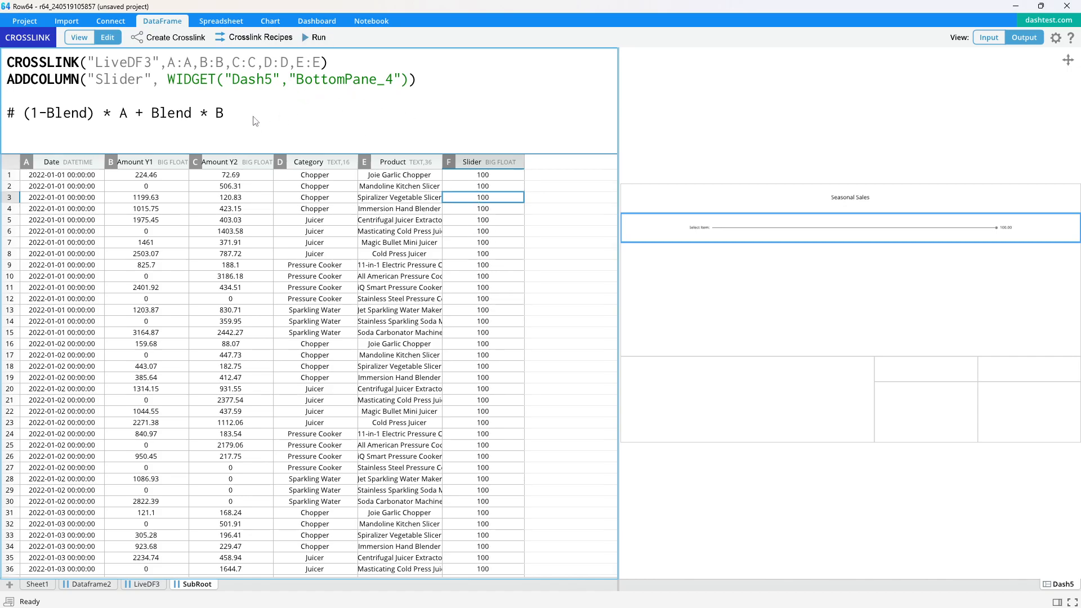
# Set the slider widget's default to 0 and its maximum to 1.
pyautogui.doubleClick(669, 231)
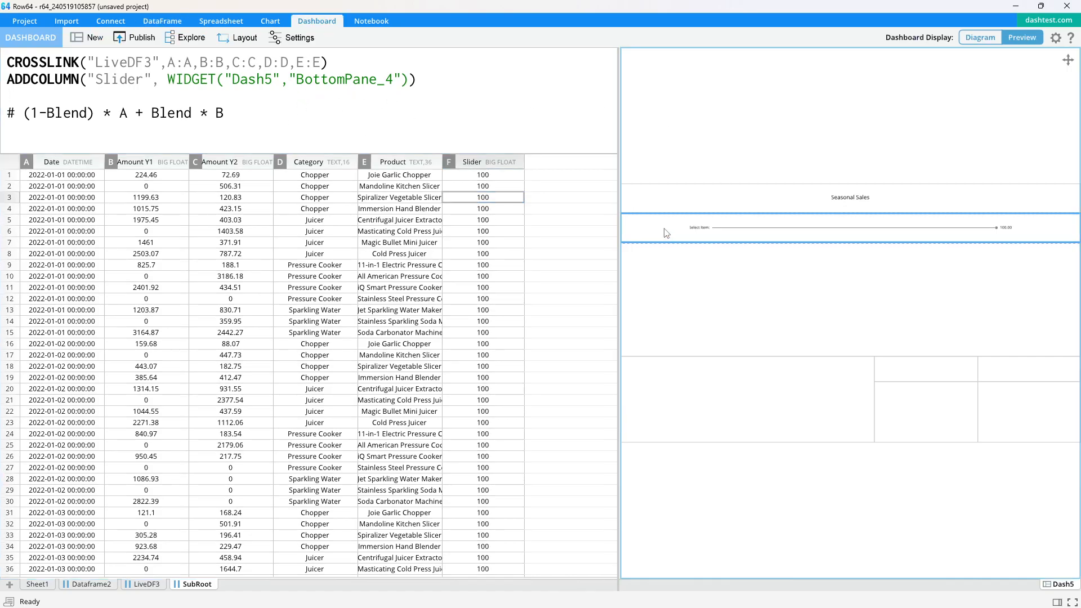
pyautogui.doubleClick(960, 187)
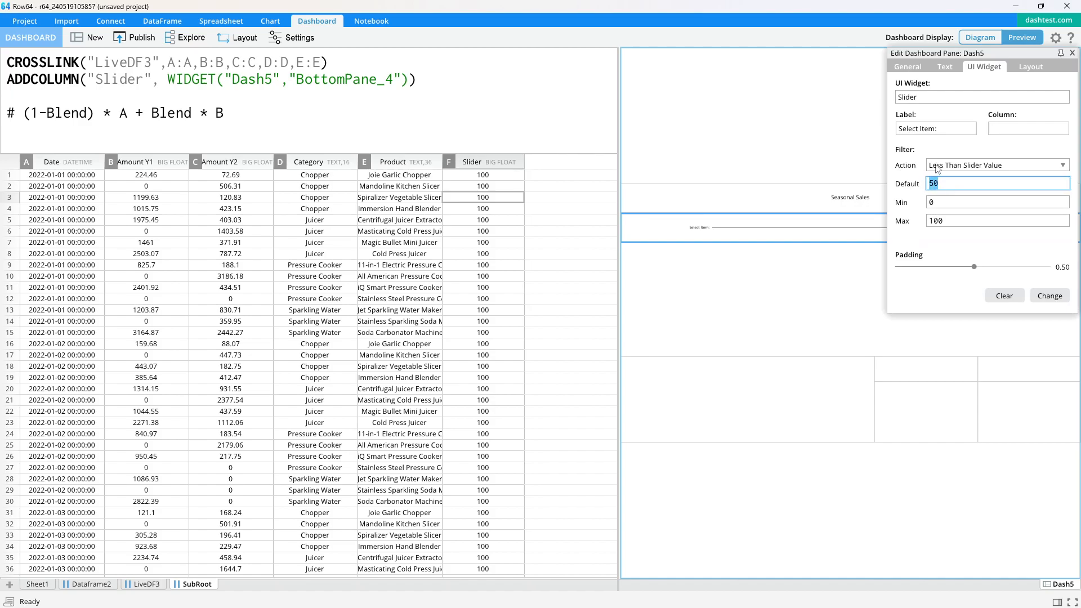
pyautogui.write('0')
pyautogui.doubleClick(971, 221)
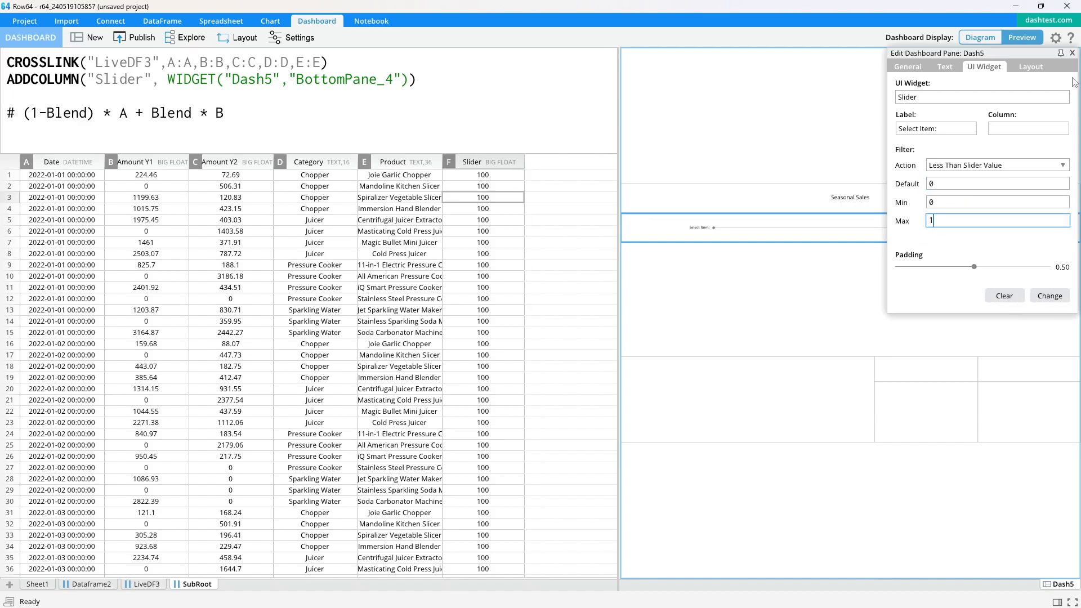
pyautogui.click(1071, 53)
# Test the new slider range by rerunning the recipe with the slider at 0 and at 1.
pyautogui.click(514, 113)
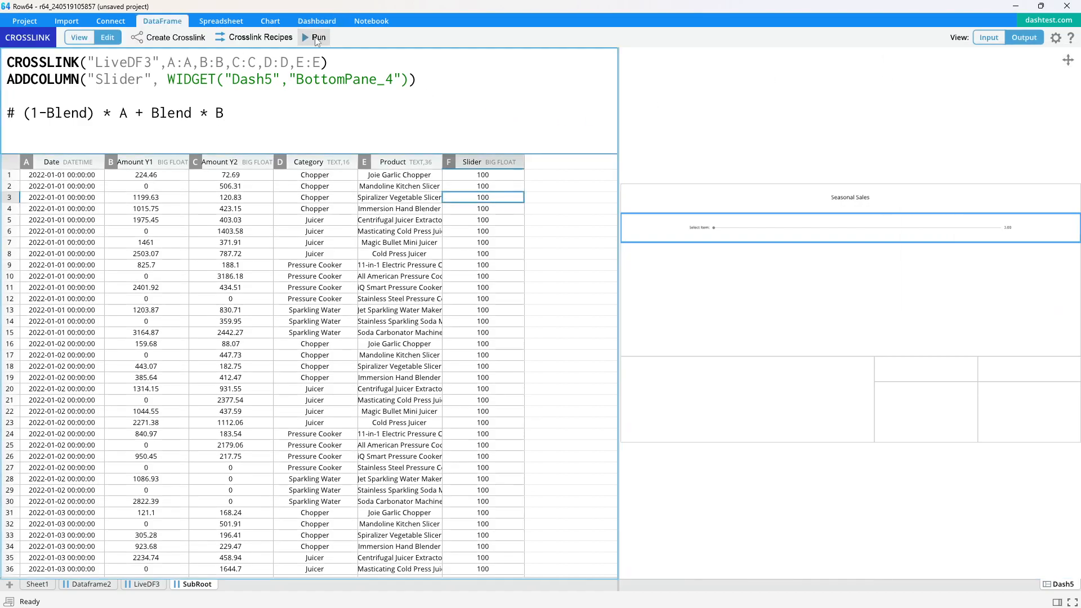
pyautogui.click(719, 235)
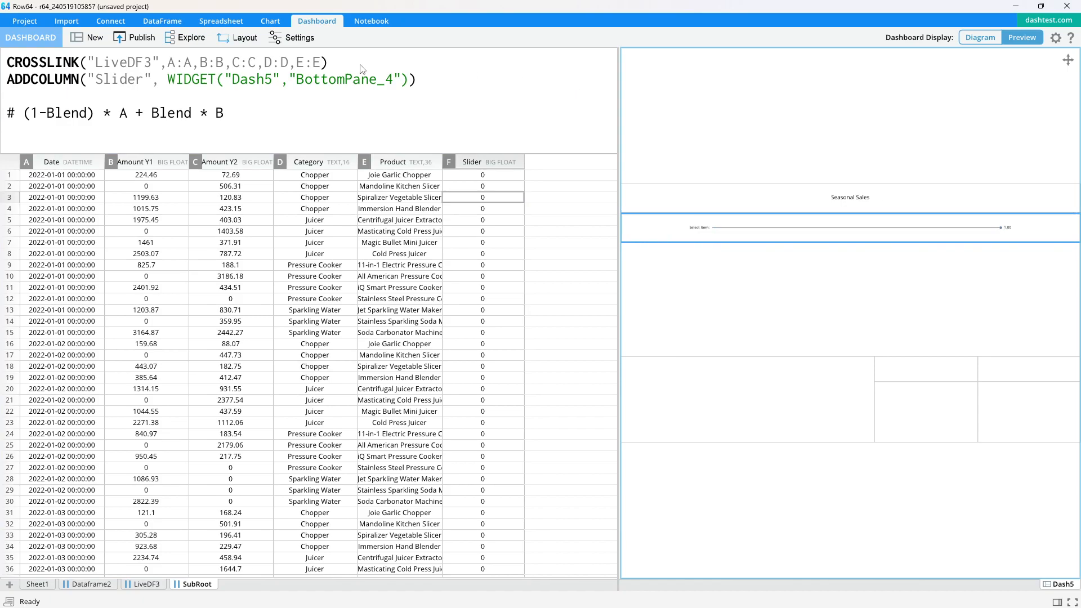
pyautogui.click(372, 106)
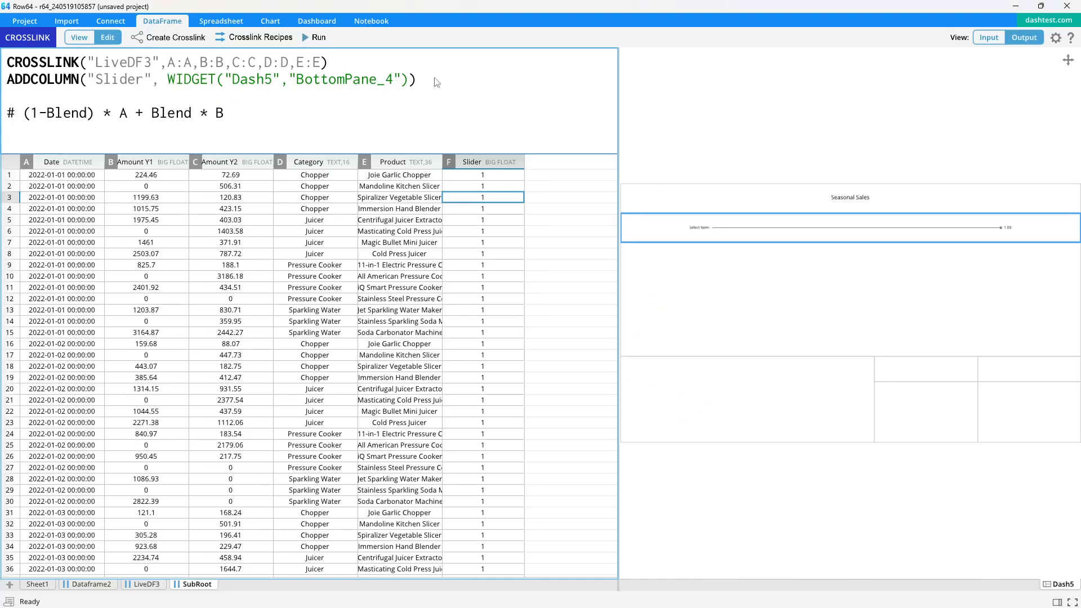
# Duplicate the Slider ADDCOLUMN line directly beneath itself in the SubRoot recipe.
pyautogui.moveTo(437, 82); pyautogui.dragTo(519, 88)
pyautogui.hotkey('ctrl', 'c')
pyautogui.press('Down')
pyautogui.hotkey('ctrl', 'v')
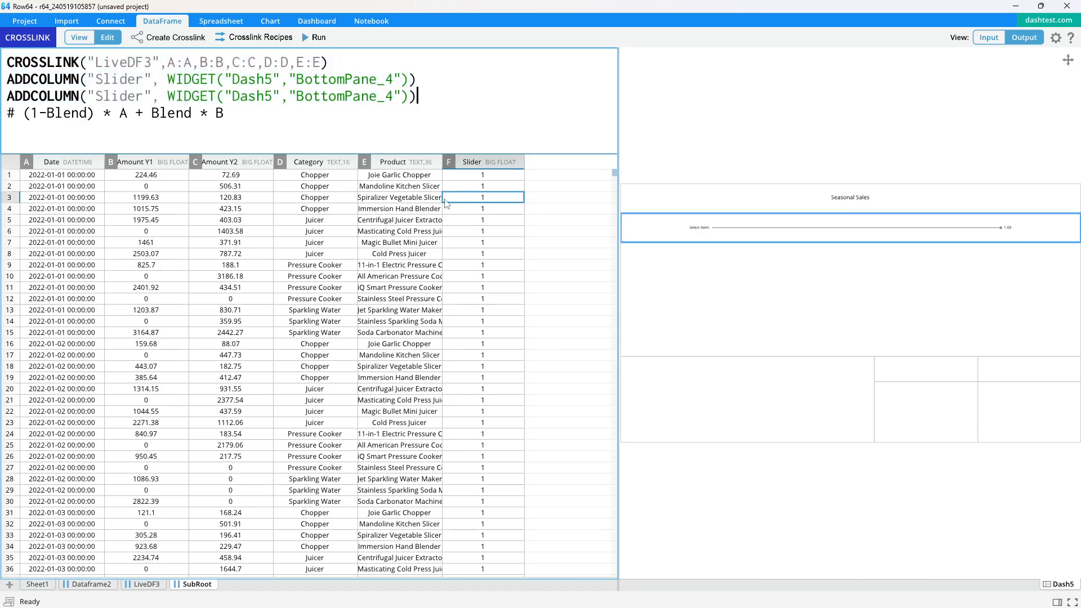
# Replace the WIDGET expression in the second Slider ADDCOLUMN line with A1 and run the SubRoot recipe.
pyautogui.click(544, 210)
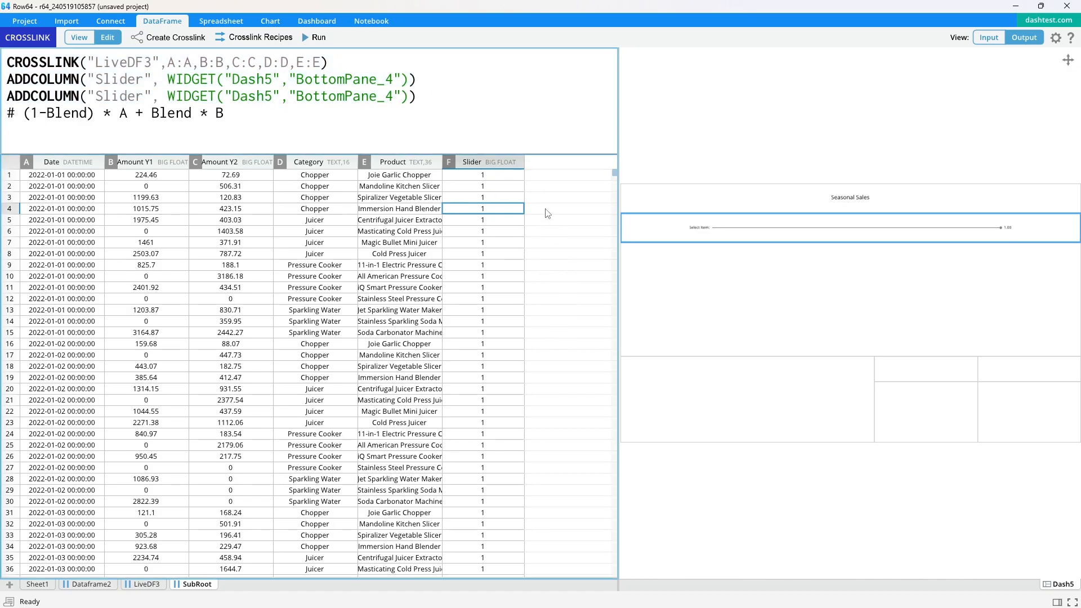
pyautogui.click(425, 97)
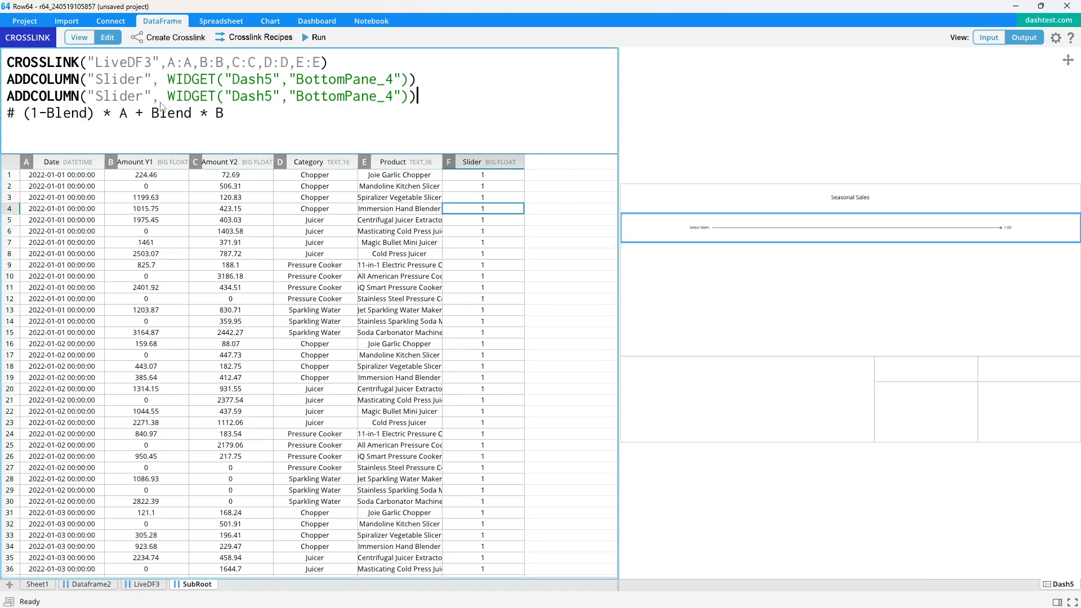
pyautogui.moveTo(167, 97); pyautogui.dragTo(407, 106)
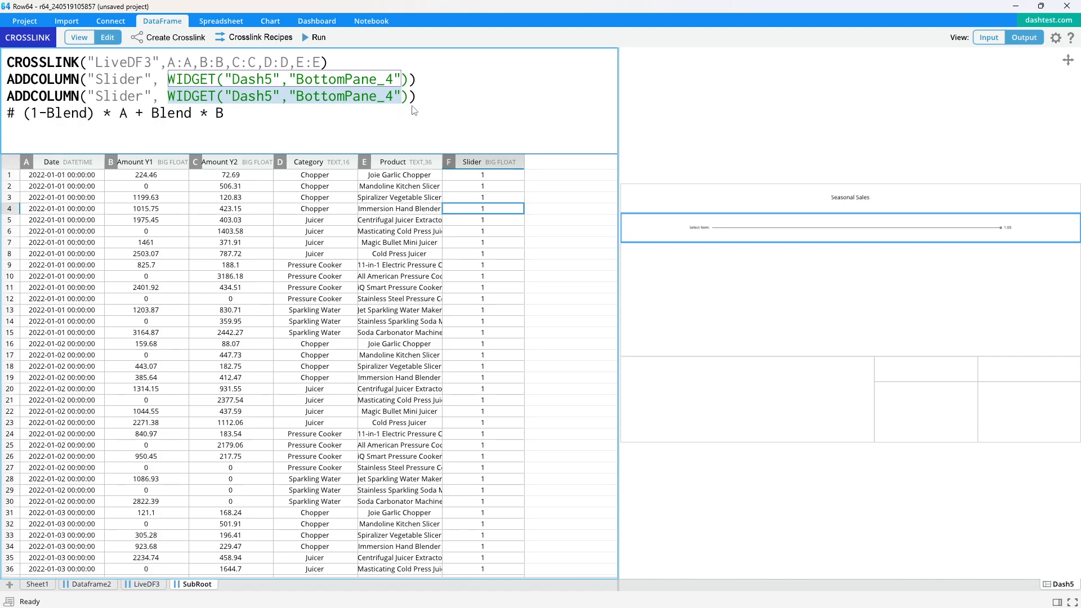
pyautogui.write('(')
pyautogui.press('BackSpace')
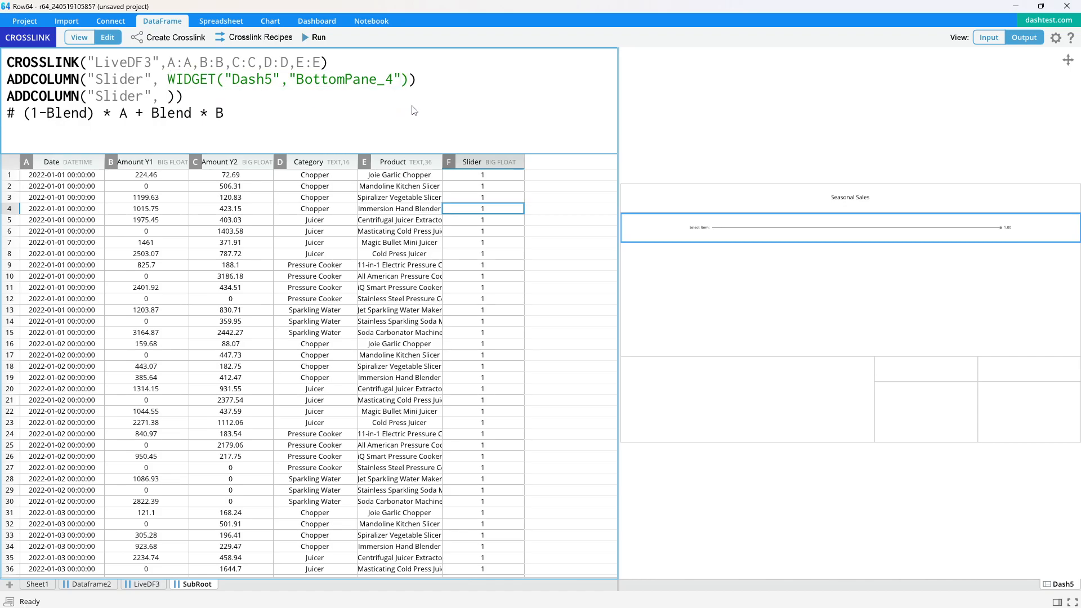
pyautogui.write('A1')
pyautogui.click(200, 99)
pyautogui.press('BackSpace')
pyautogui.click(315, 38)
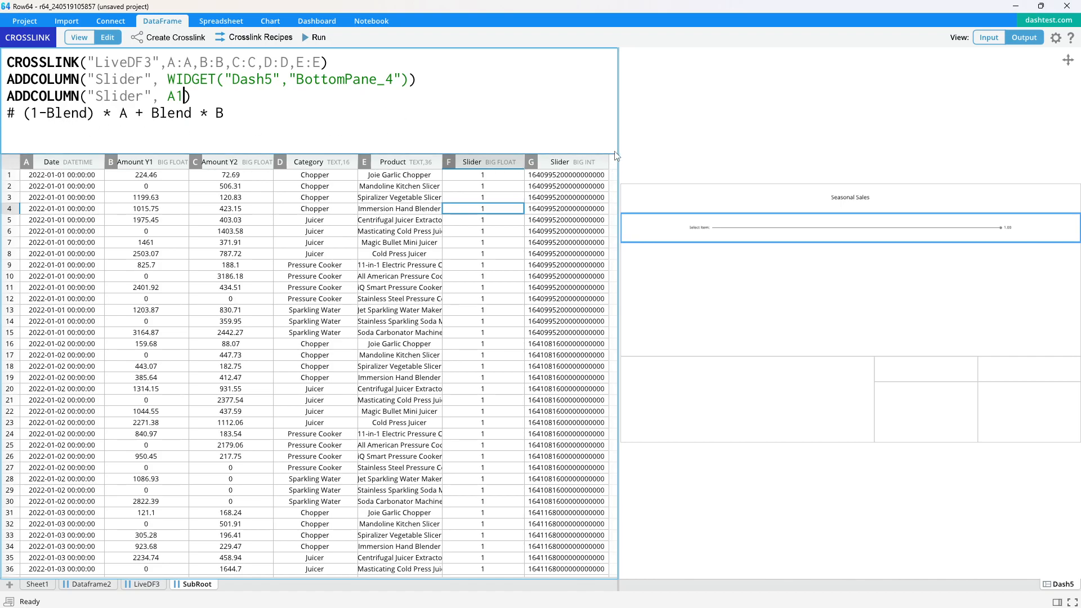
# Widen the SubRoot pane, set the second ADDCOLUMN line's expression to B1 and rerun the recipe.
pyautogui.moveTo(620, 140); pyautogui.dragTo(657, 141)
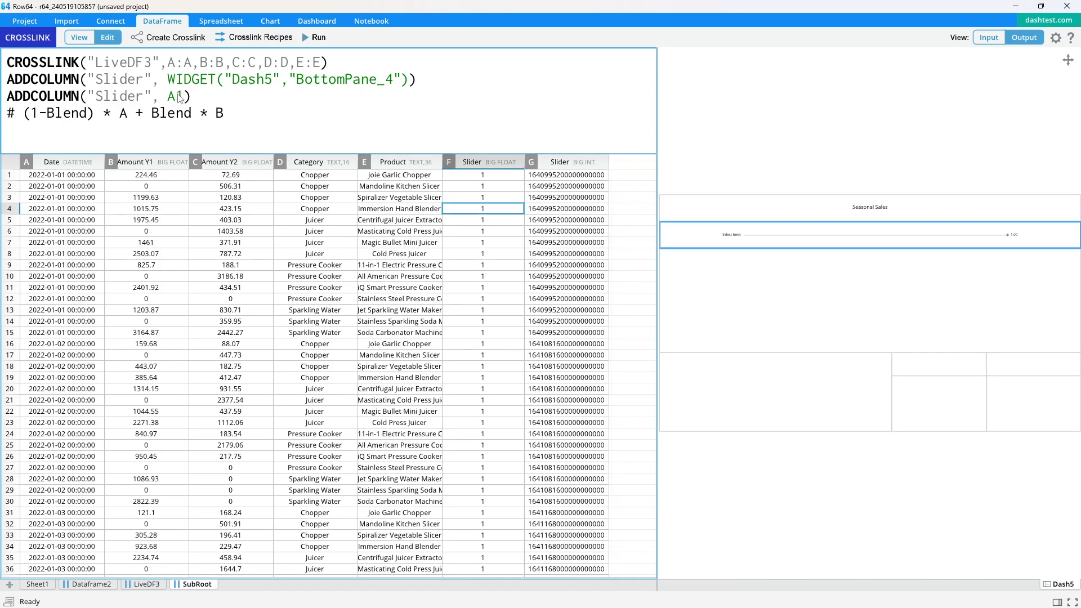
pyautogui.click(169, 96)
pyautogui.press('Delete')
pyautogui.write('B')
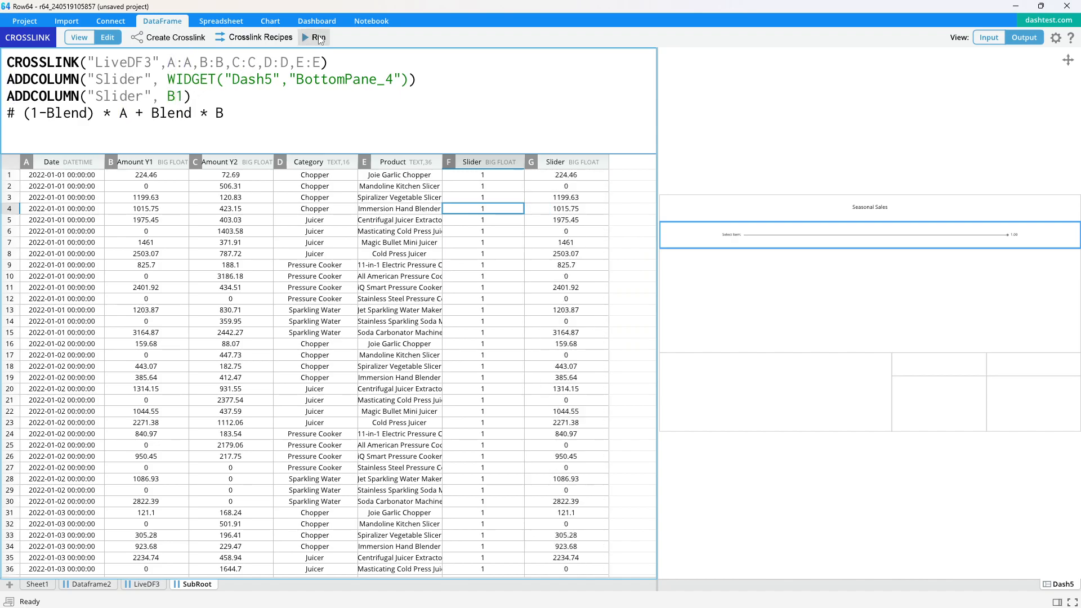
# Rerun the recipe with the second ADDCOLUMN expression set to C1, and again with it extended to B1 + C1.
pyautogui.click(169, 96)
pyautogui.press('Delete')
pyautogui.write('C')
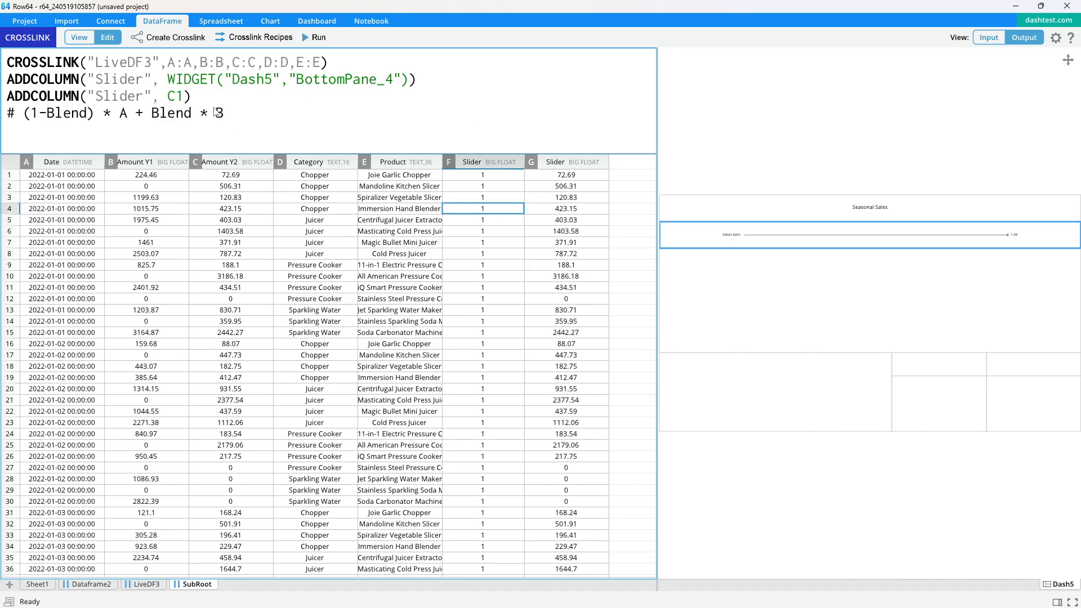
pyautogui.write('B1 +')
pyautogui.click(314, 37)
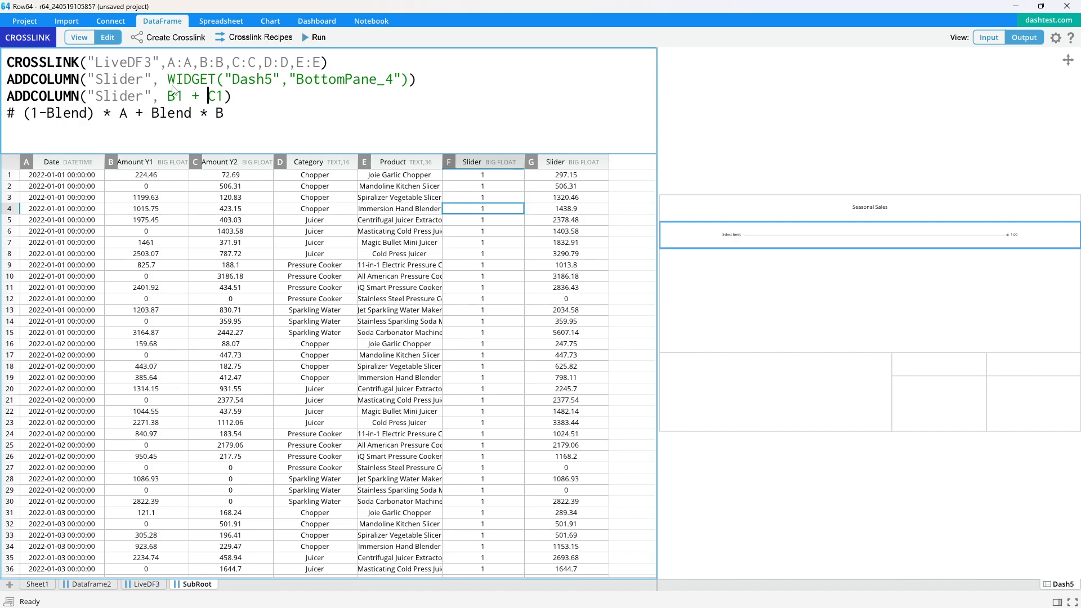
# Build the expression (1-Blend) * B1 + Blend * C1 in the second ADDCOLUMN line from the commented formula and run the recipe.
pyautogui.moveTo(96, 114); pyautogui.dragTo(23, 116)
pyautogui.hotkey('ctrl', 'c')
pyautogui.click(167, 96)
pyautogui.hotkey('ctrl', 'v')
pyautogui.moveTo(195, 118); pyautogui.dragTo(152, 119)
pyautogui.hotkey('ctrl', 'c')
pyautogui.click(307, 97)
pyautogui.hotkey('ctrl', 'v')
pyautogui.write('*')
pyautogui.click(316, 37)
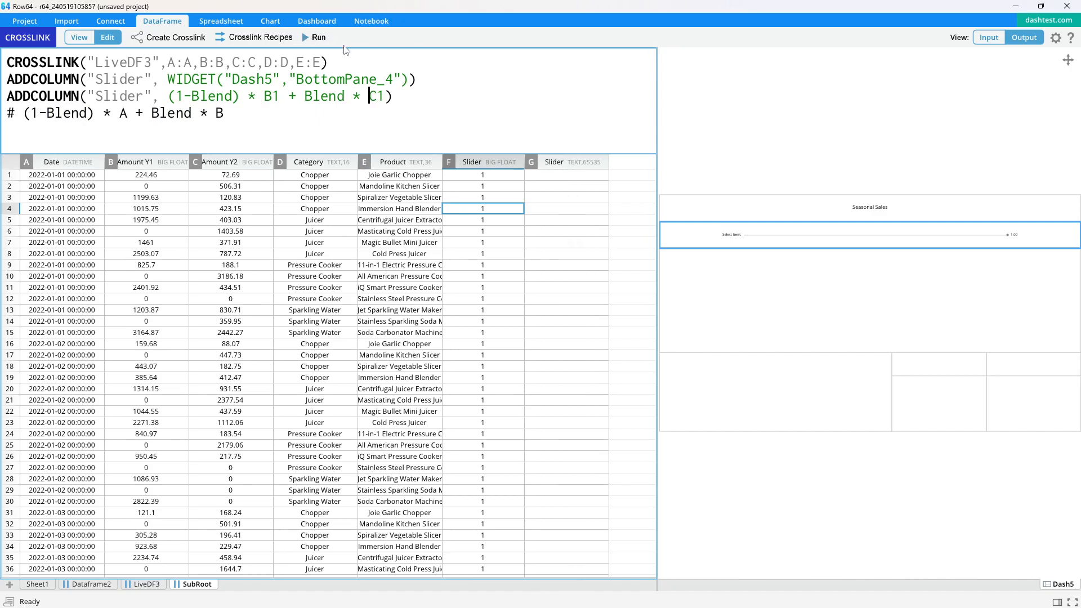
# Replace both Blend terms in the crossfade expression with WIDGET("Dash5","BottomPane_4") and run the recipe.
pyautogui.doubleClick(327, 97)
pyautogui.click(423, 96)
pyautogui.moveTo(167, 80); pyautogui.dragTo(413, 90)
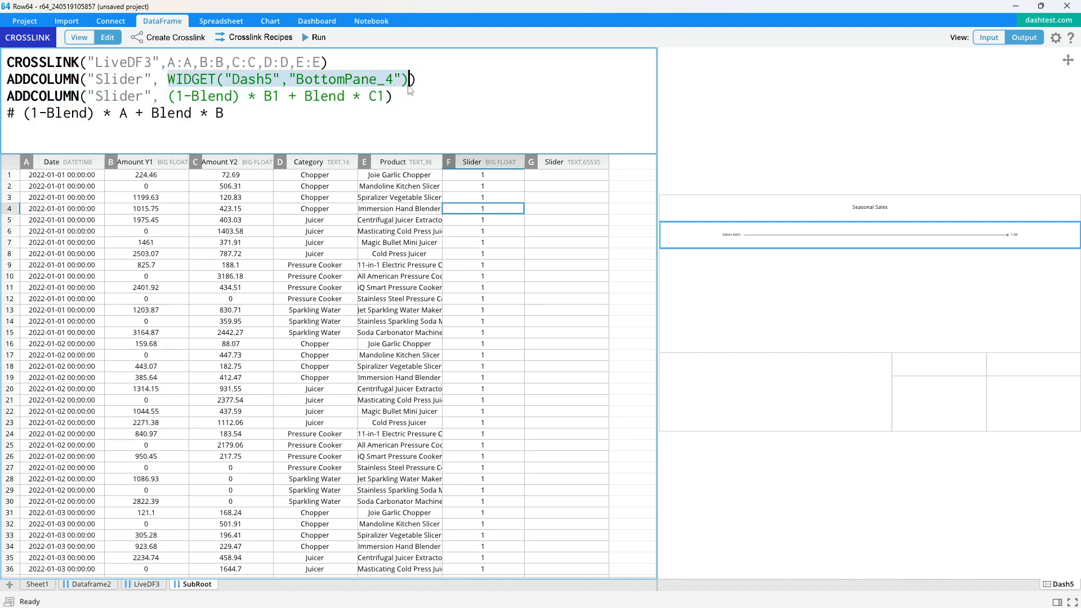
pyautogui.hotkey('ctrl', 'c')
pyautogui.doubleClick(320, 97)
pyautogui.hotkey('ctrl', 'v')
pyautogui.doubleClick(200, 99)
pyautogui.hotkey('ctrl', 'v')
pyautogui.click(308, 39)
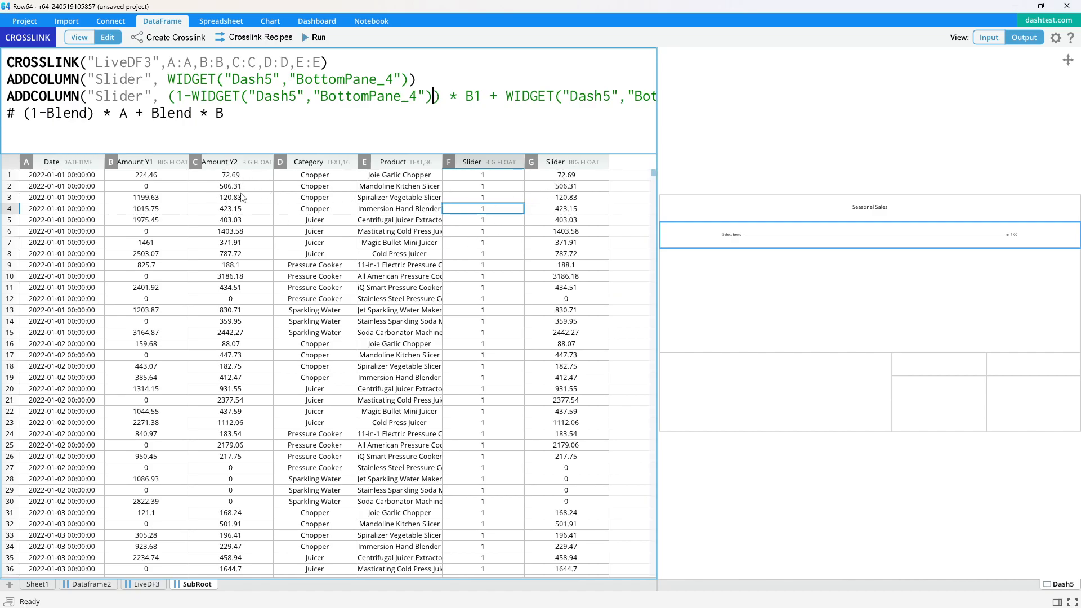
# Test the crossfade column by rerunning the recipe with the dashboard slider at 0 and at about 0.45.
pyautogui.moveTo(1010, 237); pyautogui.dragTo(731, 252)
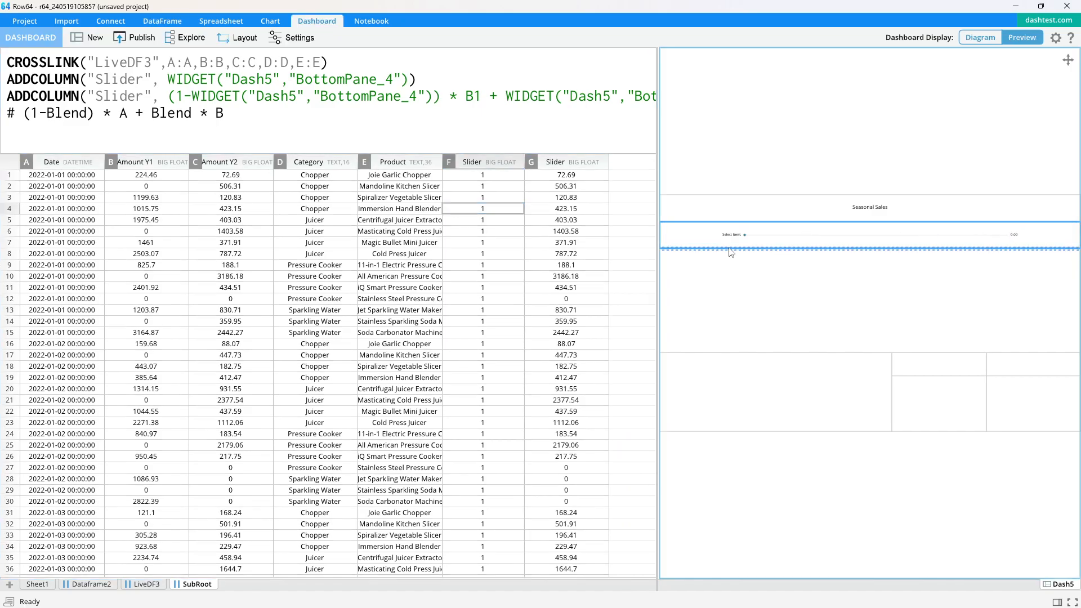
pyautogui.click(304, 111)
pyautogui.click(314, 37)
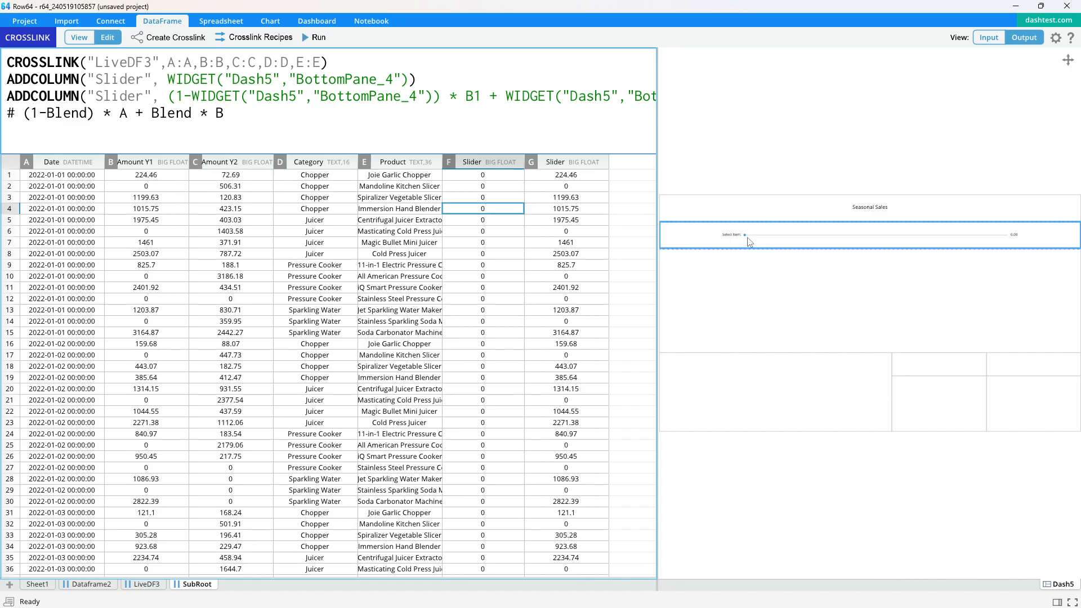
pyautogui.moveTo(750, 241); pyautogui.dragTo(863, 237)
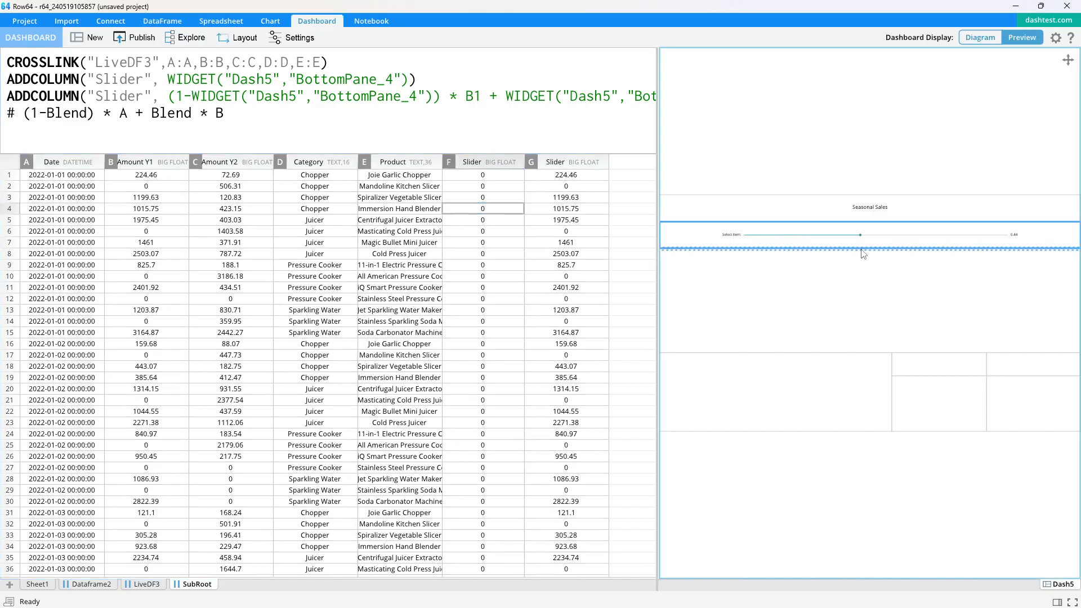
pyautogui.click(463, 127)
pyautogui.click(315, 39)
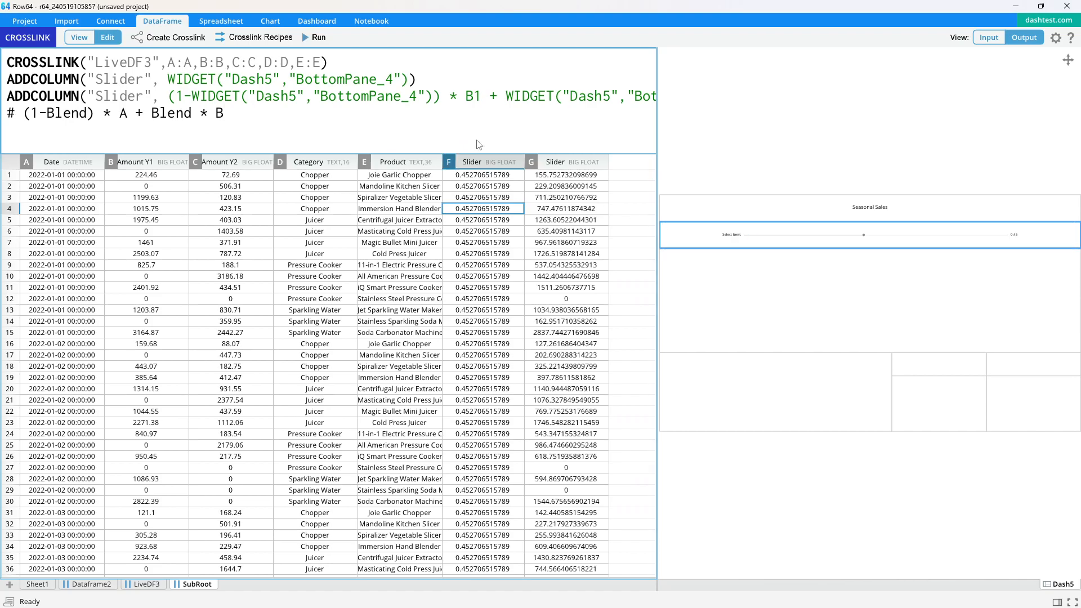
# Set the dashboard slider's value to exactly 0.5 and rerun the SubRoot recipe.
pyautogui.click(836, 249)
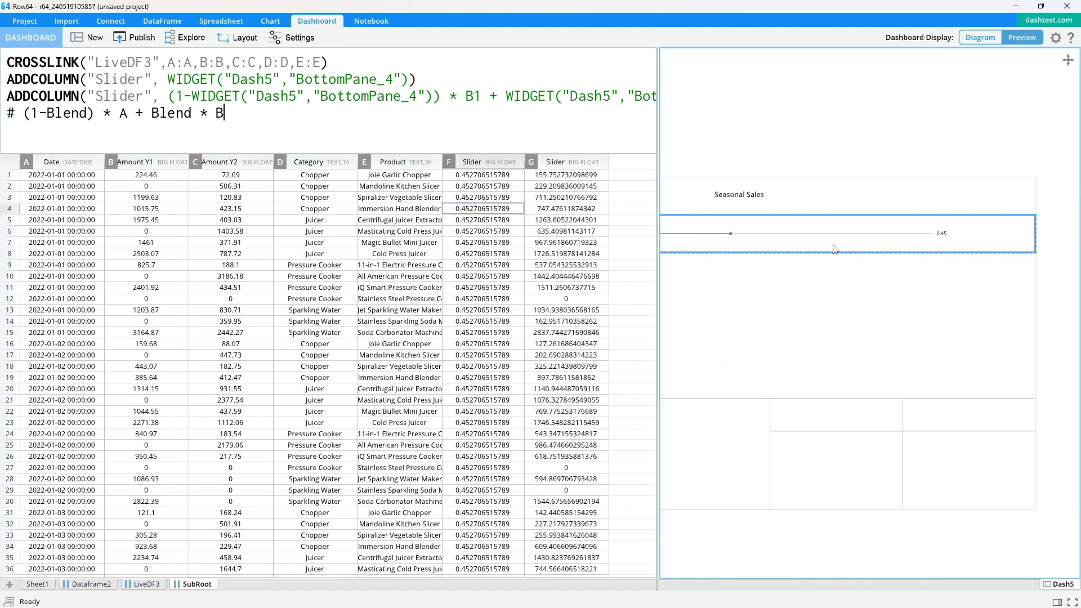
pyautogui.click(955, 235)
pyautogui.write('.5')
pyautogui.click(976, 265)
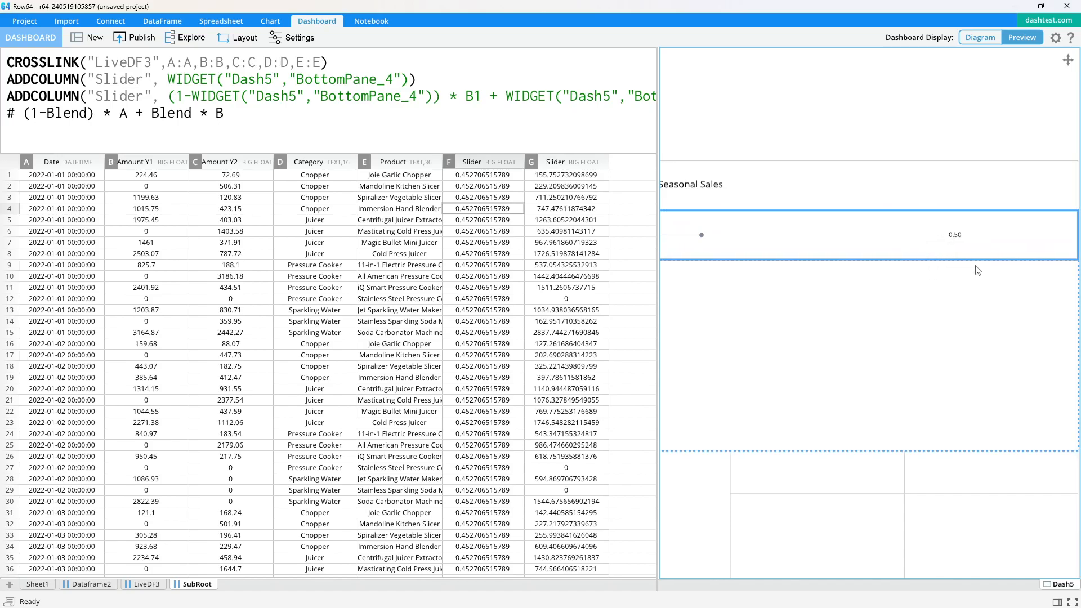
pyautogui.click(383, 111)
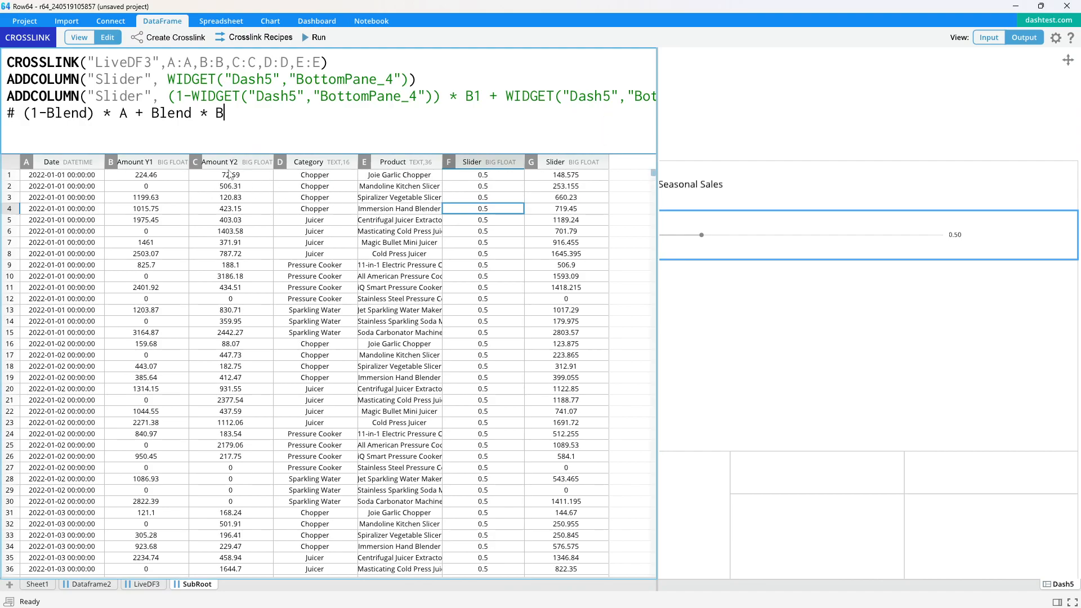
# Delete the first Slider ADDCOLUMN line and the commented blend formula from the SubRoot recipe and rerun it.
pyautogui.moveTo(468, 80); pyautogui.dragTo(3, 89)
pyautogui.press('BackSpace')
pyautogui.press('BackSpace')
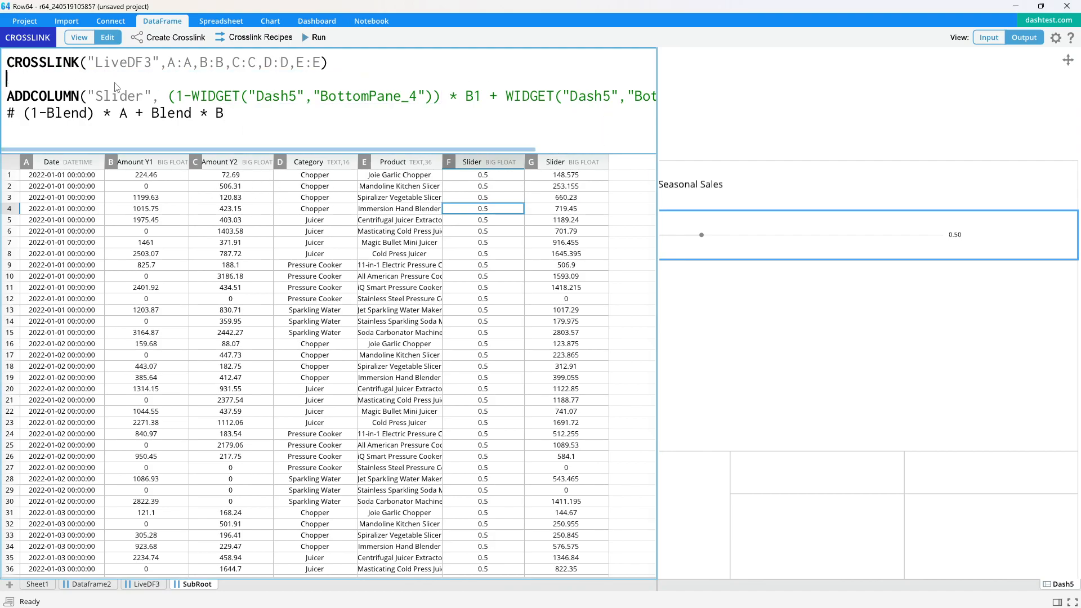
pyautogui.moveTo(244, 97); pyautogui.dragTo(3, 97)
pyautogui.press('BackSpace')
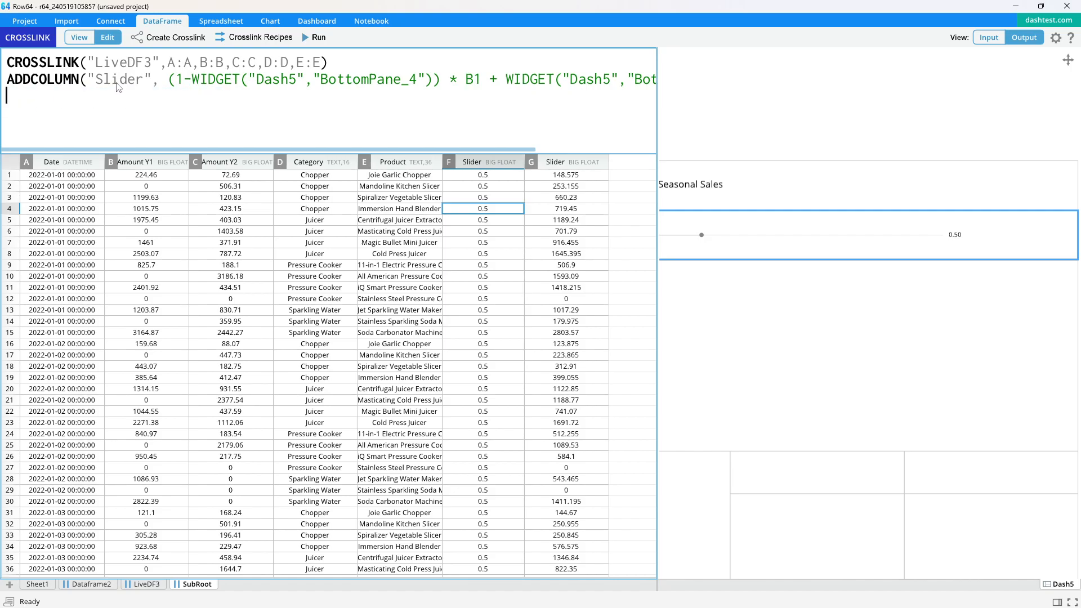
pyautogui.click(315, 38)
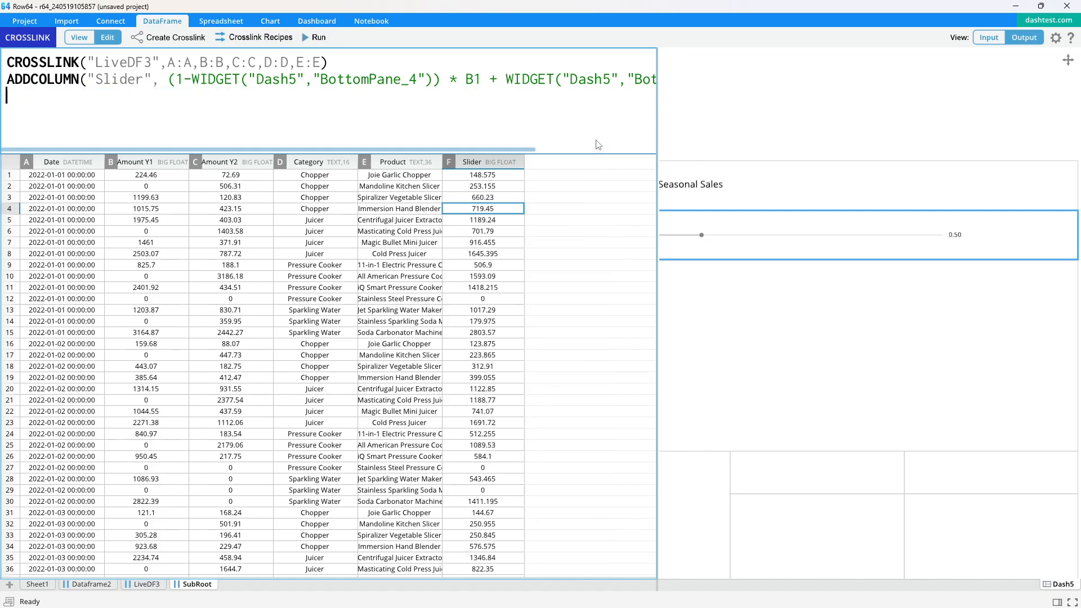
# Switch from the split view to show the SubRoot crosslink across the full window.
pyautogui.click(545, 256)
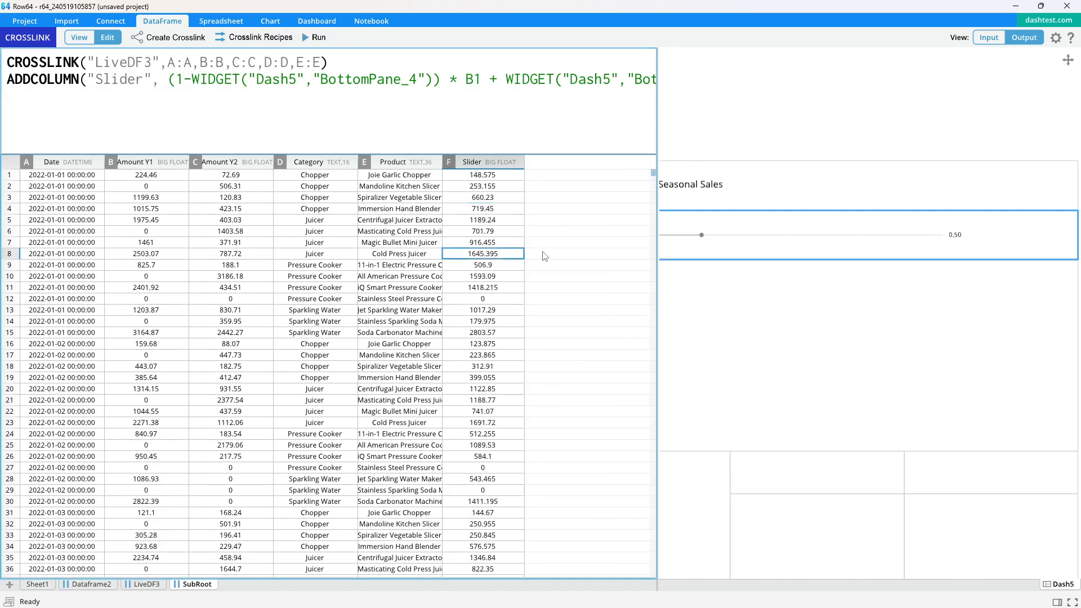
pyautogui.click(418, 248)
pyautogui.hotkey('ctrl', 'space')
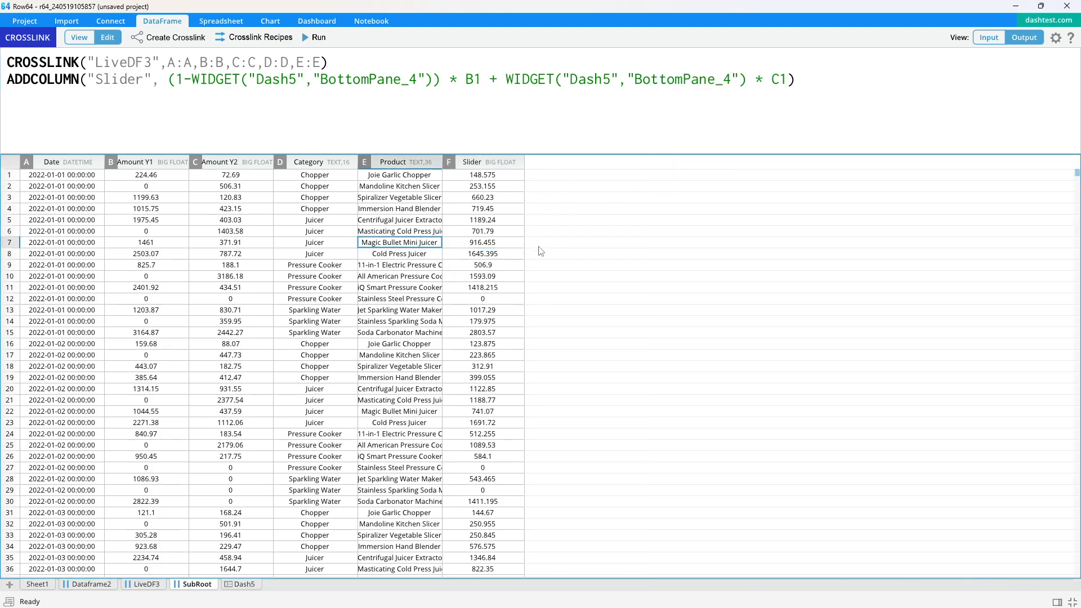
pyautogui.click(1073, 602)
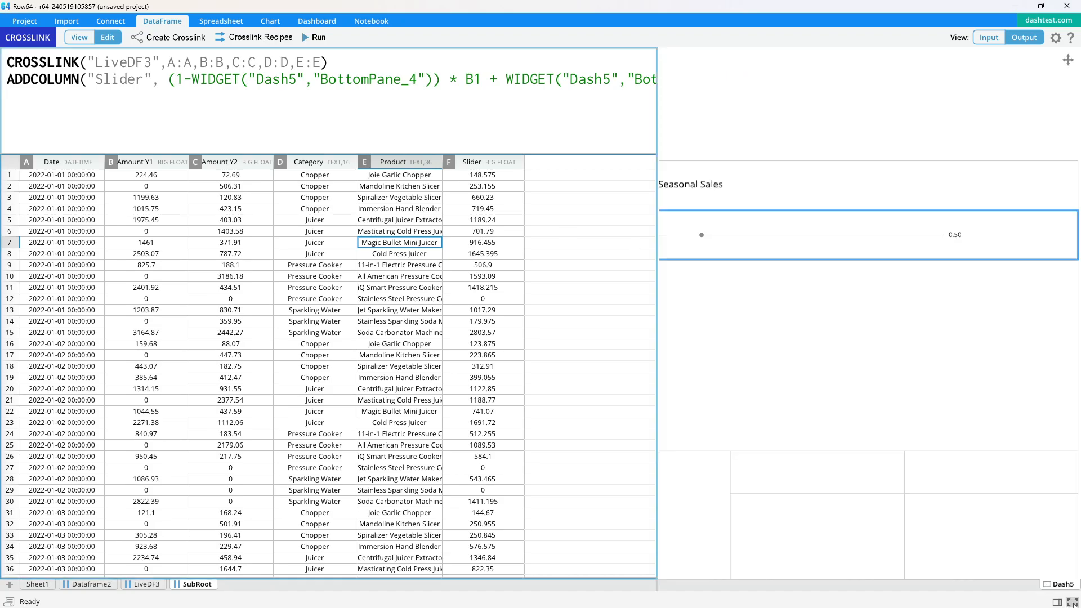
pyautogui.hotkey('ctrl', 'space')
pyautogui.hotkey('ctrl', 'space')
pyautogui.hotkey('ctrl', 'space')
pyautogui.hotkey('ctrl', 'space')
pyautogui.hotkey('ctrl', 'space')
pyautogui.click(395, 130)
# Switch to the illustration document and examine how the sub root crosslink with synthetic columns feeds the chart crosslinks.
pyautogui.hotkey('alt', 'Tab')
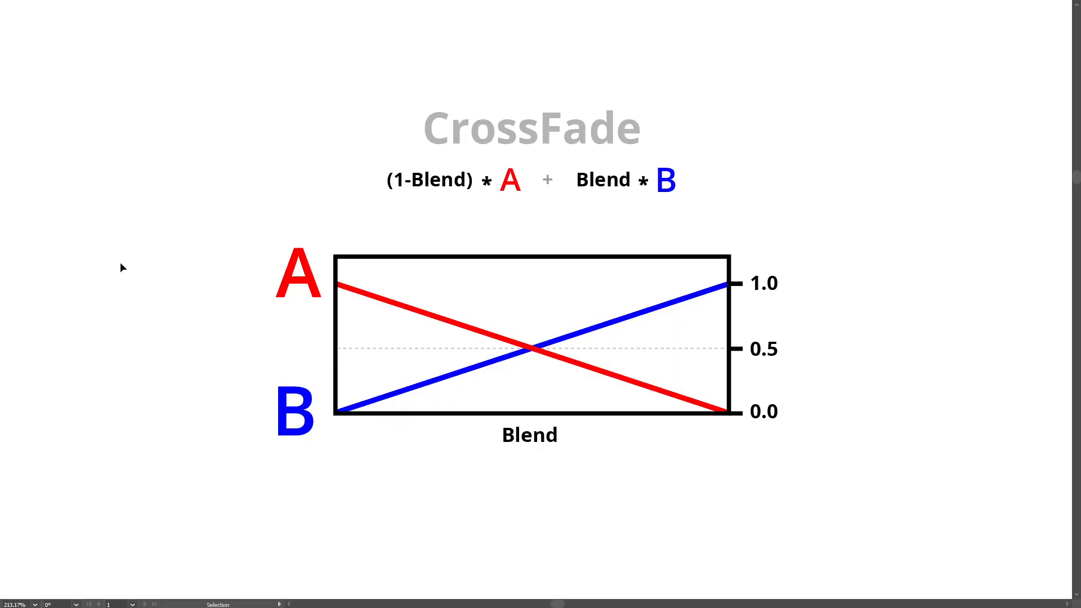
pyautogui.press('space')
pyautogui.moveTo(121, 268); pyautogui.dragTo(799, 253)
pyautogui.moveTo(112, 288); pyautogui.dragTo(727, 236)
pyautogui.moveTo(44, 249); pyautogui.dragTo(534, 245)
pyautogui.moveTo(629, 231); pyautogui.dragTo(45, 267)
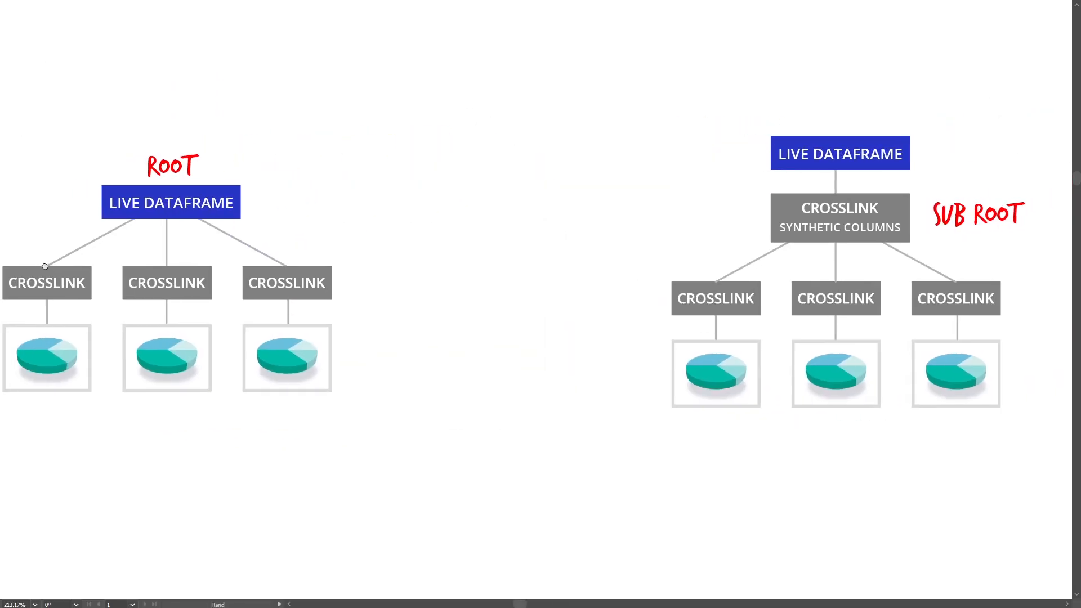
pyautogui.moveTo(582, 256); pyautogui.dragTo(257, 267)
pyautogui.hotkey('ctrl', 'space')
pyautogui.moveTo(295, 234); pyautogui.dragTo(371, 236)
pyautogui.moveTo(576, 255); pyautogui.dragTo(454, 239)
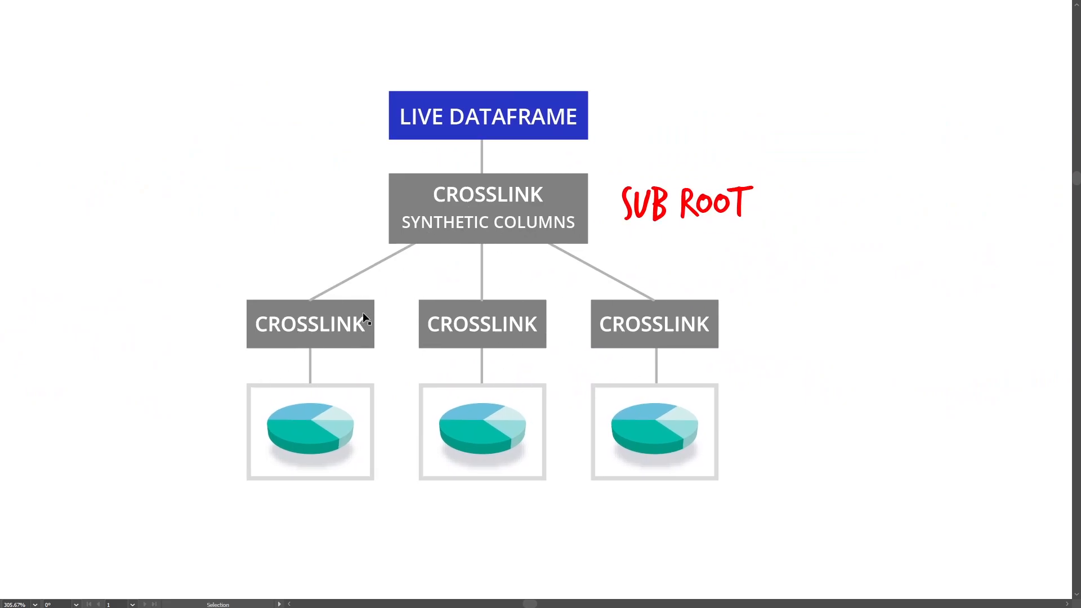
# Examine the Seasonal Sales - Blended Analysis dashboard mockup, including its product-by-month table, in the illustration document.
pyautogui.hotkey('alt', 'Tab')
pyautogui.hotkey('alt', 'Tab')
pyautogui.moveTo(193, 282); pyautogui.dragTo(796, 258)
pyautogui.moveTo(226, 295); pyautogui.dragTo(771, 287)
pyautogui.moveTo(165, 281); pyautogui.dragTo(710, 273)
pyautogui.moveTo(222, 280); pyautogui.dragTo(645, 290)
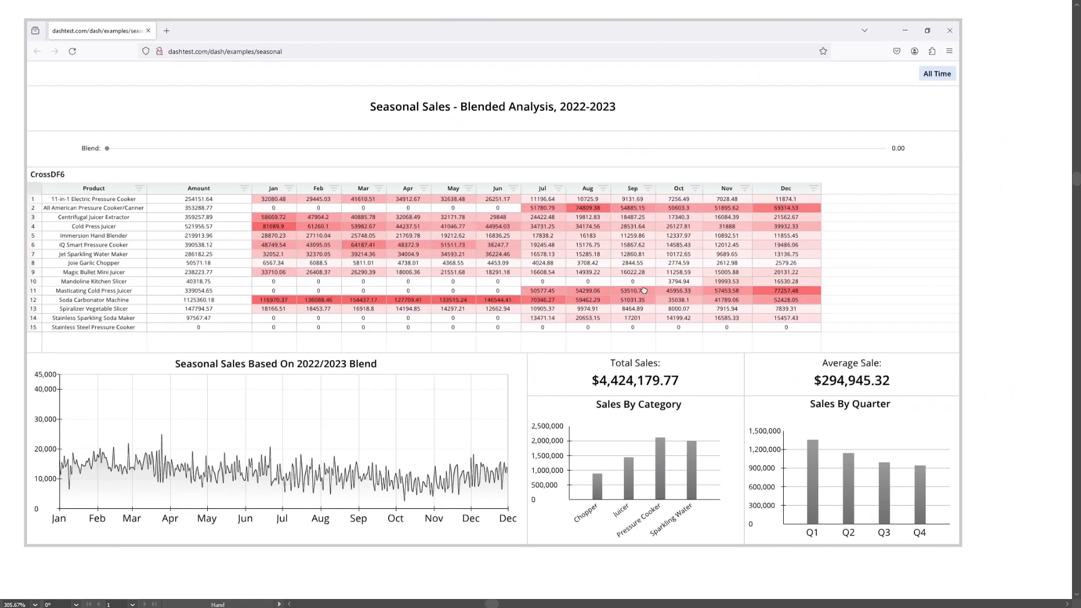
pyautogui.scroll(4, 535, 235)
pyautogui.moveTo(550, 234); pyautogui.dragTo(607, 240)
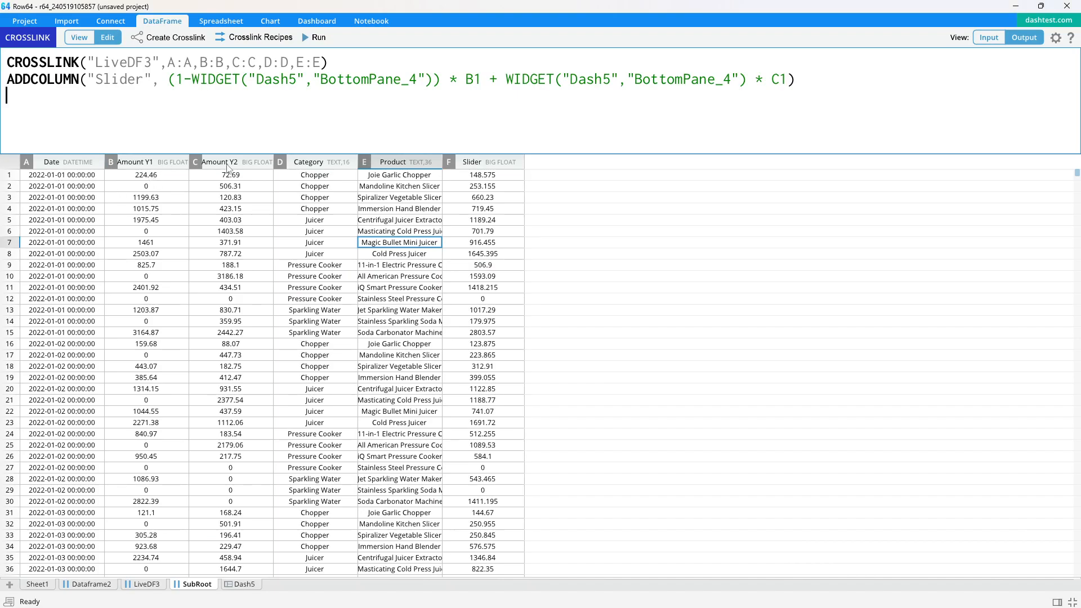
# Rename the SubRoot recipe's added column from Slider to Amount and rerun the recipe.
pyautogui.click(419, 166)
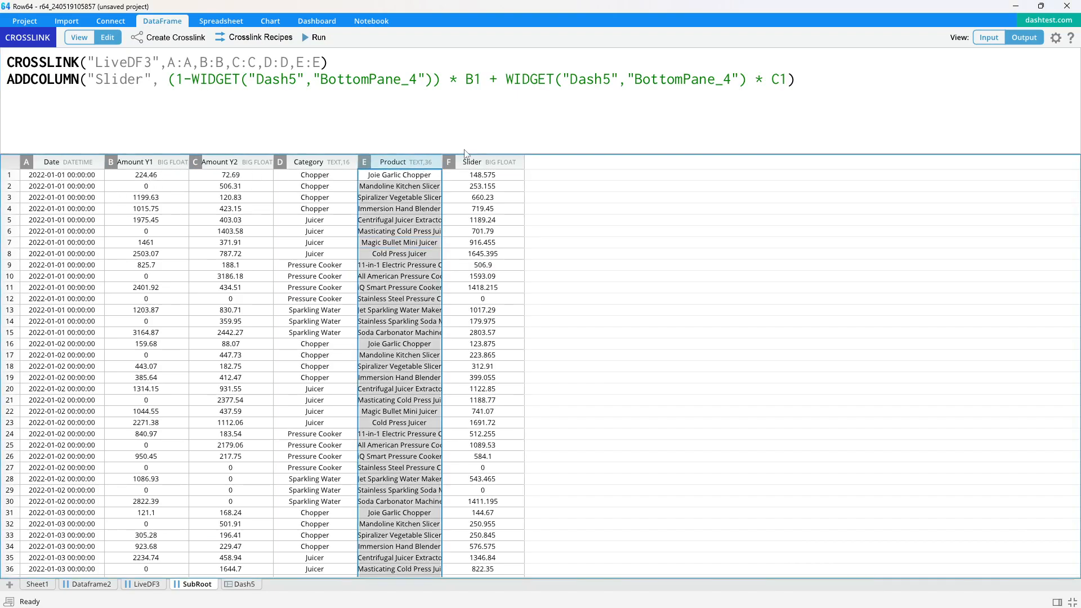
pyautogui.click(496, 167)
pyautogui.moveTo(144, 82); pyautogui.dragTo(99, 85)
pyautogui.write('Amuont')
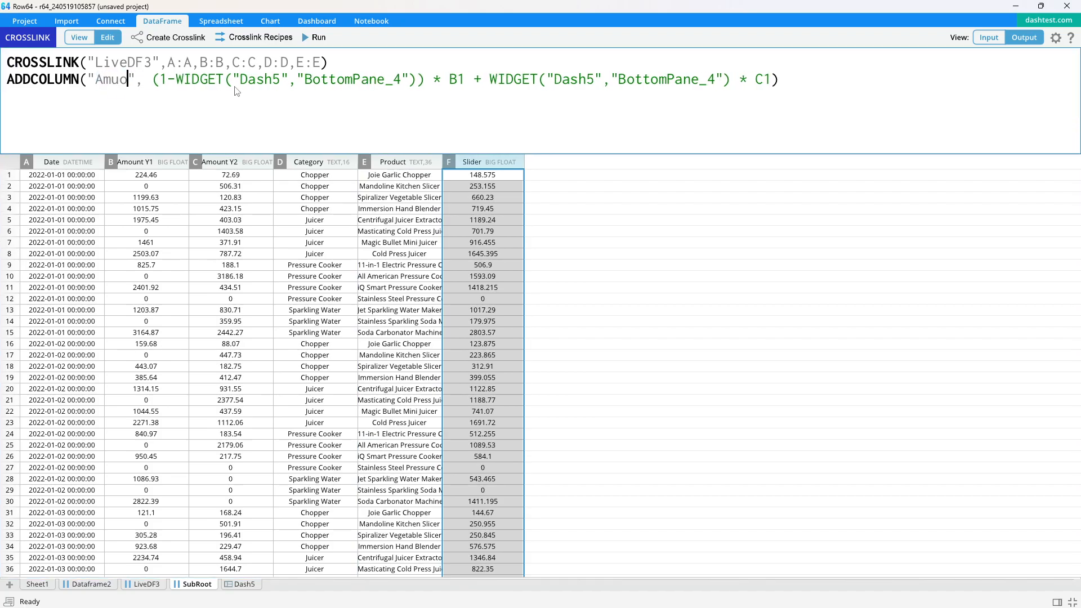
pyautogui.press('BackSpace')
pyautogui.press('BackSpace')
pyautogui.press('BackSpace')
pyautogui.press('BackSpace')
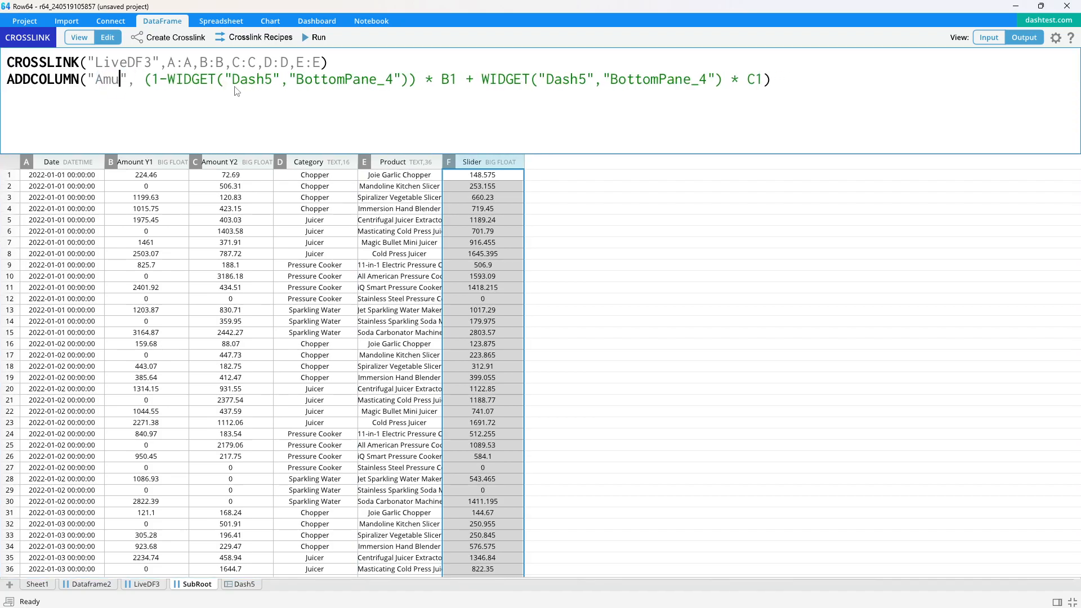
pyautogui.write('ount')
pyautogui.click(319, 38)
# Create a crosslink from the Date, Product and Amount columns of SubRoot.
pyautogui.click(435, 233)
pyautogui.click(486, 167)
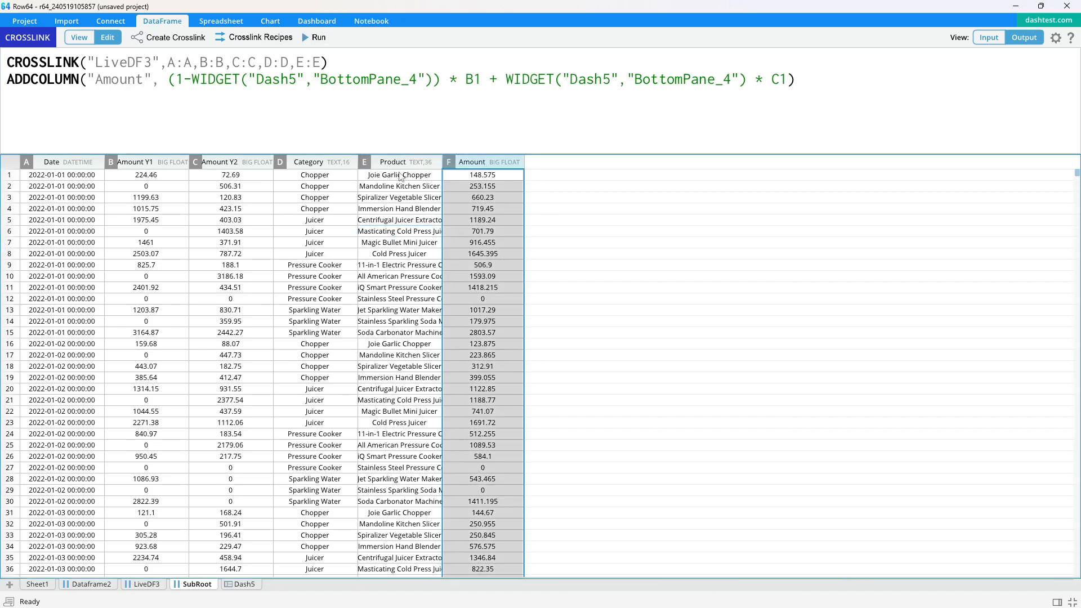
pyautogui.click(401, 168)
pyautogui.keyDown('ctrl'); pyautogui.click(475, 161); pyautogui.keyUp('ctrl')
pyautogui.keyDown('ctrl'); pyautogui.click(63, 165); pyautogui.keyUp('ctrl')
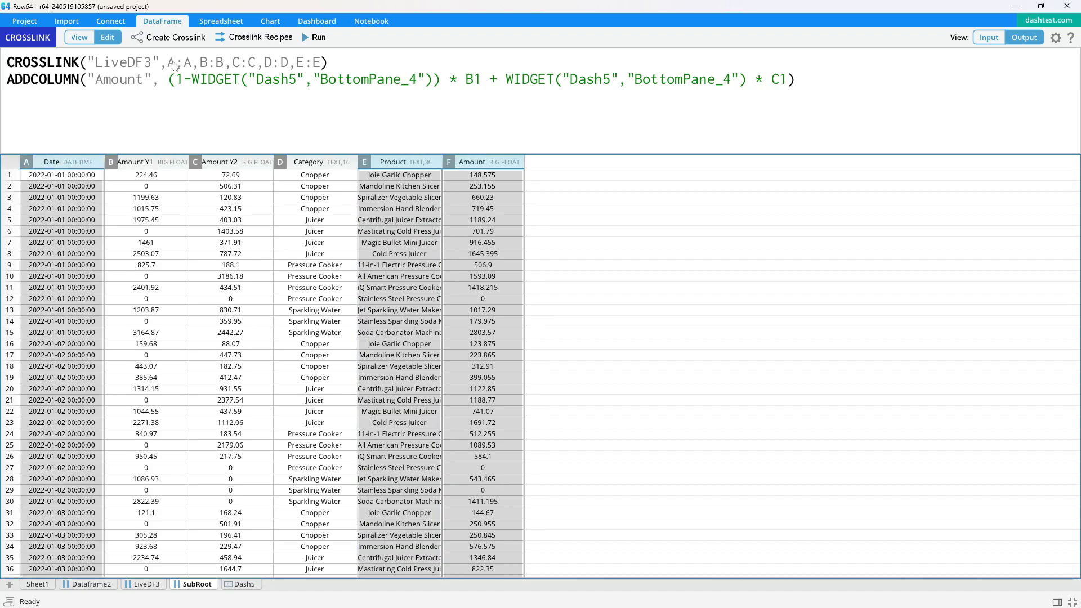
pyautogui.click(171, 38)
pyautogui.click(518, 469)
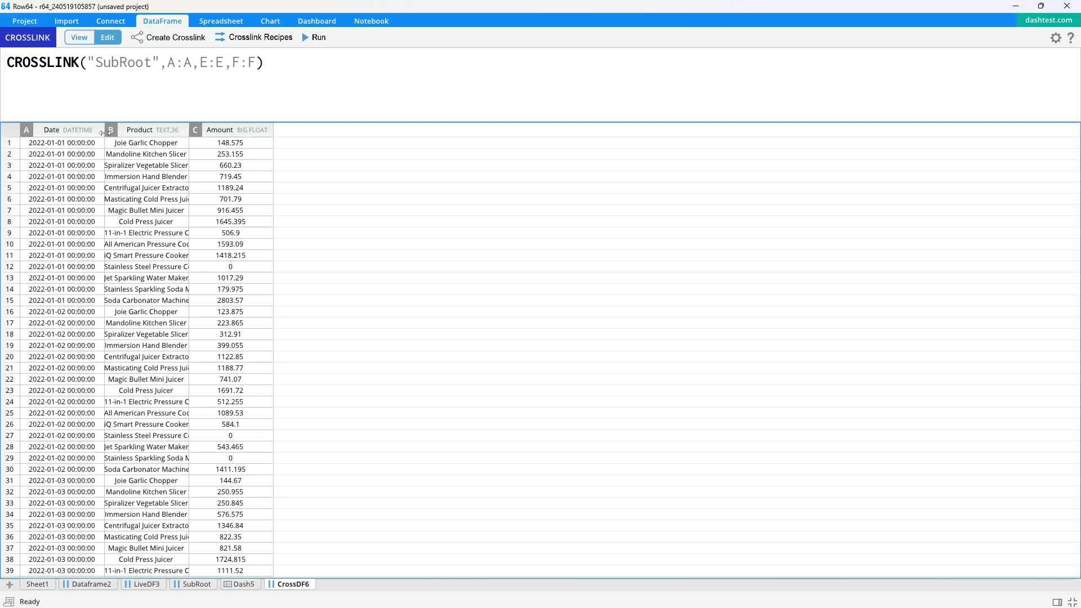
# Add a Group & Sum recipe on the Product column, GROUPSUM(B:B), to the new crosslink and run it.
pyautogui.click(255, 37)
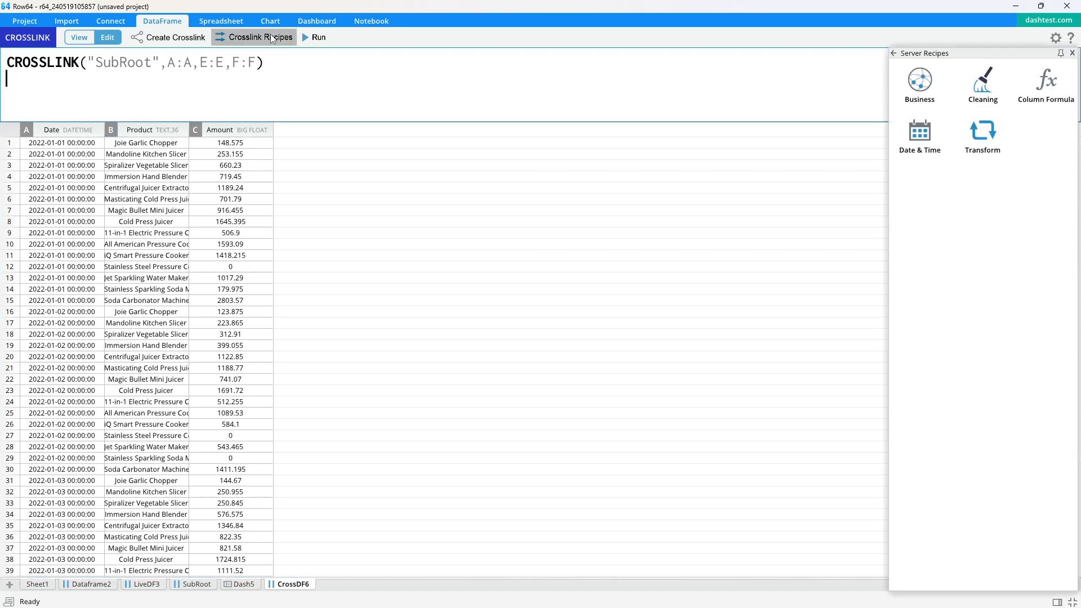
pyautogui.click(1012, 156)
pyautogui.click(1064, 217)
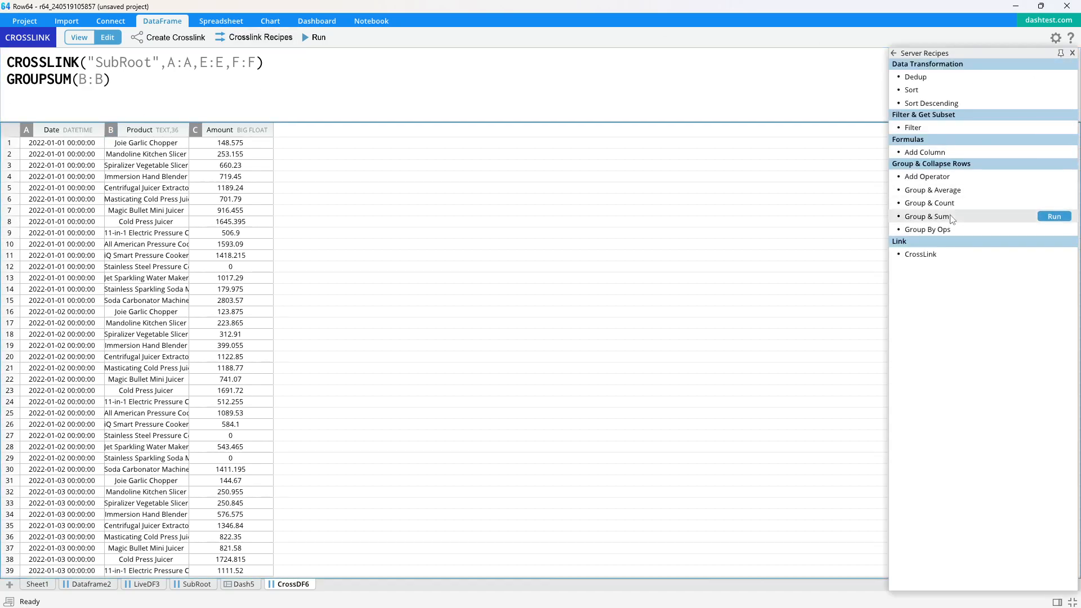
pyautogui.click(1072, 52)
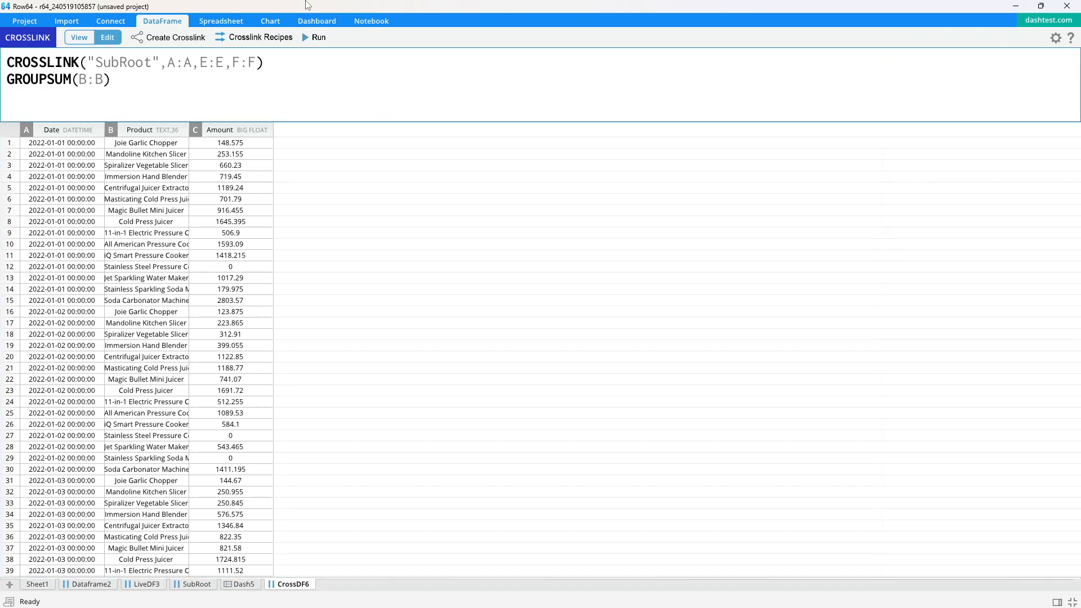
pyautogui.click(316, 37)
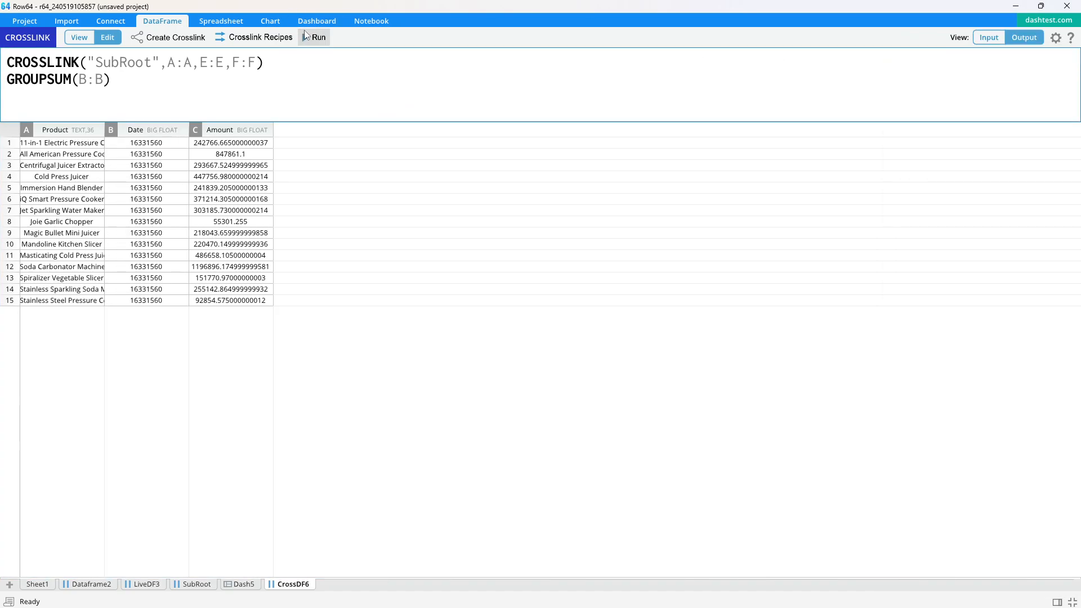
# Compare the grouped crosslink's input and output data, and examine the summed Date and Amount columns per product.
pyautogui.doubleClick(103, 134)
pyautogui.click(986, 38)
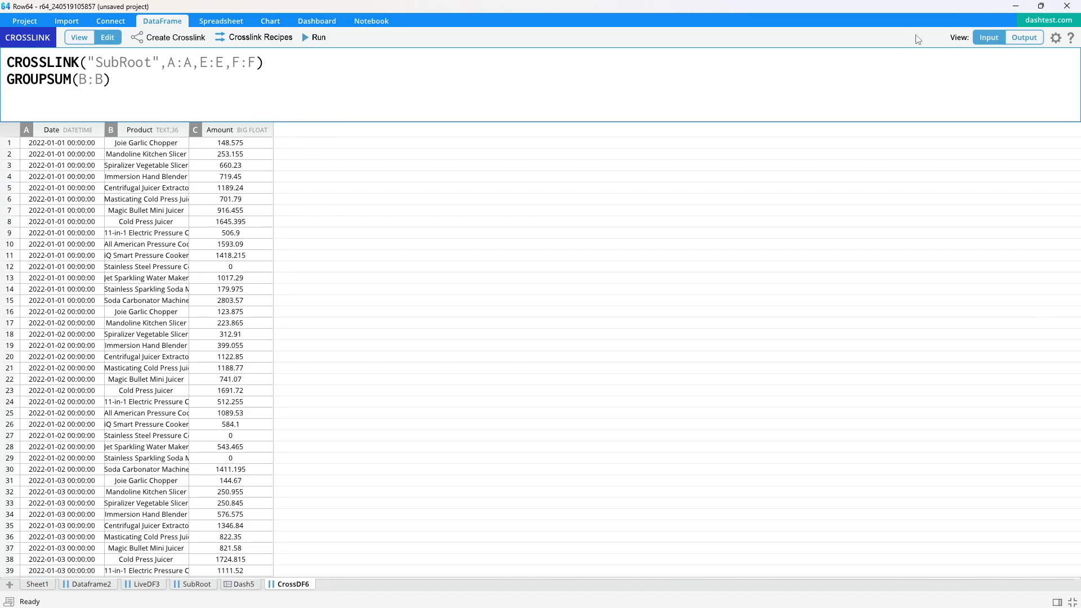
pyautogui.click(84, 81)
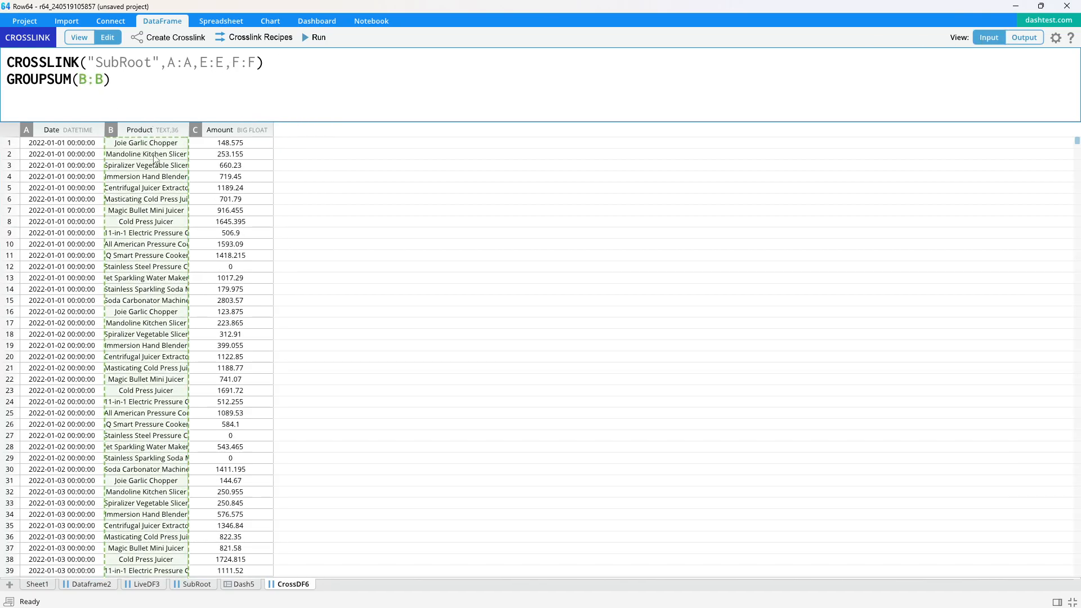
pyautogui.click(1022, 35)
pyautogui.click(158, 83)
pyautogui.moveTo(242, 130); pyautogui.dragTo(199, 266)
pyautogui.click(198, 245)
pyautogui.click(198, 199)
pyautogui.moveTo(202, 177); pyautogui.dragTo(211, 236)
pyautogui.click(212, 244)
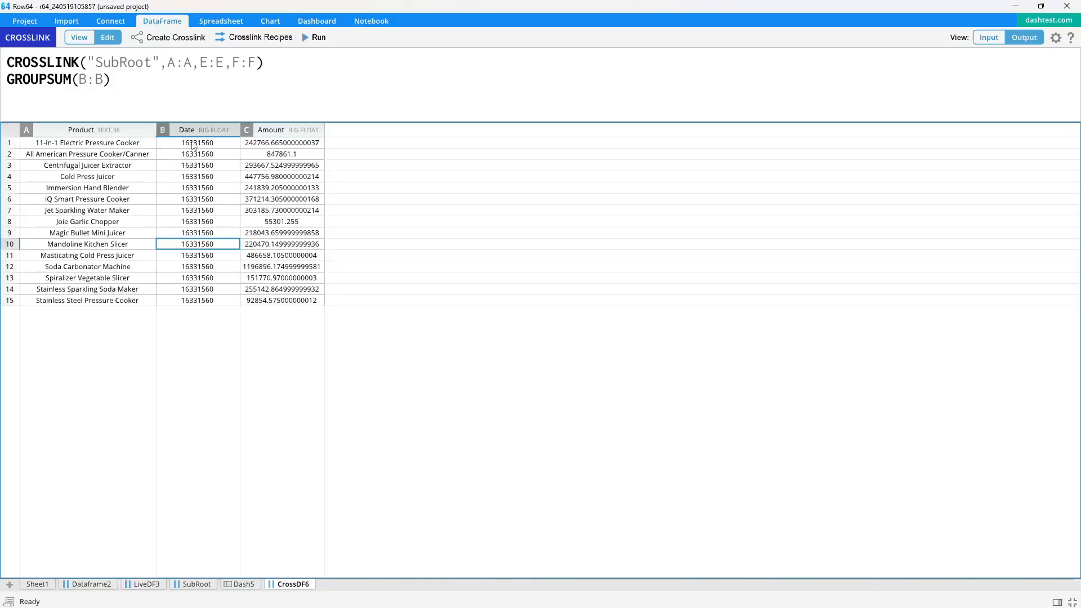
pyautogui.click(196, 169)
pyautogui.click(206, 201)
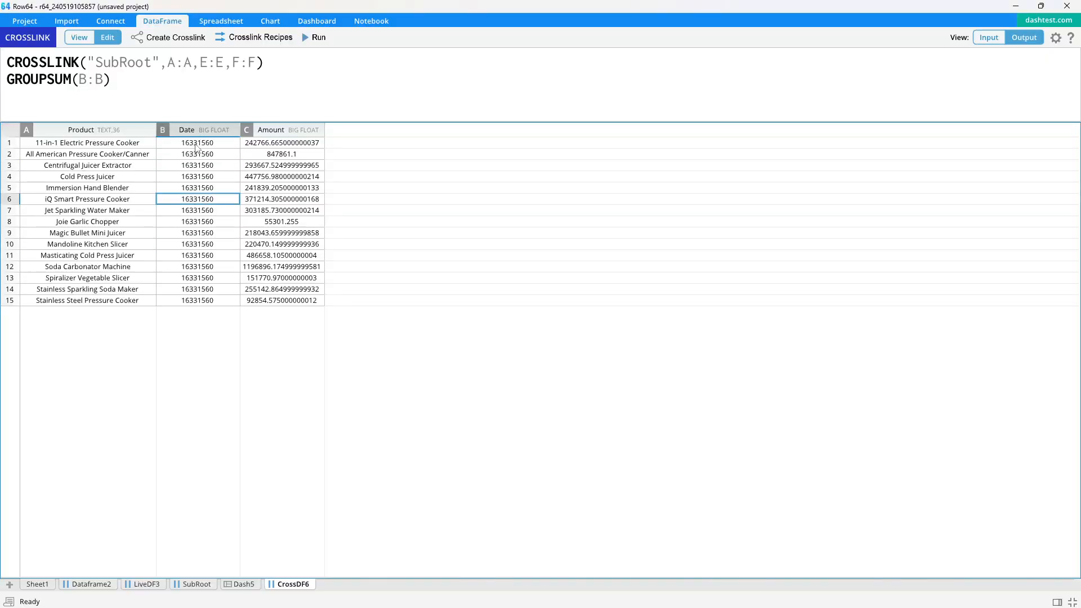
# Comment out the GROUPSUM line, rerun the recipe, and fit the Product and Date columns to a readable width.
pyautogui.click(11, 85)
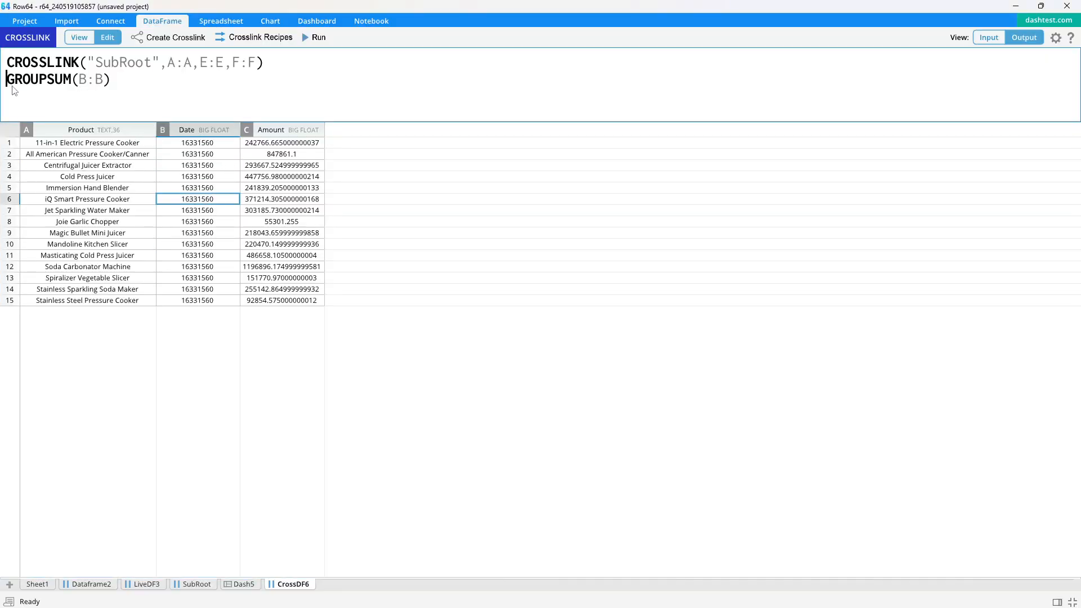
pyautogui.write('#')
pyautogui.click(316, 37)
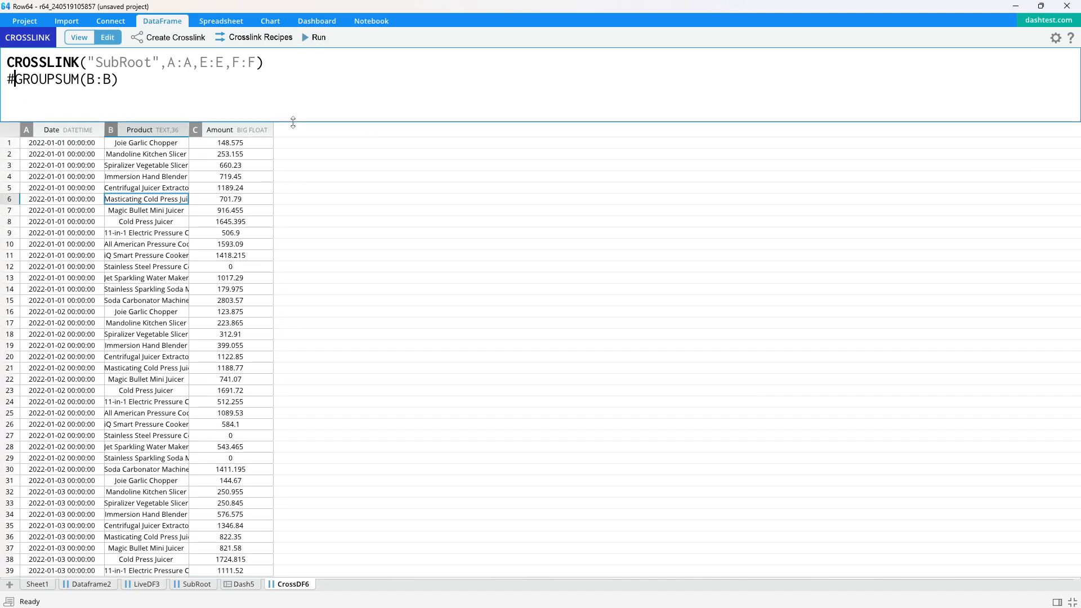
pyautogui.doubleClick(190, 135)
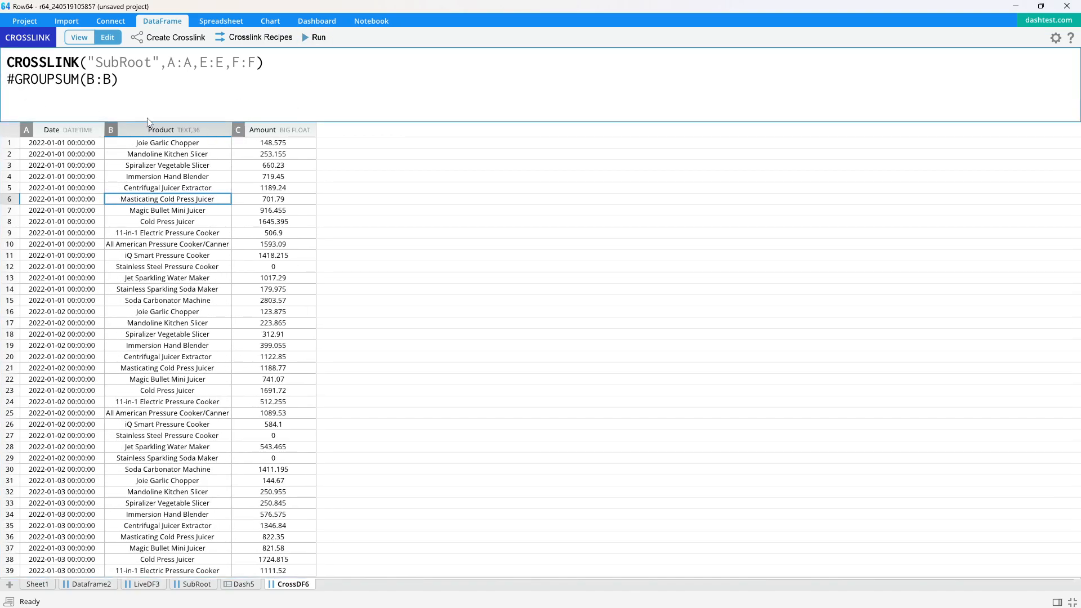
pyautogui.doubleClick(104, 135)
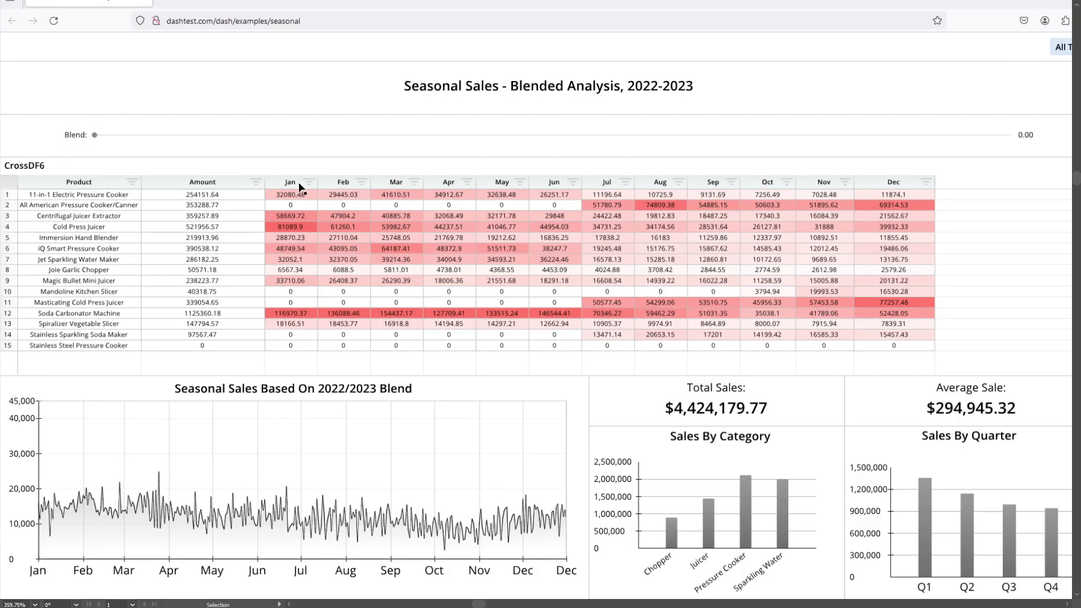
# Add the Extract Month recipe, ADDCOLUMN("Month", MONTH(A1)), to the crosslink from the date and time recipes.
pyautogui.hotkey('alt', 'Tab')
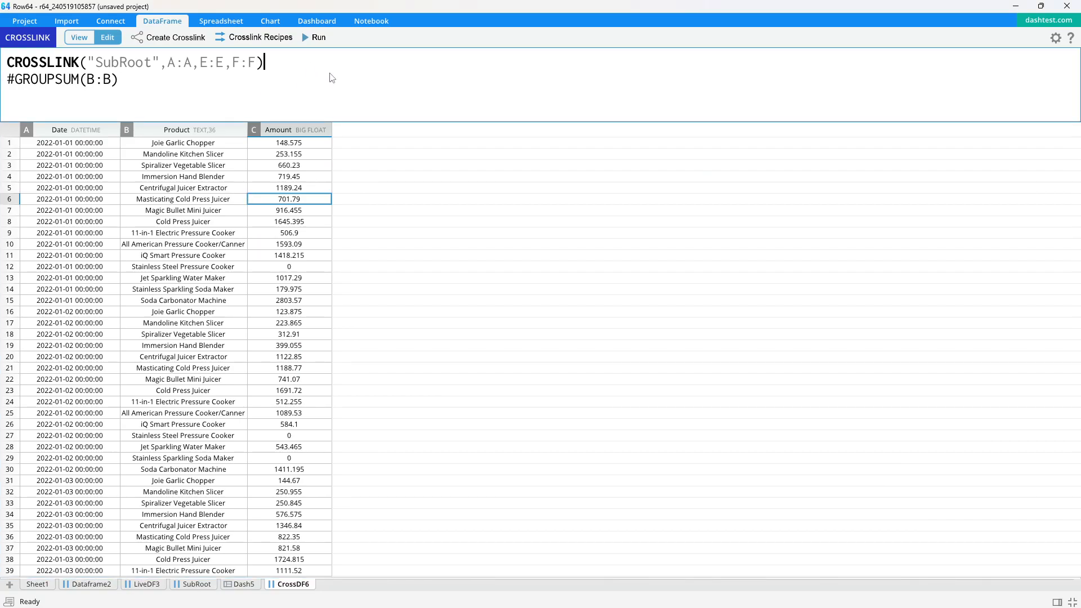
pyautogui.press('Return')
pyautogui.click(277, 39)
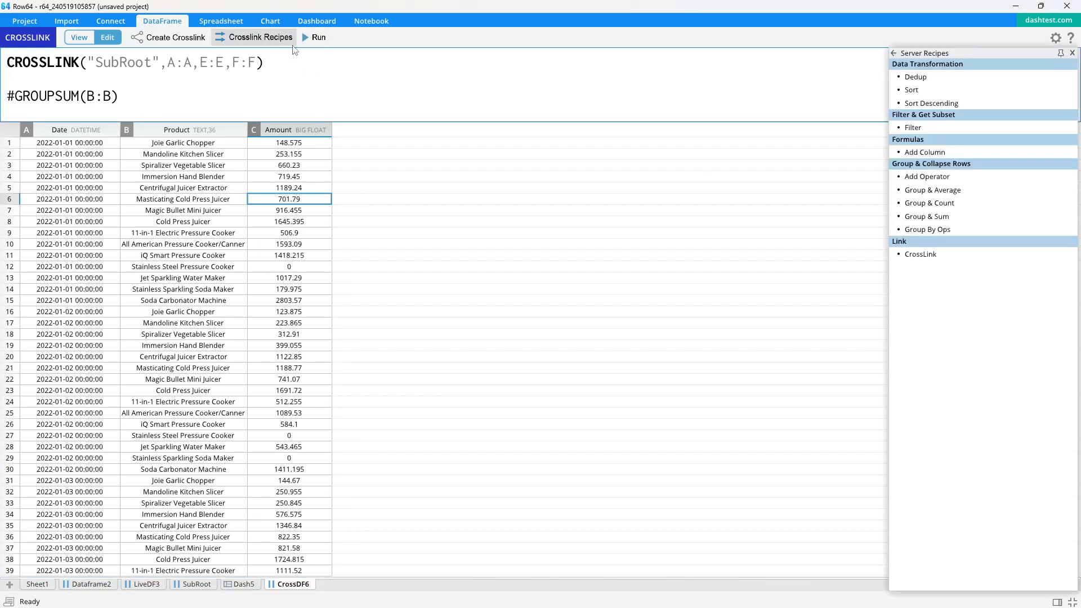
pyautogui.click(894, 53)
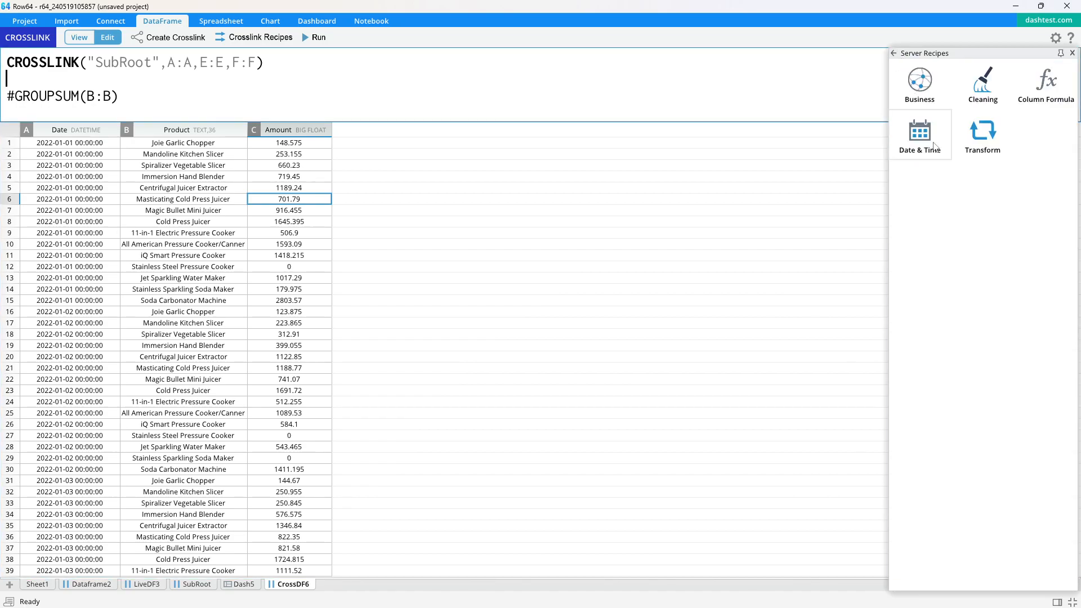
pyautogui.click(920, 135)
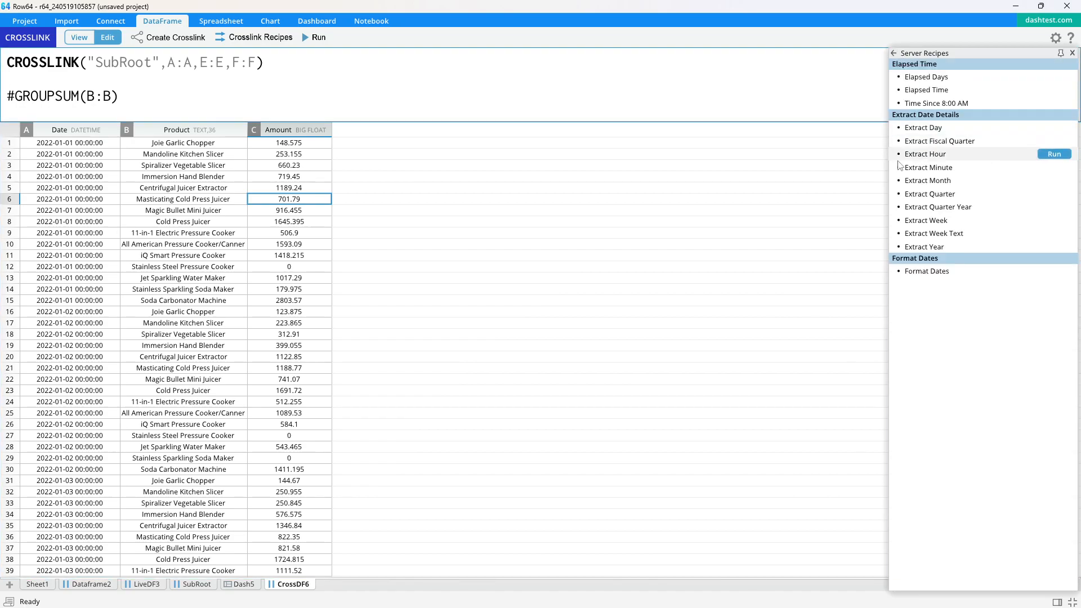
pyautogui.click(946, 182)
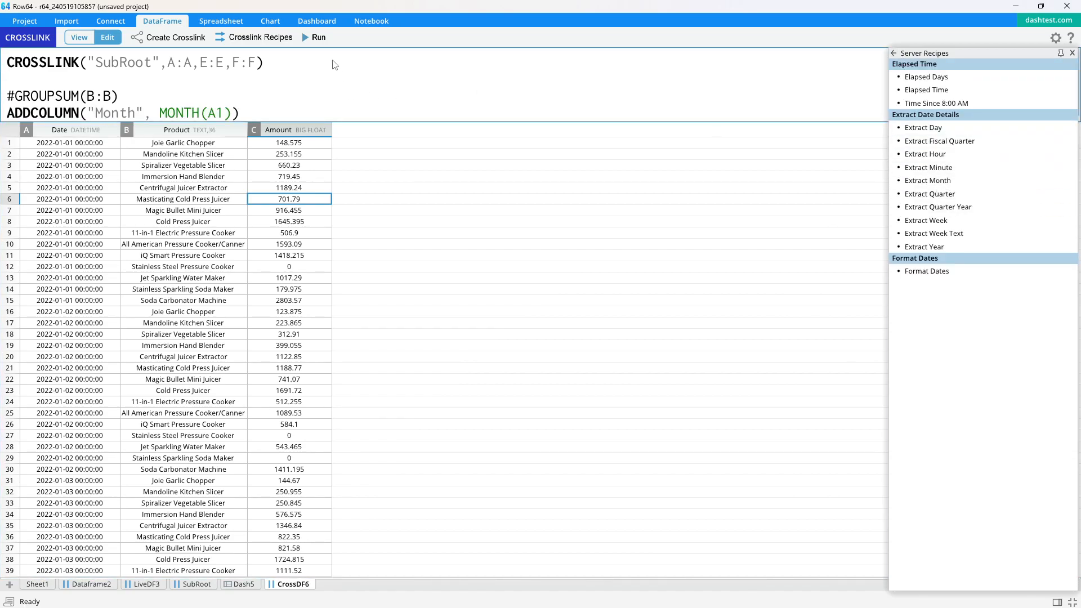
# Enlarge the recipe editor, move the Month ADDCOLUMN line above the commented GROUPSUM line, and run the recipe.
pyautogui.moveTo(346, 121); pyautogui.dragTo(346, 179)
pyautogui.moveTo(279, 115); pyautogui.dragTo(3, 141)
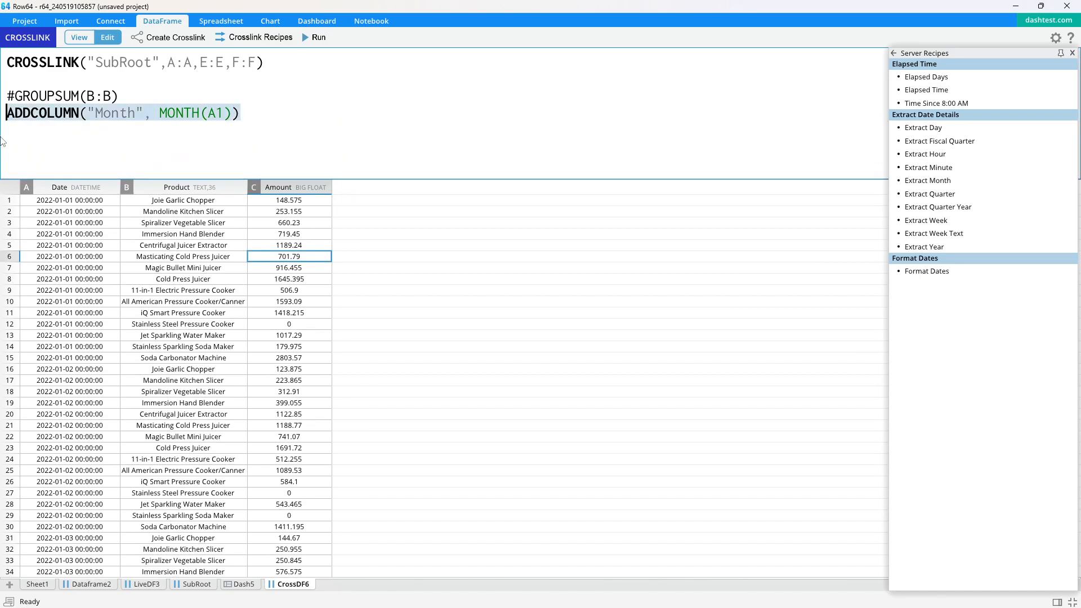
pyautogui.hotkey('ctrl', 'x')
pyautogui.click(93, 83)
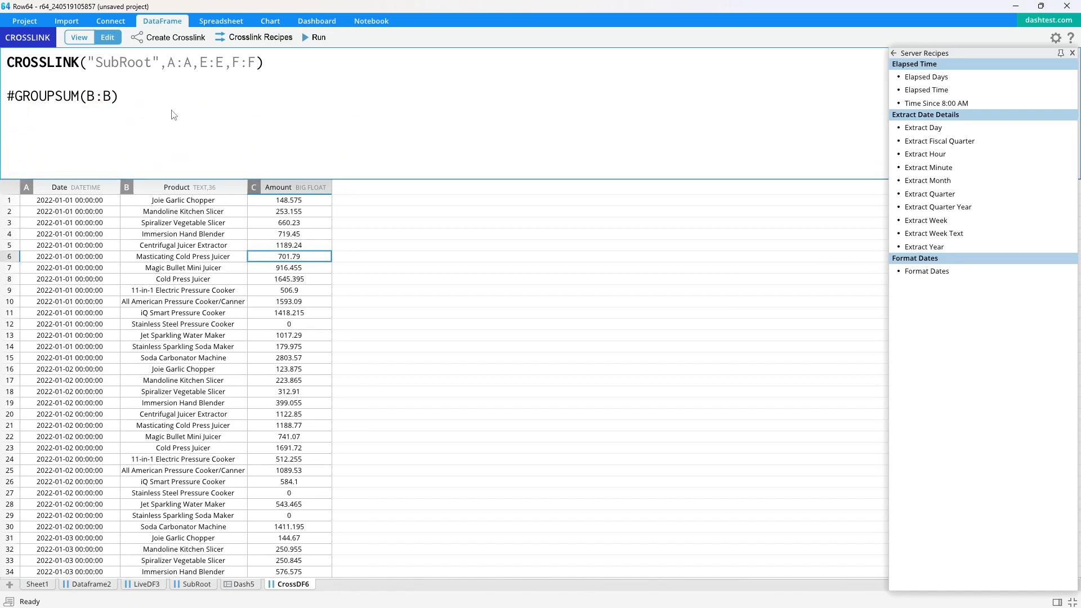
pyautogui.hotkey('ctrl', 'v')
pyautogui.press('Return')
pyautogui.press('Return')
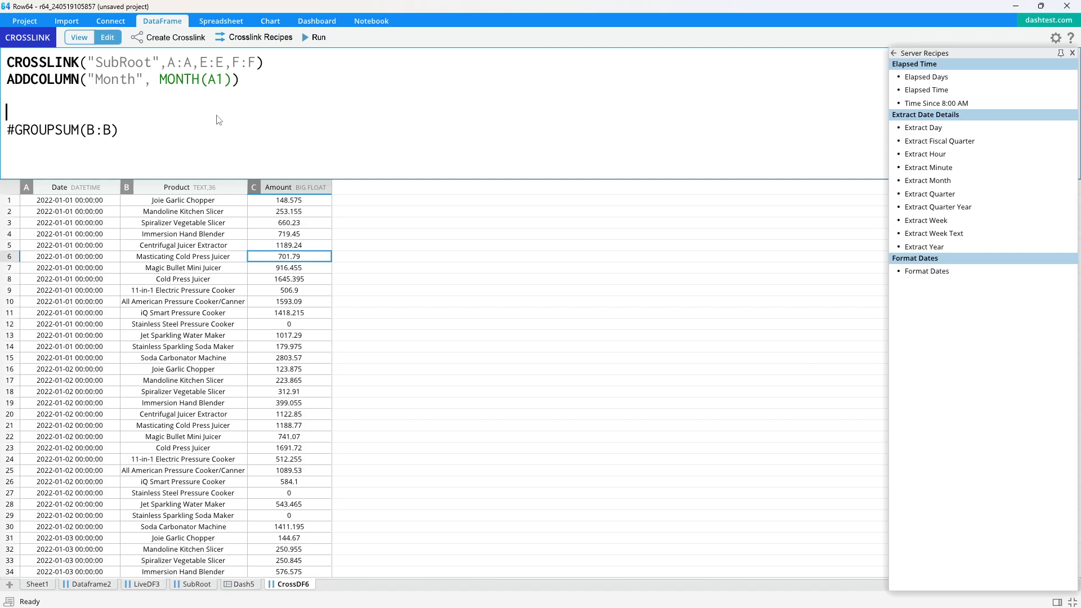
pyautogui.click(304, 41)
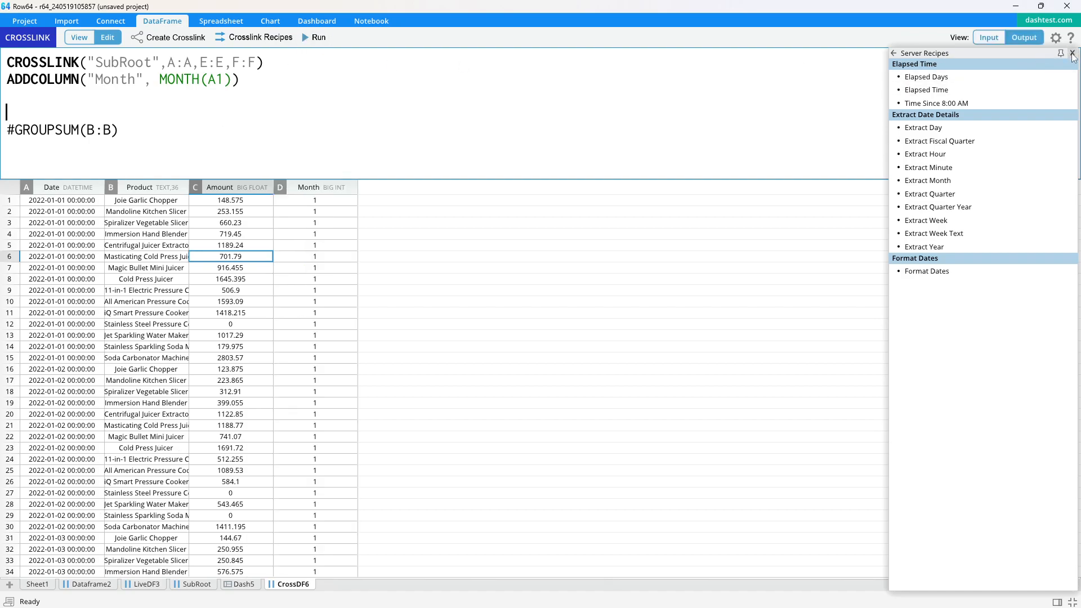
pyautogui.click(103, 107)
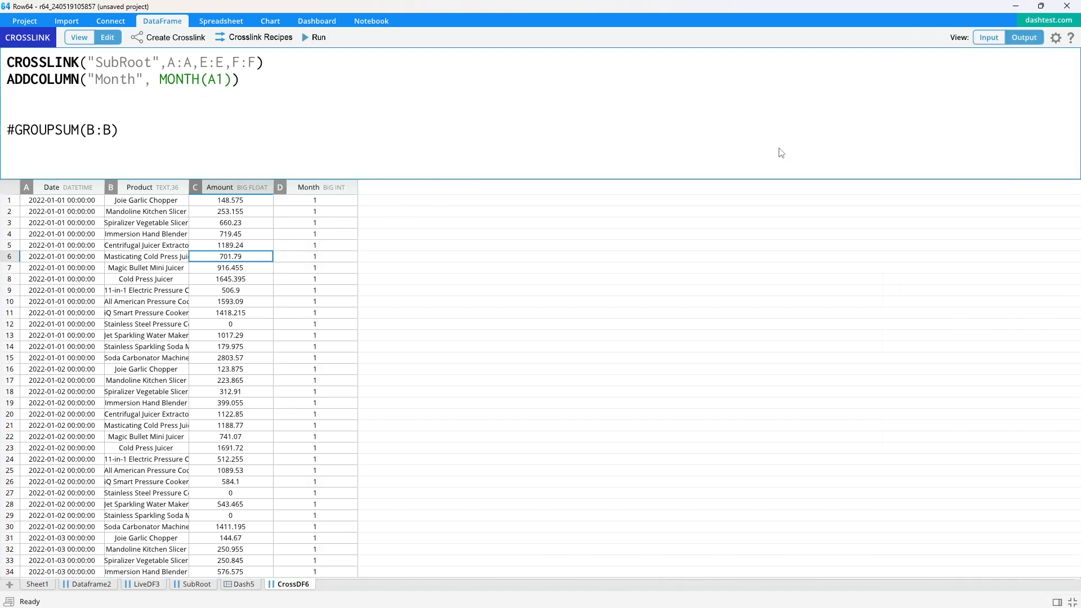
pyautogui.moveTo(1077, 205); pyautogui.dragTo(1043, 186)
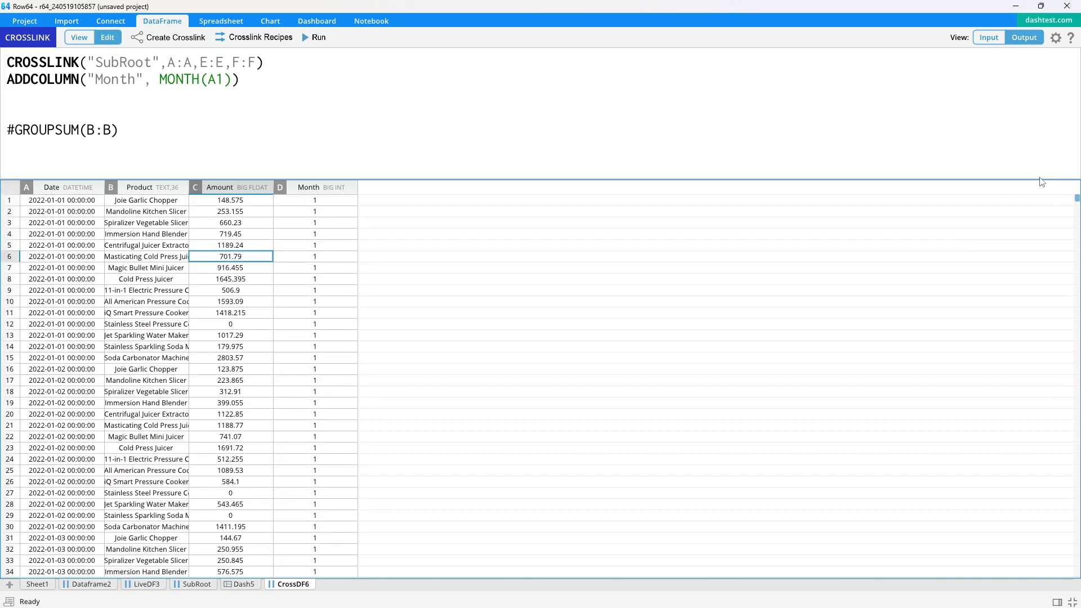
pyautogui.click(251, 90)
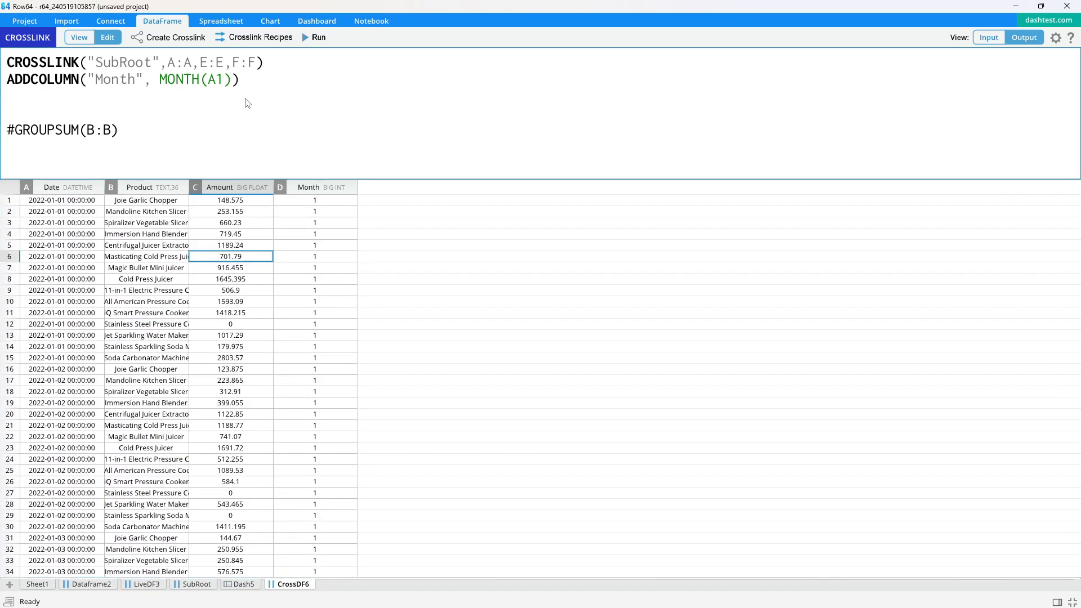
# Narrow the Month column, wrap its formula in an IF function as IF(MONTH(A1)), and run the recipe.
pyautogui.moveTo(358, 186); pyautogui.dragTo(336, 187)
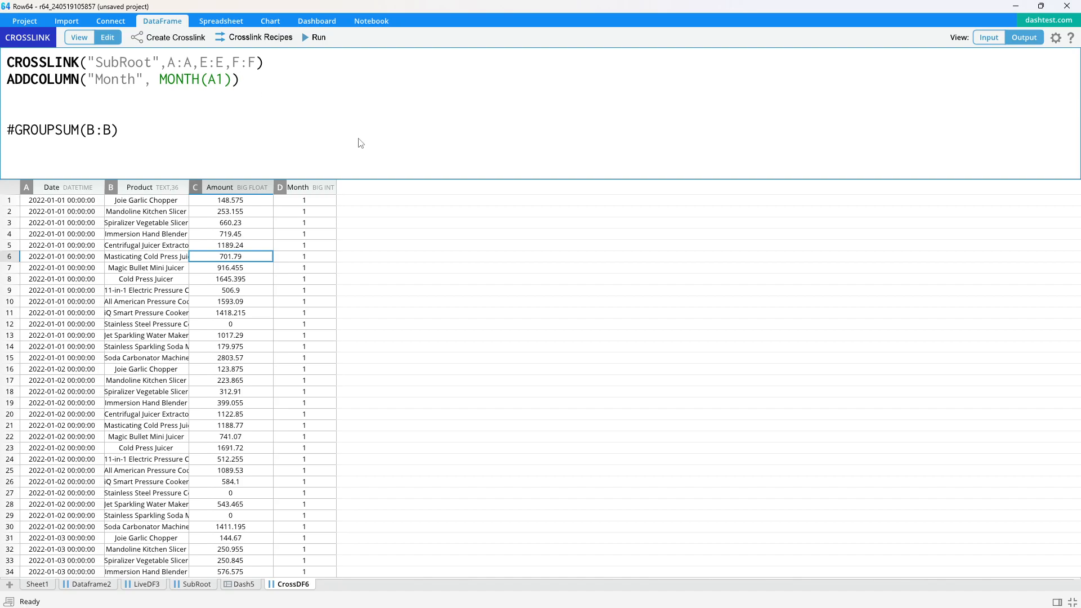
pyautogui.click(162, 80)
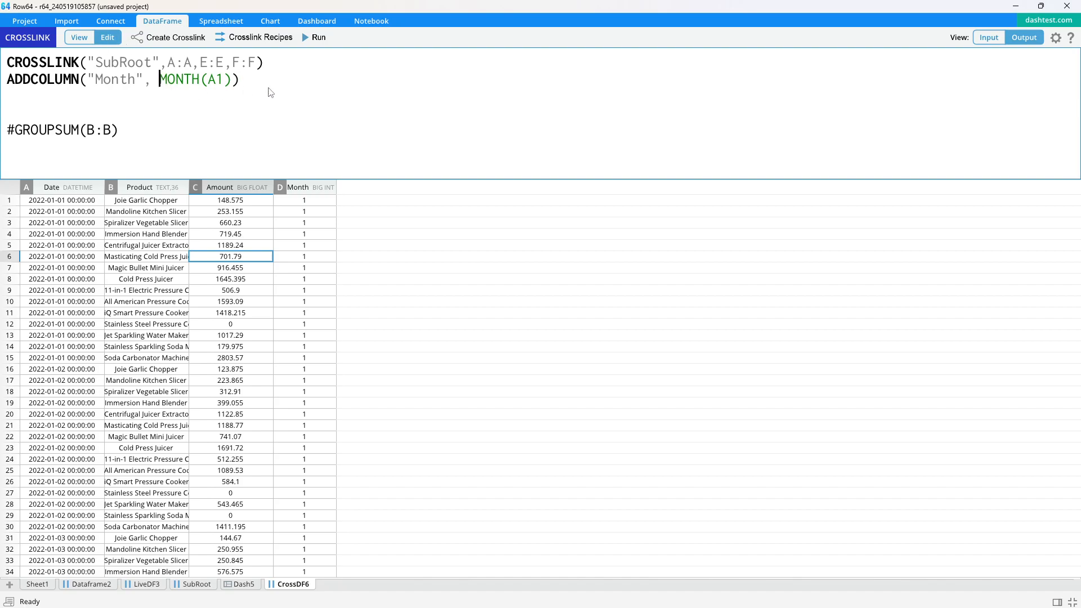
pyautogui.write('IF(')
pyautogui.click(368, 90)
pyautogui.write(')')
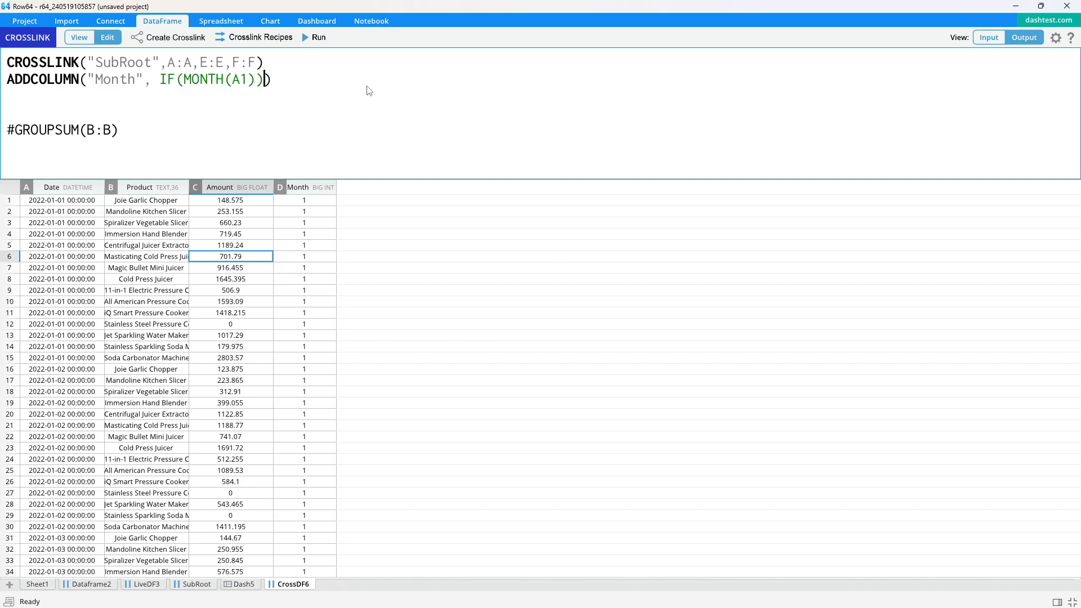
pyautogui.click(319, 37)
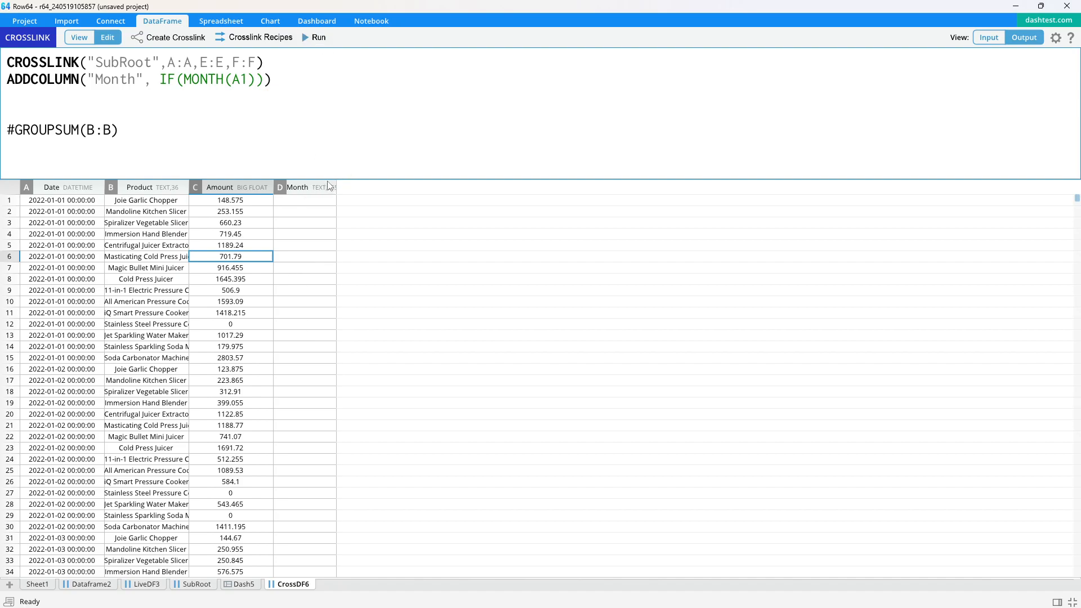
# Widen the Month column and extend its formula with a January condition, making it IF(MONTH(A1)=1).
pyautogui.click(263, 88)
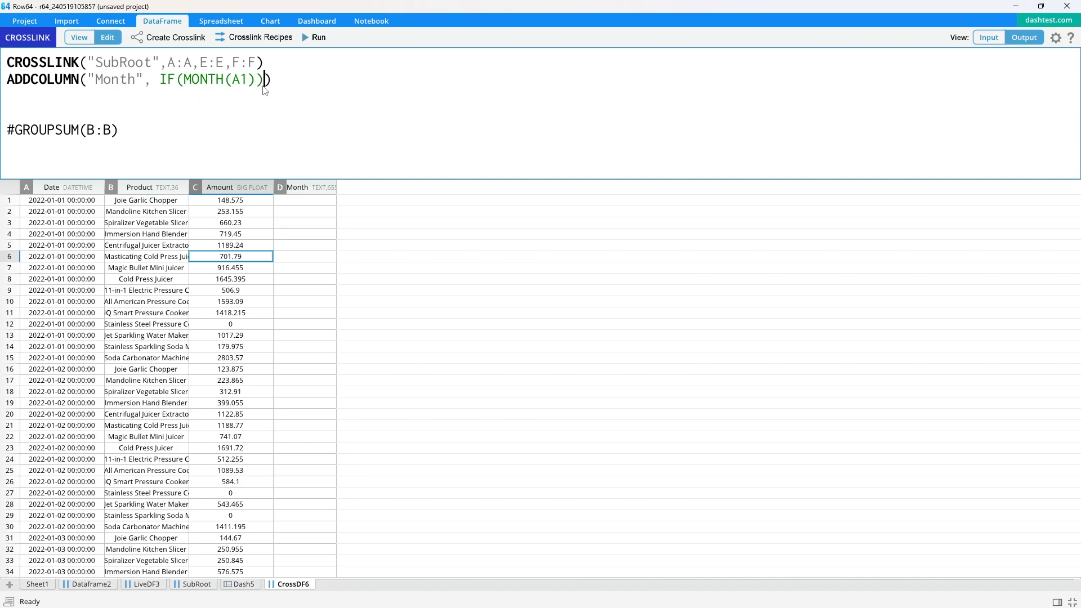
pyautogui.moveTo(337, 185); pyautogui.dragTo(404, 185)
pyautogui.click(257, 85)
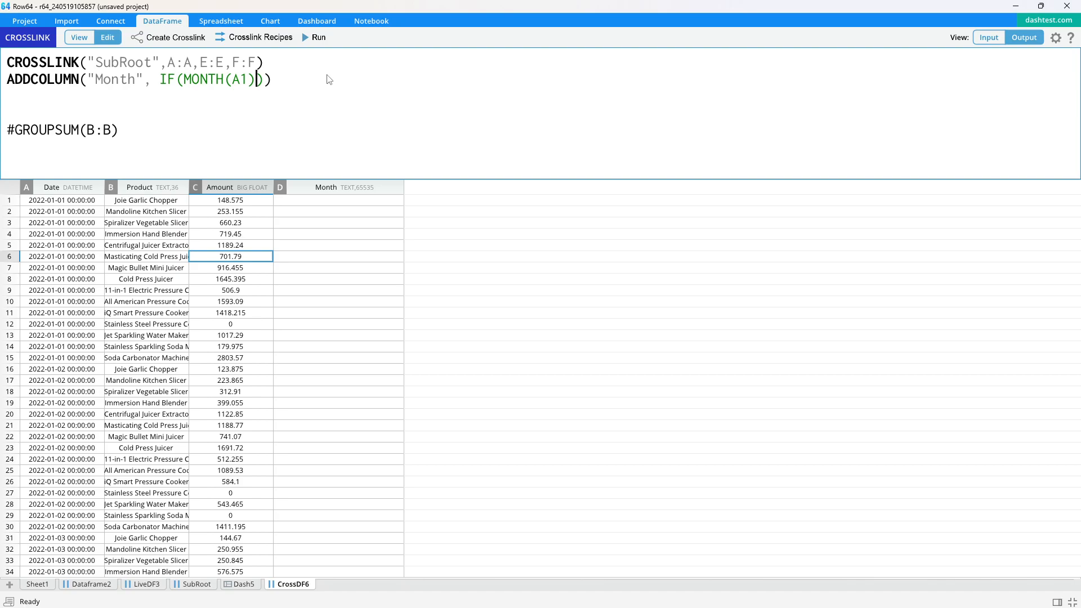
pyautogui.write('=1')
pyautogui.press('Delete')
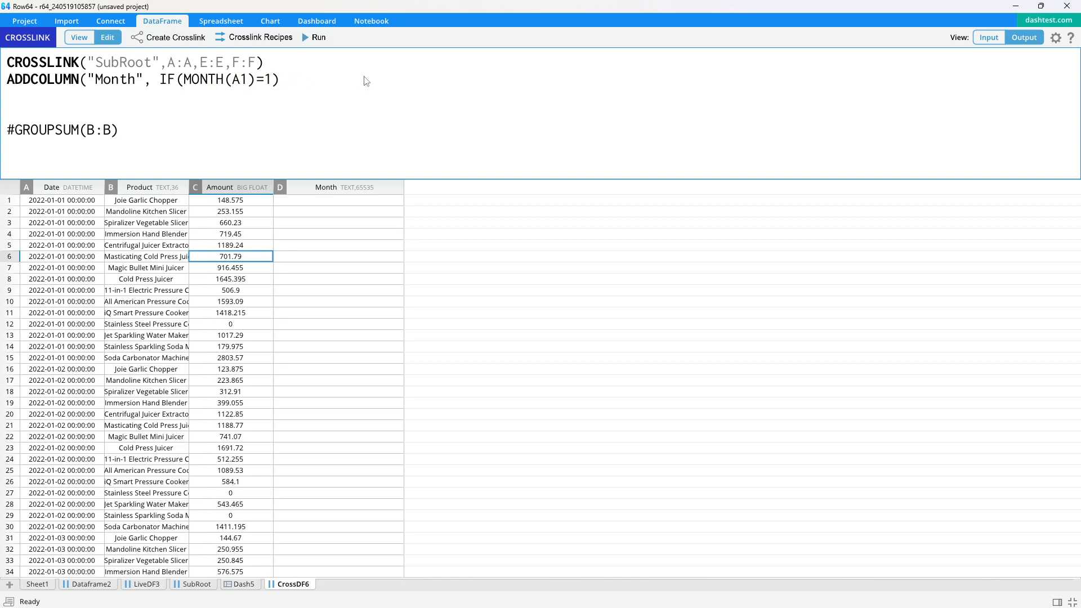
pyautogui.click(314, 76)
pyautogui.click(281, 80)
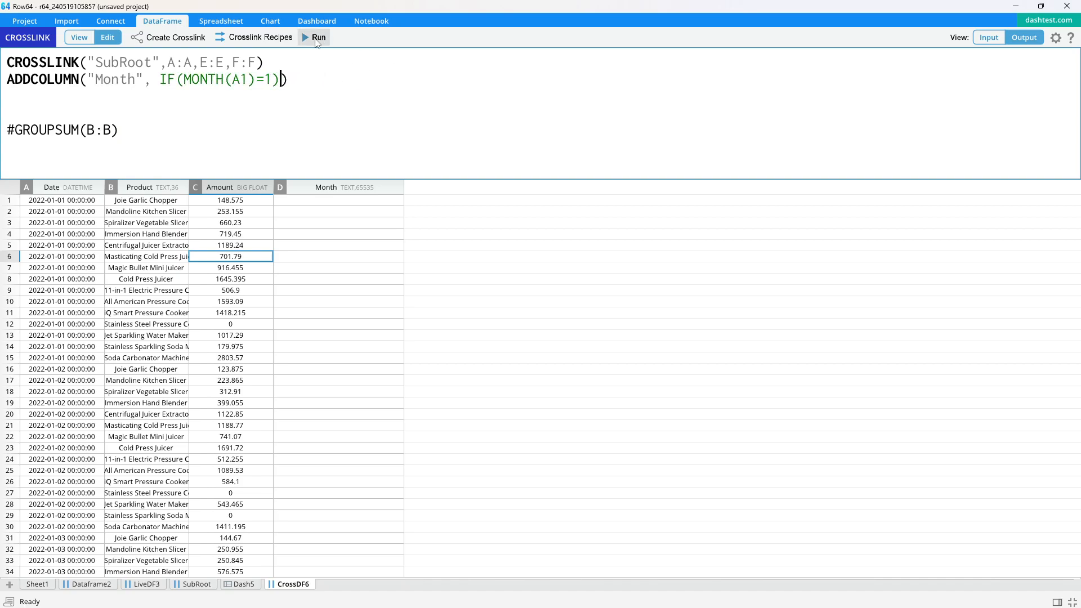
# Complete the Month formula as IF(MONTH(A1)=1,1,0), run the recipe, and check the values down the rows.
pyautogui.press('Left')
pyautogui.write(',1,0')
pyautogui.click(311, 39)
pyautogui.moveTo(1077, 198); pyautogui.dragTo(1050, 178)
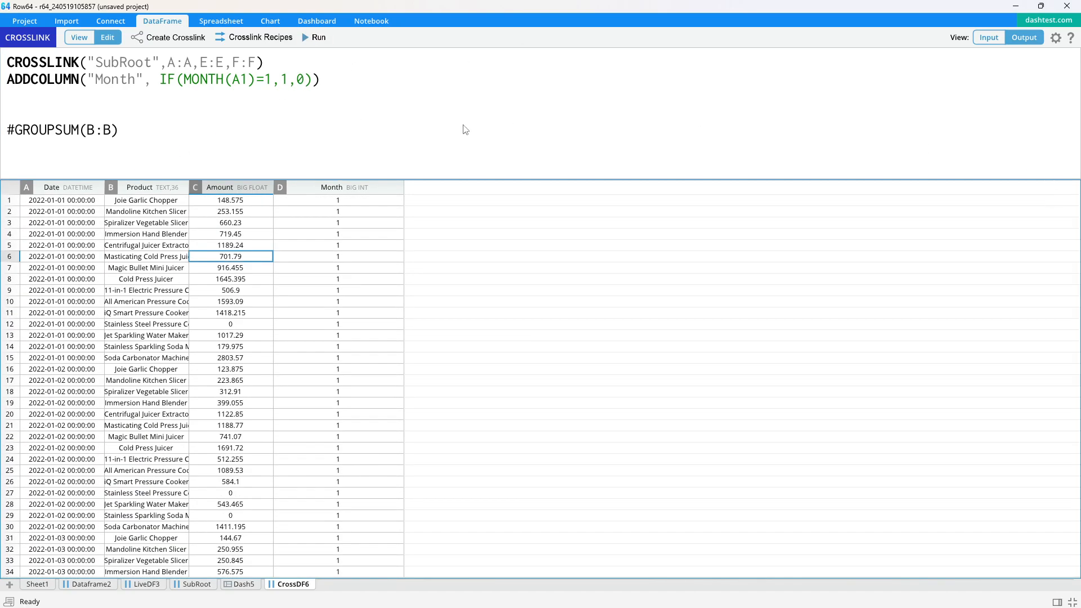
# Narrow the Month column and review its flags against the dates further down the data.
pyautogui.moveTo(404, 189); pyautogui.dragTo(367, 189)
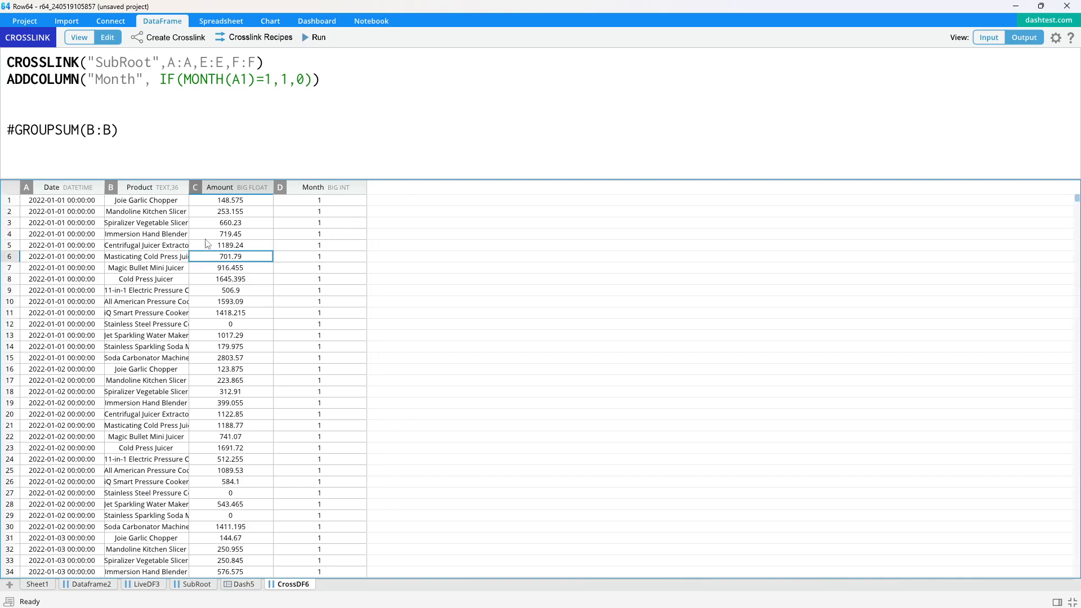
pyautogui.moveTo(206, 237); pyautogui.dragTo(338, 303)
pyautogui.click(338, 306)
pyautogui.click(338, 257)
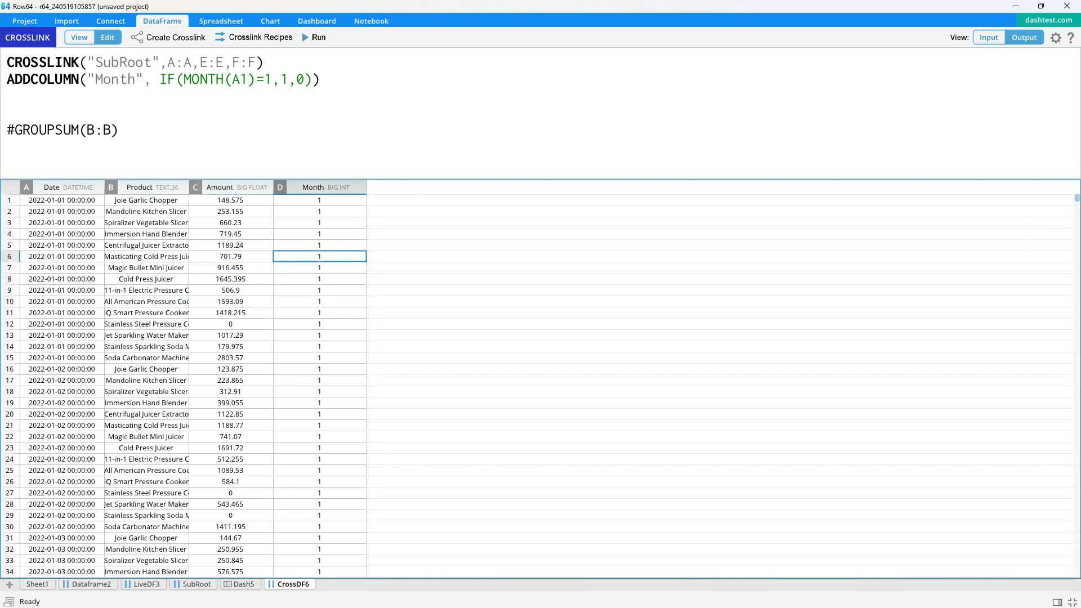
pyautogui.moveTo(1076, 204); pyautogui.dragTo(1015, 142)
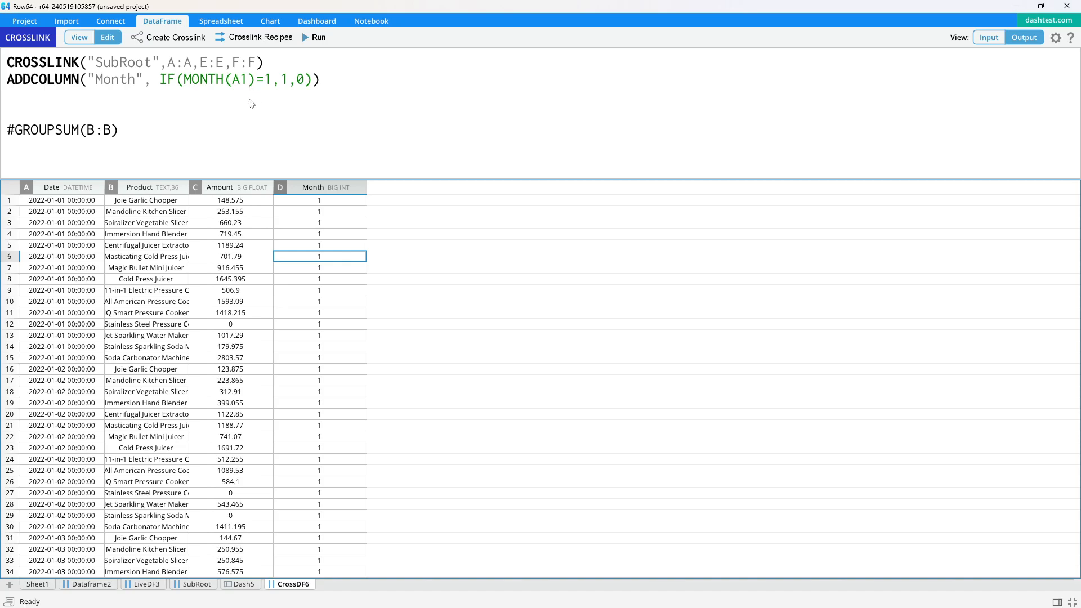
# Duplicate the Month ADDCOLUMN line until the recipe holds seven of them, and enlarge the recipe editor.
pyautogui.moveTo(322, 79); pyautogui.dragTo(3, 89)
pyautogui.hotkey('ctrl', 'c')
pyautogui.click(59, 94)
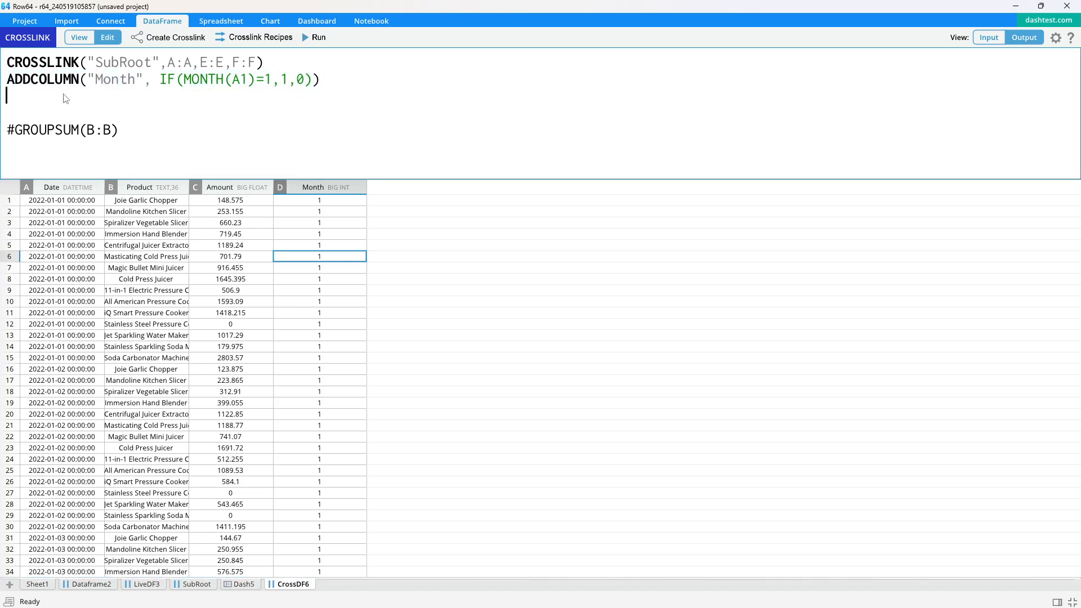
pyautogui.hotkey('ctrl', 'v')
pyautogui.hotkey('ctrl', 'v')
pyautogui.hotkey('ctrl', 'v')
pyautogui.hotkey('ctrl', 'v')
pyautogui.hotkey('ctrl', 'v')
pyautogui.hotkey('ctrl', 'v')
pyautogui.moveTo(389, 180); pyautogui.dragTo(389, 244)
pyautogui.click(420, 181)
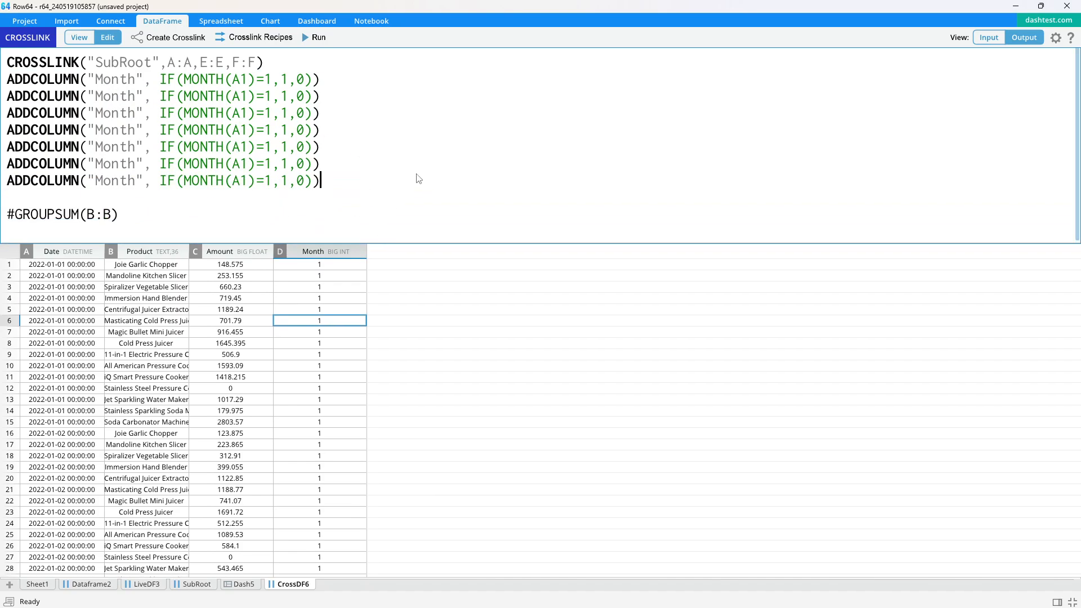
# Extend the recipe to twelve Month ADDCOLUMN lines and remove the blank lines above the commented GROUPSUM line.
pyautogui.hotkey('ctrl', 'v')
pyautogui.hotkey('ctrl', 'v')
pyautogui.hotkey('ctrl', 'v')
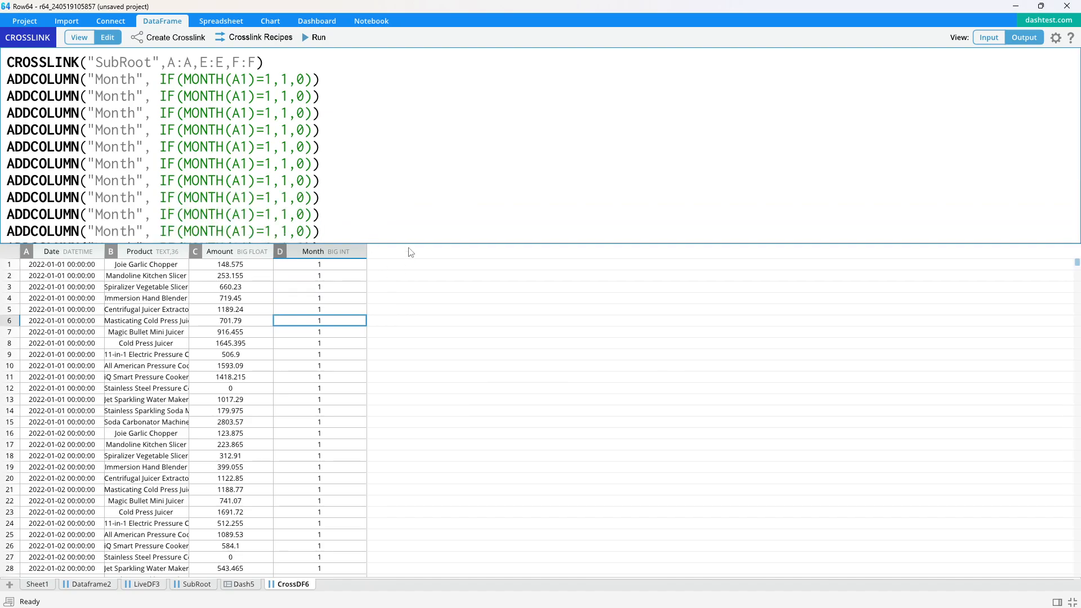
pyautogui.moveTo(410, 243); pyautogui.dragTo(382, 357)
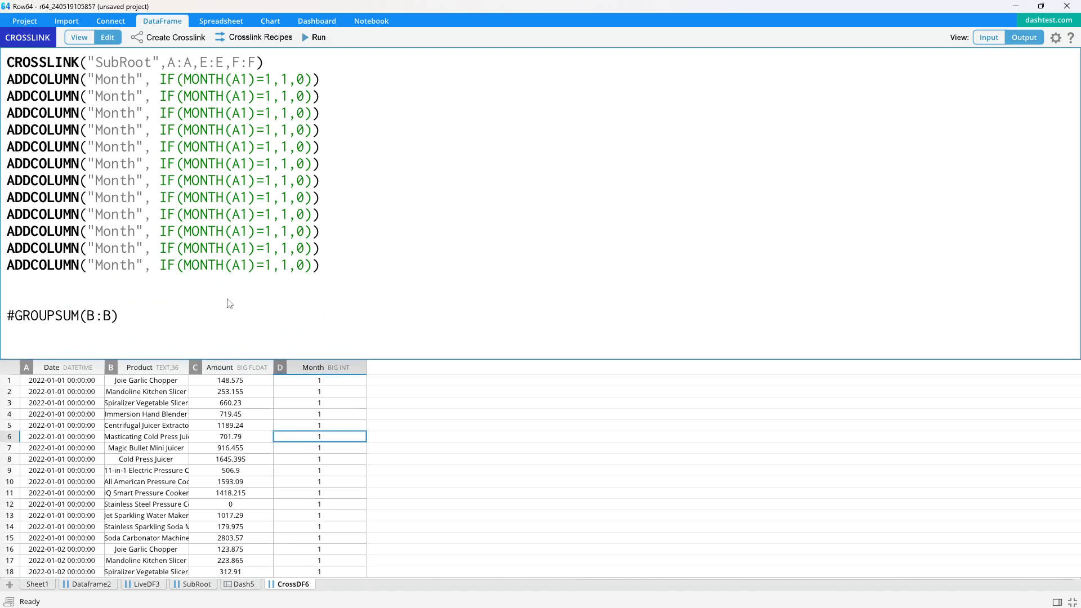
pyautogui.press('BackSpace')
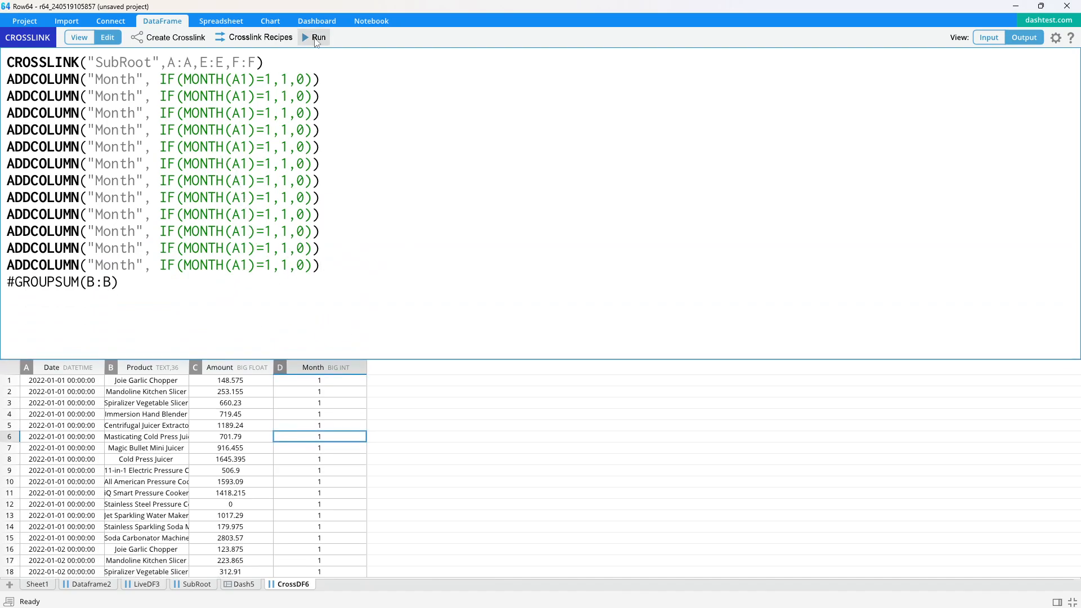
pyautogui.moveTo(379, 359); pyautogui.dragTo(379, 304)
pyautogui.scroll(-4, 373, 366)
pyautogui.scroll(4, 355, 381)
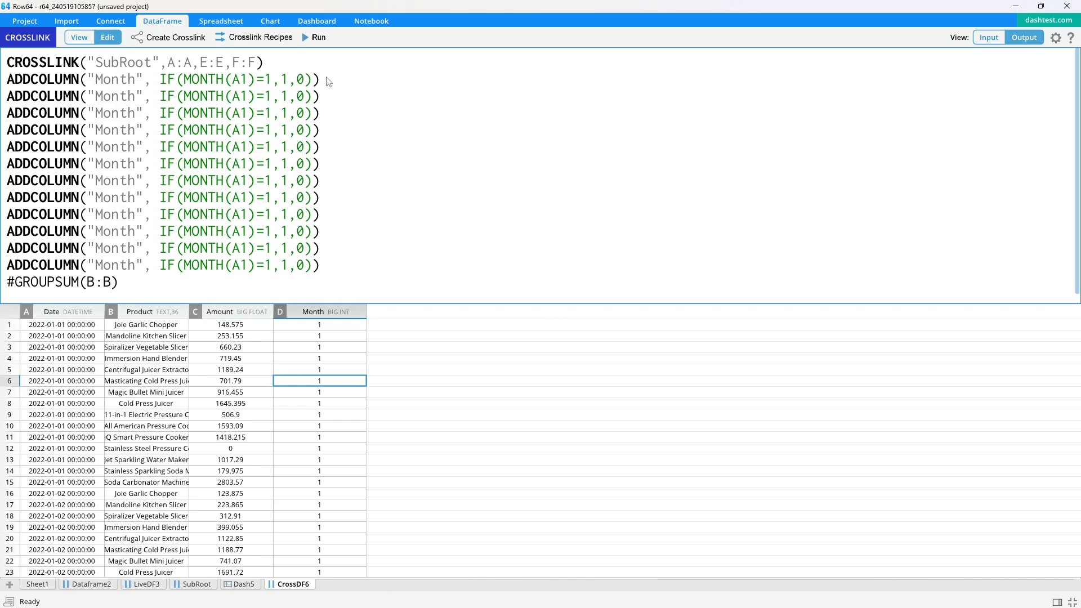
# Delete the true-result value 1 from all twelve IF formulas at once.
pyautogui.moveTo(291, 83); pyautogui.dragTo(292, 269)
pyautogui.press('BackSpace')
pyautogui.write('asdfasdf')
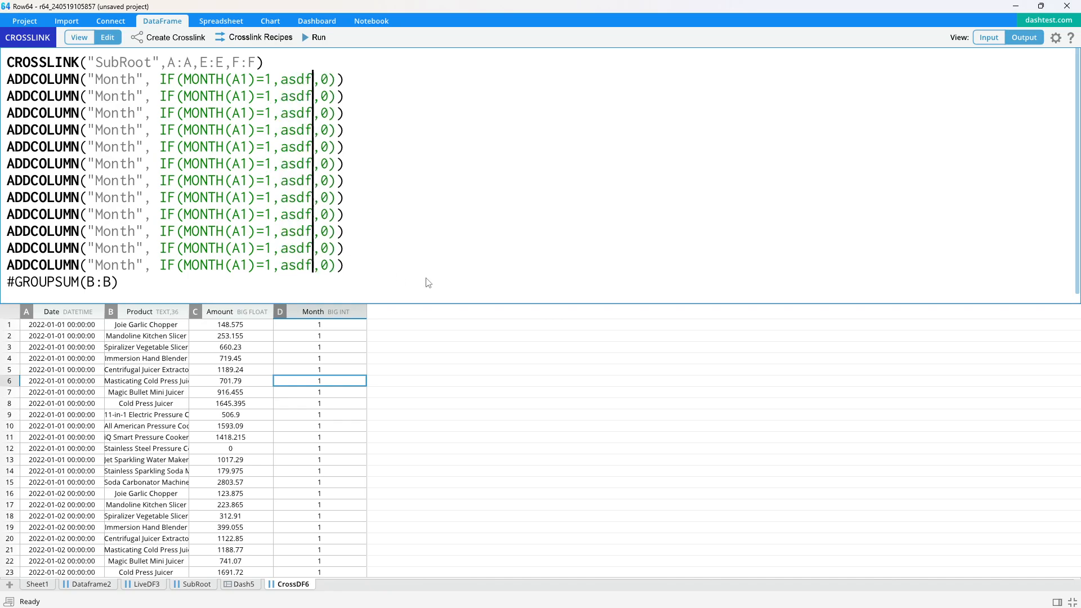
pyautogui.press('BackSpace')
pyautogui.press('BackSpace')
pyautogui.press('BackSpace')
pyautogui.press('BackSpace')
pyautogui.press('BackSpace')
pyautogui.press('BackSpace')
pyautogui.press('BackSpace')
pyautogui.press('BackSpace')
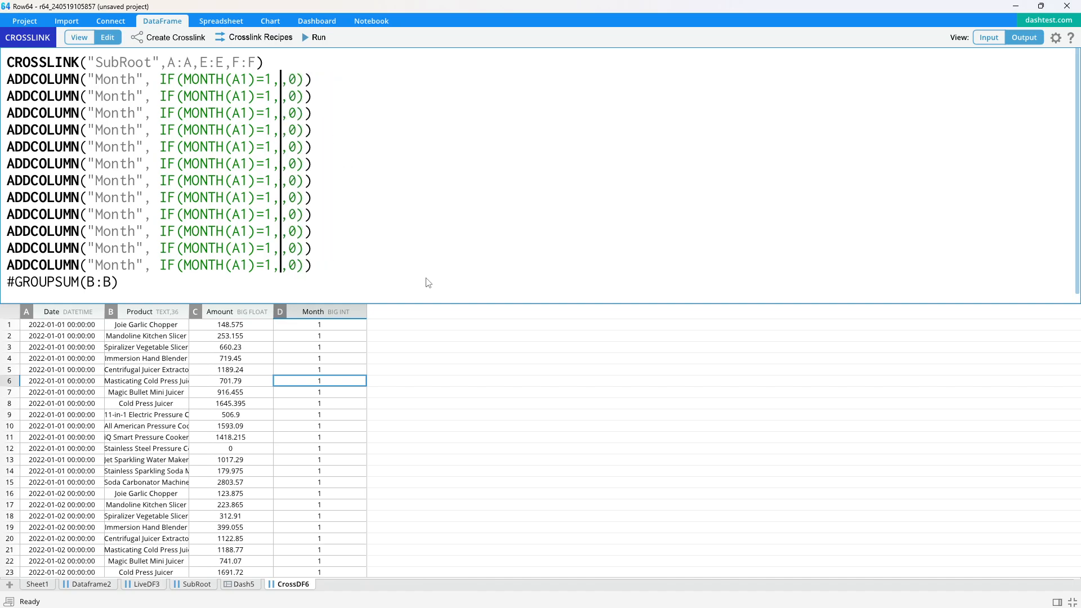
# Enter F1 as the true result in all twelve IF formulas, run the recipe, and check the Month columns.
pyautogui.write('F1')
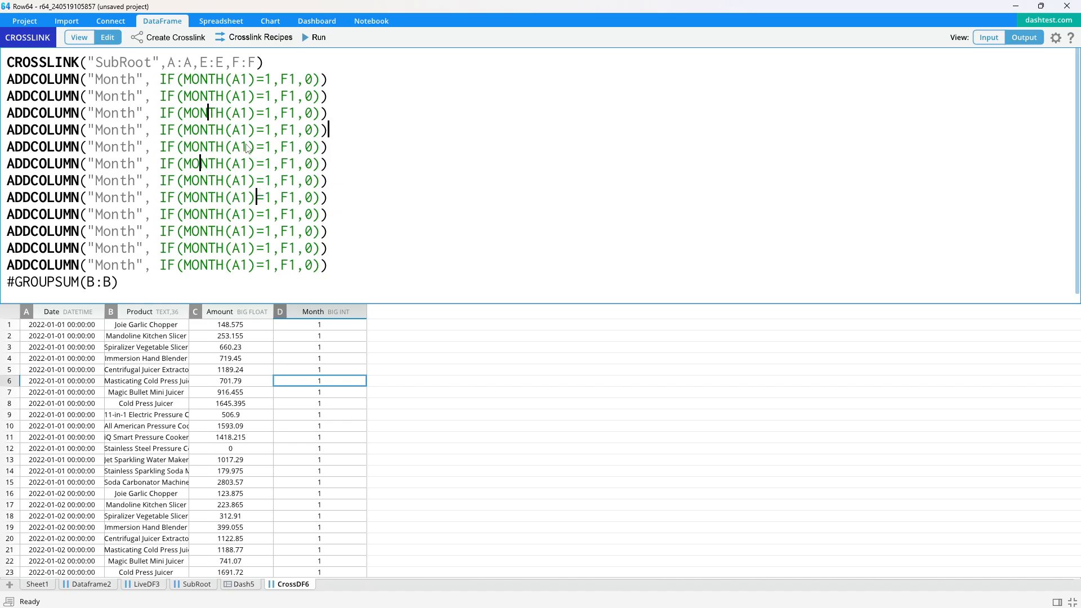
pyautogui.click(354, 153)
pyautogui.click(324, 39)
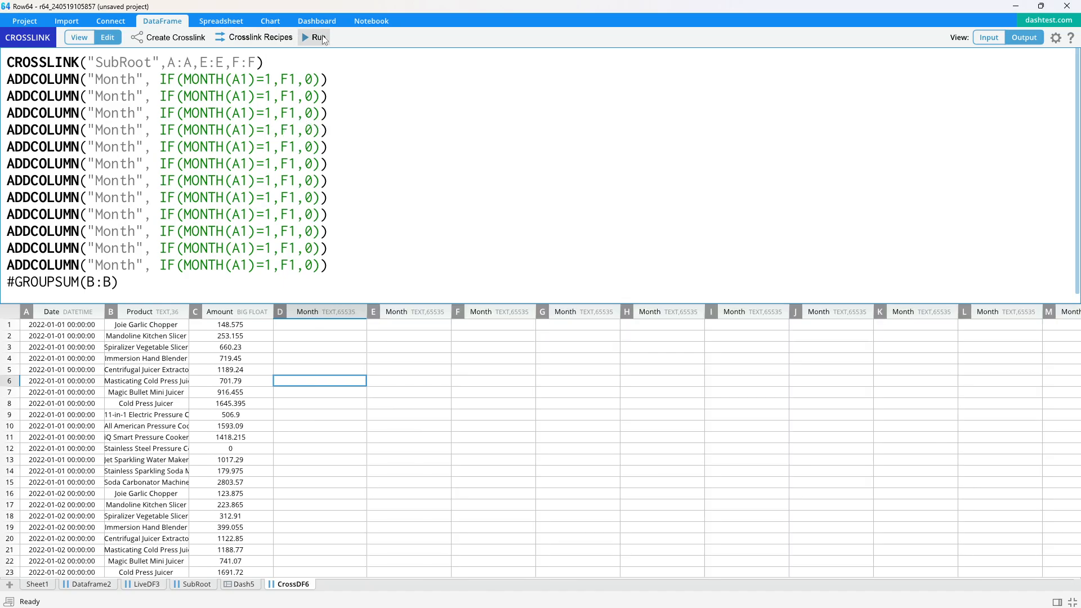
pyautogui.scroll(-4, 374, 374)
pyautogui.click(345, 347)
pyautogui.scroll(4, 189, 369)
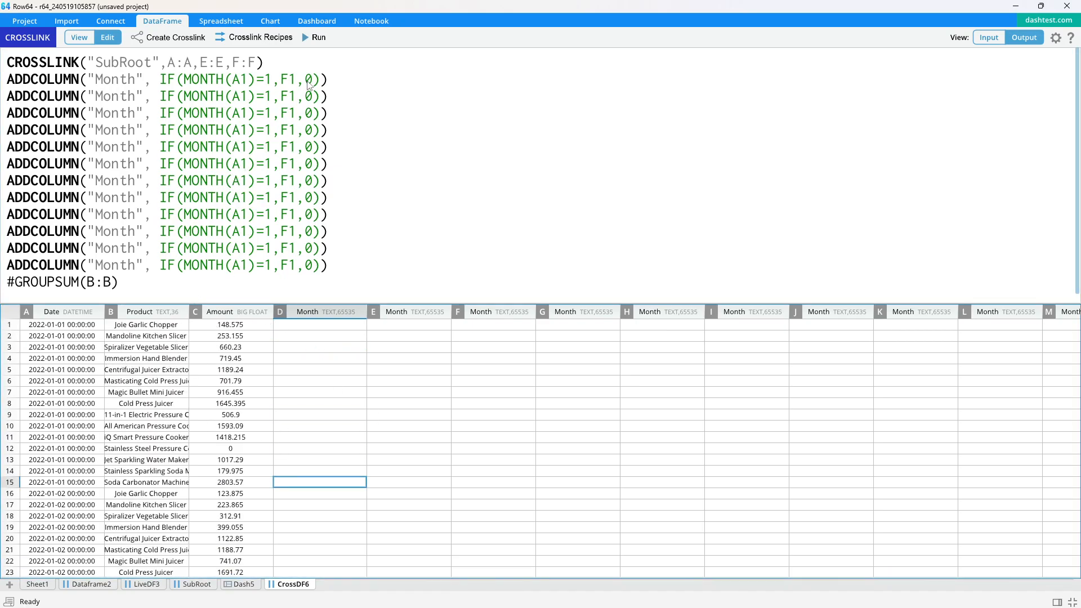
# Change the true result from column F to C1 in all twelve IF formulas and run the recipe.
pyautogui.moveTo(288, 79); pyautogui.dragTo(280, 274)
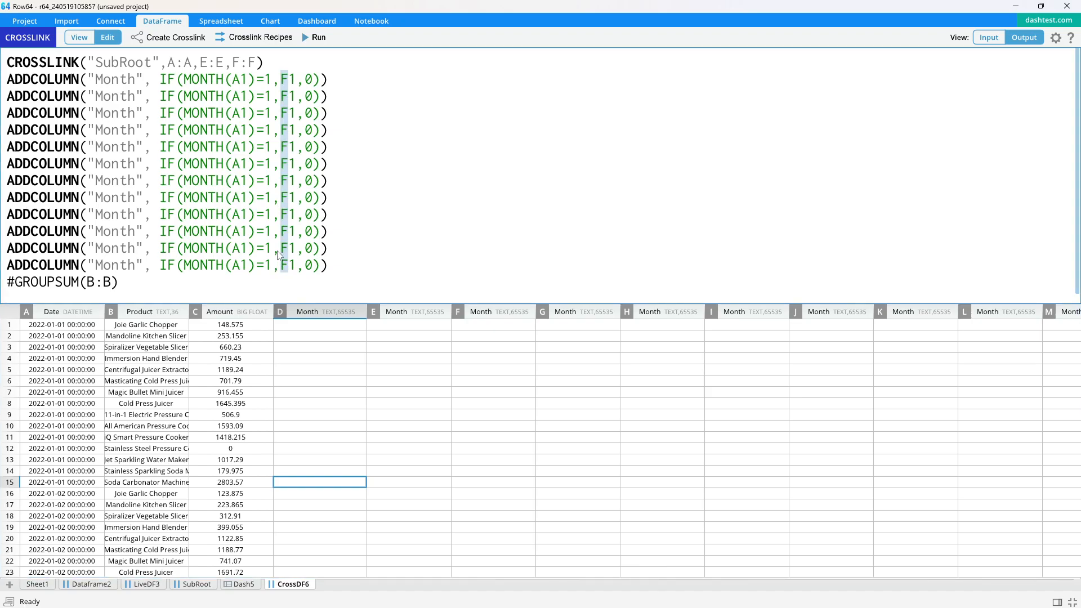
pyautogui.write('C')
pyautogui.click(366, 194)
pyautogui.click(316, 37)
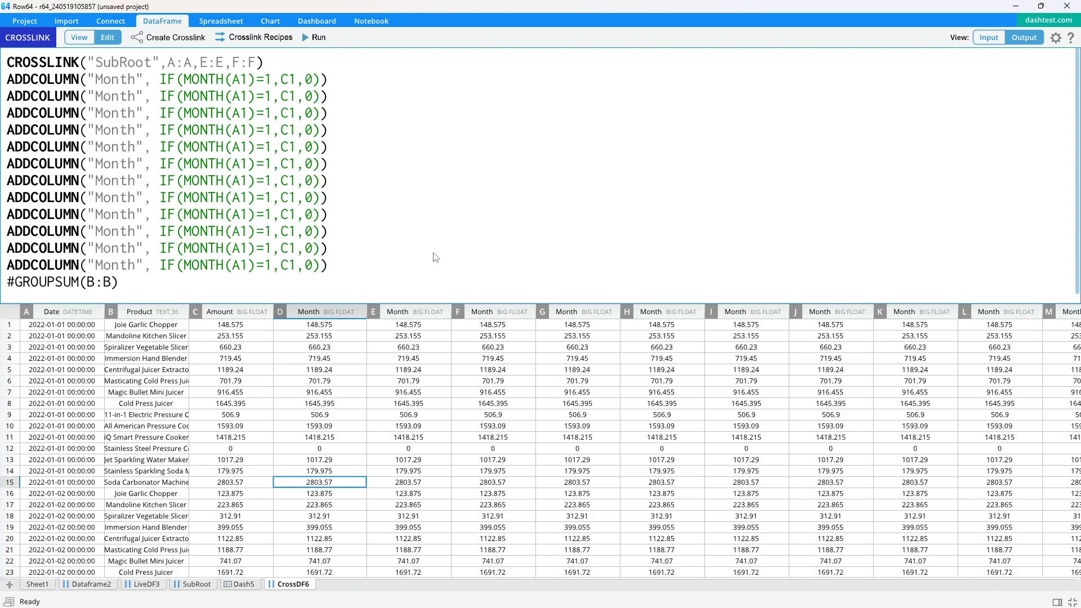
# Shrink the recipe editor and narrow the Month columns D through M together.
pyautogui.moveTo(485, 304); pyautogui.dragTo(486, 203)
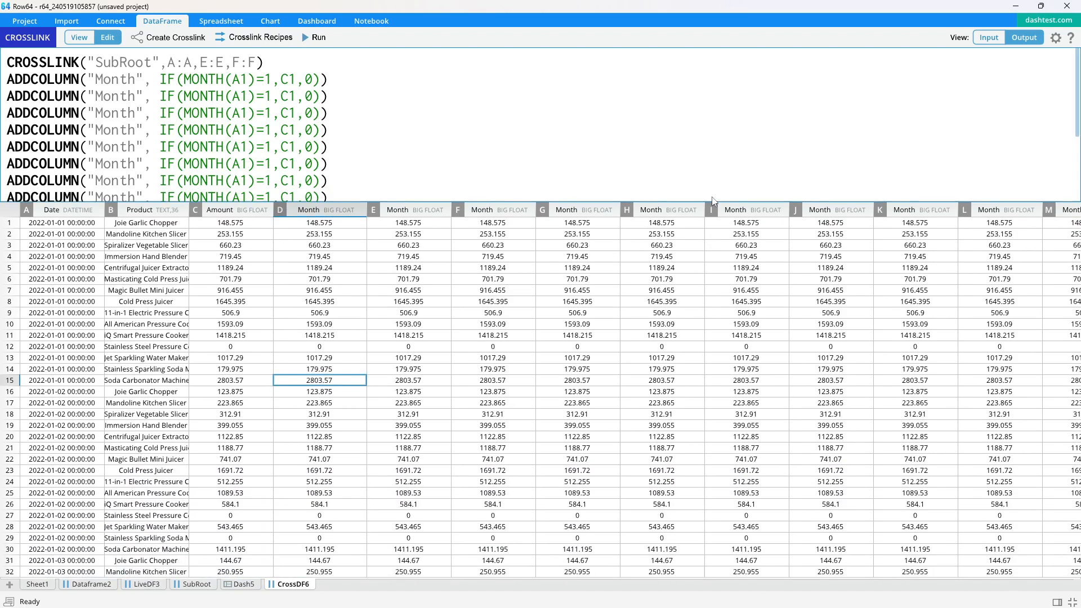
pyautogui.moveTo(1061, 213); pyautogui.dragTo(293, 210)
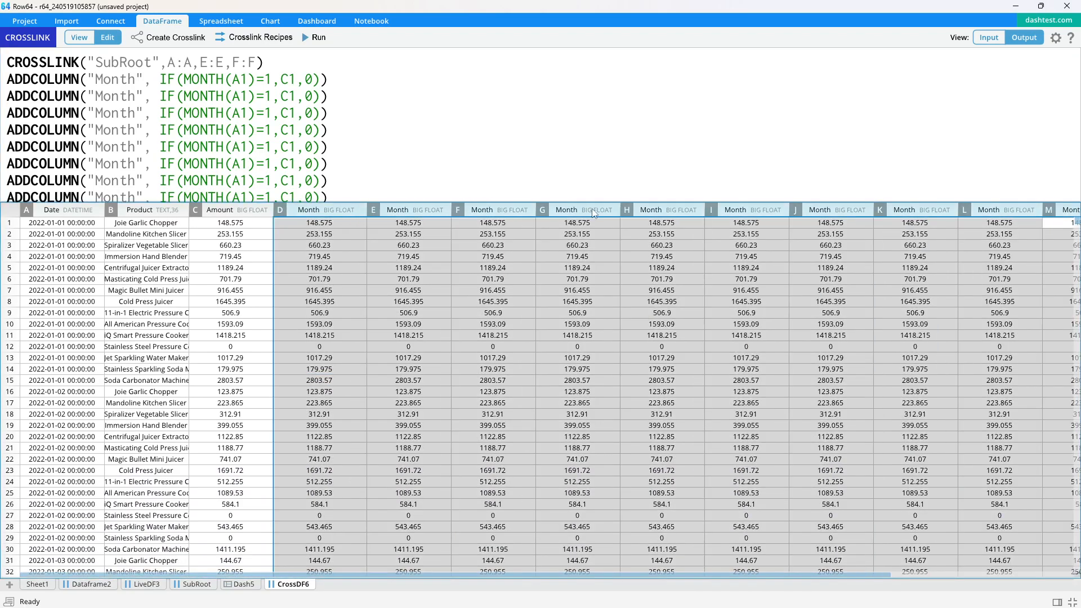
pyautogui.moveTo(620, 209); pyautogui.dragTo(594, 209)
pyautogui.click(1005, 283)
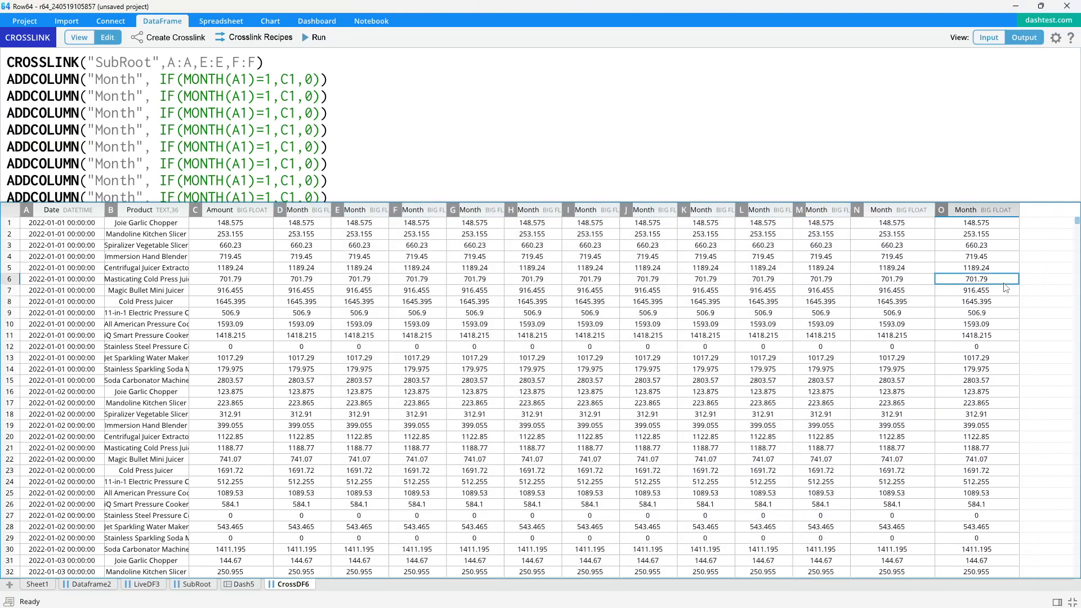
# Enlarge the recipe editor and set the second through seventh ADDCOLUMN lines to test for months 2 through 7.
pyautogui.moveTo(1076, 224); pyautogui.dragTo(952, 337)
pyautogui.click(273, 96)
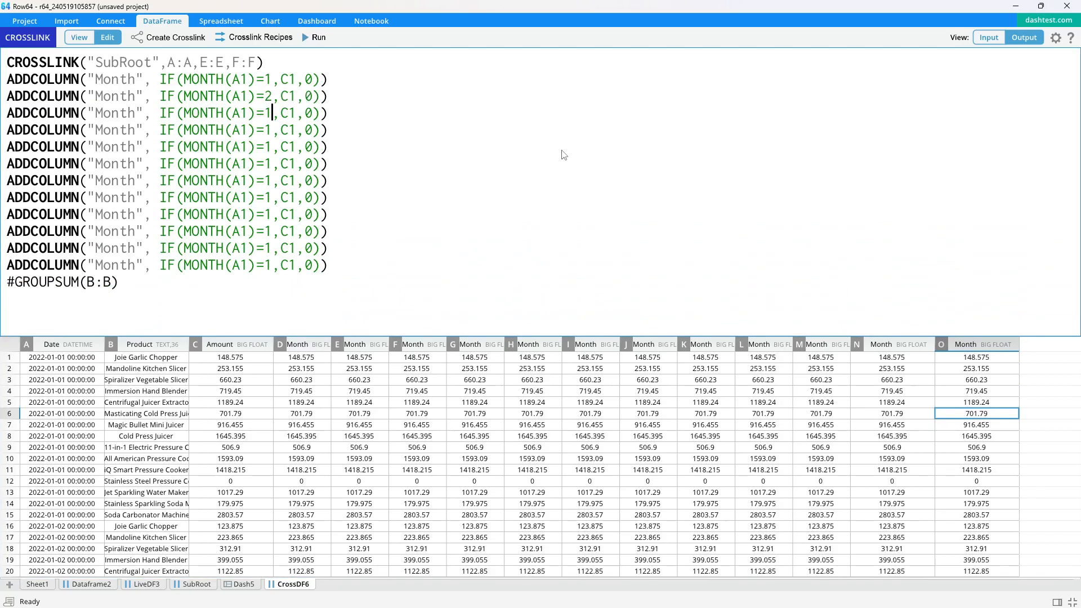
pyautogui.press('BackSpace')
pyautogui.write('4')
pyautogui.press('Down')
pyautogui.press('BackSpace')
pyautogui.write('6')
pyautogui.press('Down')
pyautogui.press('BackSpace')
pyautogui.write('7')
# Set the last five ADDCOLUMN lines to test for months 8 through 12, run the recipe, and check the rows.
pyautogui.press('Down')
pyautogui.press('BackSpace')
pyautogui.write('8')
pyautogui.press('Down')
pyautogui.press('BackSpace')
pyautogui.write('9')
pyautogui.write('0')
pyautogui.press('Left')
pyautogui.write('1')
pyautogui.press('Down')
pyautogui.press('Left')
pyautogui.write('2')
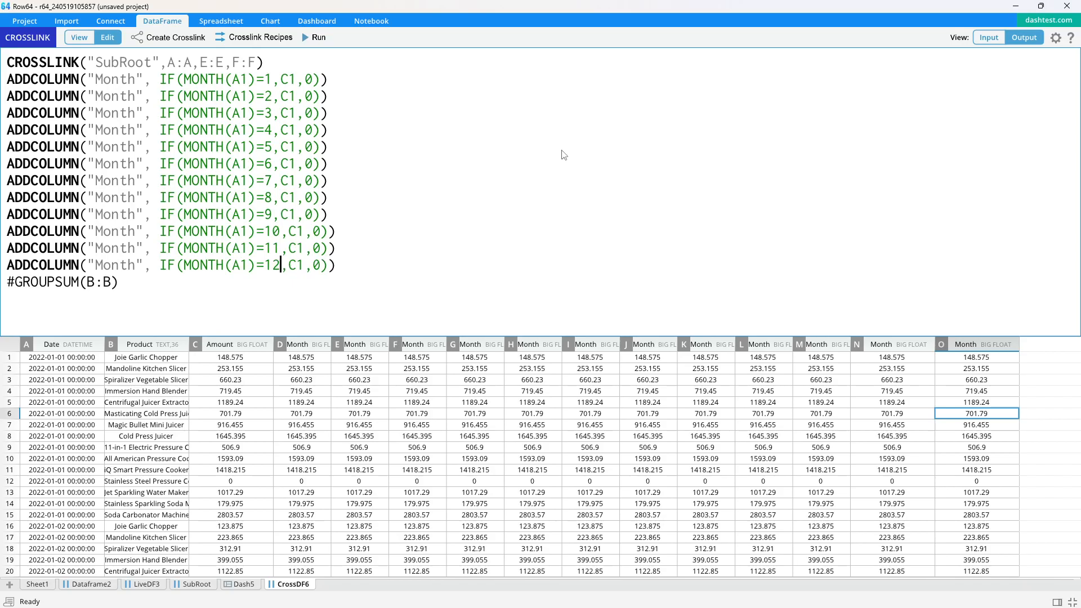
pyautogui.click(308, 36)
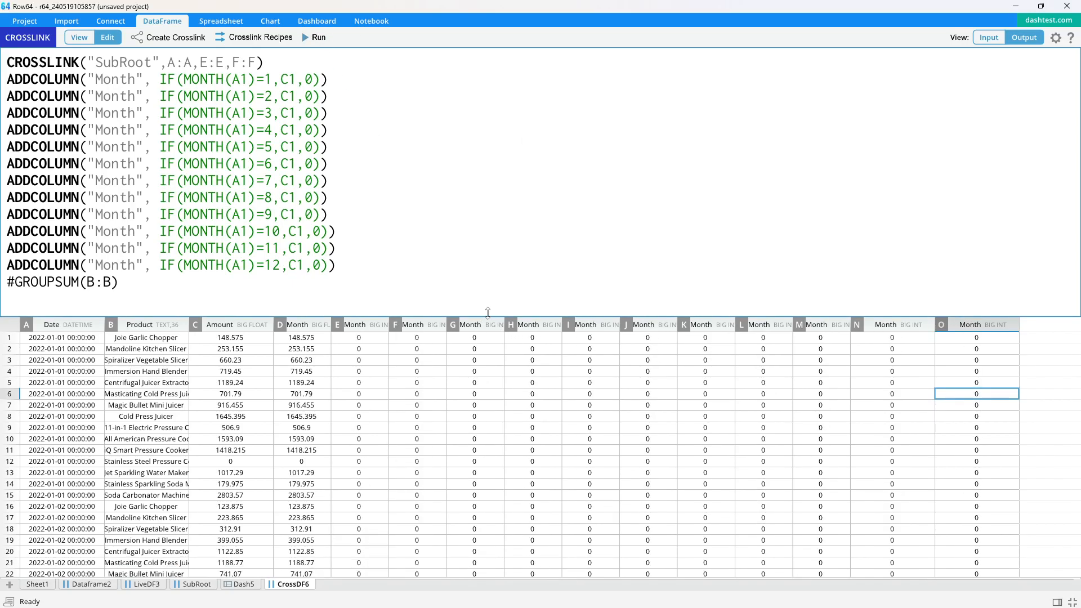
pyautogui.moveTo(492, 337); pyautogui.dragTo(491, 186)
pyautogui.moveTo(1076, 213); pyautogui.dragTo(1043, 173)
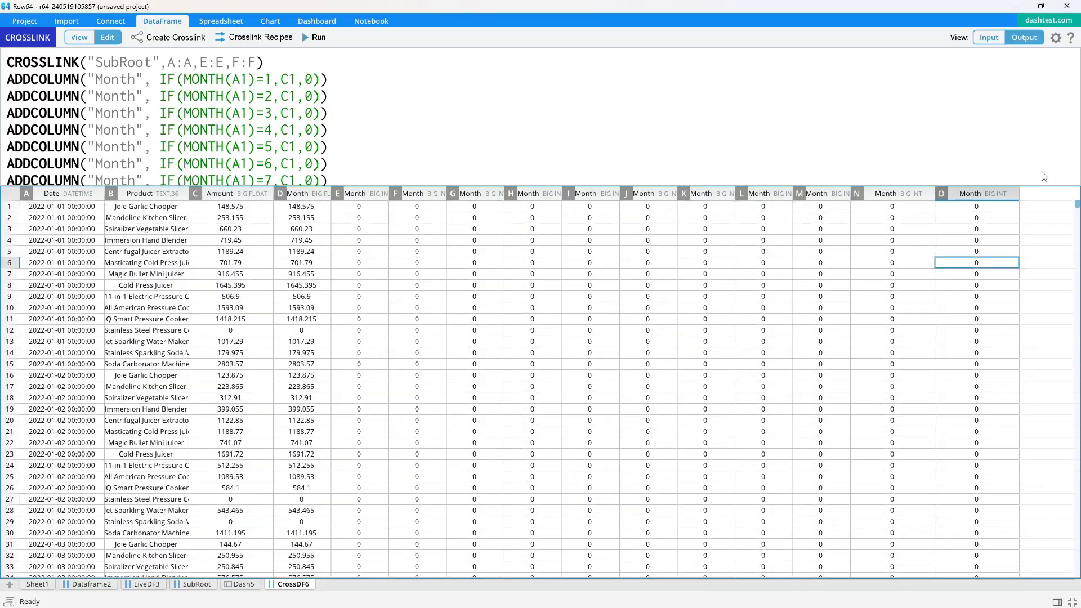
# Enlarge the recipe editor and replace the column name Month with Jan in all twelve ADDCOLUMN lines.
pyautogui.moveTo(964, 185); pyautogui.dragTo(946, 316)
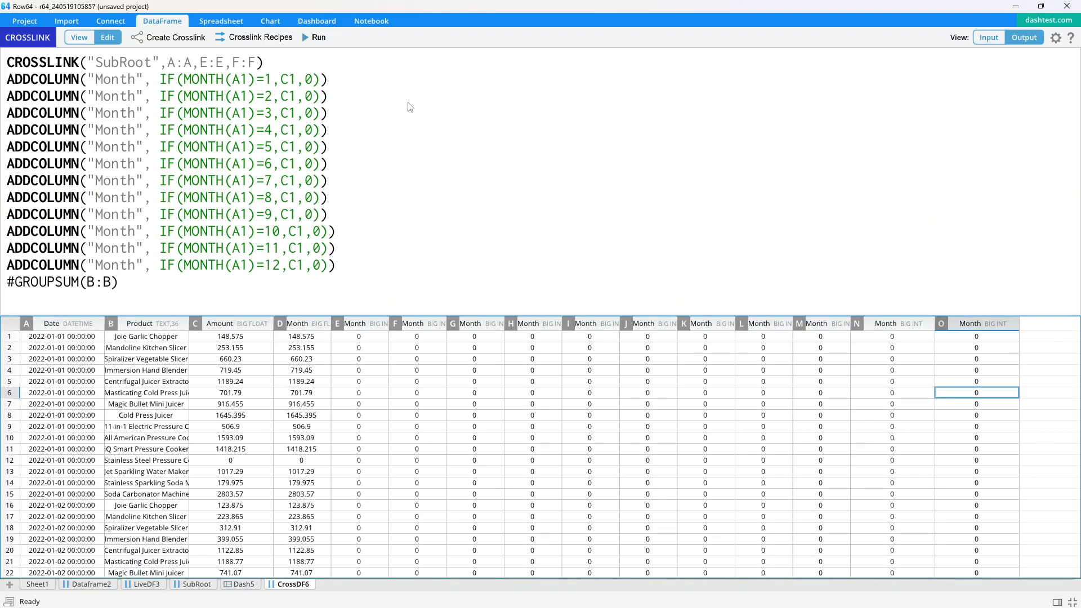
pyautogui.click(99, 84)
pyautogui.moveTo(98, 84); pyautogui.dragTo(139, 272)
pyautogui.write('Jan')
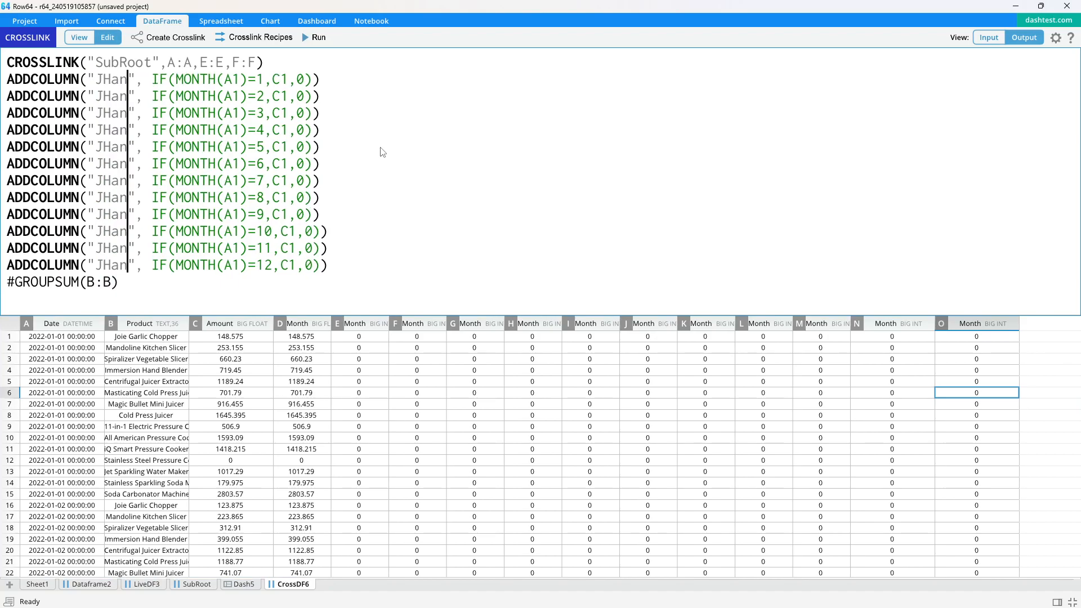
pyautogui.click(281, 198)
pyautogui.click(105, 83)
# Rename the columns for months 2 and 3 as Feb and Mar in the recipe.
pyautogui.doubleClick(106, 100)
pyautogui.write('G')
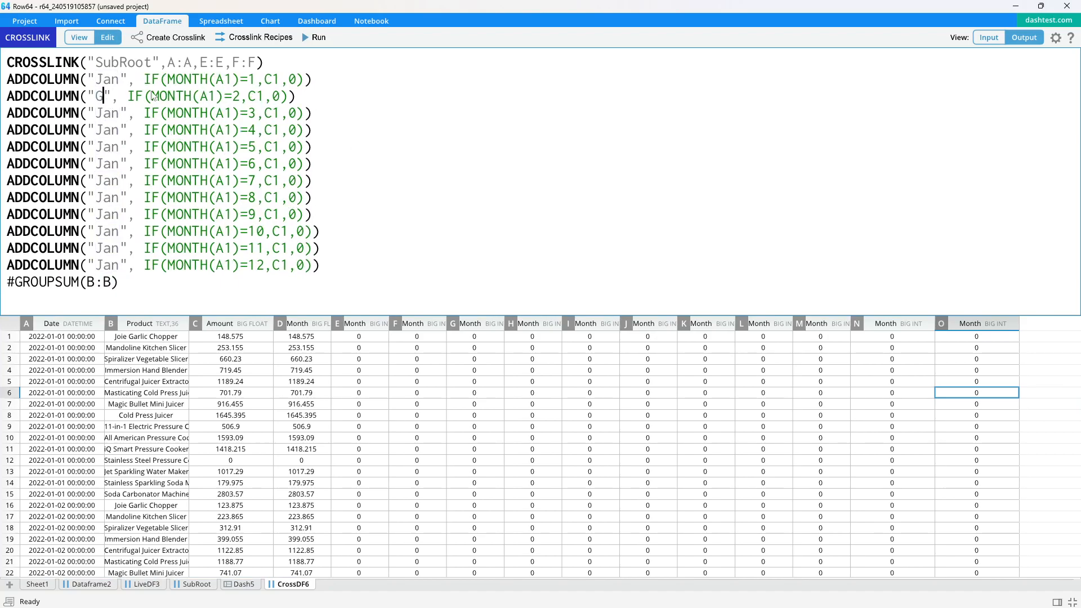
pyautogui.write('E')
pyautogui.press('BackSpace')
pyautogui.write('eb')
pyautogui.press('Down')
pyautogui.press('BackSpace')
pyautogui.press('BackSpace')
pyautogui.press('BackSpace')
pyautogui.write('Mar')
# Rename the columns for months 4 and 5 as Apr and May in the recipe.
pyautogui.press('Down')
pyautogui.press('BackSpace')
pyautogui.press('BackSpace')
pyautogui.press('BackSpace')
pyautogui.write('Apr')
pyautogui.press('BackSpace')
pyautogui.press('BackSpace')
pyautogui.press('BackSpace')
pyautogui.write('May')
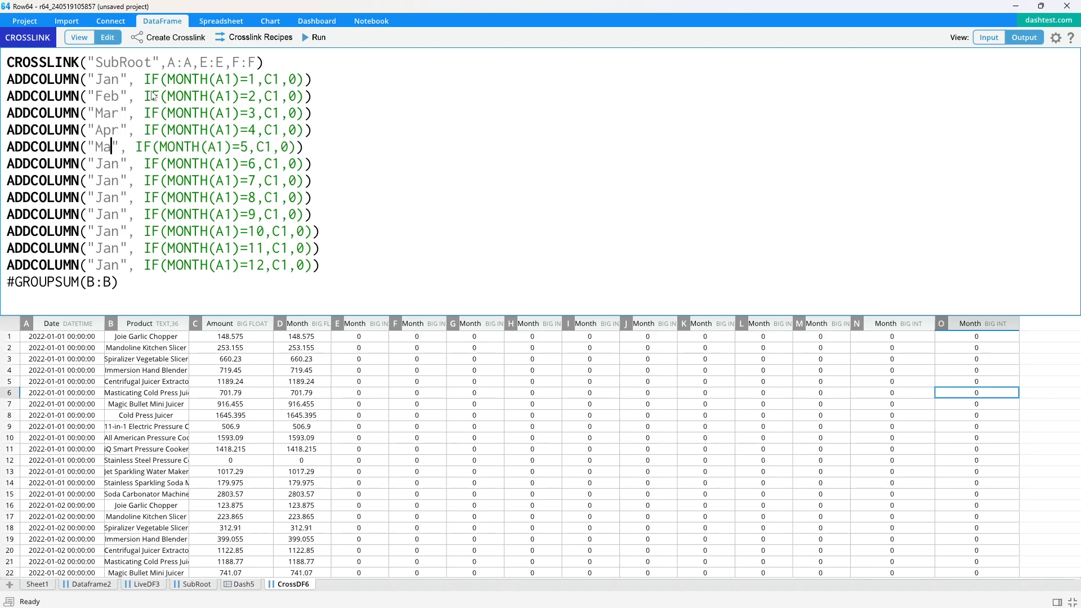
# Rename the columns for months 6 and 7 as Jun and Jul in the recipe.
pyautogui.press('Down')
pyautogui.press('Right')
pyautogui.press('BackSpace')
pyautogui.press('BackSpace')
pyautogui.press('BackSpace')
pyautogui.write('Jun')
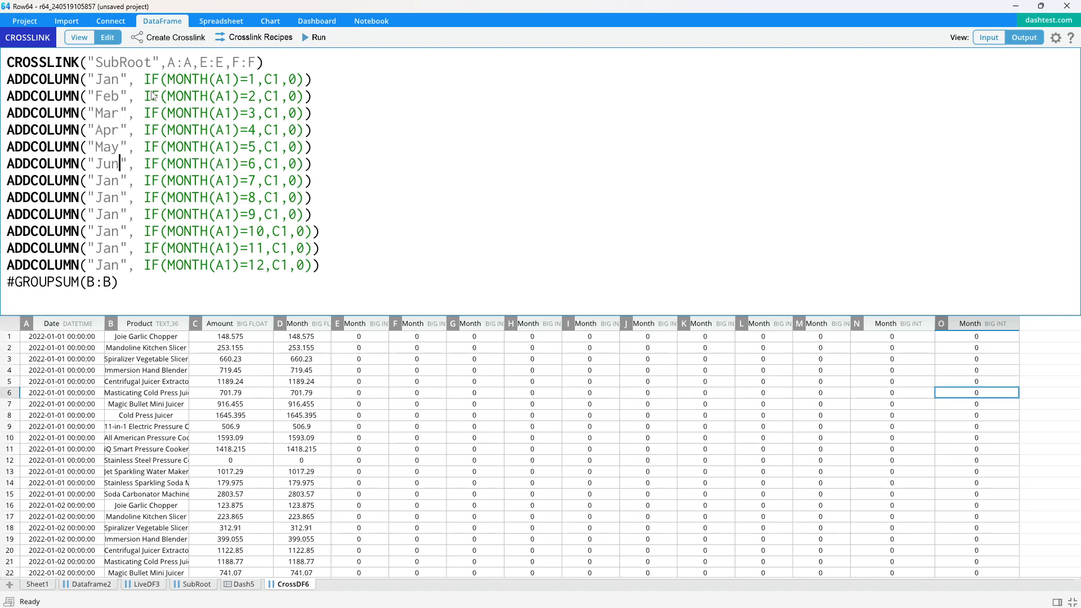
pyautogui.press('Down')
pyautogui.press('BackSpace')
pyautogui.press('BackSpace')
pyautogui.press('BackSpace')
pyautogui.write('Ju')
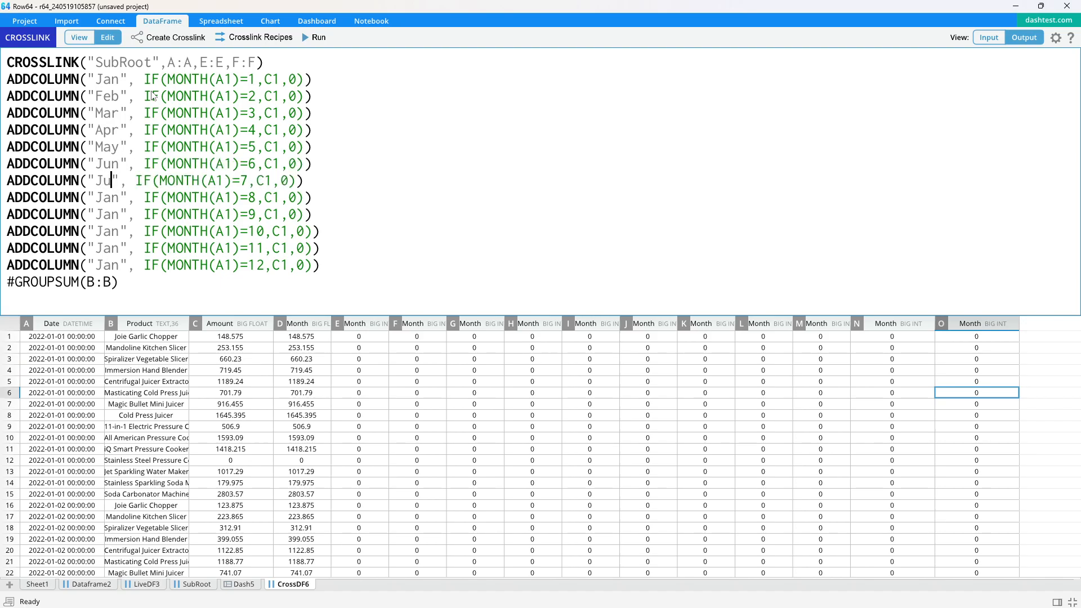
pyautogui.write('l')
# Rename the columns for months 8 and 9 as Aug and Sep in the recipe.
pyautogui.press('Down')
pyautogui.press('BackSpace')
pyautogui.press('BackSpace')
pyautogui.press('BackSpace')
pyautogui.write('Aug')
pyautogui.press('Down')
pyautogui.press('BackSpace')
pyautogui.press('BackSpace')
pyautogui.press('BackSpace')
pyautogui.write('Sep')
# Rename the columns for months 10 and 11 as Oct and Nov in the recipe.
pyautogui.press('Down')
pyautogui.press('BackSpace')
pyautogui.press('BackSpace')
pyautogui.press('BackSpace')
pyautogui.write('Oct')
pyautogui.press('Down')
pyautogui.press('BackSpace')
pyautogui.press('BackSpace')
pyautogui.press('BackSpace')
pyautogui.write('Nov')
# Rename the month 12 column as Dec, run the recipe, and check the month columns down the rows.
pyautogui.press('Down')
pyautogui.press('BackSpace')
pyautogui.press('BackSpace')
pyautogui.press('BackSpace')
pyautogui.write('Dec')
pyautogui.click(315, 44)
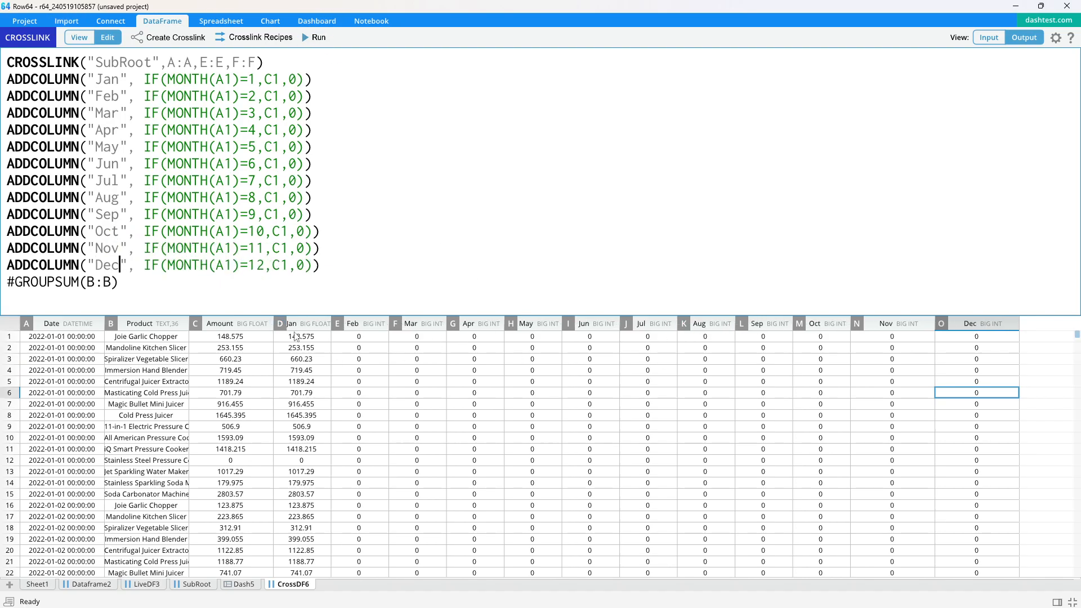
pyautogui.moveTo(1073, 354); pyautogui.dragTo(1036, 319)
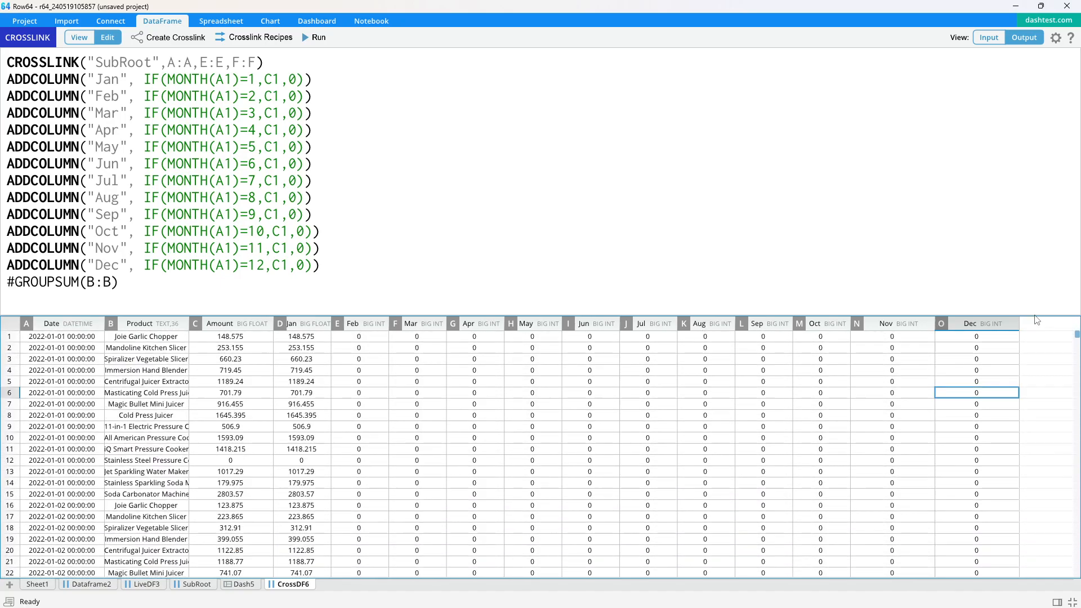
# Uncomment the GROUPSUM(B:B) line and run the recipe to total the monthly amounts by product.
pyautogui.click(12, 286)
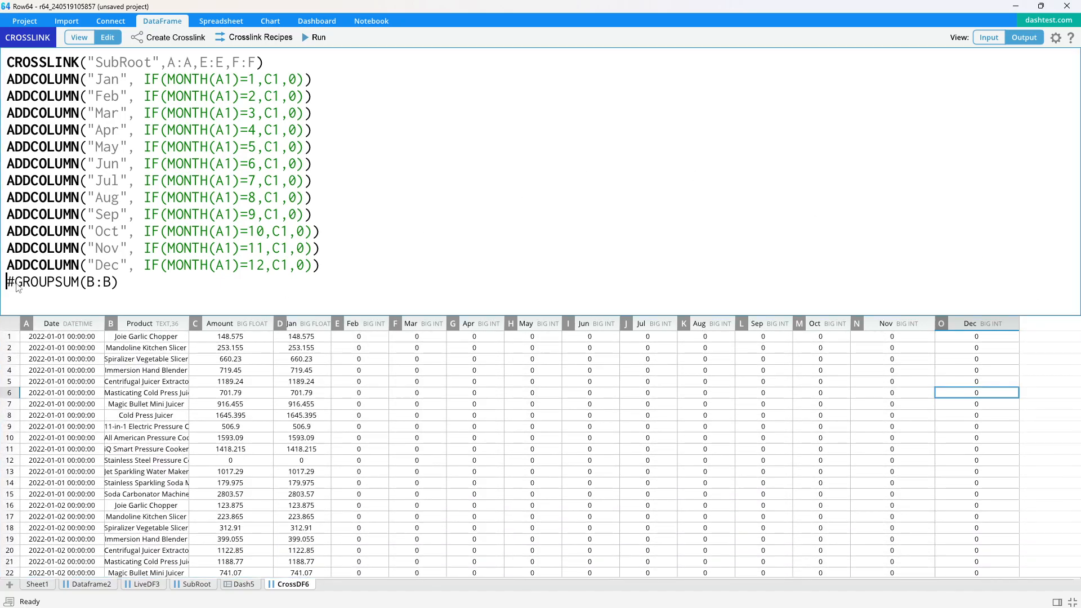
pyautogui.press('Delete')
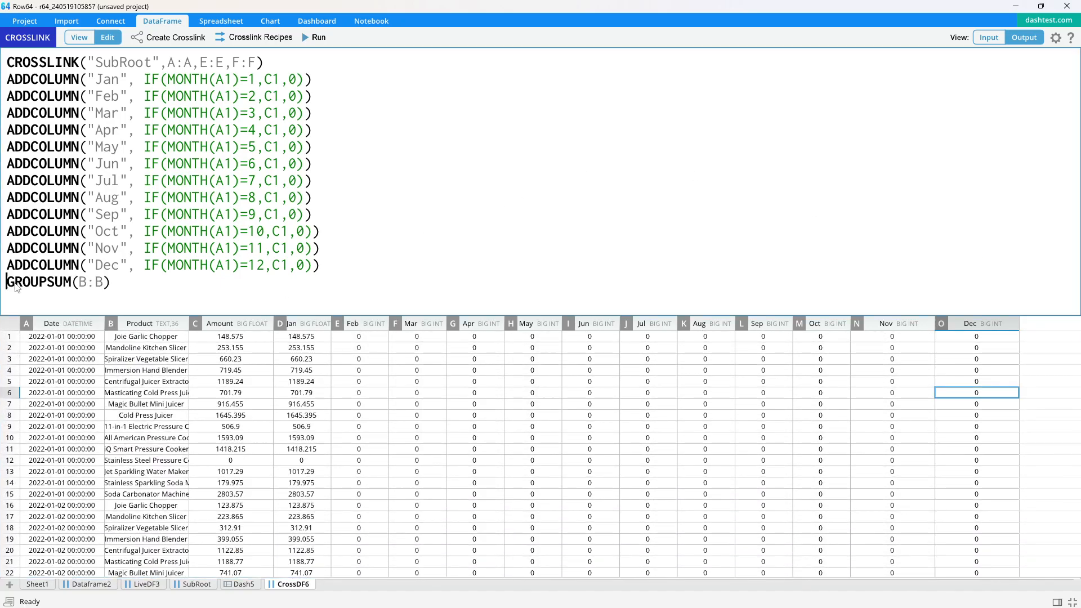
pyautogui.click(322, 38)
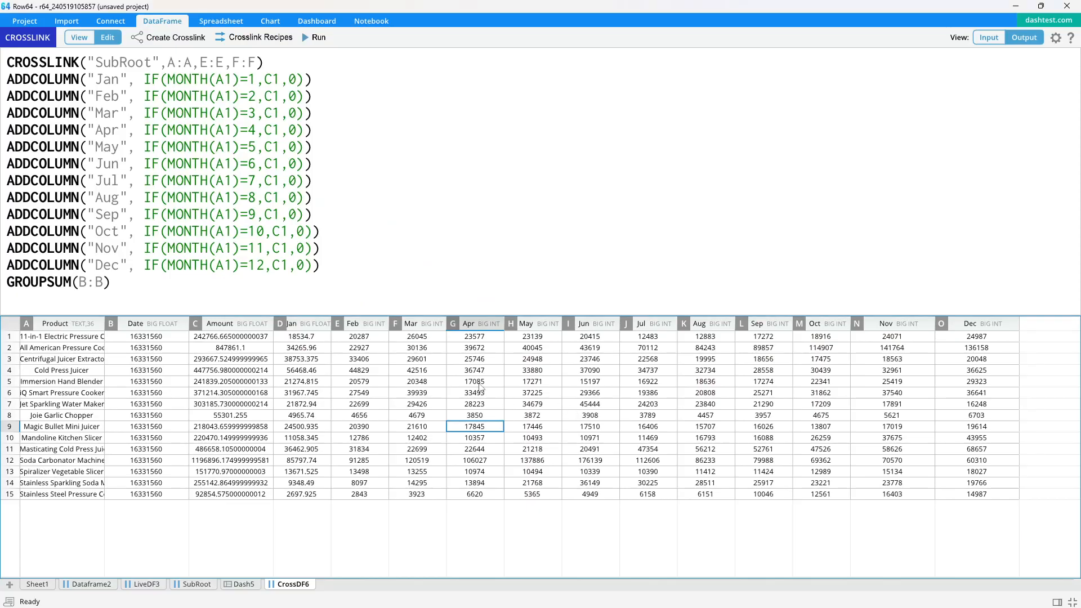
# Examine the grouped monthly totals and compare the data types of the Jan, Feb, Mar and Apr columns.
pyautogui.moveTo(425, 371); pyautogui.dragTo(648, 461)
pyautogui.click(714, 438)
pyautogui.moveTo(330, 359); pyautogui.dragTo(549, 437)
pyautogui.moveTo(647, 429); pyautogui.dragTo(447, 388)
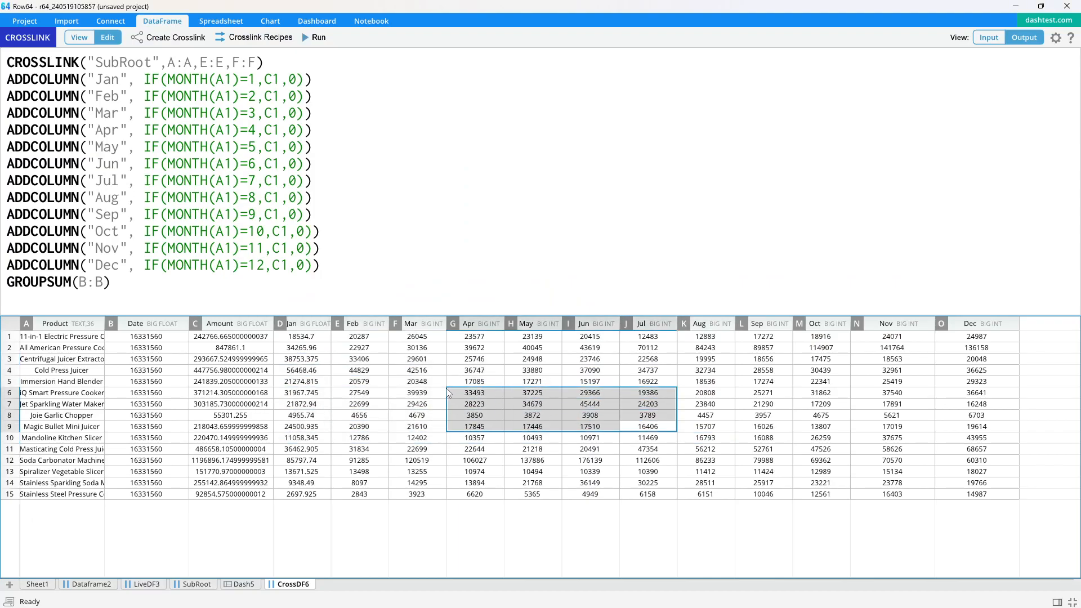
pyautogui.click(385, 386)
pyautogui.click(357, 324)
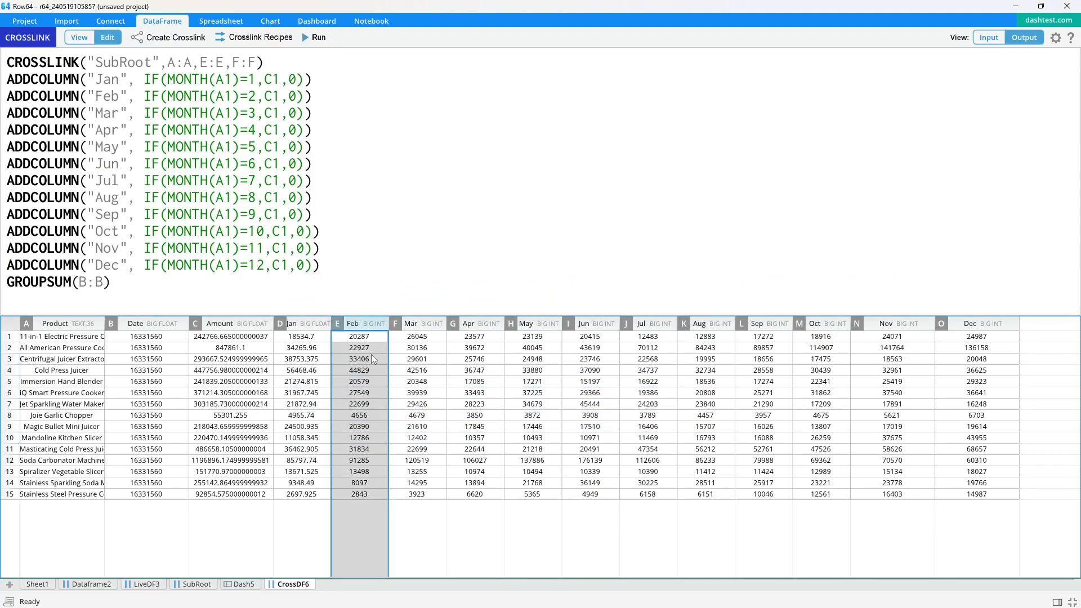
pyautogui.click(426, 328)
pyautogui.click(475, 363)
pyautogui.click(496, 330)
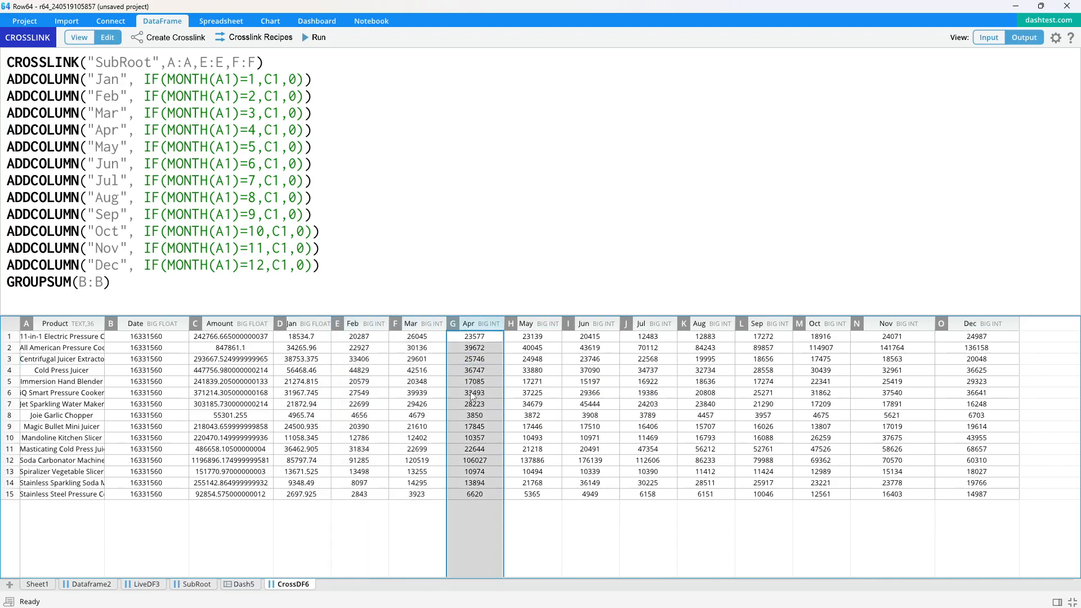
pyautogui.click(483, 393)
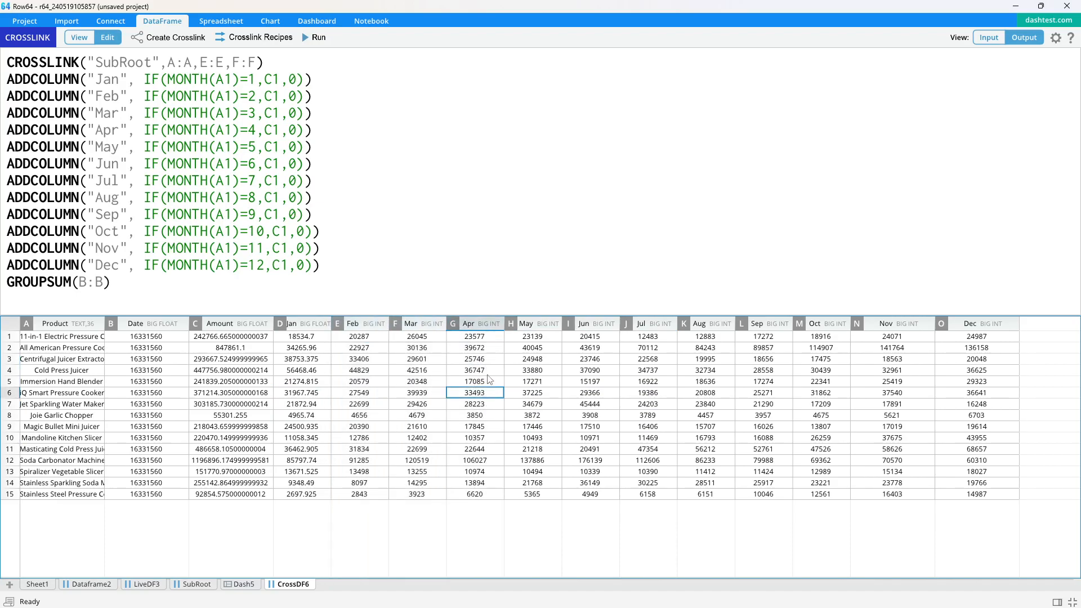
pyautogui.click(316, 336)
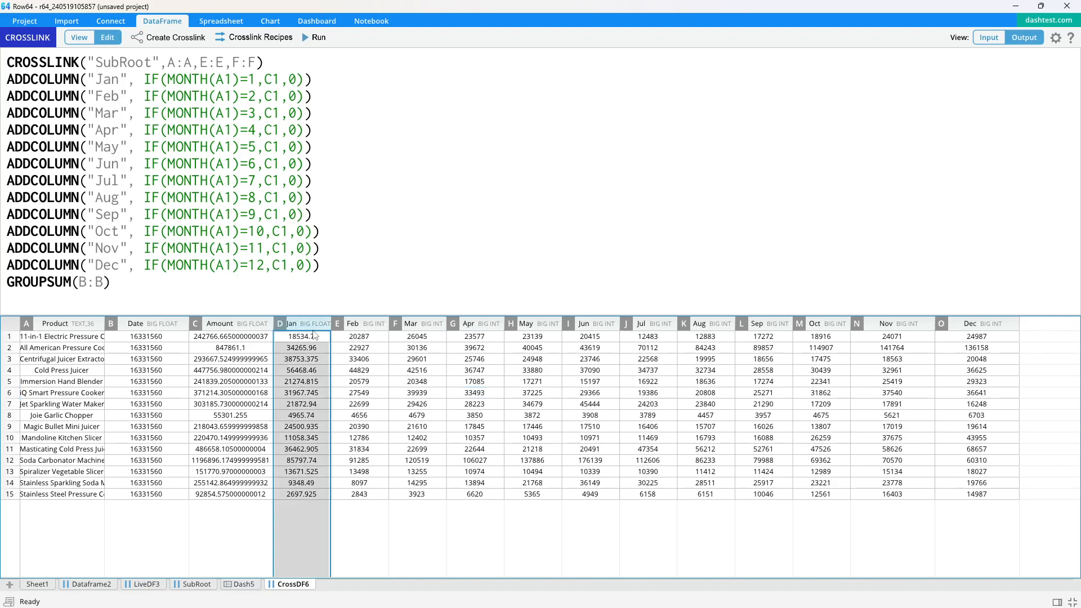
pyautogui.click(374, 383)
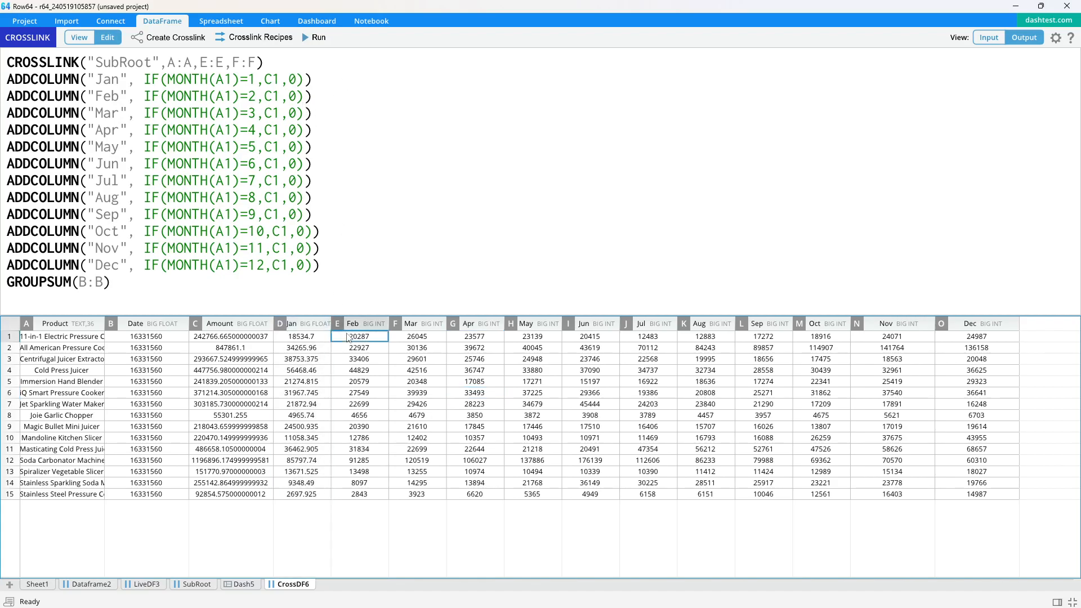
# Add "BIGFLOAT" as the data type argument to all twelve month ADDCOLUMN lines and run the recipe.
pyautogui.moveTo(327, 87); pyautogui.dragTo(334, 270)
pyautogui.press('Left')
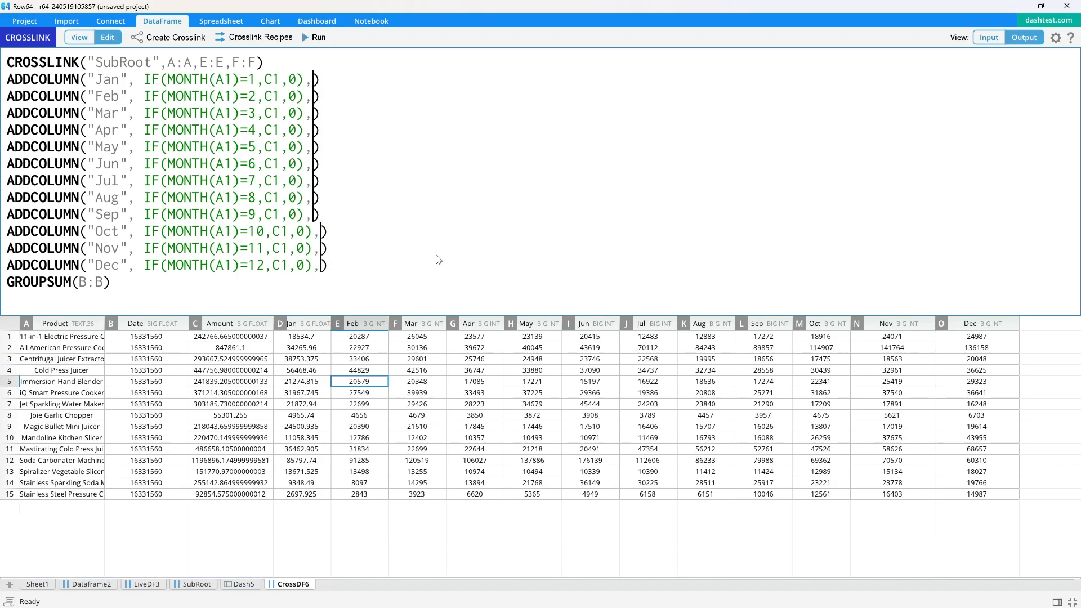
pyautogui.write(',"B"')
pyautogui.write('IG')
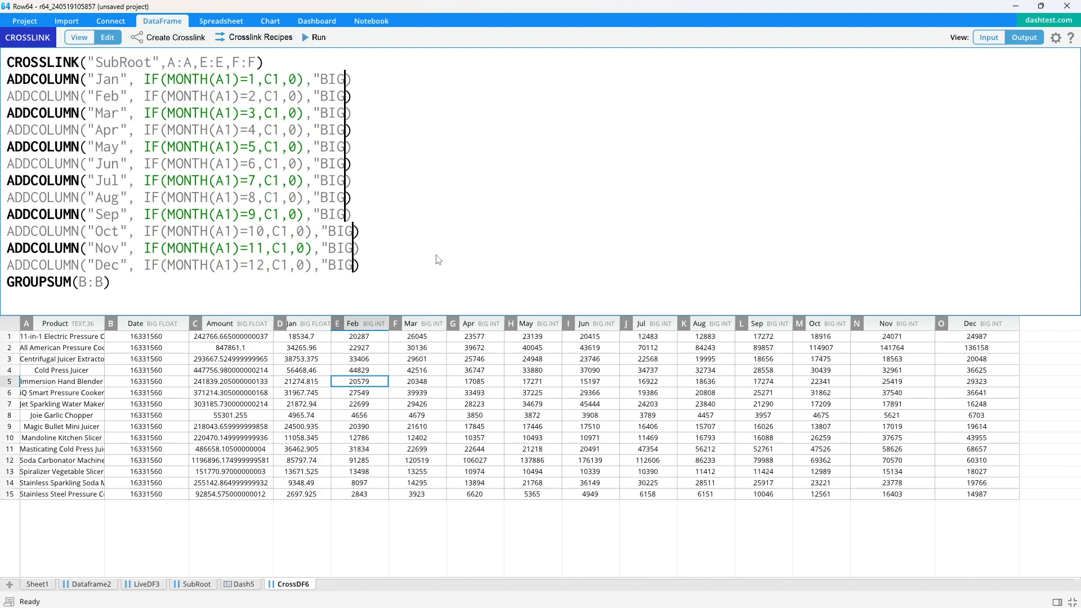
pyautogui.write('FLOAT"')
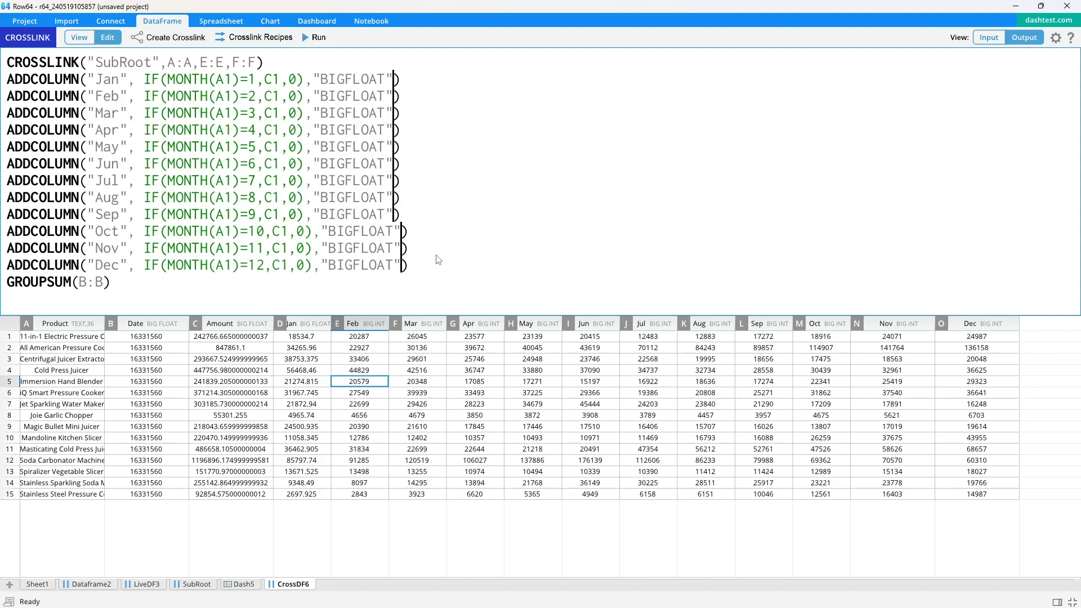
pyautogui.click(313, 37)
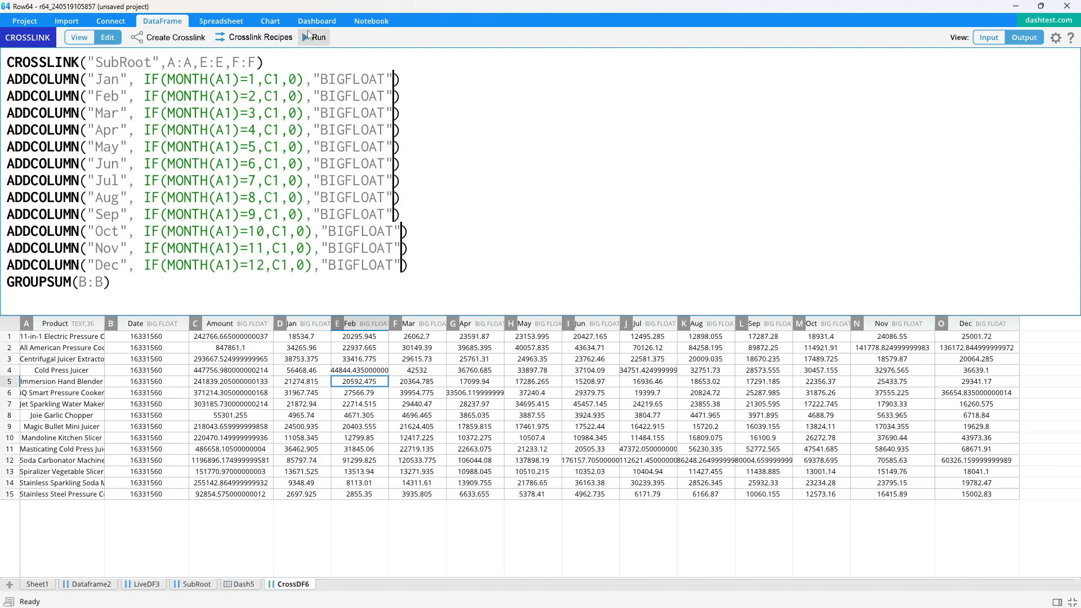
# Examine the recalculated monthly totals and the values in the Date column.
pyautogui.click(490, 361)
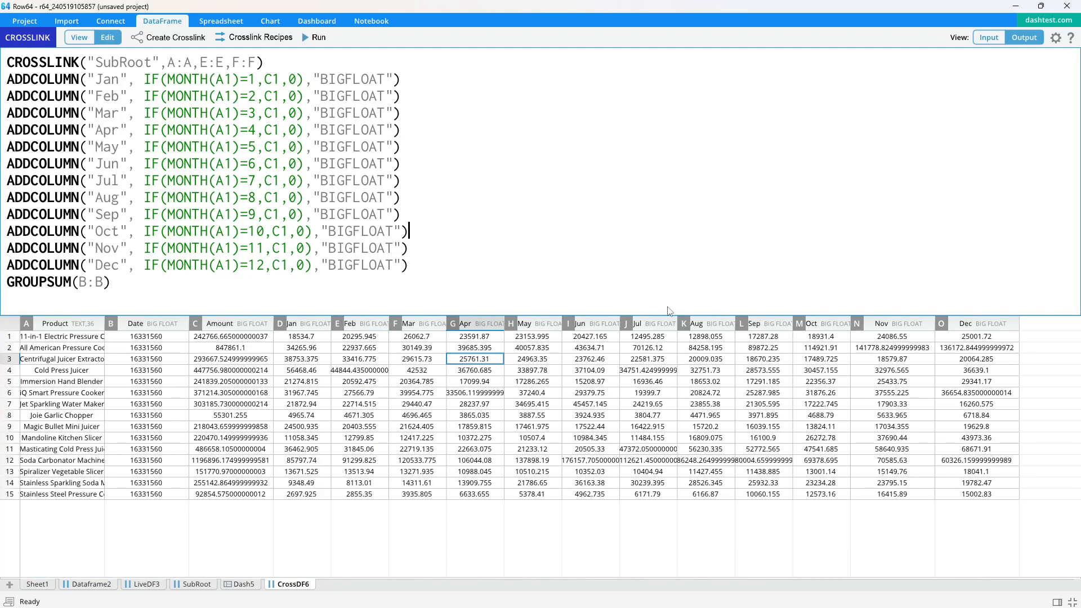
pyautogui.moveTo(253, 384); pyautogui.dragTo(421, 453)
pyautogui.click(485, 451)
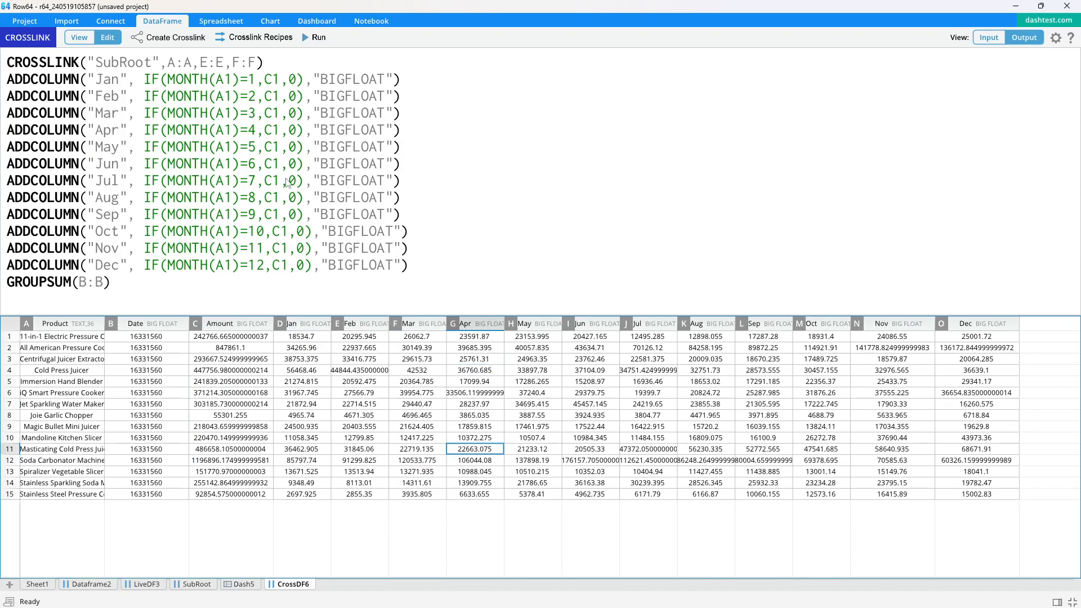
pyautogui.moveTo(370, 415); pyautogui.dragTo(487, 459)
pyautogui.click(513, 438)
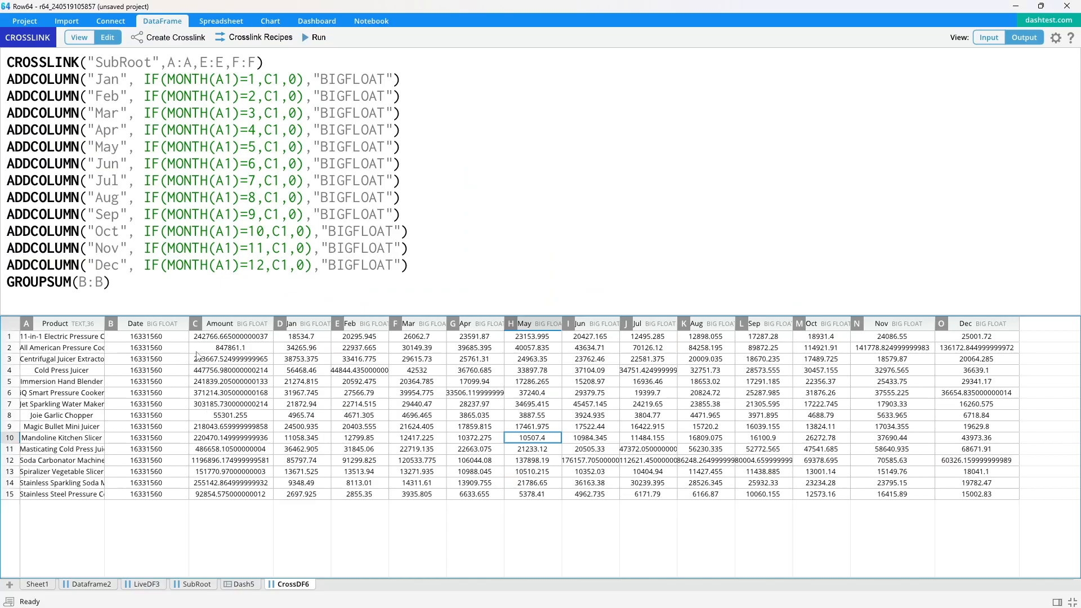
pyautogui.click(164, 326)
pyautogui.click(238, 372)
pyautogui.click(159, 319)
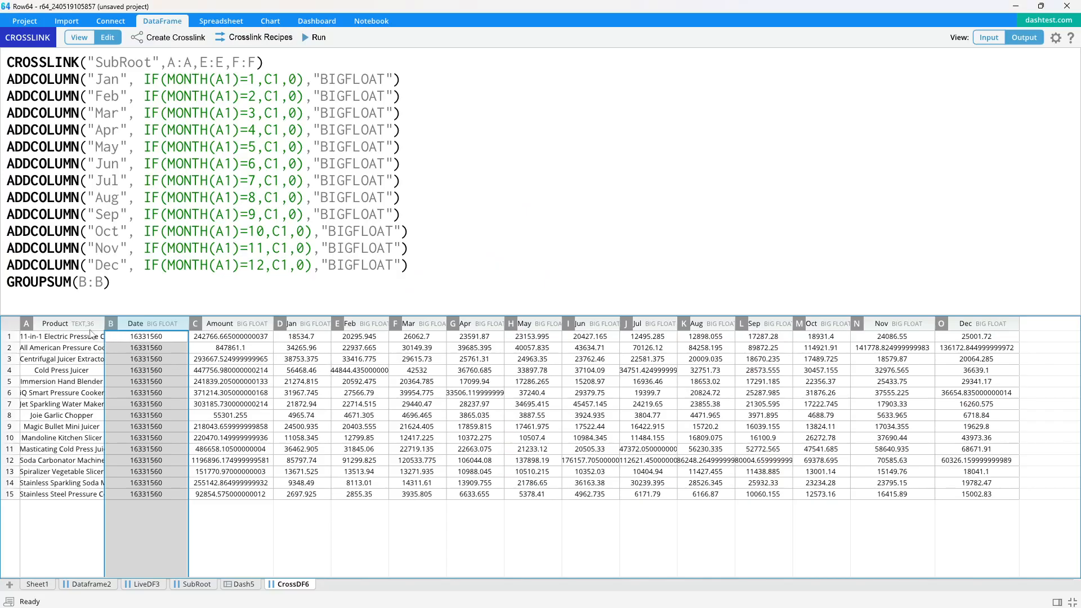
# Create a crosslink from CrossDF6 with the Product, Amount and Jan through Dec columns, leaving out Date.
pyautogui.click(75, 336)
pyautogui.click(100, 321)
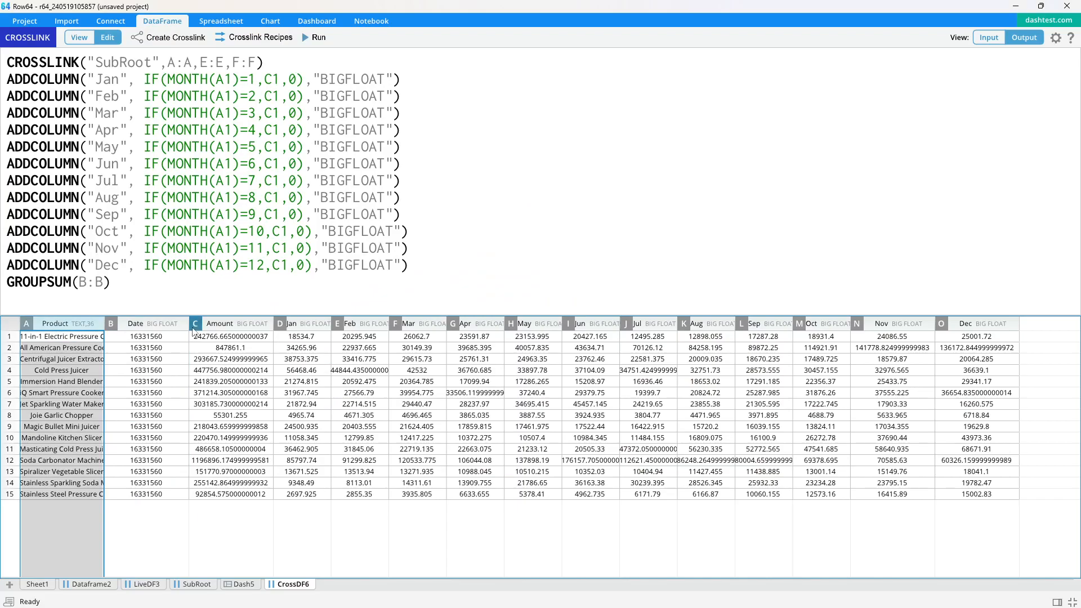
pyautogui.moveTo(227, 329); pyautogui.dragTo(951, 325)
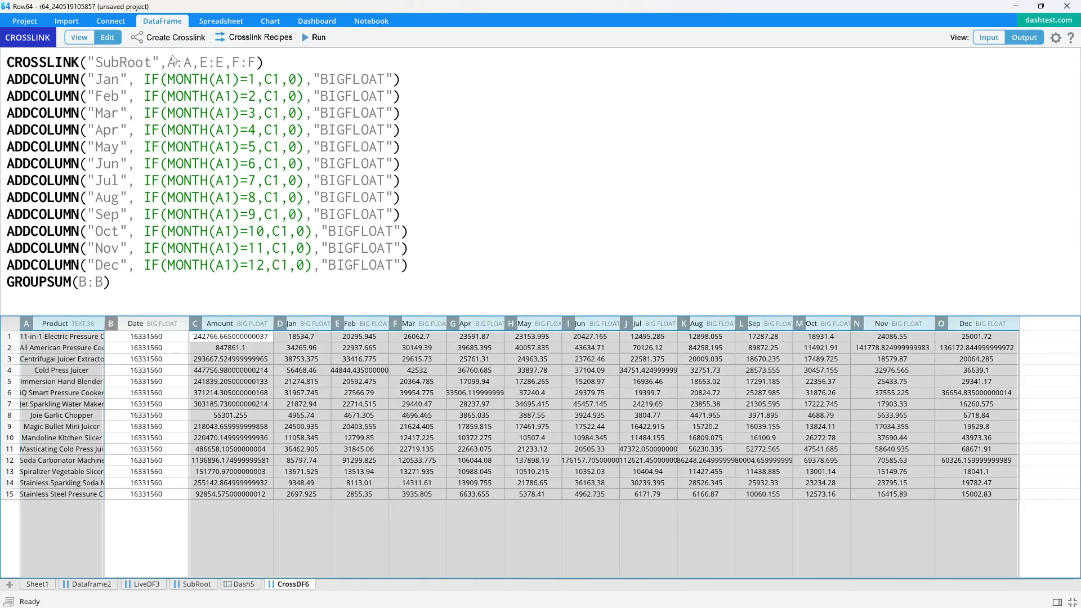
pyautogui.click(169, 37)
pyautogui.click(525, 469)
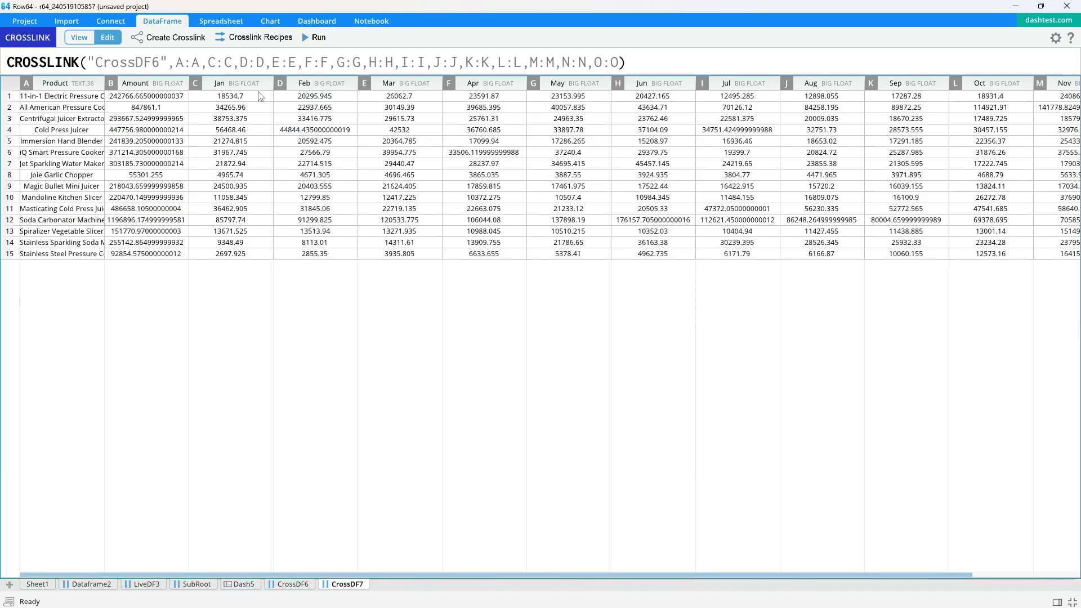
# Narrow the Jan through Dec columns of the new crosslink so that all twelve months fit in view.
pyautogui.moveTo(248, 122); pyautogui.dragTo(609, 145)
pyautogui.moveTo(885, 124); pyautogui.dragTo(931, 125)
pyautogui.click(418, 238)
pyautogui.click(200, 129)
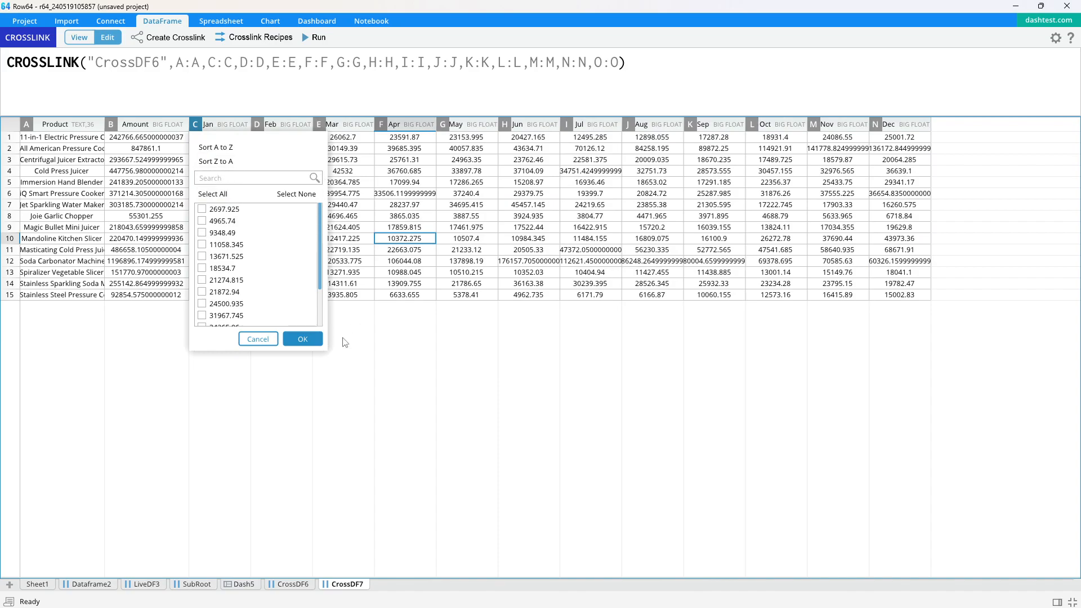
pyautogui.click(267, 338)
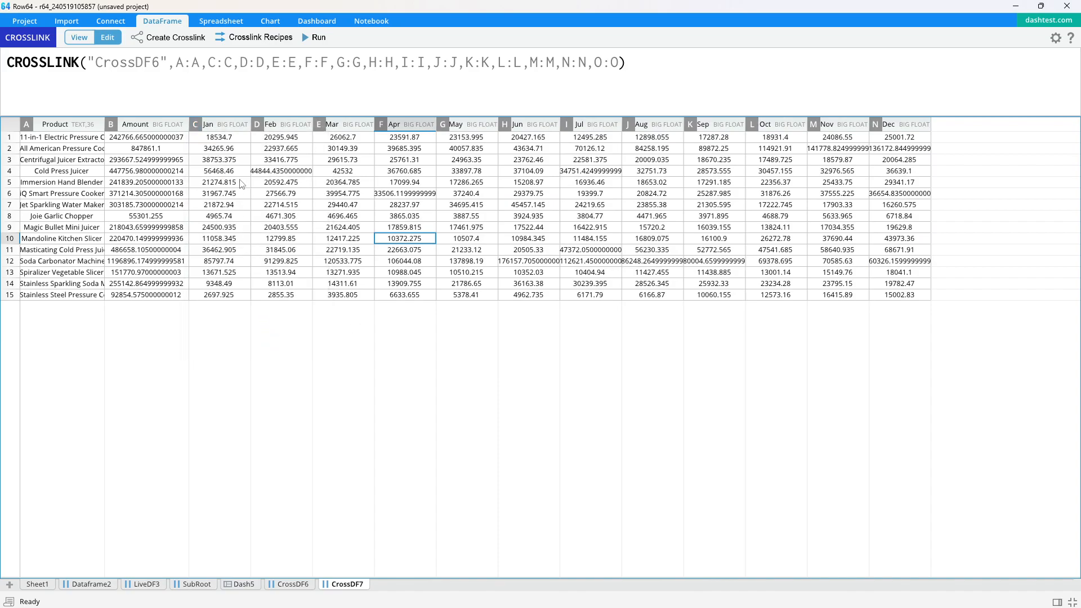
pyautogui.click(197, 129)
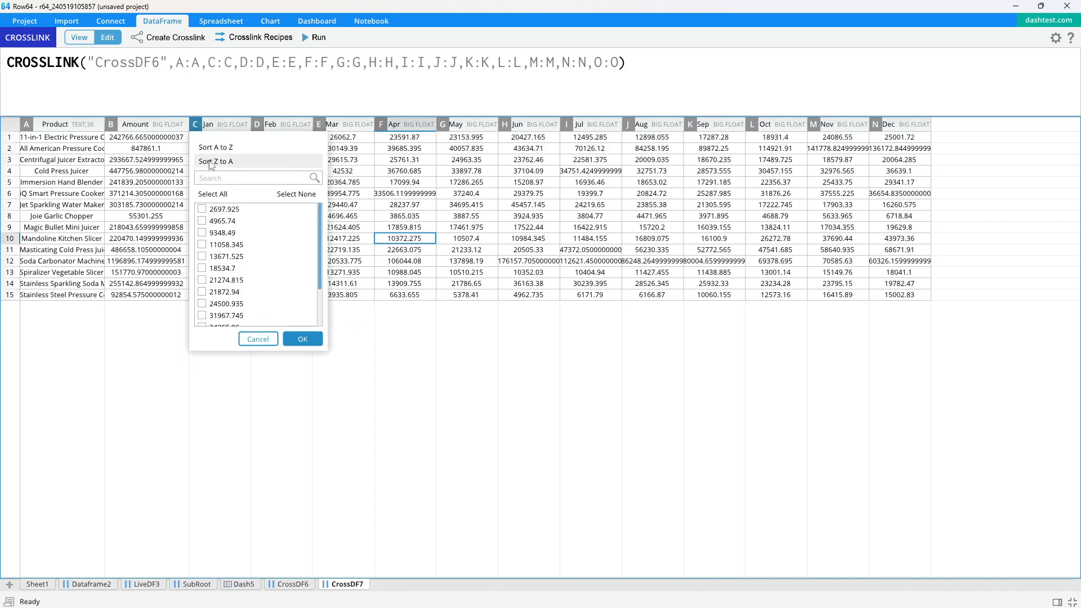
pyautogui.click(262, 341)
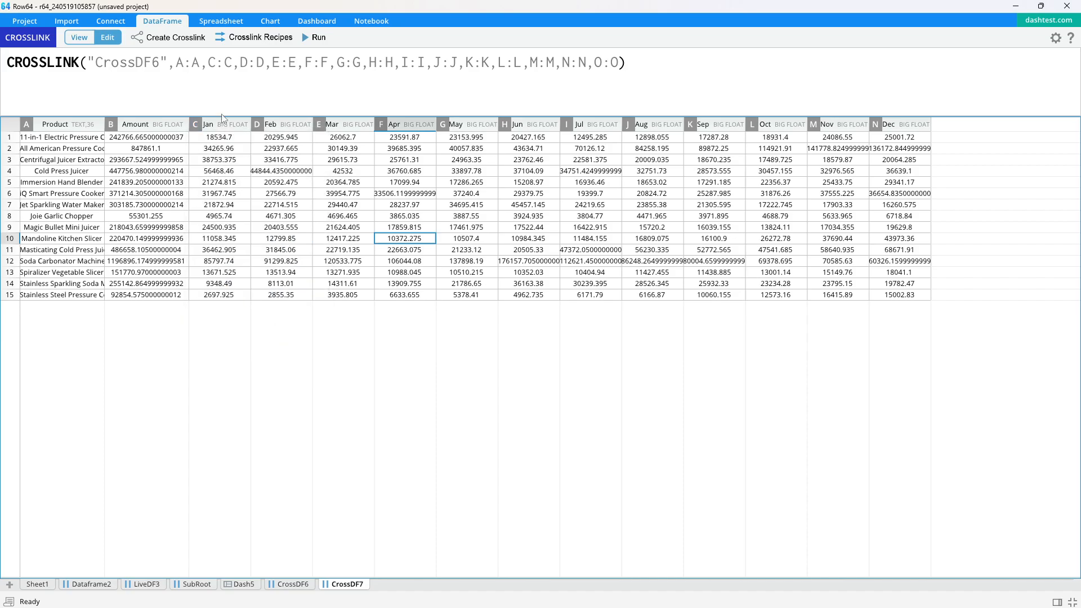
# Apply white-to-red conditional formatting to the Jan column with the formula =C1/80000.
pyautogui.click(235, 128)
pyautogui.rightClick(236, 128)
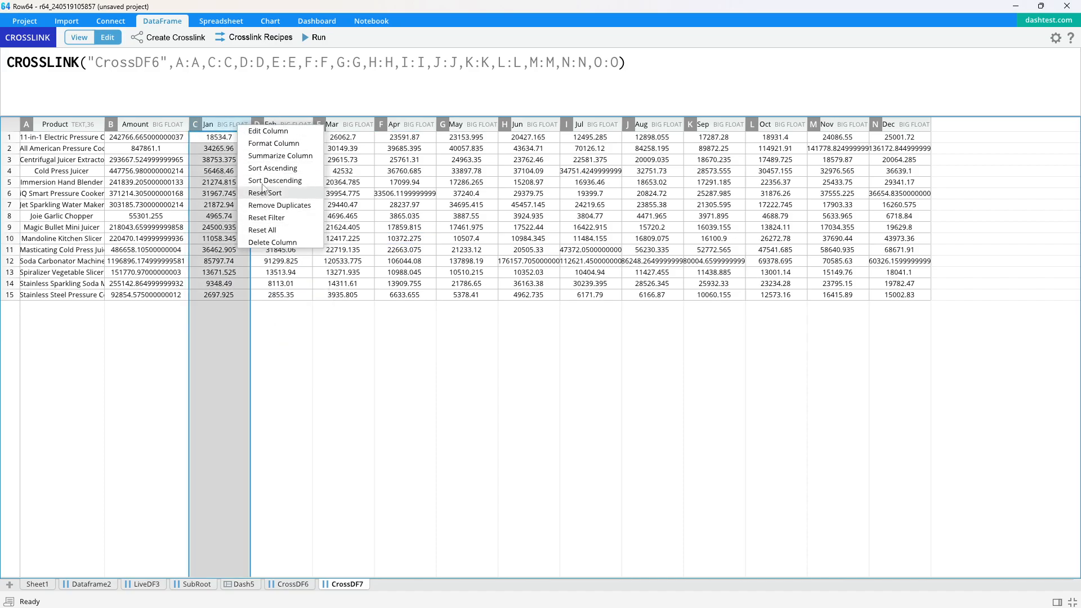
pyautogui.click(259, 144)
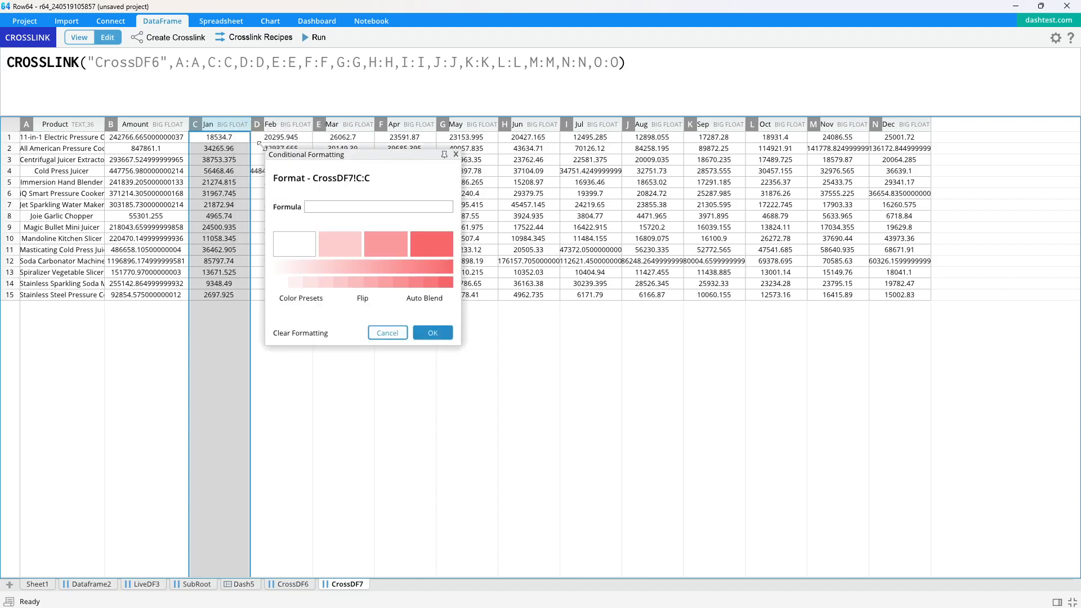
pyautogui.click(337, 208)
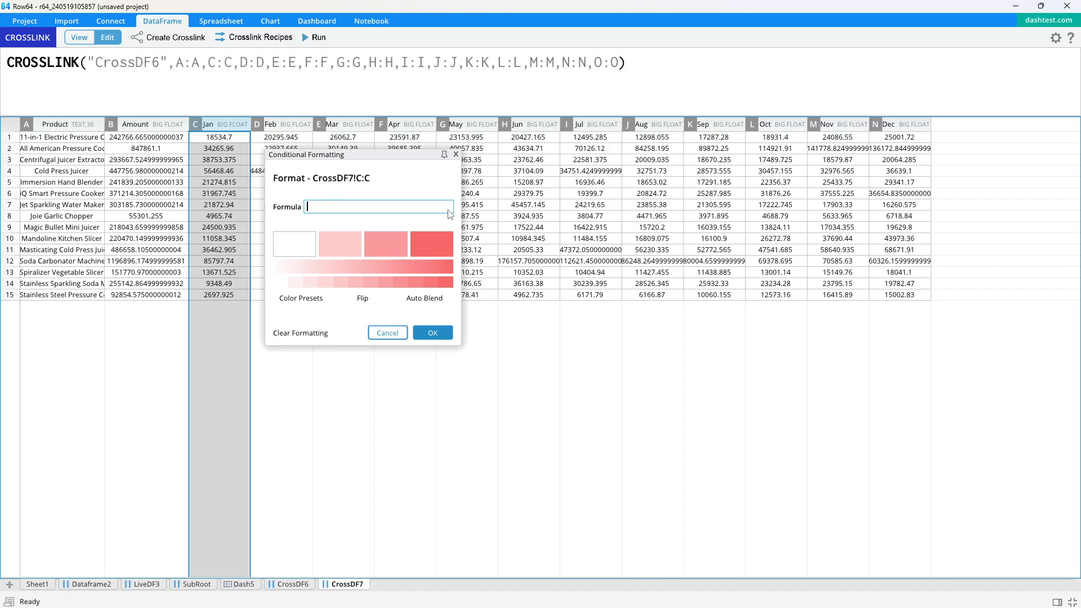
pyautogui.write('=C1/80000')
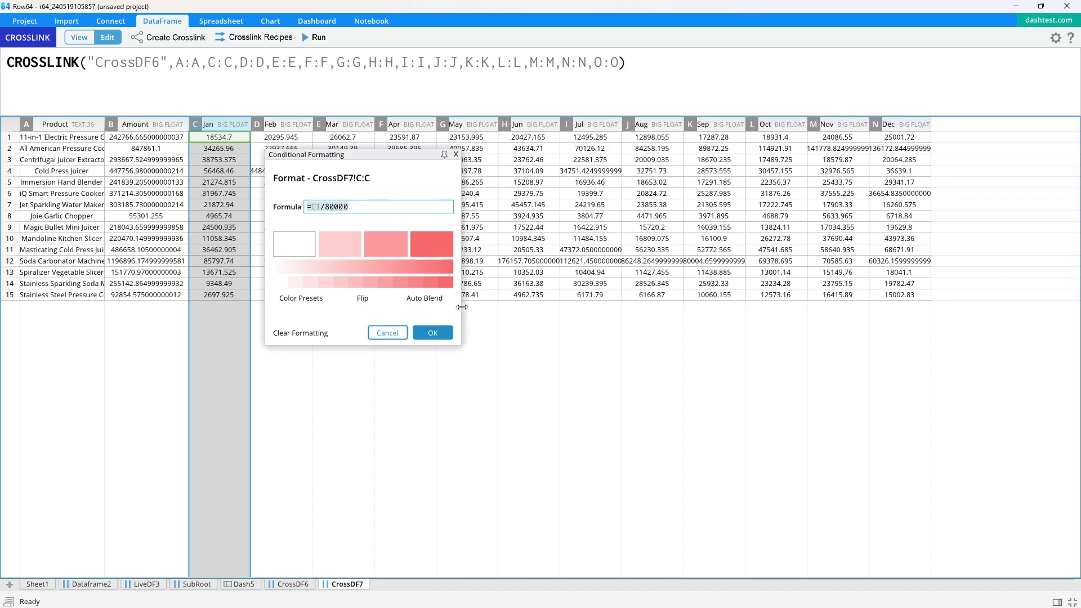
pyautogui.click(433, 333)
# Apply the same conditional formatting to the Feb column with the formula =D1/80000.
pyautogui.click(286, 128)
pyautogui.rightClick(286, 129)
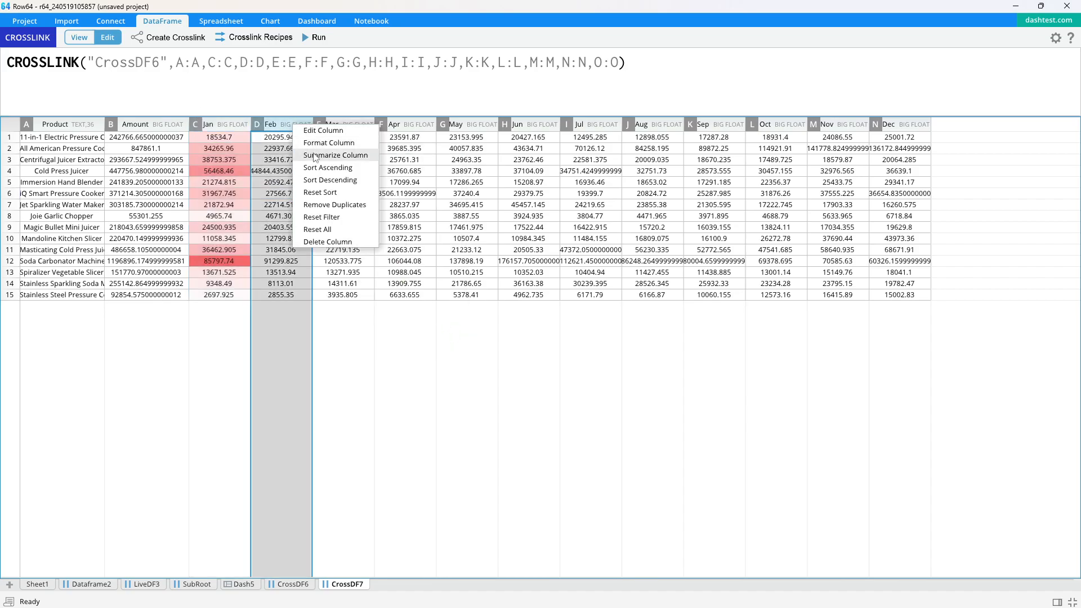
pyautogui.click(313, 144)
pyautogui.click(392, 207)
pyautogui.write('=C1/80000')
pyautogui.moveTo(373, 209); pyautogui.dragTo(367, 210)
pyautogui.write('D')
pyautogui.click(477, 336)
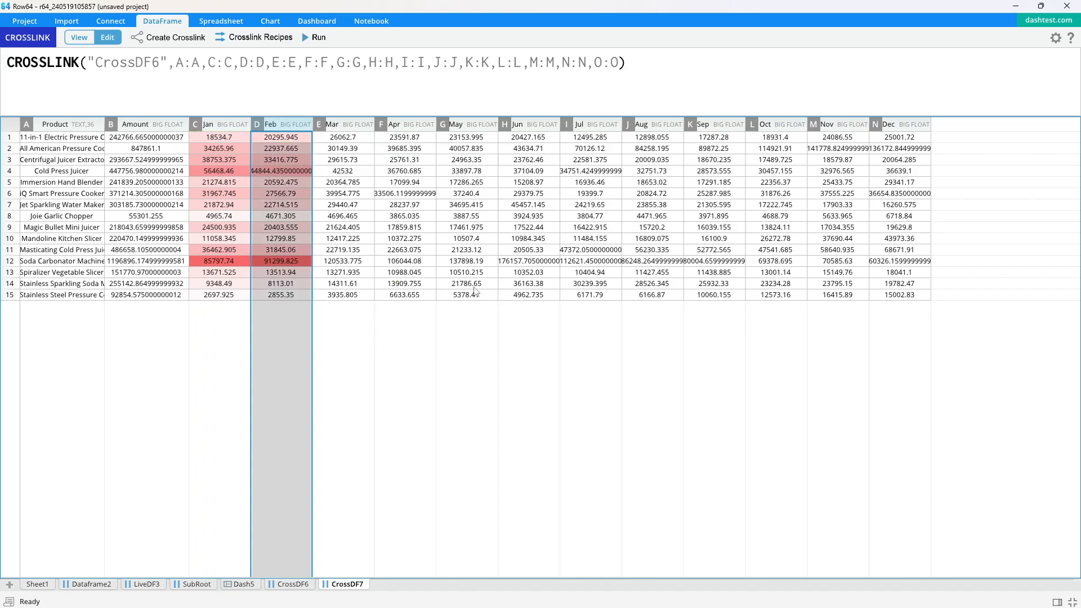
# Apply the same conditional formatting to the Mar column with the formula =E1/80000.
pyautogui.rightClick(363, 131)
pyautogui.click(391, 145)
pyautogui.click(482, 210)
pyautogui.write('=C1/80000')
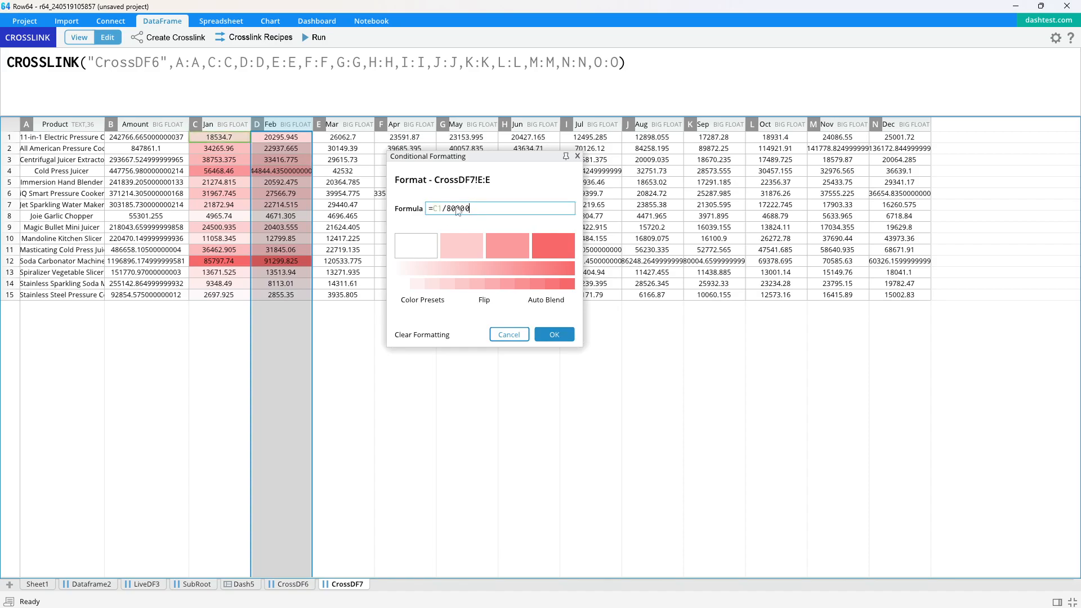
pyautogui.write('E')
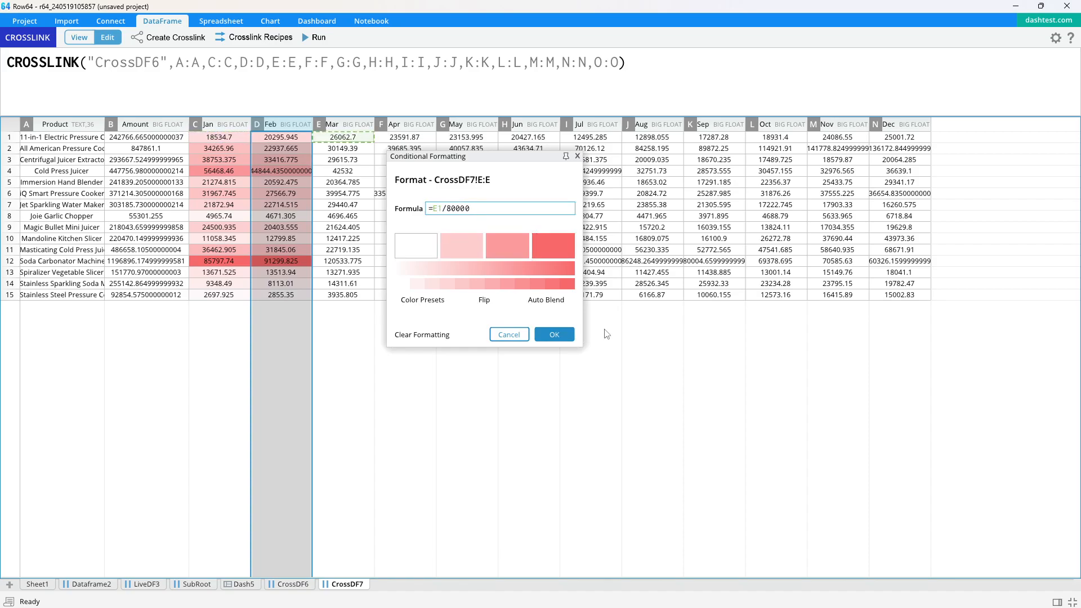
pyautogui.click(554, 335)
# Apply the same conditional formatting to the Apr column with the formula =F1/80000.
pyautogui.rightClick(409, 125)
pyautogui.click(445, 145)
pyautogui.click(511, 209)
pyautogui.write('=C1/80000')
pyautogui.moveTo(502, 205); pyautogui.dragTo(497, 204)
pyautogui.write('F')
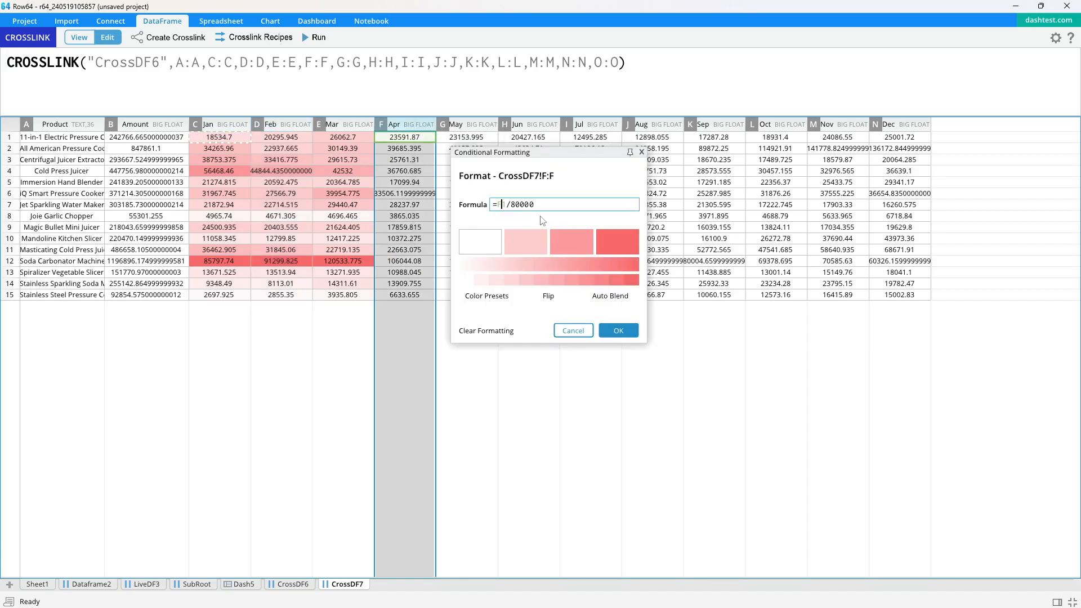
pyautogui.click(626, 330)
pyautogui.click(478, 125)
pyautogui.rightClick(477, 126)
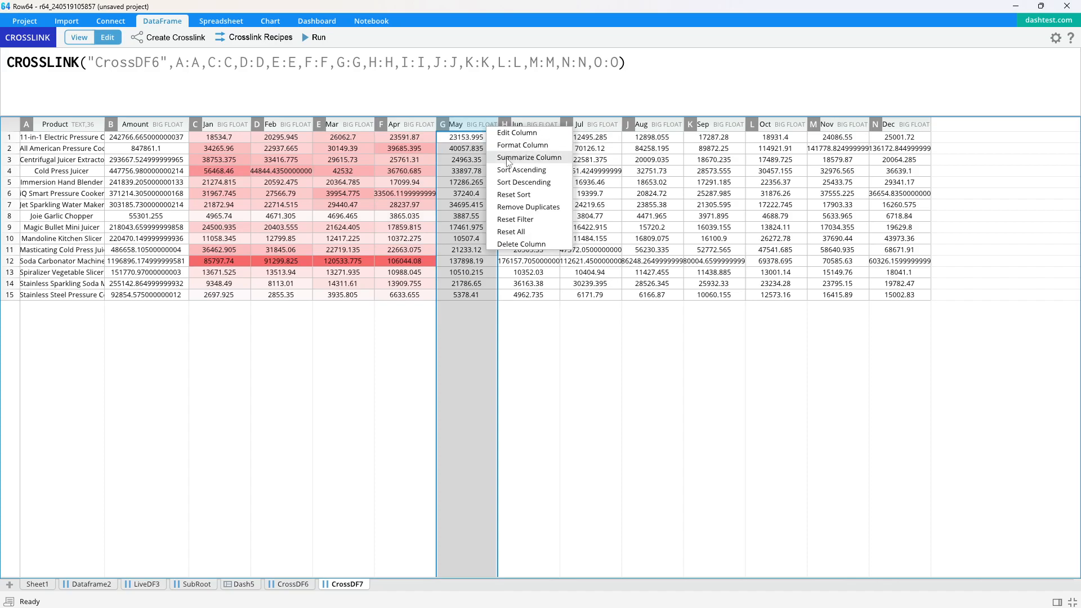
pyautogui.click(574, 208)
pyautogui.click(619, 204)
# Apply the same conditional formatting to the May column with the formula =G1/80000.
pyautogui.rightClick(478, 126)
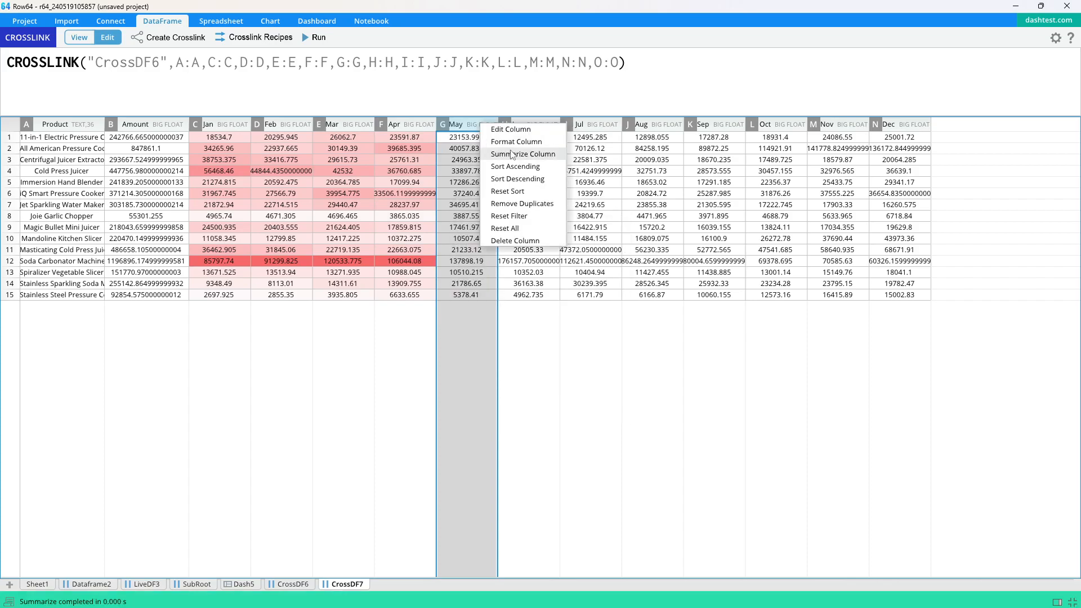
pyautogui.click(507, 146)
pyautogui.click(565, 204)
pyautogui.write('=C1/80000')
pyautogui.press('BackSpace')
pyautogui.write('G')
pyautogui.click(676, 332)
# Apply the same conditional formatting to the Jun column with the formula =H1/80000.
pyautogui.click(544, 124)
pyautogui.rightClick(550, 125)
pyautogui.click(574, 147)
pyautogui.click(614, 204)
pyautogui.write('=C1/80000')
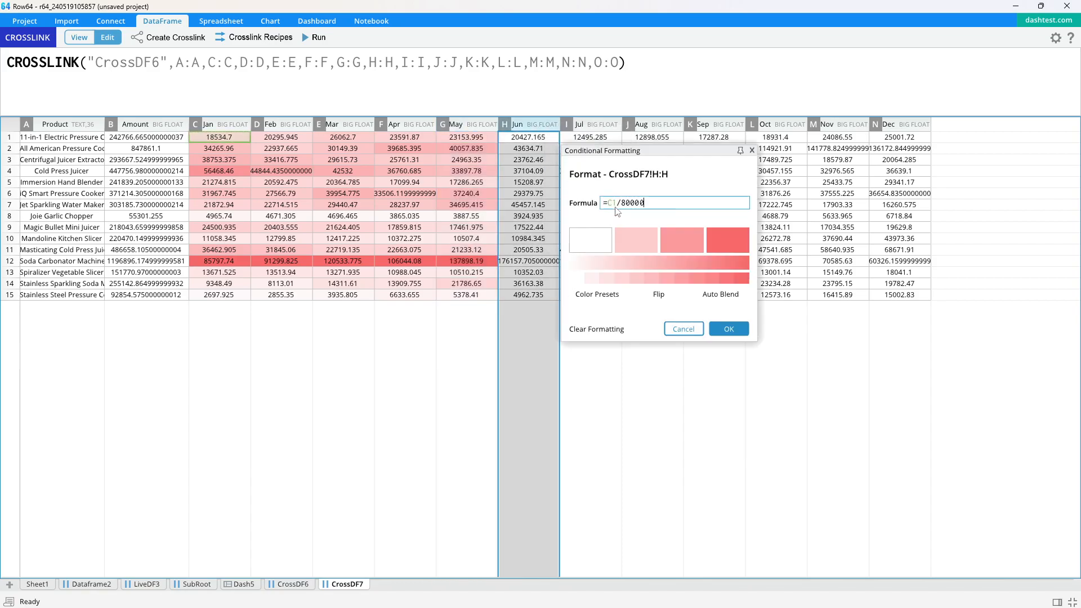
pyautogui.press('BackSpace')
pyautogui.write('H')
pyautogui.click(730, 329)
# Apply the same conditional formatting to the Jul column with the formula =I1/80000.
pyautogui.click(592, 123)
pyautogui.rightClick(593, 123)
pyautogui.click(625, 153)
pyautogui.click(715, 206)
pyautogui.write('=C1/80000')
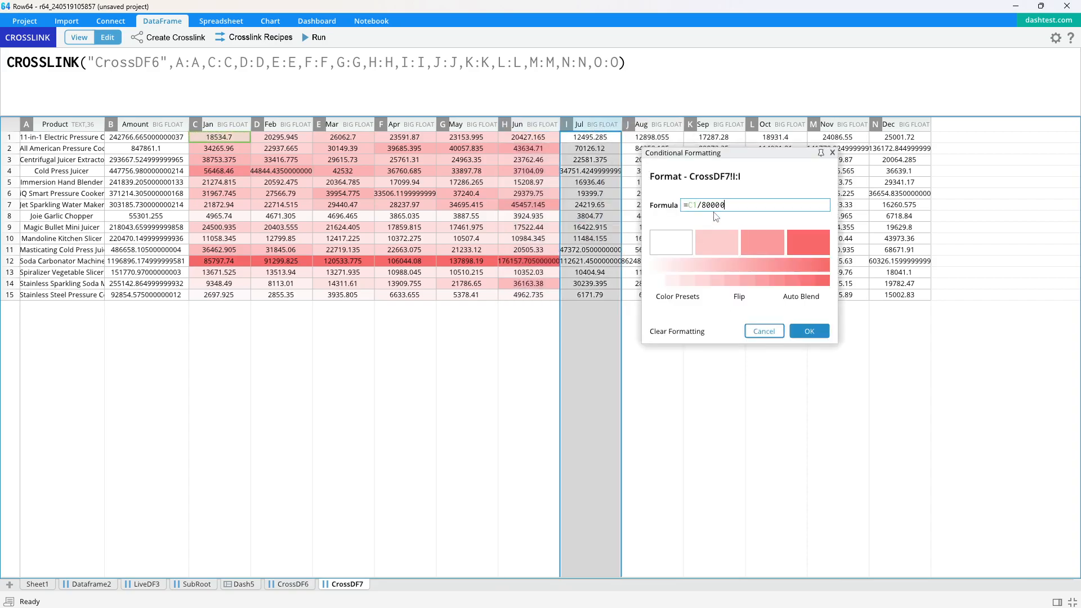
pyautogui.press('BackSpace')
pyautogui.write('I')
pyautogui.click(806, 331)
# Apply the same conditional formatting to the Aug column with the formula =J1/80000.
pyautogui.click(653, 124)
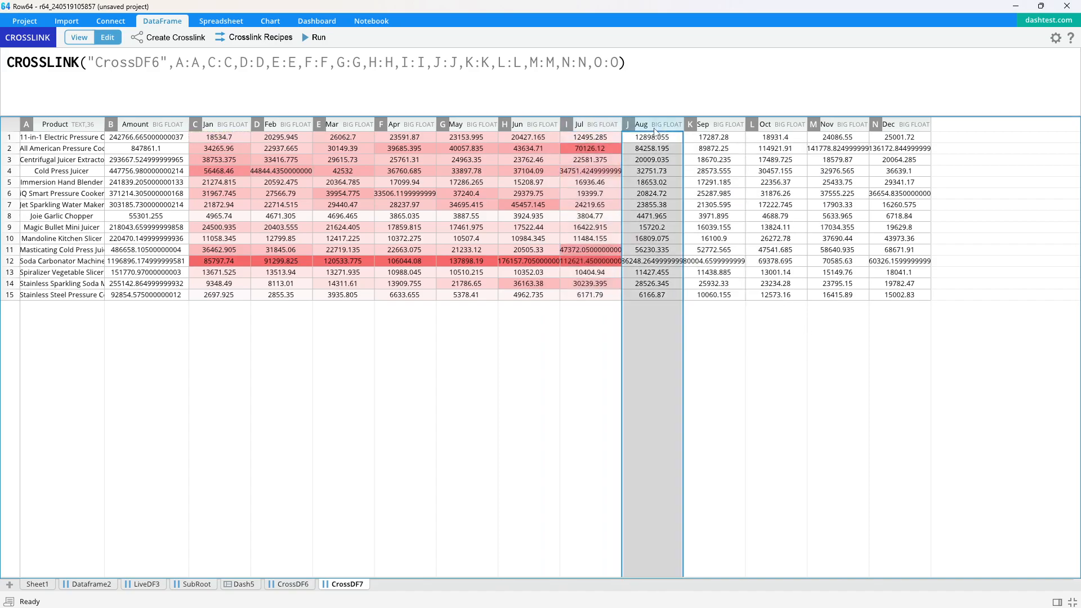
pyautogui.rightClick(653, 124)
pyautogui.click(687, 152)
pyautogui.click(768, 209)
pyautogui.write('=C1/80000')
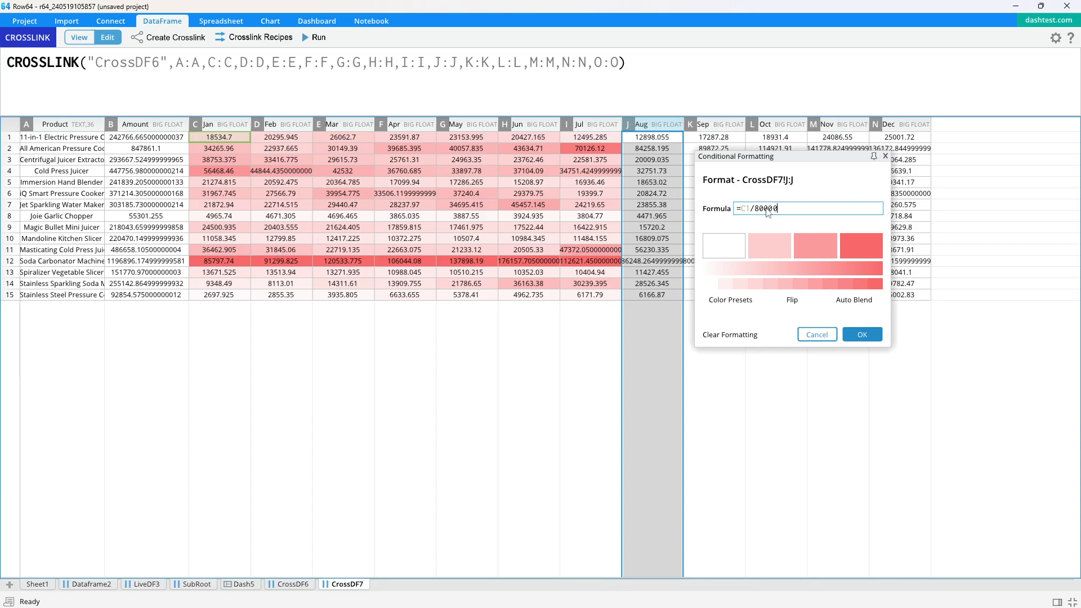
pyautogui.write('J')
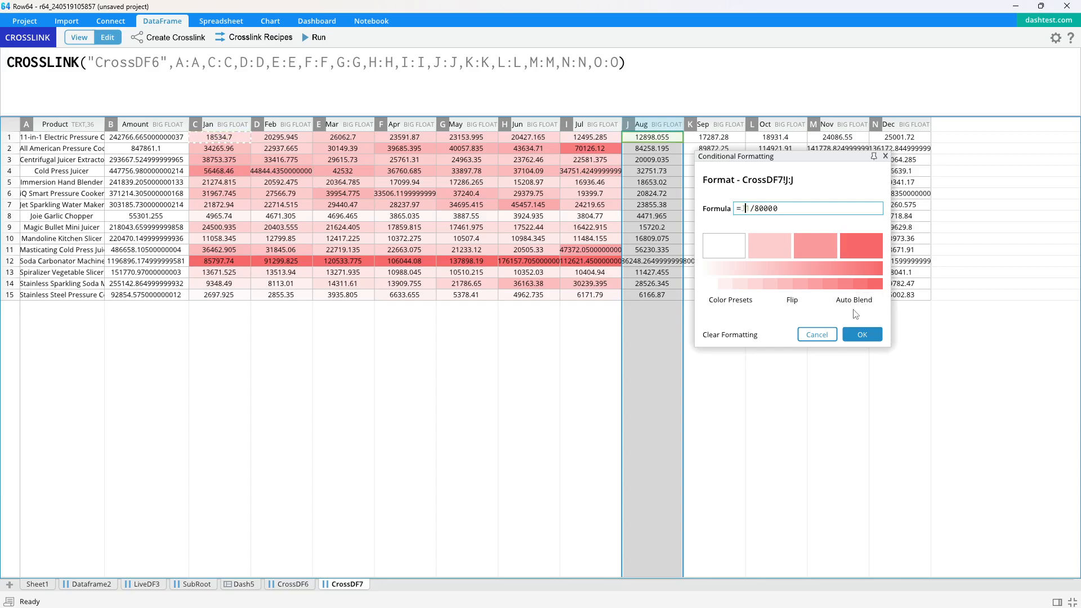
pyautogui.click(862, 335)
# Apply the same conditional formatting to the Sep column with the formula =K1/80000.
pyautogui.click(716, 124)
pyautogui.rightClick(717, 124)
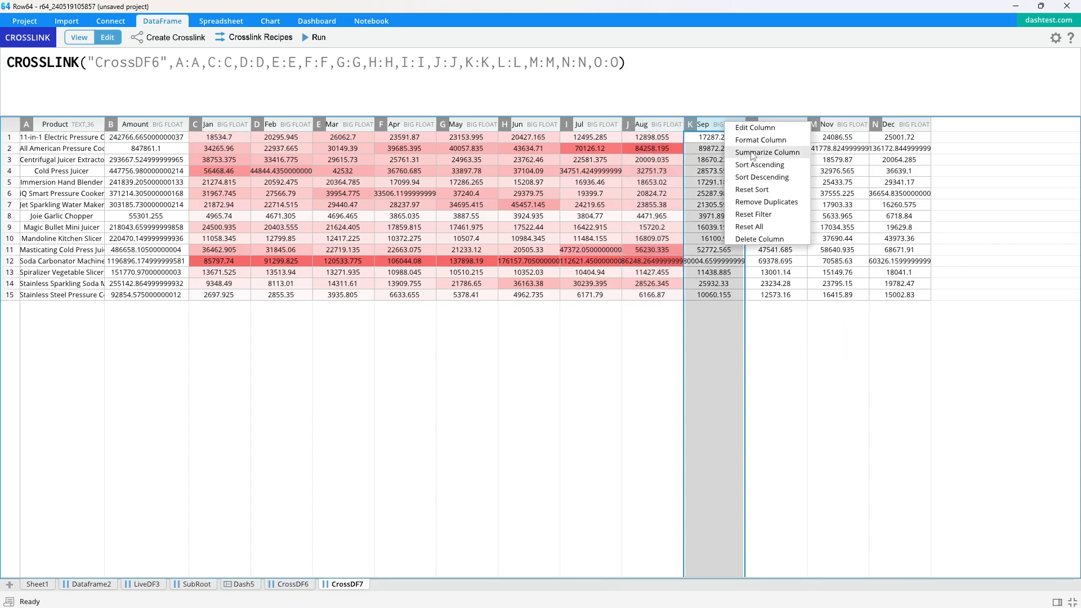
pyautogui.click(752, 154)
pyautogui.click(818, 203)
pyautogui.write('=C1/80000')
pyautogui.moveTo(804, 207); pyautogui.dragTo(799, 206)
pyautogui.write('K')
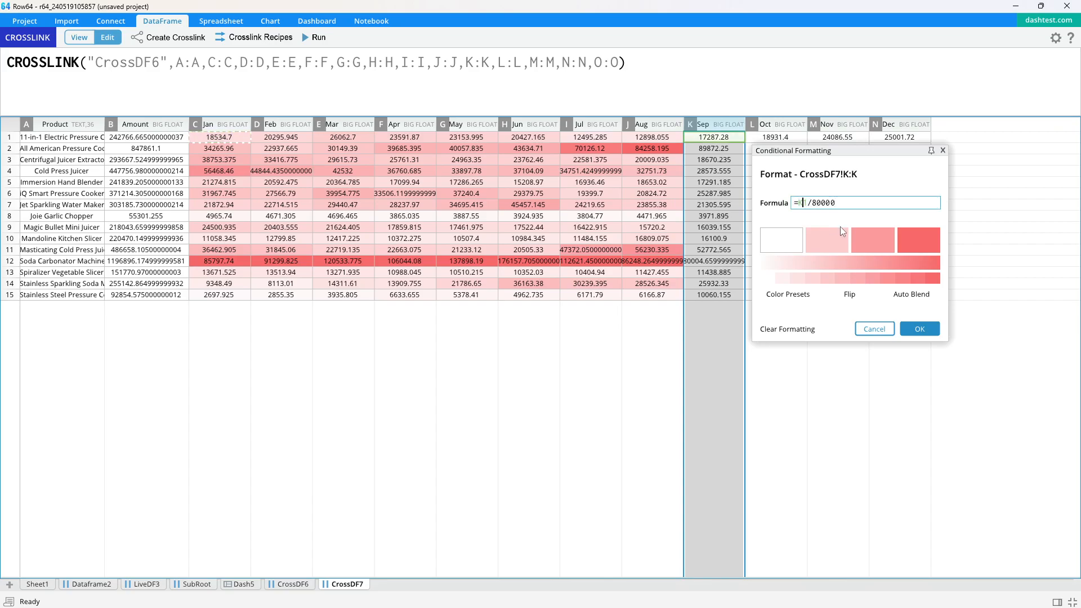
pyautogui.click(932, 325)
# Apply the same conditional formatting to the Oct column with the formula =L1/80000.
pyautogui.click(788, 124)
pyautogui.rightClick(788, 124)
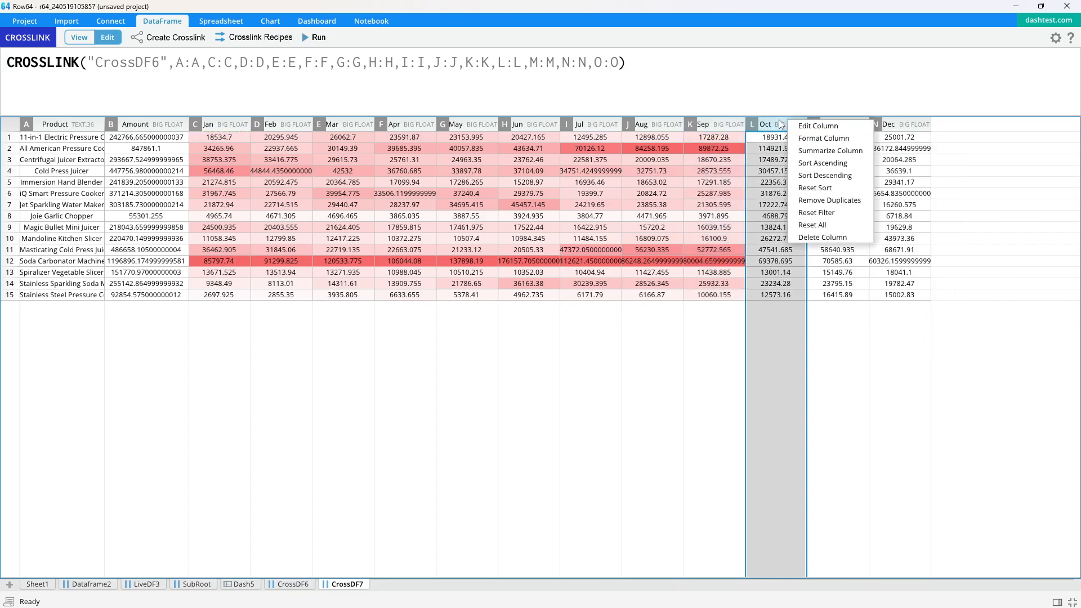
pyautogui.click(819, 139)
pyautogui.click(875, 200)
pyautogui.write('=C1/80000')
pyautogui.moveTo(871, 200); pyautogui.dragTo(867, 201)
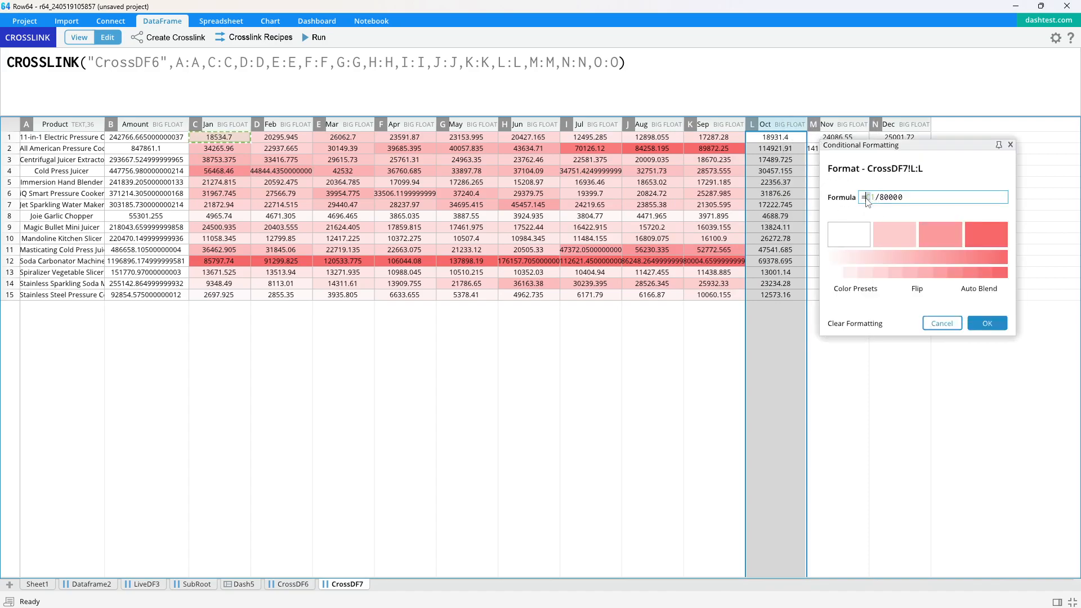
pyautogui.write('L')
pyautogui.click(987, 324)
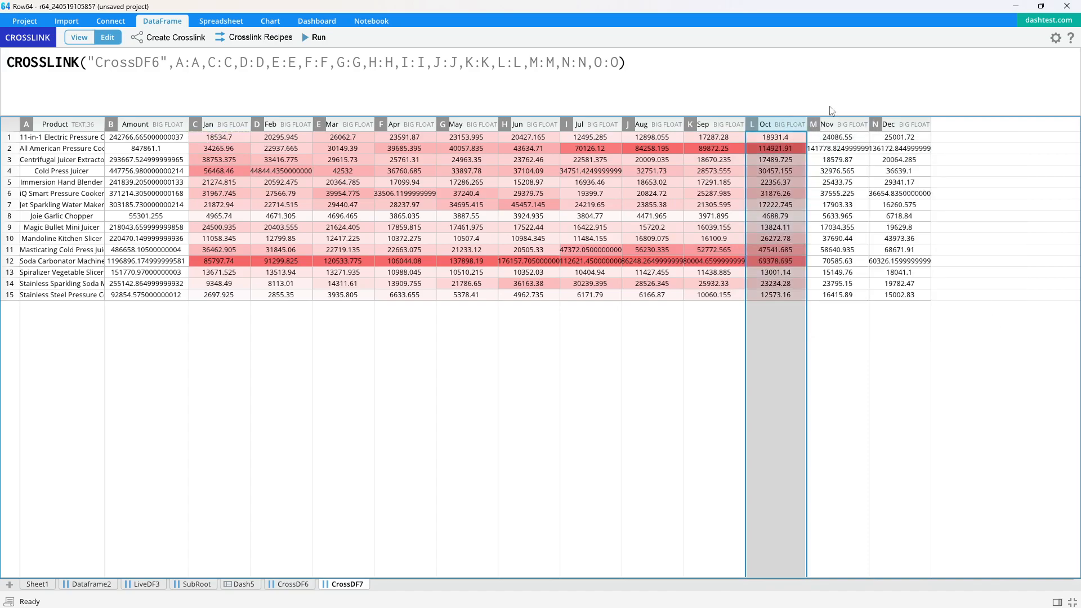
# Apply the same conditional formatting to the Nov column with the formula =M1/80000.
pyautogui.click(839, 121)
pyautogui.rightClick(839, 122)
pyautogui.click(888, 140)
pyautogui.click(952, 196)
pyautogui.write('=C1/80000')
pyautogui.moveTo(934, 196); pyautogui.dragTo(940, 197)
pyautogui.write('M')
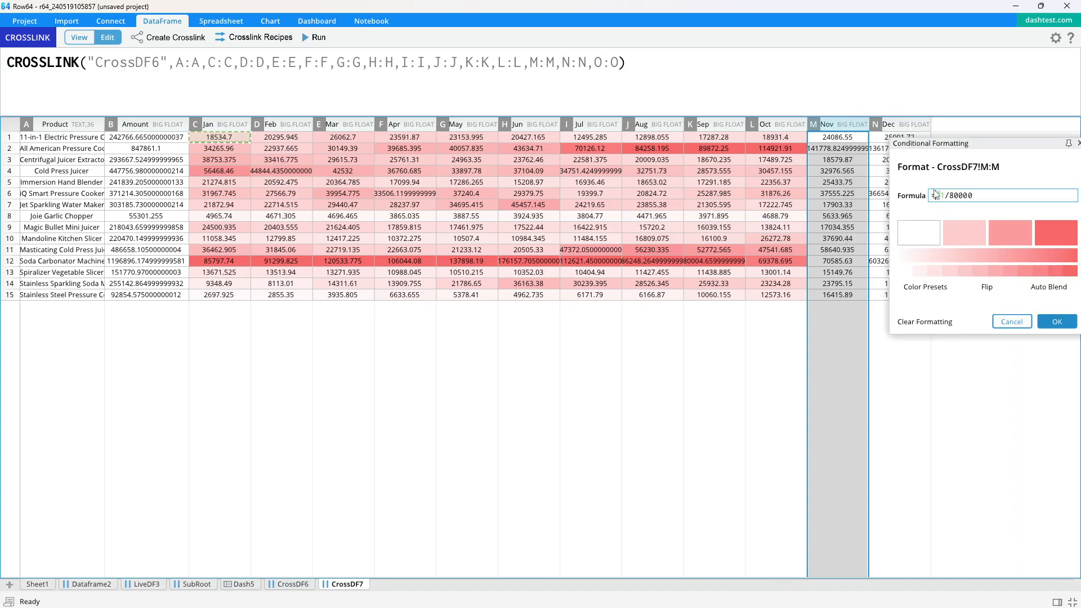
pyautogui.click(1061, 325)
# Apply the same conditional formatting to the Dec column with the formula =N1/80000.
pyautogui.click(904, 121)
pyautogui.rightClick(905, 121)
pyautogui.click(941, 152)
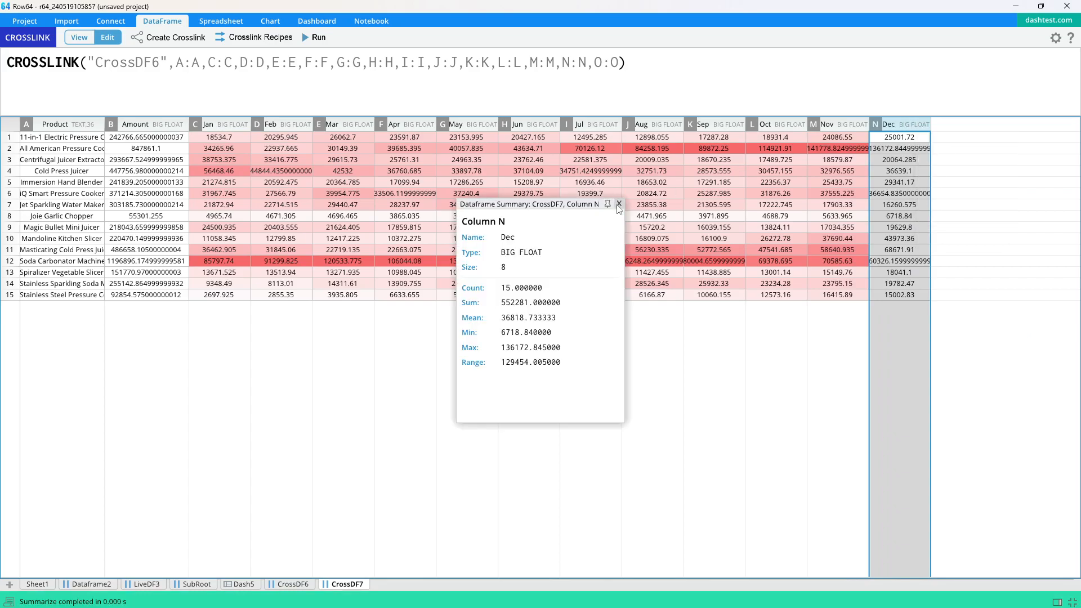
pyautogui.click(619, 204)
pyautogui.rightClick(908, 126)
pyautogui.click(948, 144)
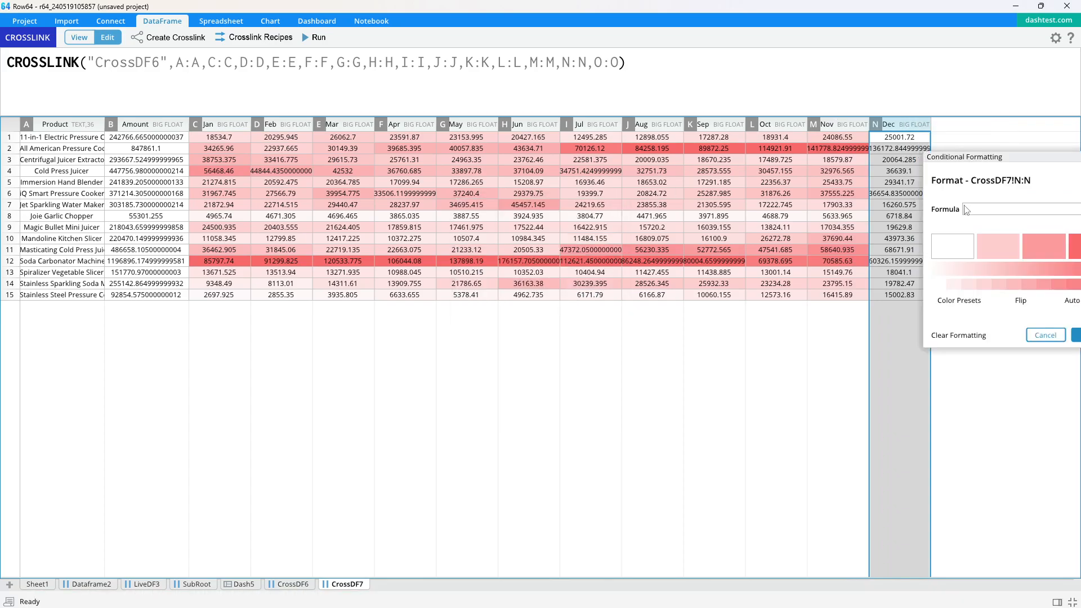
pyautogui.click(975, 209)
pyautogui.press('BackSpace')
pyautogui.write('N1/80000')
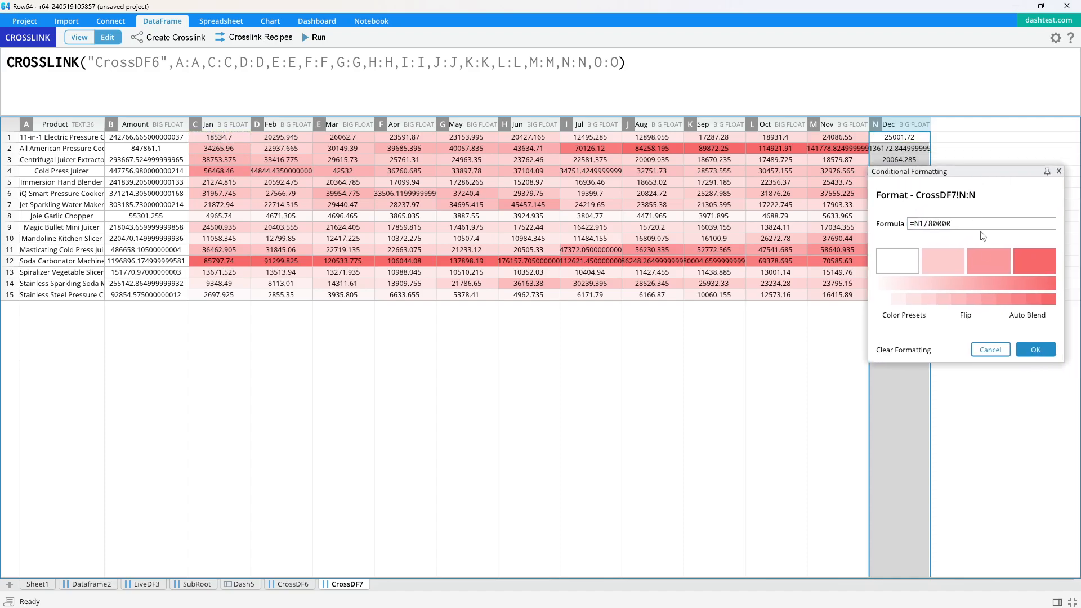
pyautogui.click(1036, 349)
pyautogui.click(714, 193)
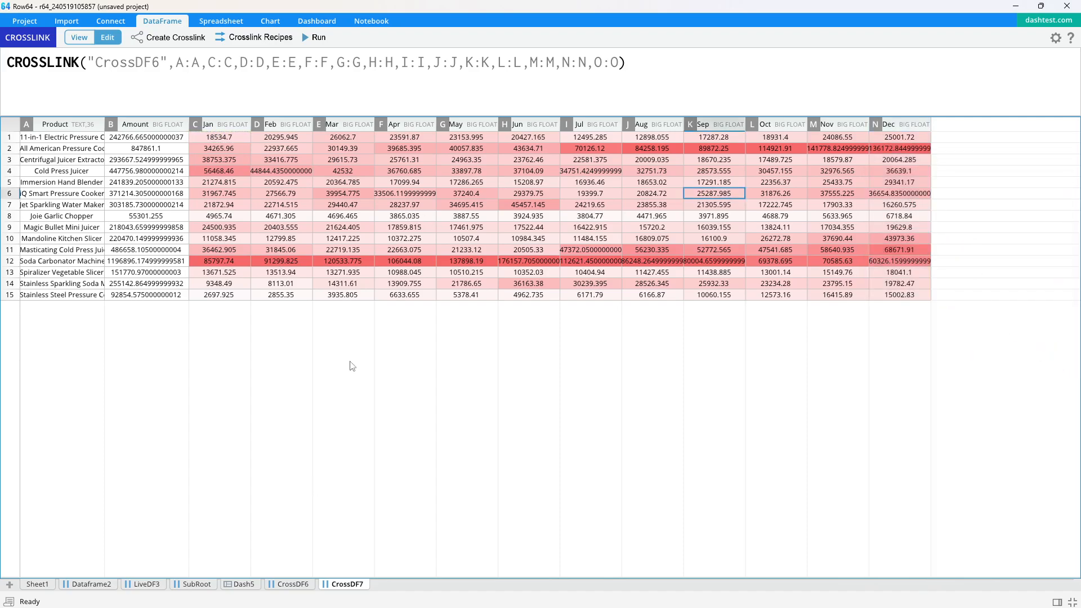
# Rename the CrossDF7 sheet as Seasonal.
pyautogui.click(243, 584)
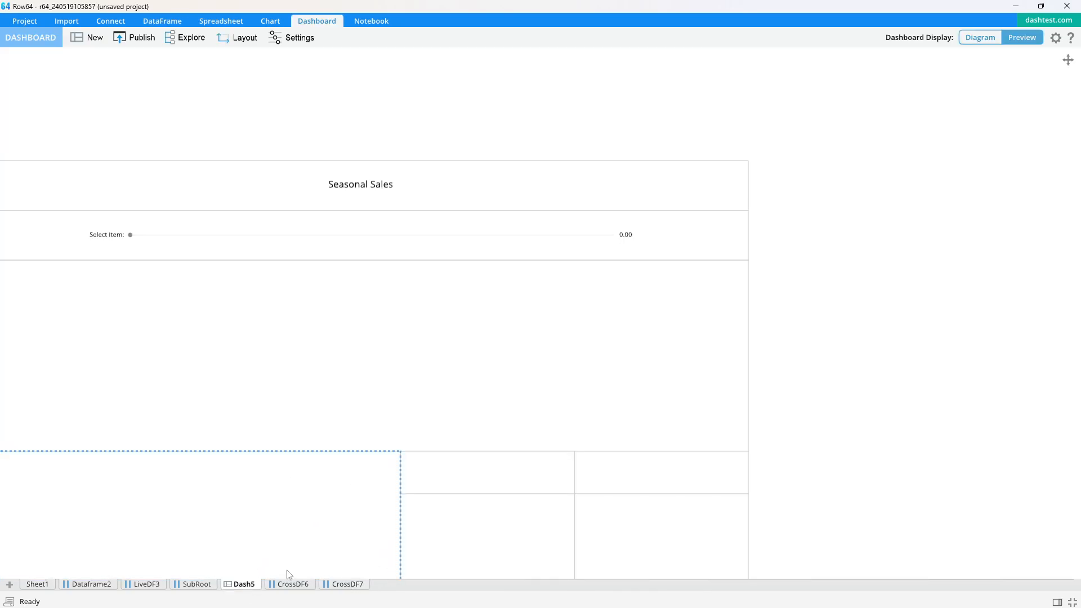
pyautogui.click(347, 585)
pyautogui.rightClick(347, 592)
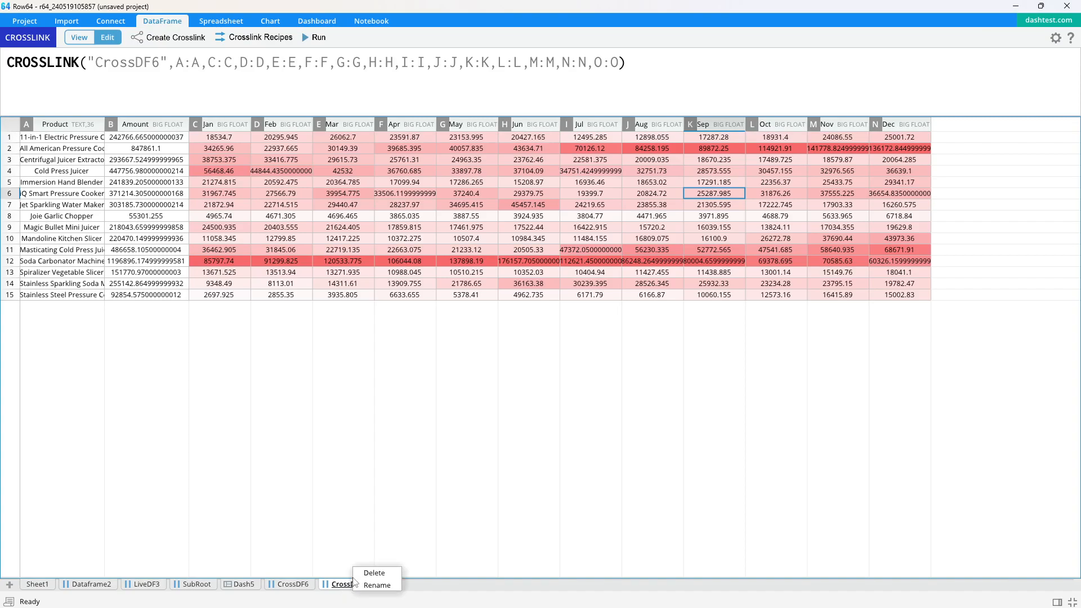
pyautogui.click(374, 582)
pyautogui.write('Seasona')
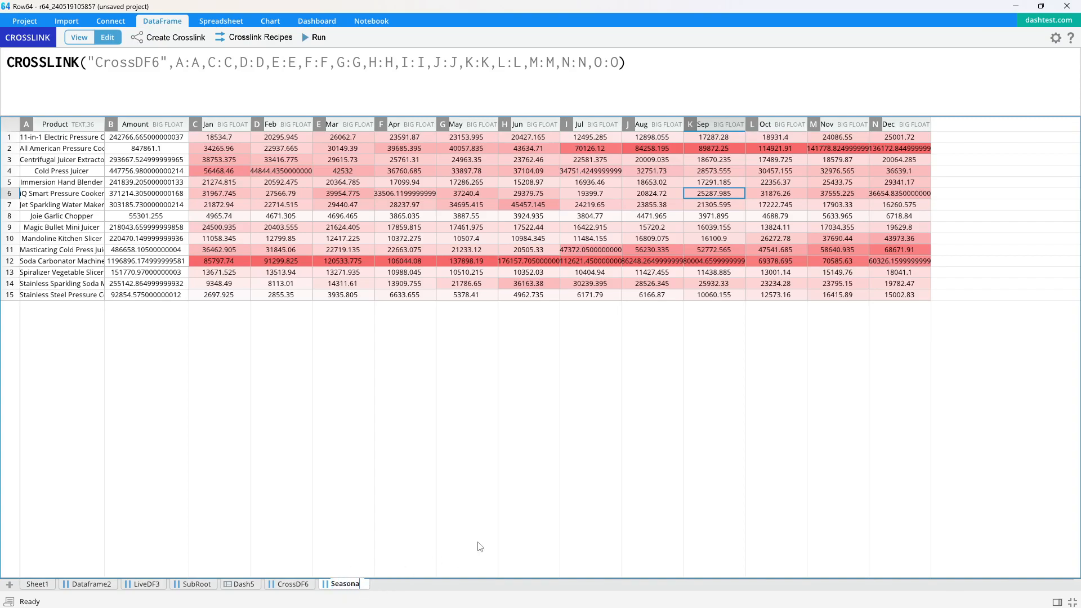
pyautogui.write('l')
pyautogui.press('Return')
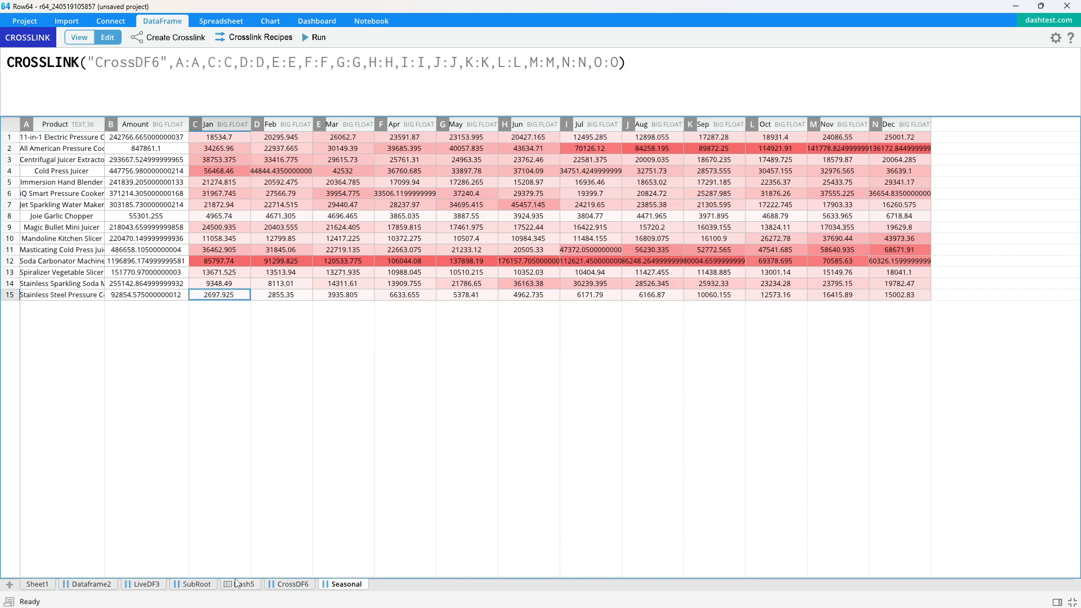
# Show the Seasonal table in the wide pane below the slider on Dash5 and publish the dashboard to the temp group as seasonal-02.
pyautogui.click(252, 589)
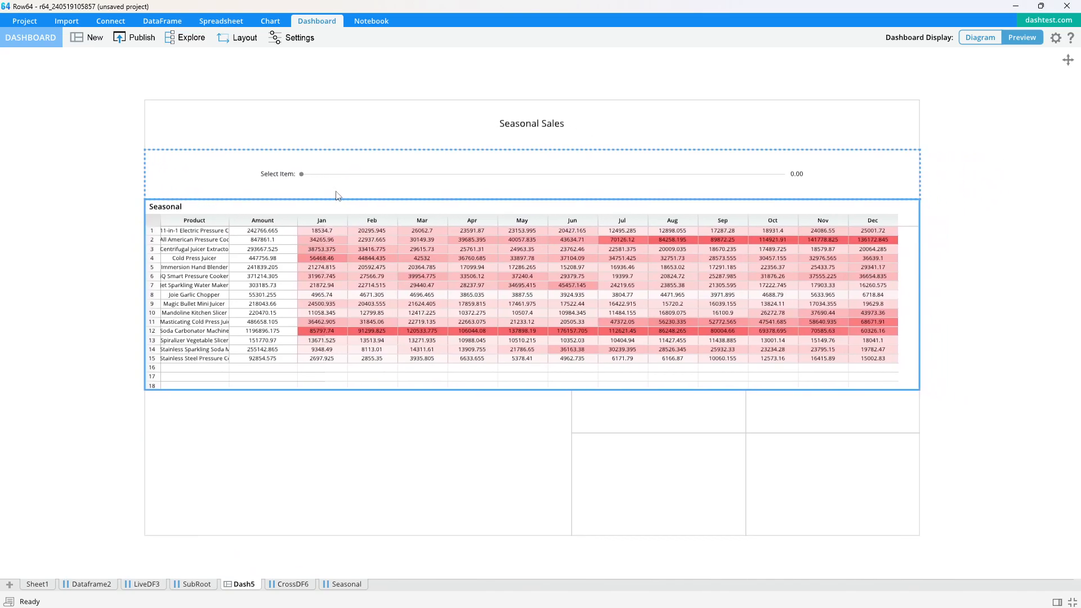
pyautogui.click(135, 37)
pyautogui.click(473, 225)
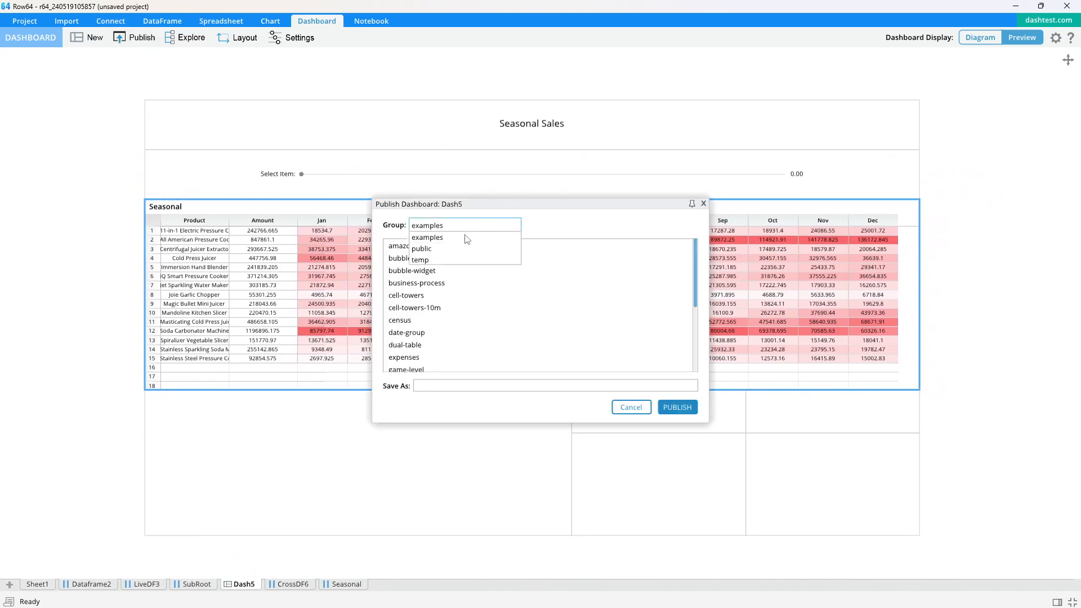
pyautogui.click(457, 244)
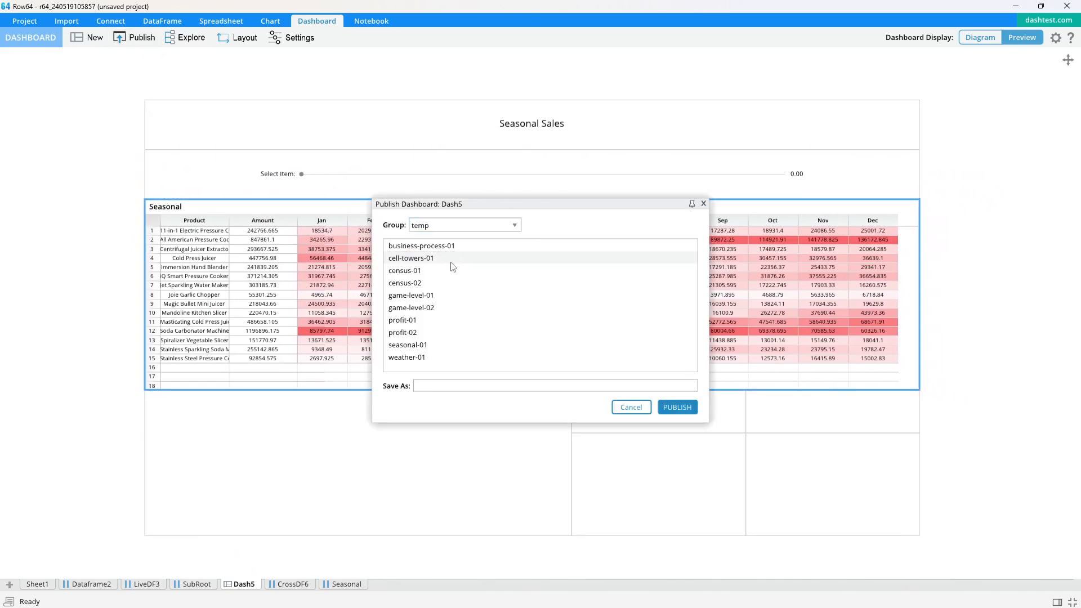
pyautogui.click(436, 345)
pyautogui.click(451, 386)
pyautogui.press('BackSpace')
pyautogui.write('2')
pyautogui.click(676, 410)
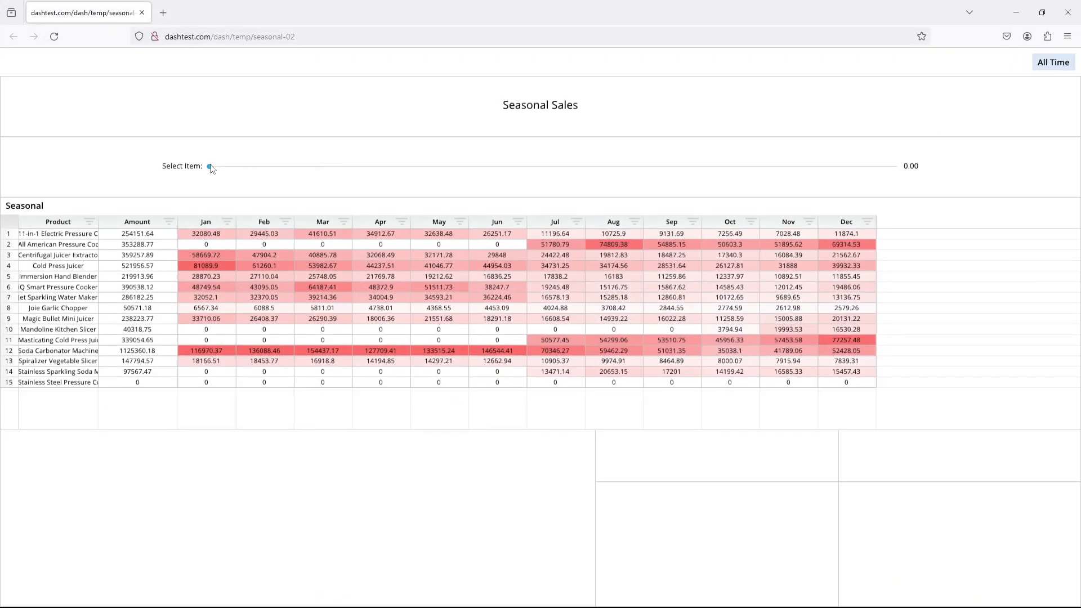
# Move the Select Item slider on the published dashboard to about 0.16 to test how the Seasonal table blends.
pyautogui.moveTo(211, 168); pyautogui.dragTo(321, 161)
pyautogui.hotkey('alt', 'Tab')
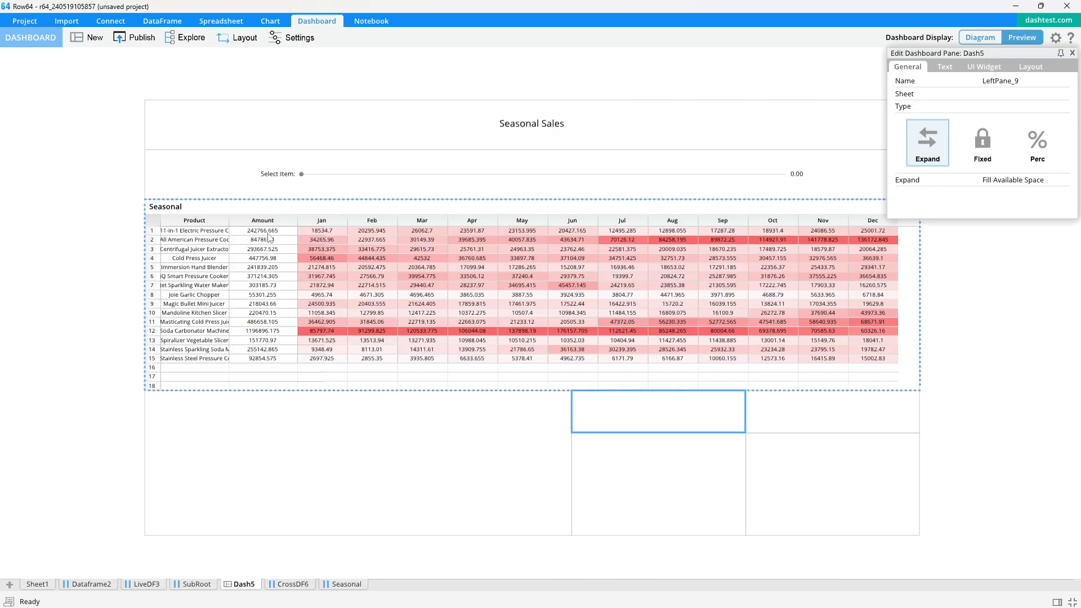
pyautogui.hotkey('alt', 'Tab')
pyautogui.hotkey('alt', 'Tab')
pyautogui.hotkey('alt', 'shift', 'Tab')
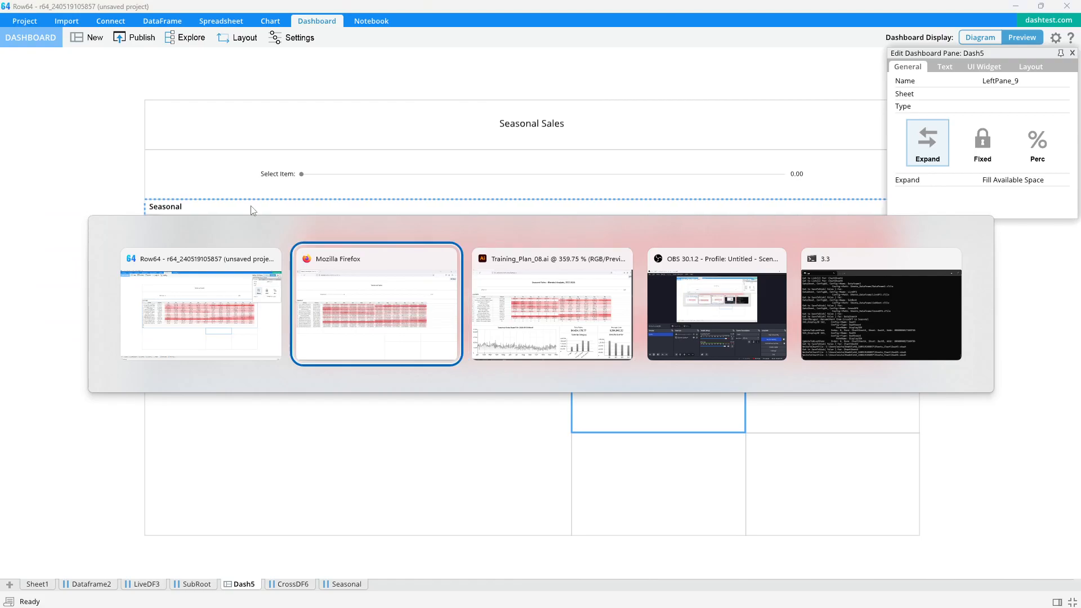
pyautogui.hotkey('alt', 'shift', 'Tab')
# Widen the Seasonal sheet's Product column to fit the full product names and compare the Dash5 table with the published page.
pyautogui.click(198, 586)
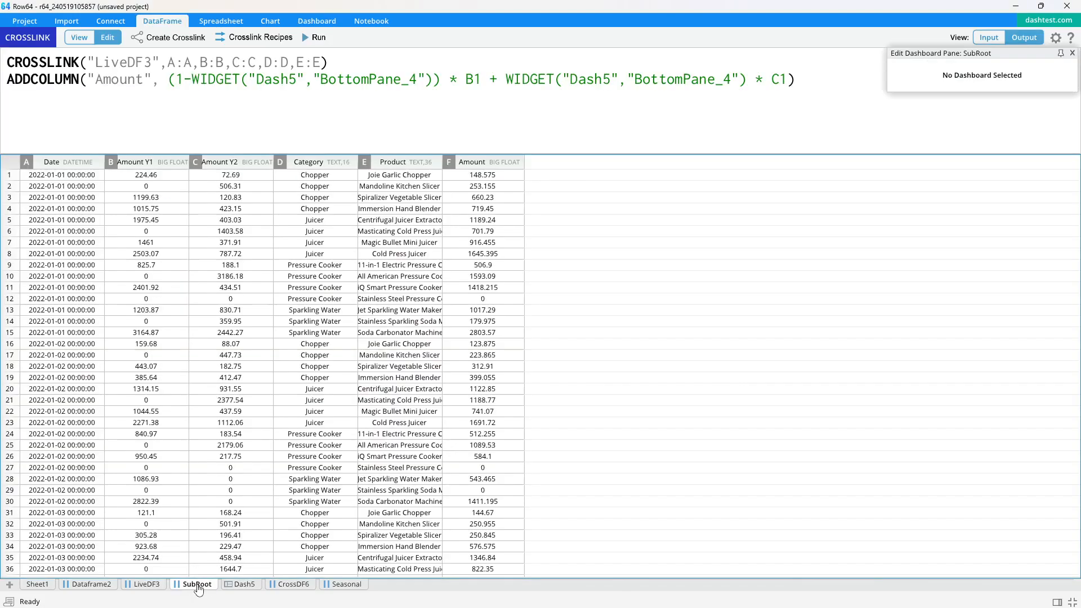
pyautogui.click(346, 586)
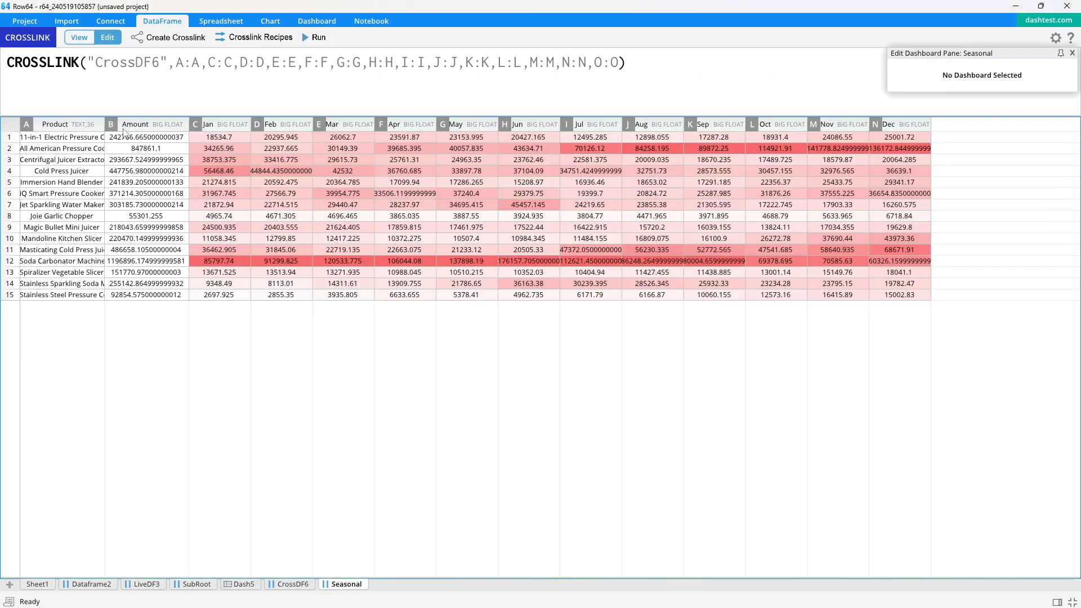
pyautogui.moveTo(105, 126); pyautogui.dragTo(160, 128)
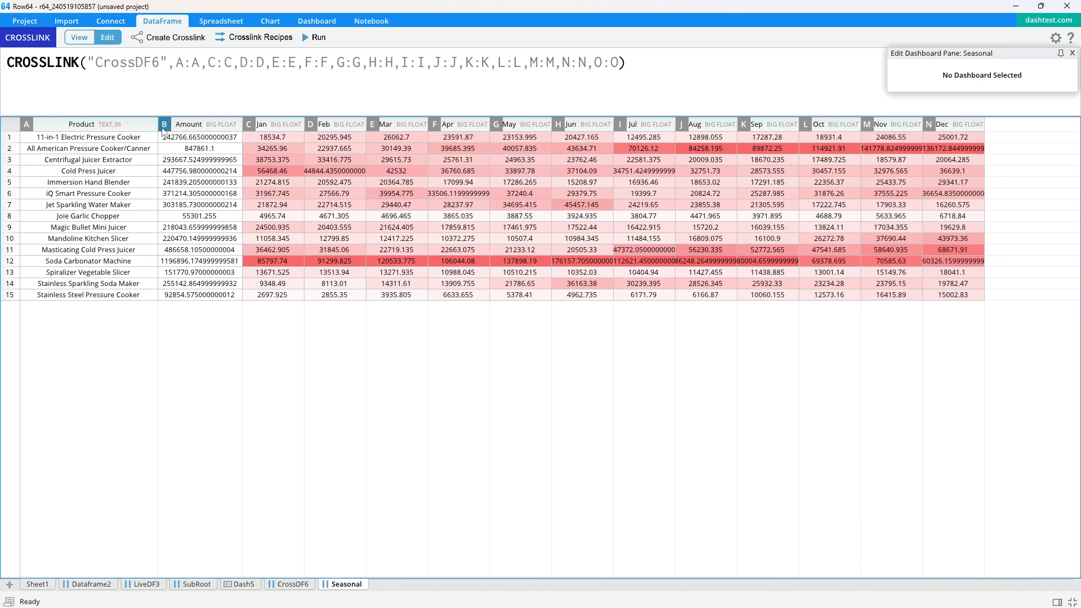
pyautogui.hotkey('alt', 'Tab')
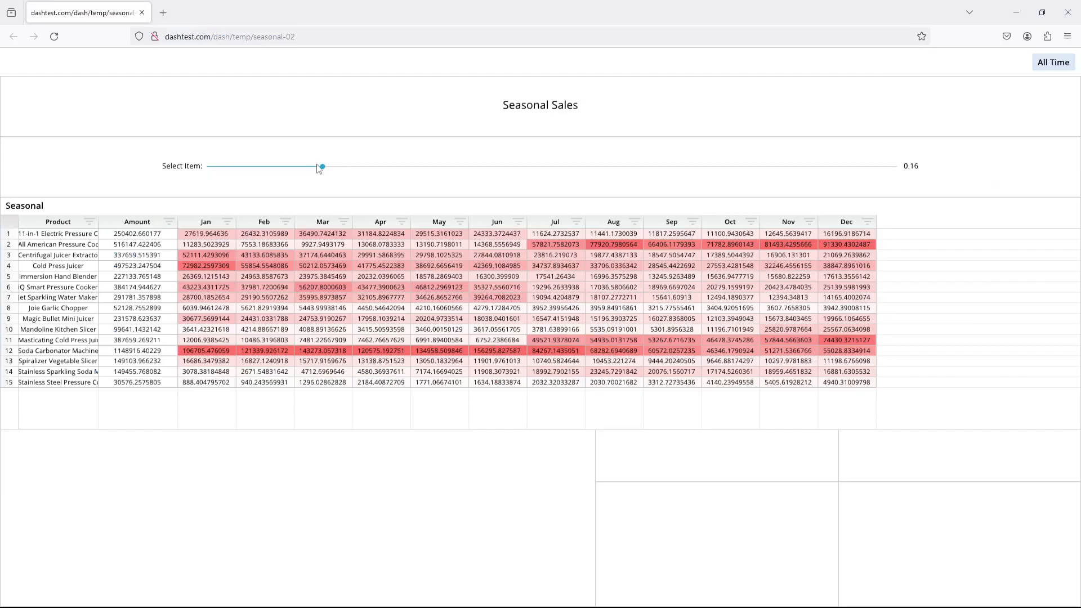
pyautogui.hotkey('alt', 'Tab')
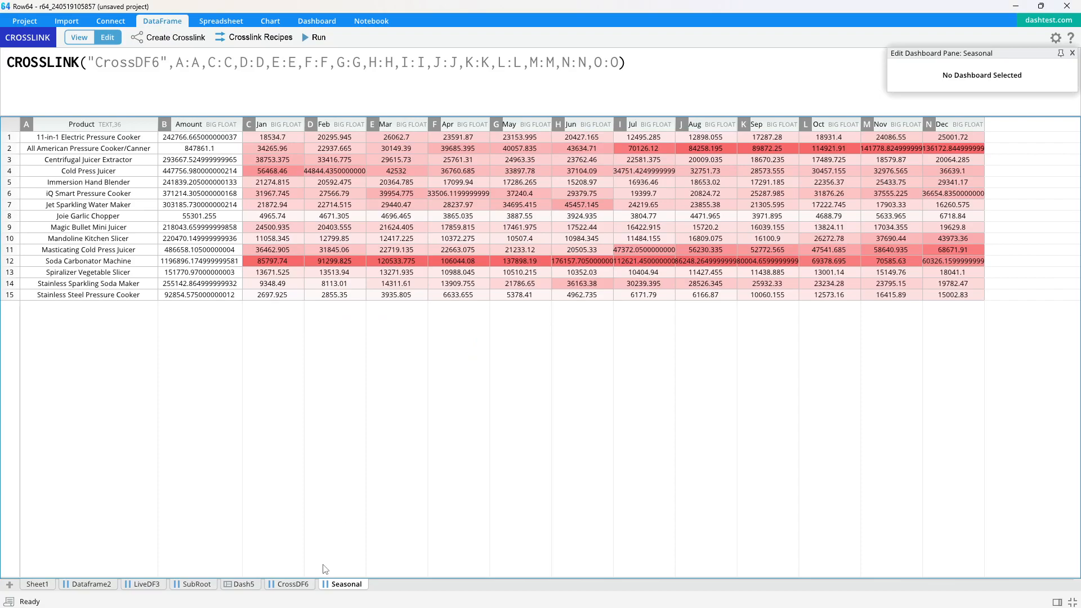
pyautogui.click(243, 585)
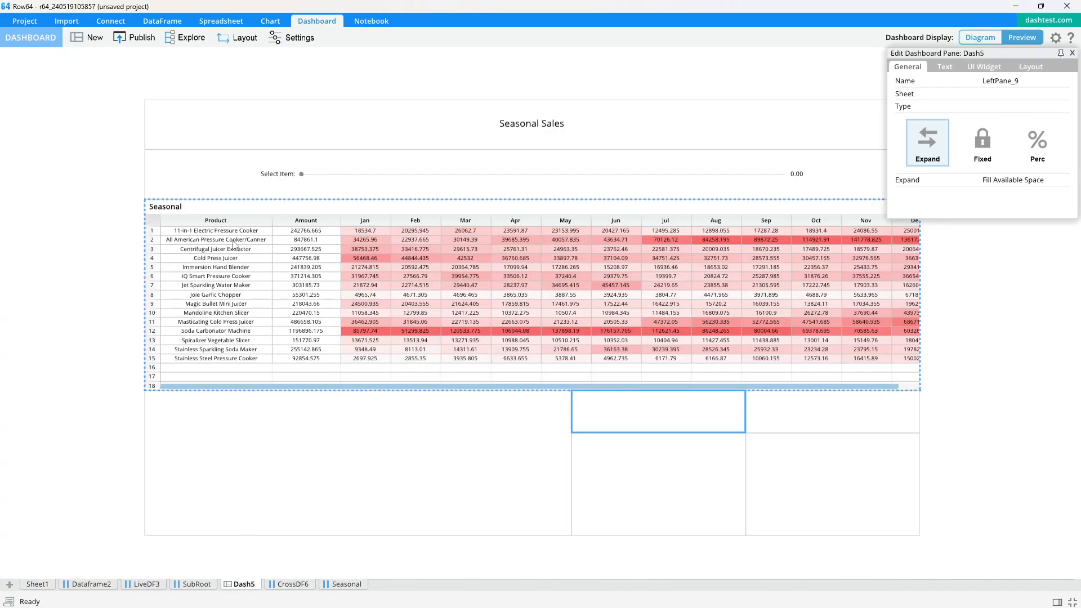
pyautogui.hotkey('alt', 'Tab')
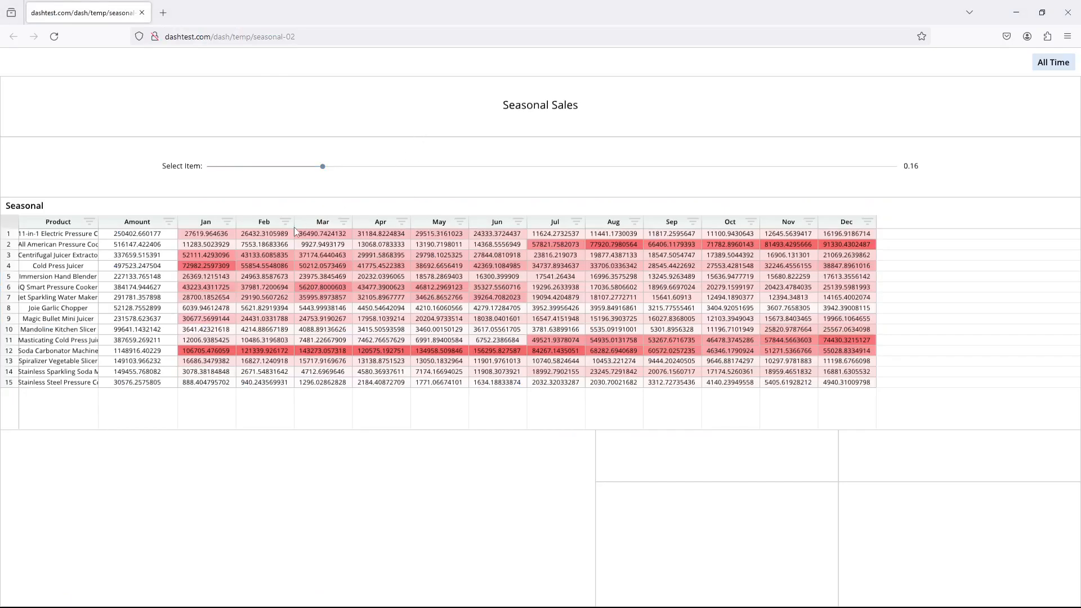
pyautogui.hotkey('alt', 'Tab')
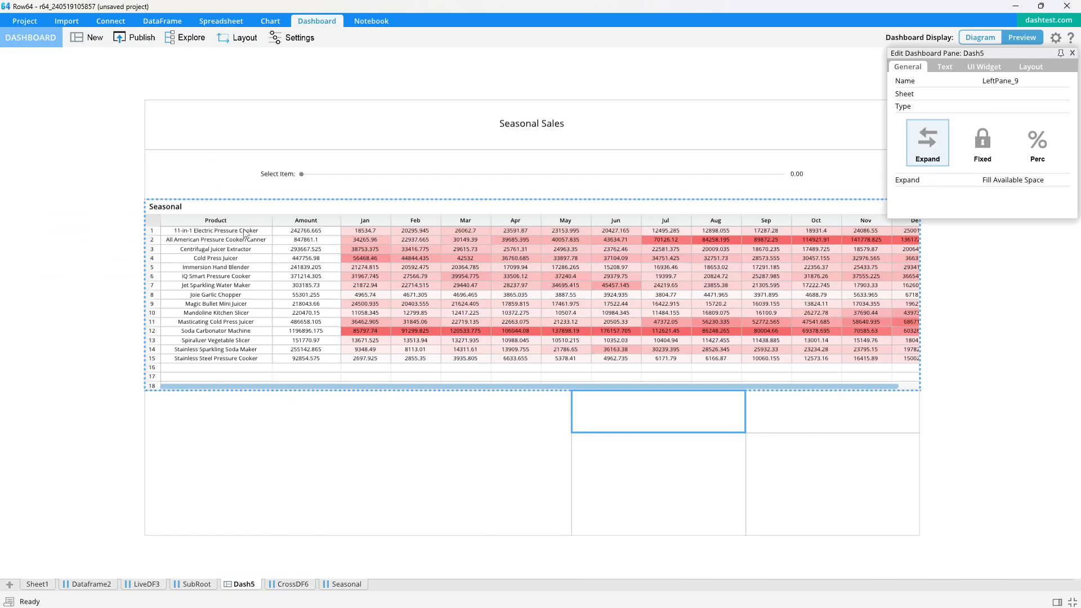
# Narrow the Jan to Dec columns of the Seasonal sheet together to fit the table in its Dash5 pane, and close the published page.
pyautogui.click(347, 585)
pyautogui.moveTo(283, 140); pyautogui.dragTo(930, 135)
pyautogui.click(241, 583)
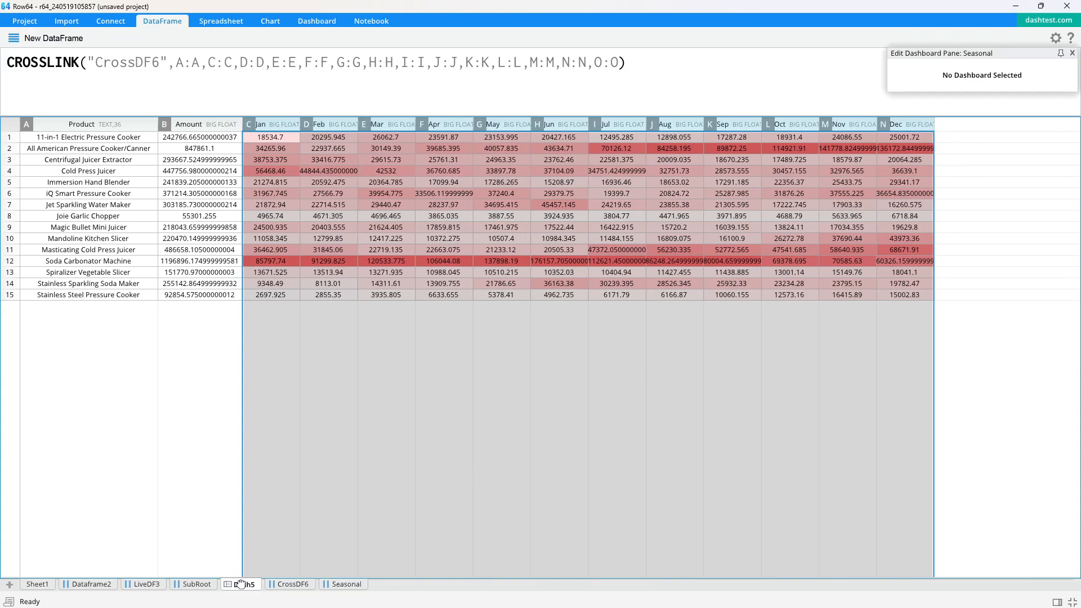
pyautogui.click(1072, 54)
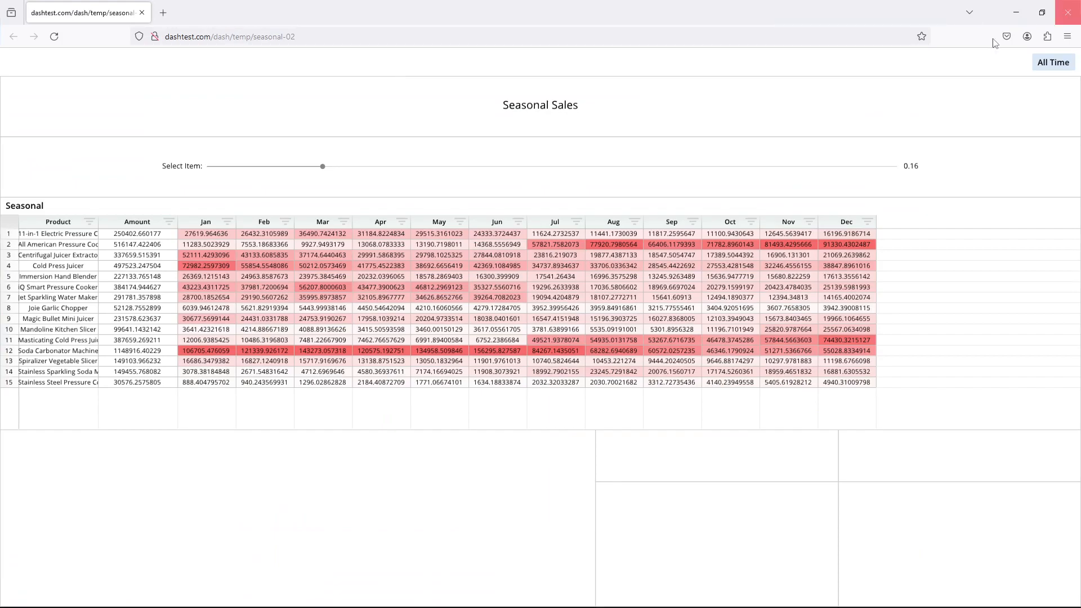
pyautogui.click(1068, 12)
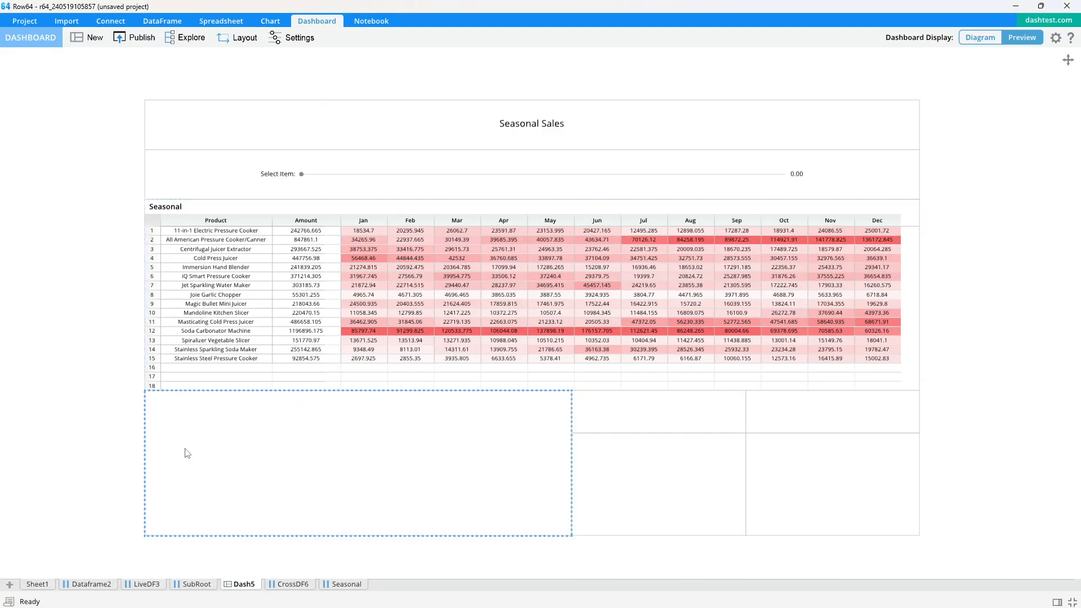
# Compare the SubRoot sheet with the training-plan diagram in Illustrator and examine the reference Seasonal Sales dashboard for its remaining panes.
pyautogui.hotkey('alt', 'Tab')
pyautogui.click(194, 585)
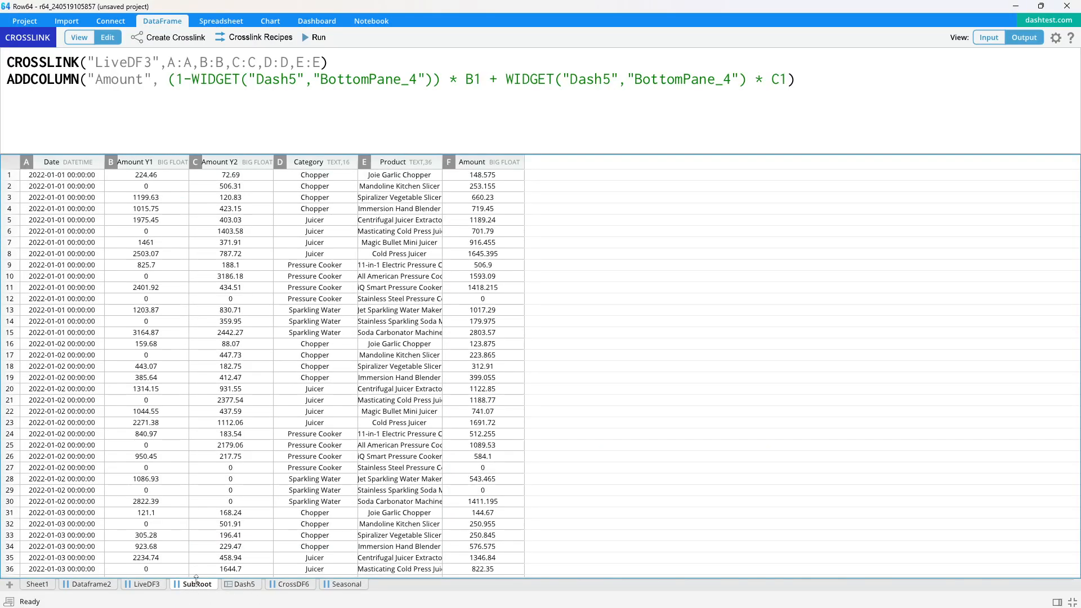
pyautogui.hotkey('alt', 'Tab')
pyautogui.hotkey('alt', 'Tab')
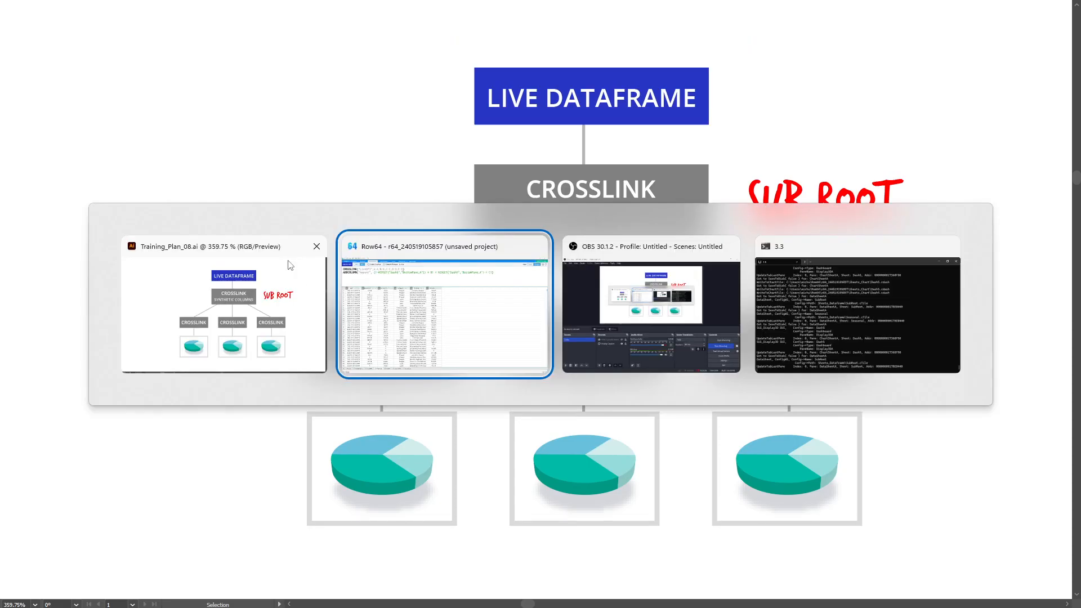
pyautogui.hotkey('alt', 'Tab')
pyautogui.press('space')
pyautogui.moveTo(223, 282); pyautogui.dragTo(818, 280)
pyautogui.moveTo(198, 280); pyautogui.dragTo(796, 278)
pyautogui.moveTo(179, 297); pyautogui.dragTo(963, 269)
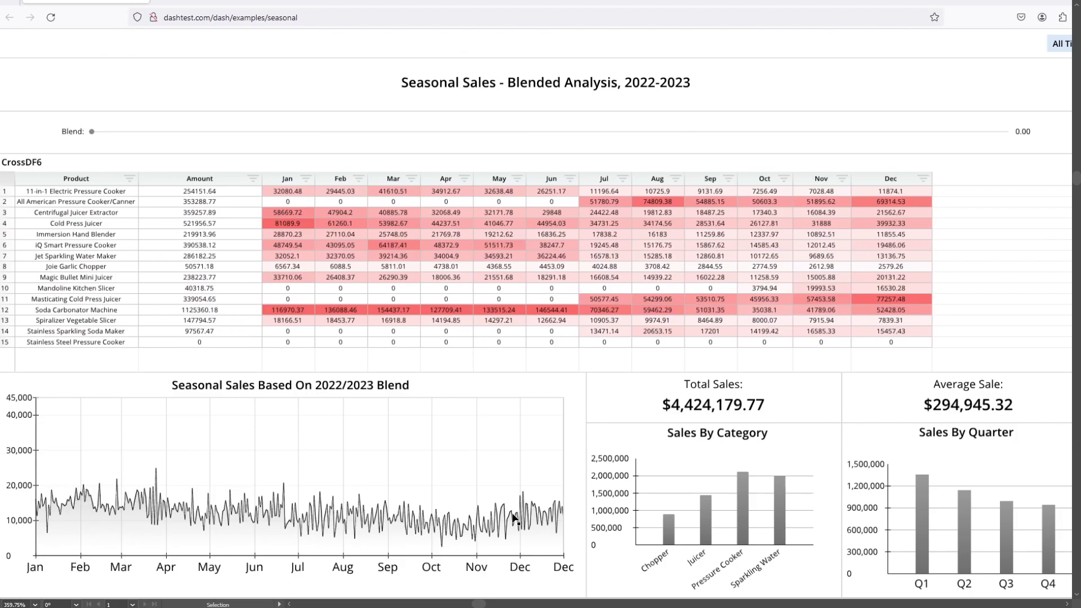
# Return to Row64 and create a Group Sum cross-link dataframe from the Date and Amount columns of SubRoot.
pyautogui.hotkey('alt', 'Tab')
pyautogui.click(68, 163)
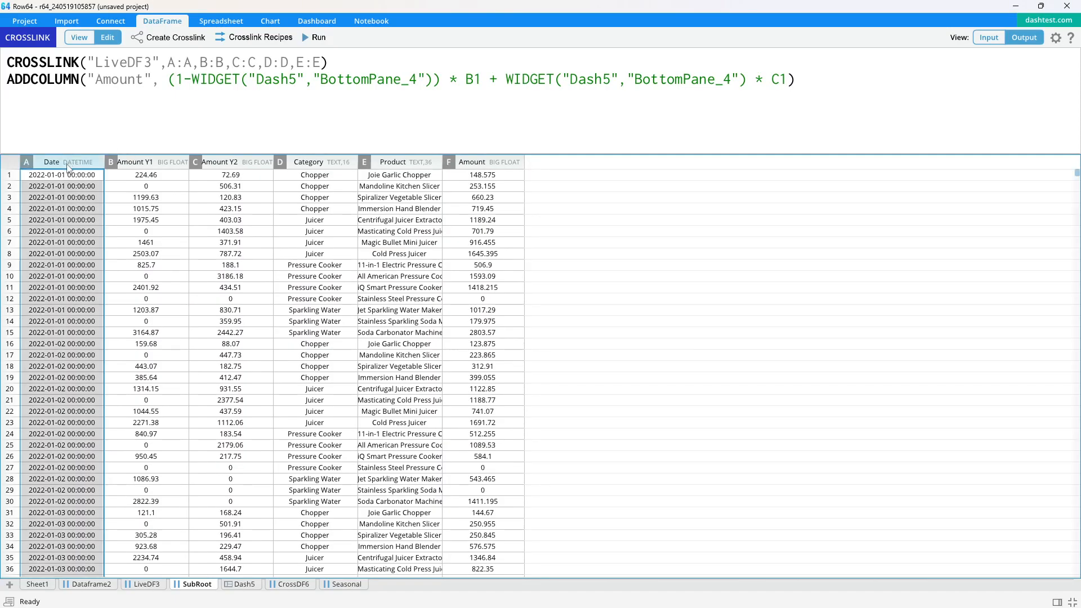
pyautogui.click(494, 163)
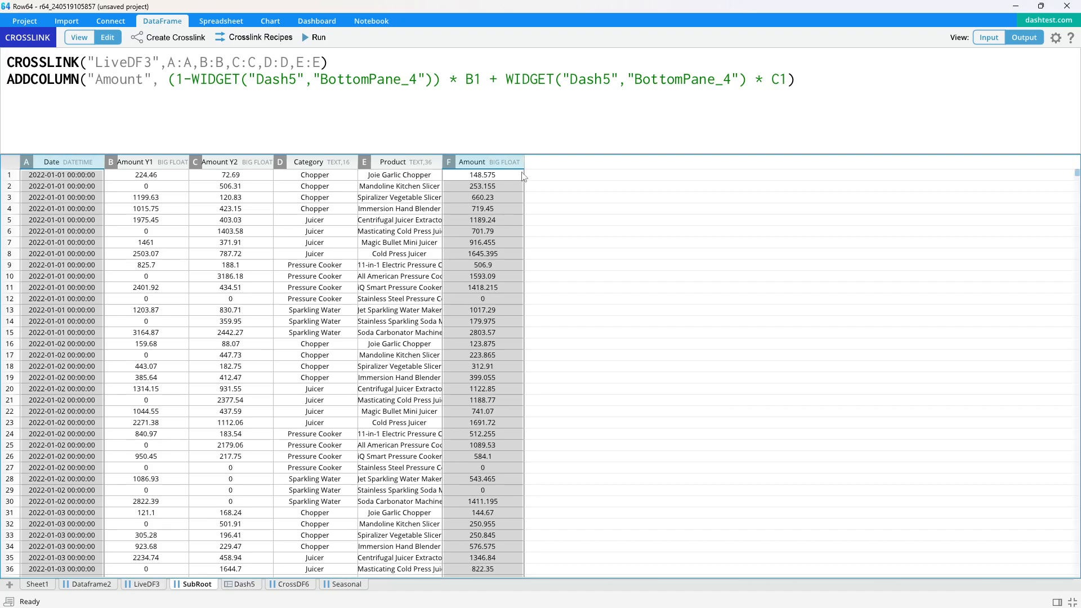
pyautogui.click(169, 38)
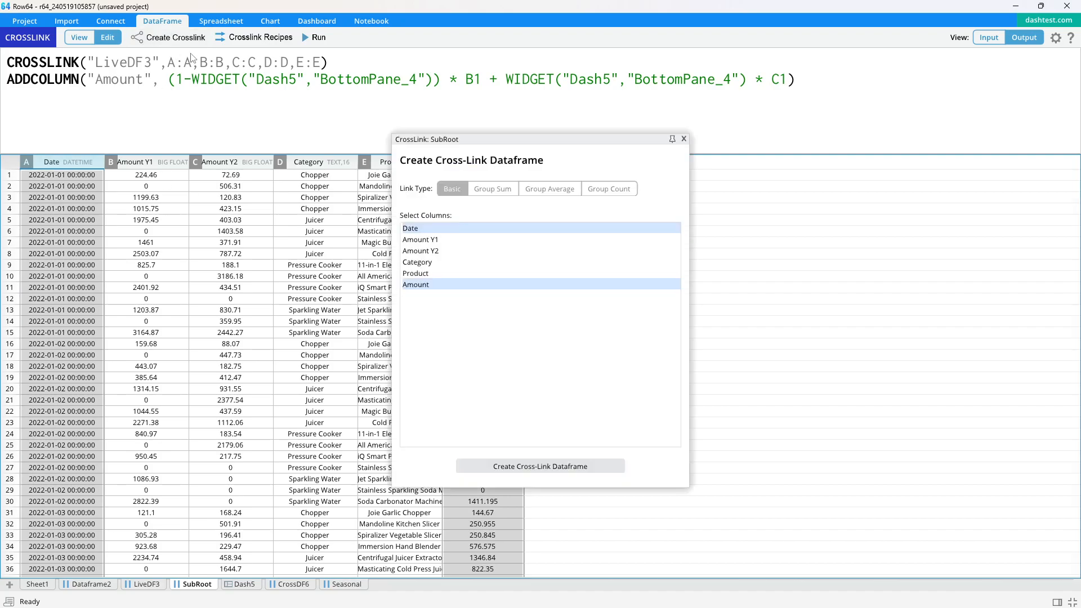
pyautogui.click(493, 190)
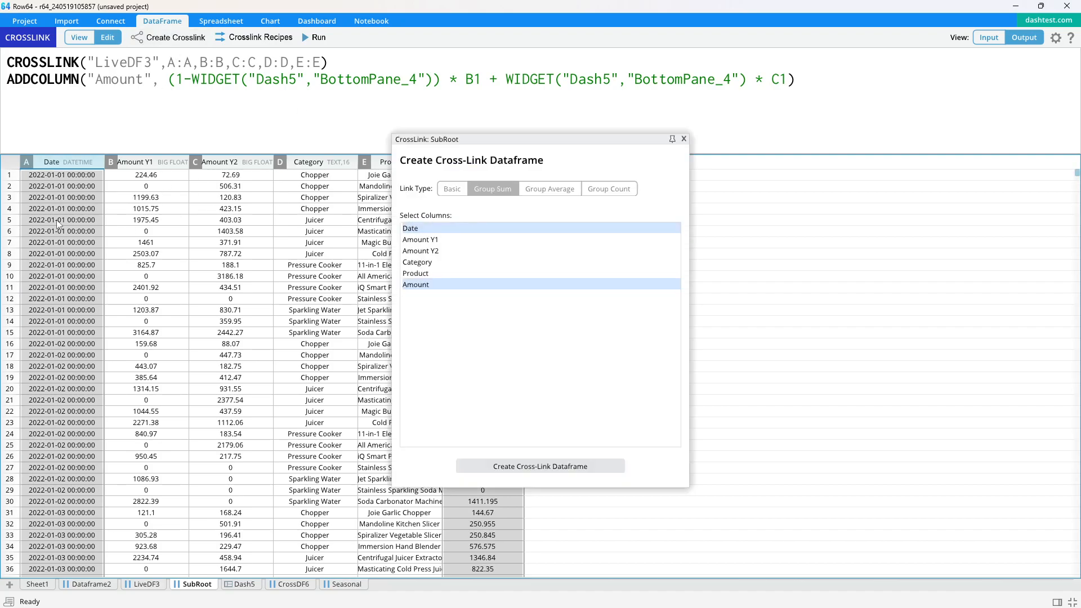
pyautogui.click(538, 468)
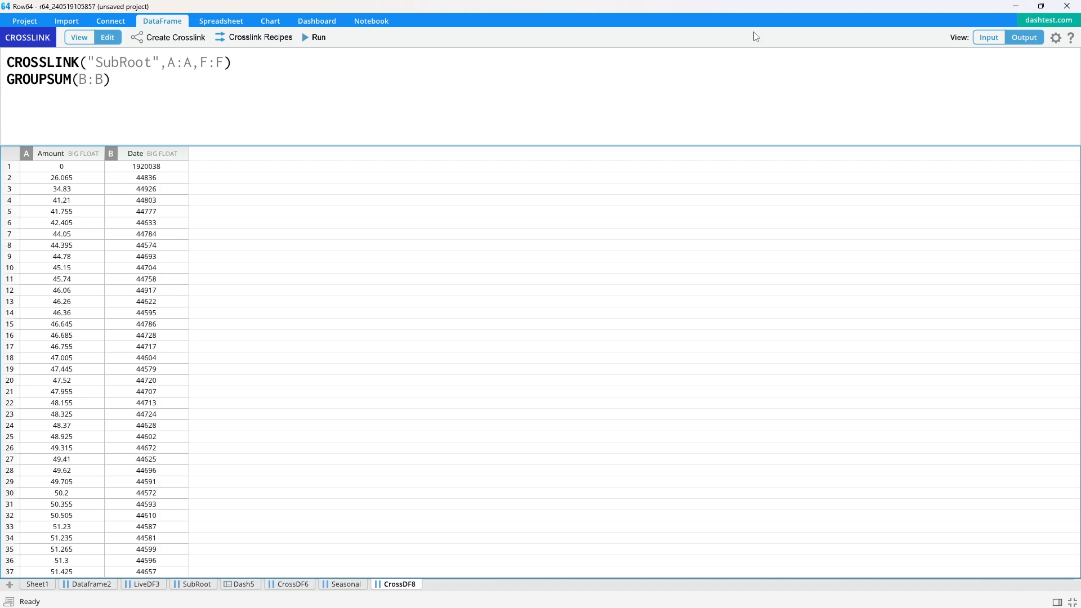
# Change the new crosslink's recipe to group by Date with GROUPSUM(A:A) and run it.
pyautogui.click(980, 39)
pyautogui.click(93, 82)
pyautogui.click(71, 153)
pyautogui.click(132, 84)
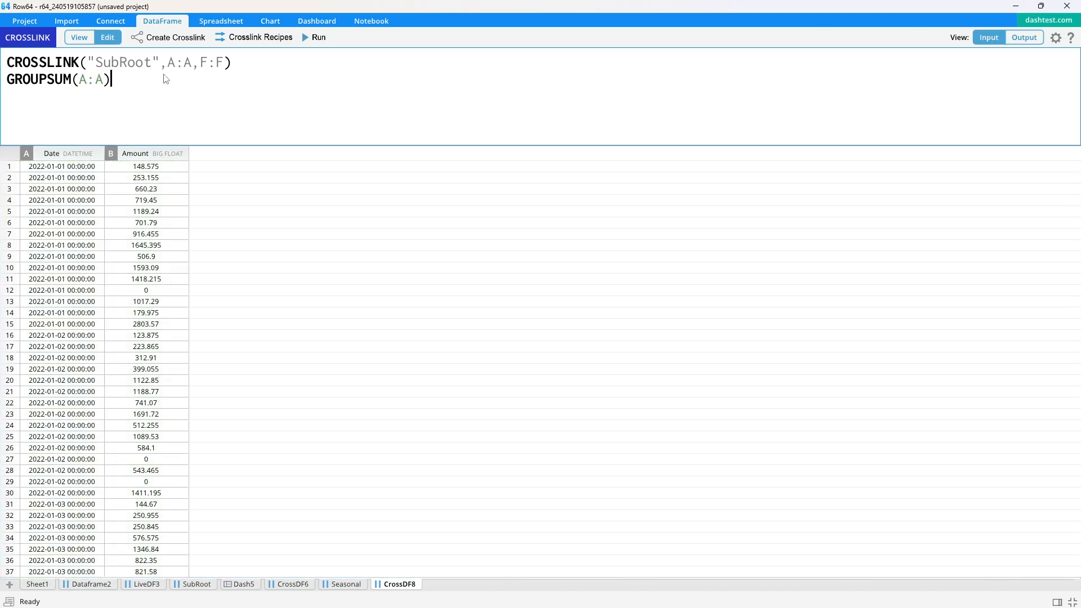
pyautogui.click(313, 38)
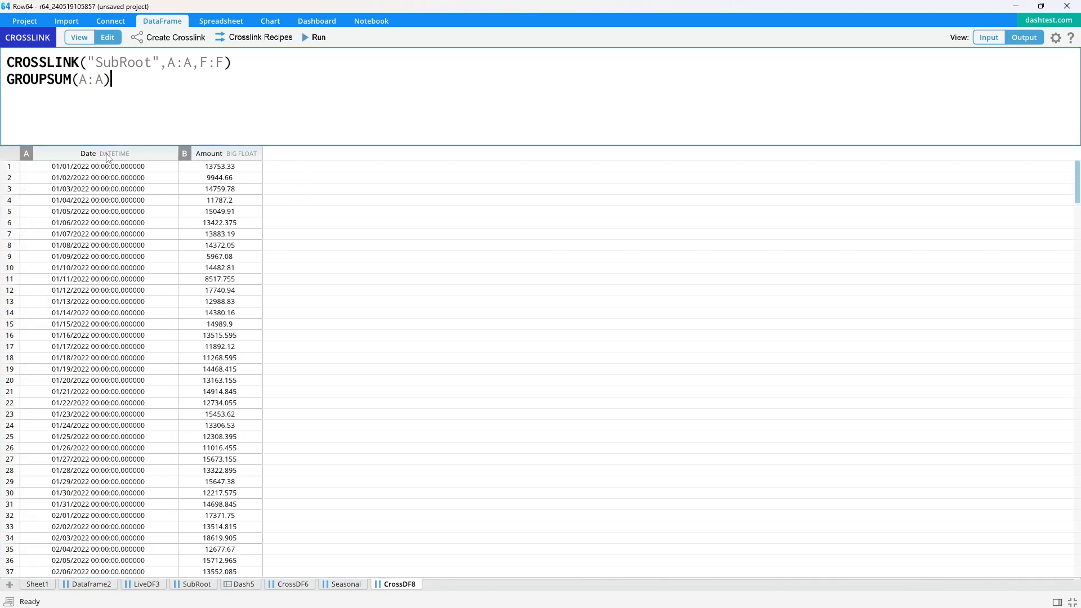
# Create a line chart from the grouped Date and Amount columns and place it in the wide empty pane below the Seasonal table on Dash5.
pyautogui.click(109, 158)
pyautogui.click(270, 20)
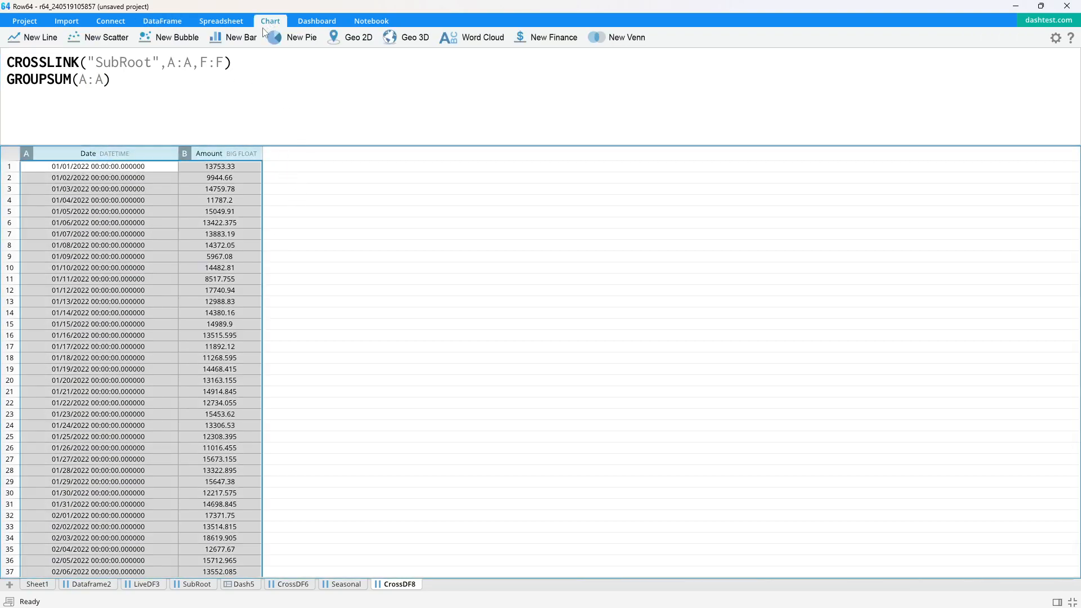
pyautogui.click(41, 39)
pyautogui.click(251, 445)
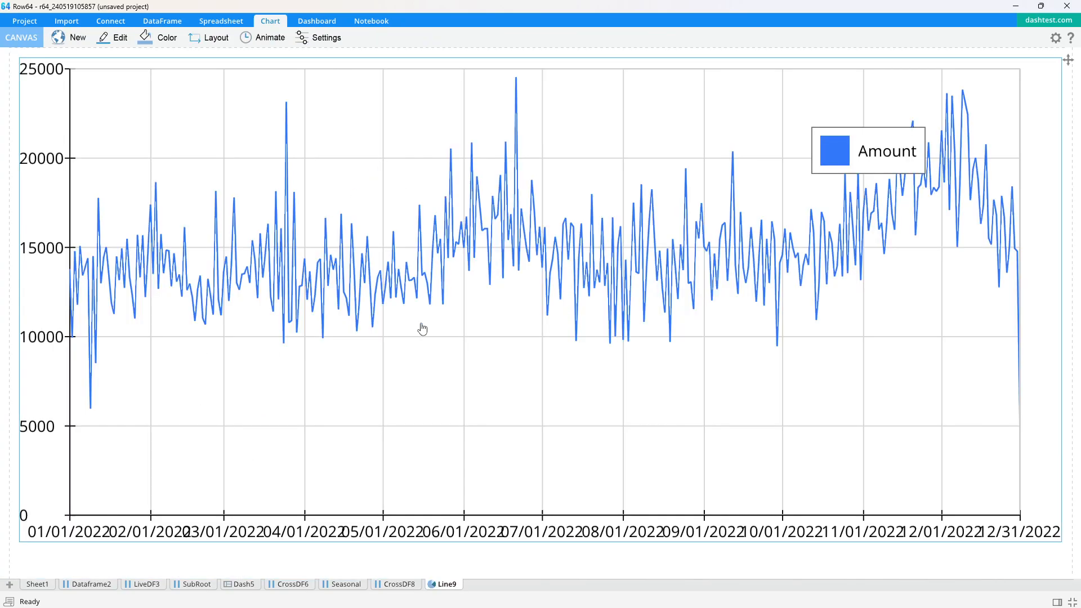
pyautogui.click(244, 584)
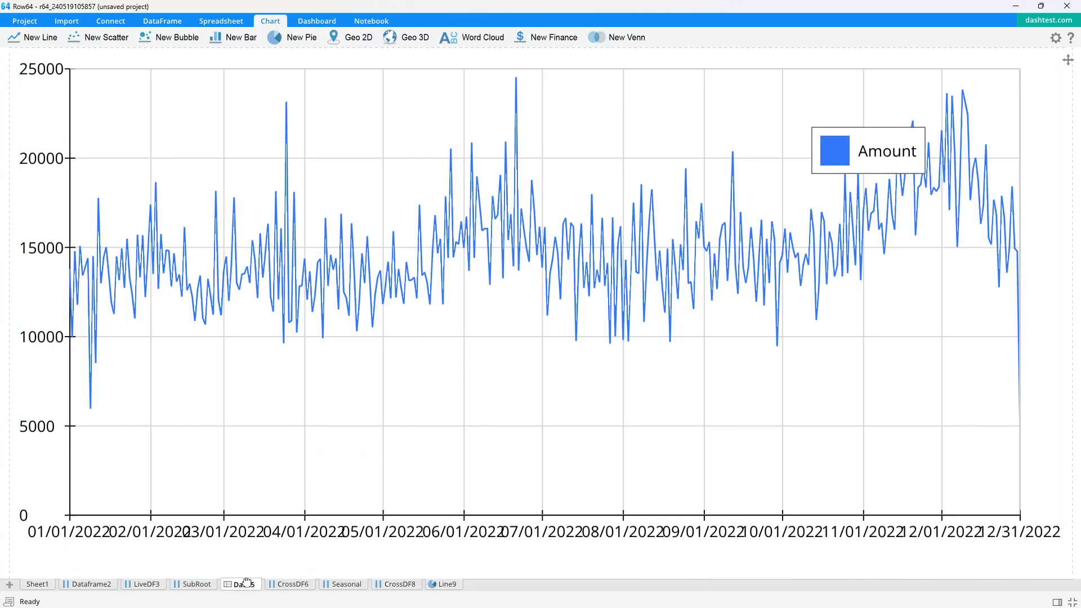
pyautogui.moveTo(448, 584); pyautogui.dragTo(419, 502)
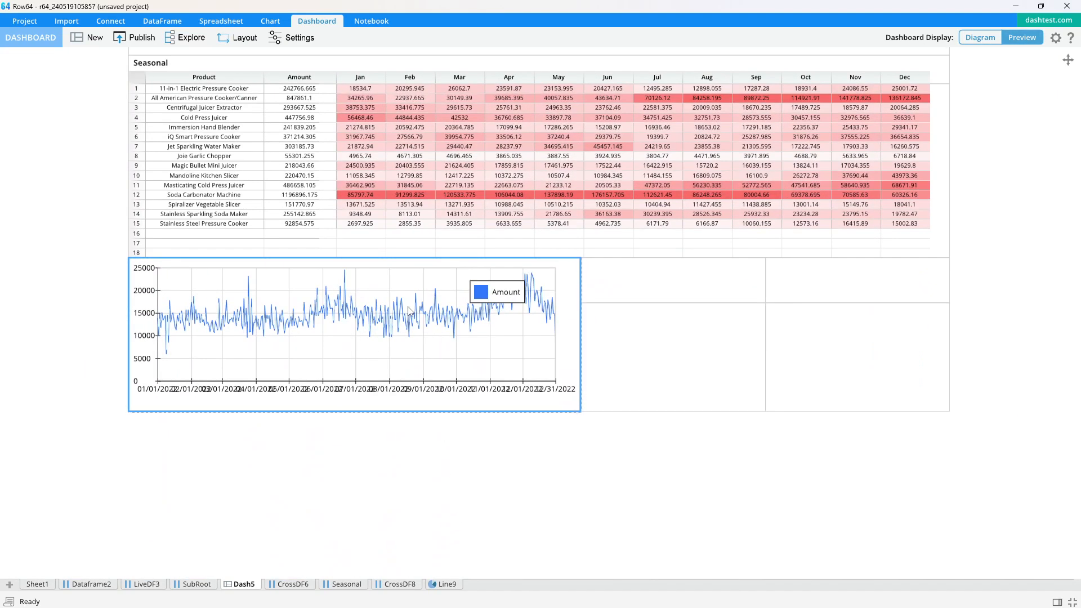
# Open the line chart beside Dash5 and hide its legend.
pyautogui.doubleClick(320, 319)
pyautogui.click(845, 101)
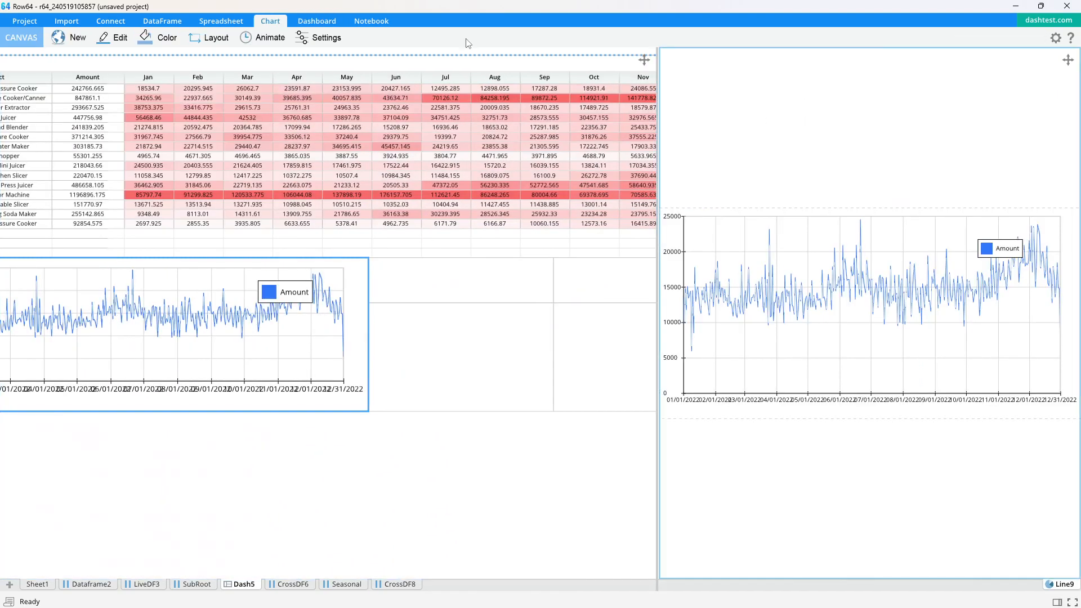
pyautogui.click(319, 37)
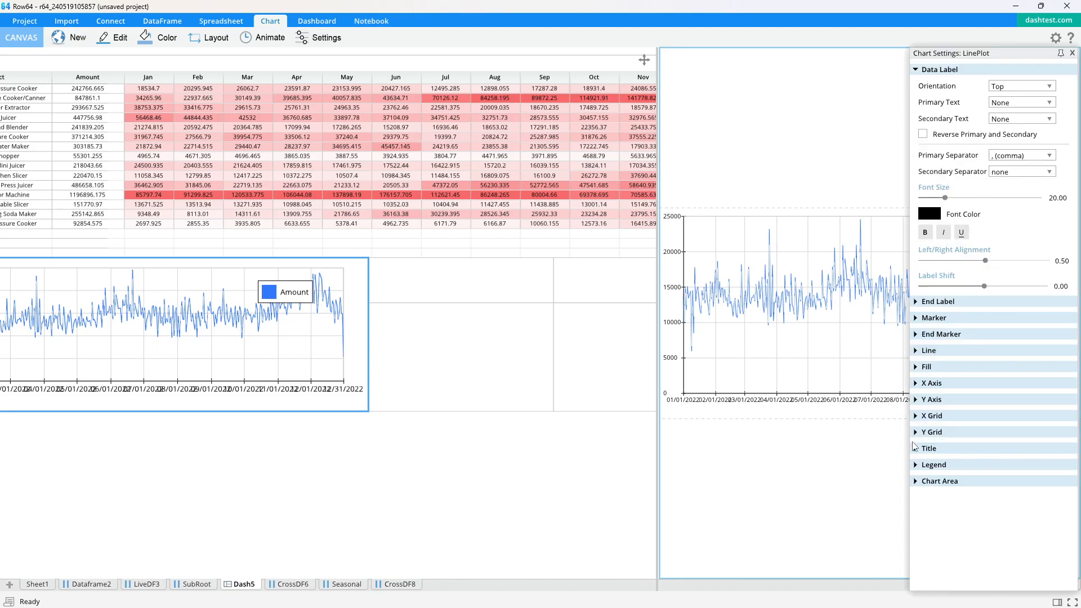
pyautogui.click(916, 467)
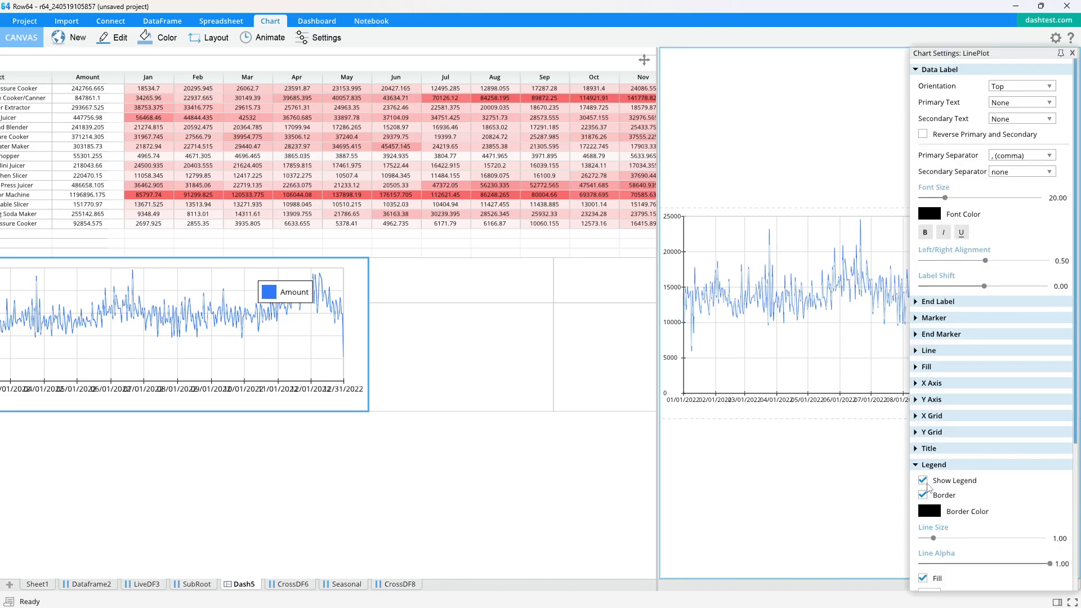
pyautogui.click(923, 482)
pyautogui.click(281, 348)
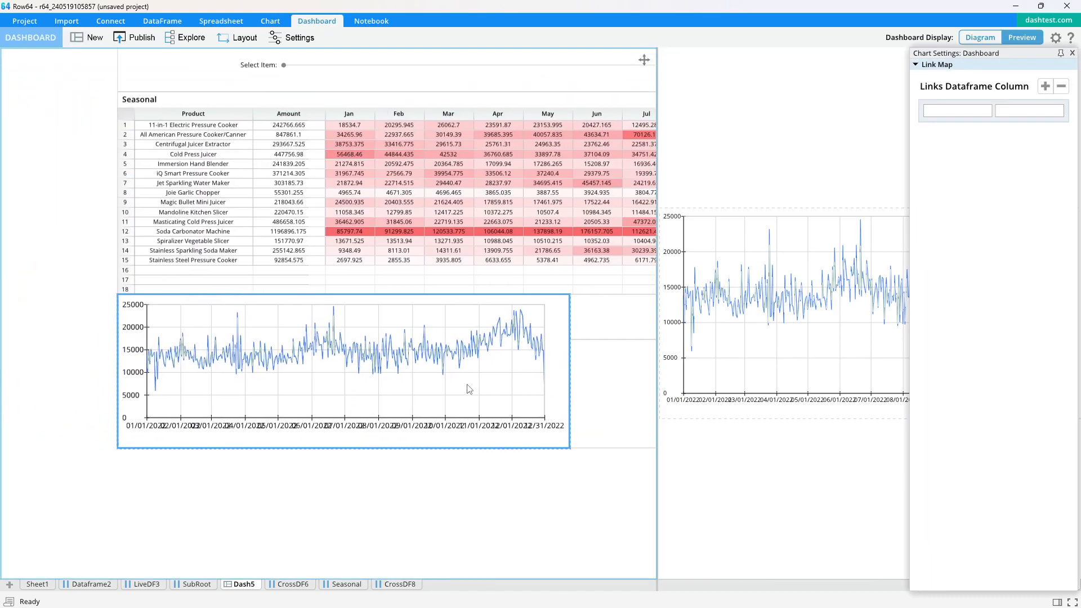
# Enlarge the line chart's plot slightly downward to use more of its dashboard pane, moving the chart settings out of the way.
pyautogui.click(792, 170)
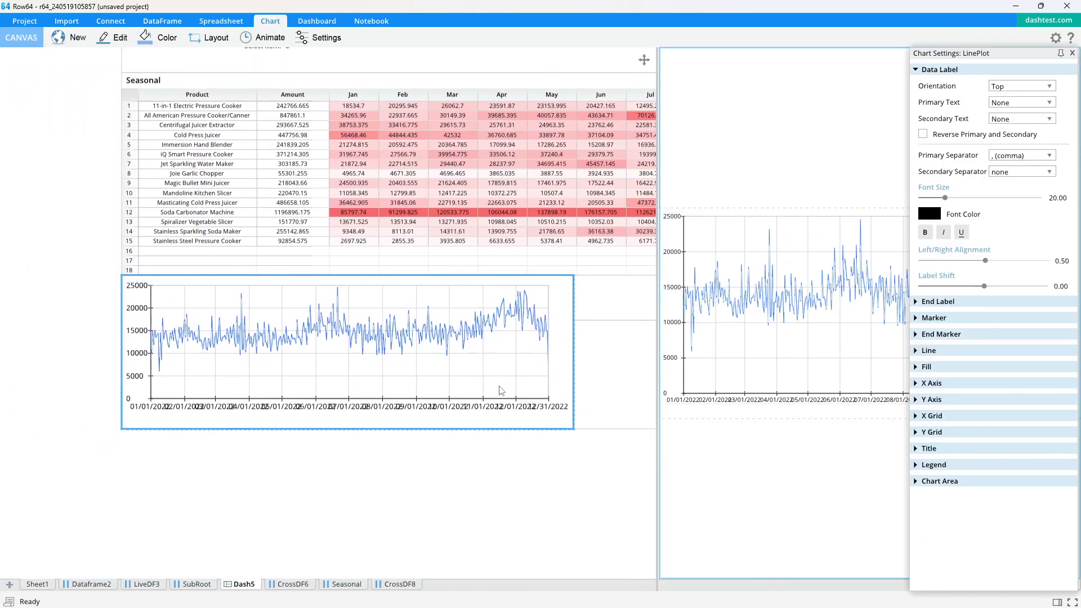
pyautogui.moveTo(1017, 54); pyautogui.dragTo(512, 112)
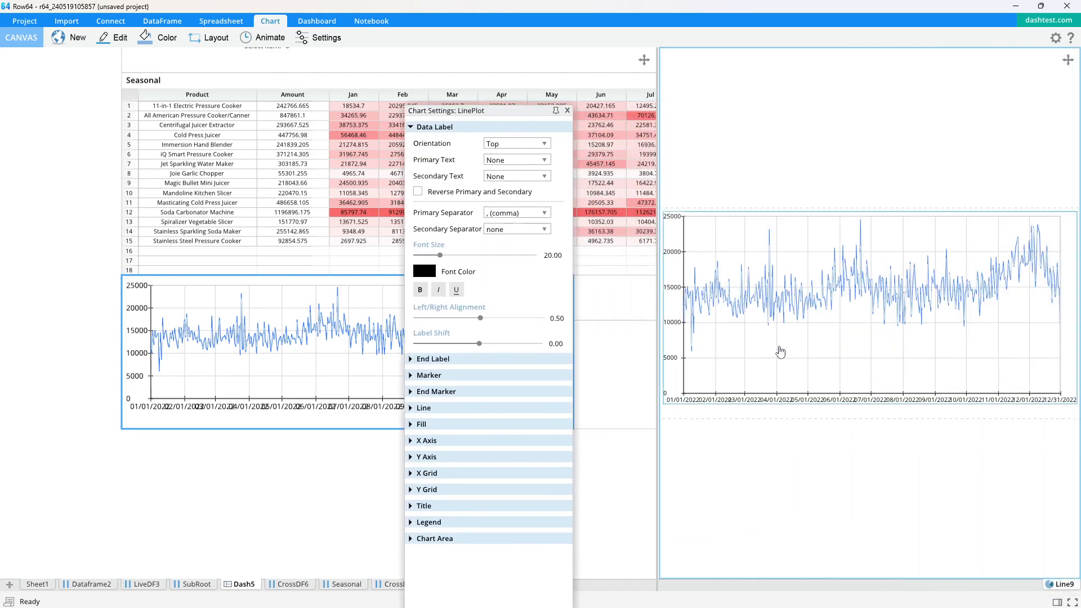
pyautogui.moveTo(820, 409); pyautogui.dragTo(819, 421)
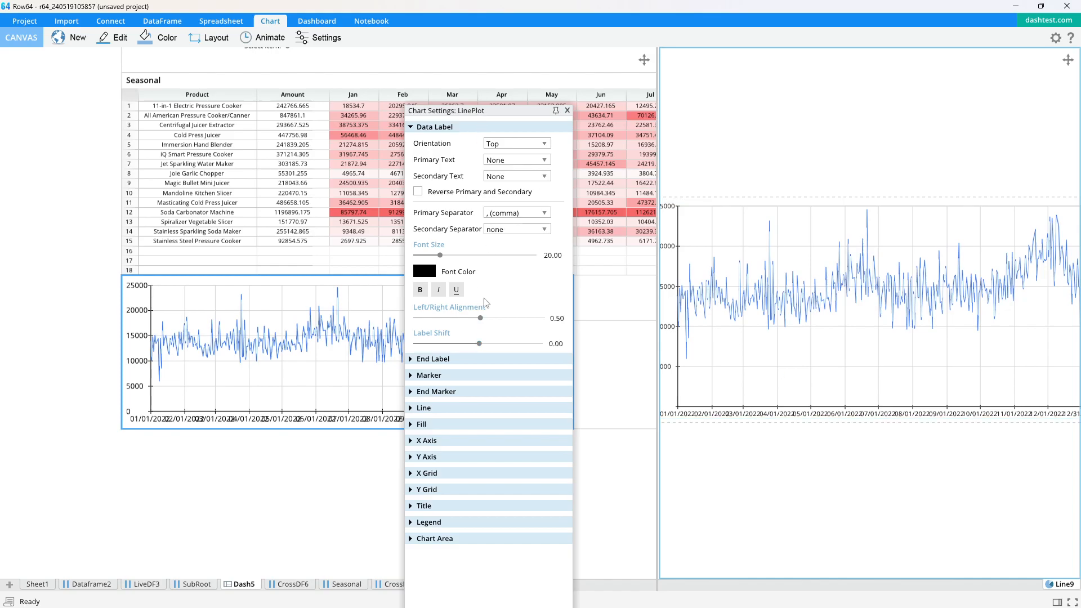
# Set the line chart's X axis date format code to mm and its label font size to about 26.56.
pyautogui.click(411, 127)
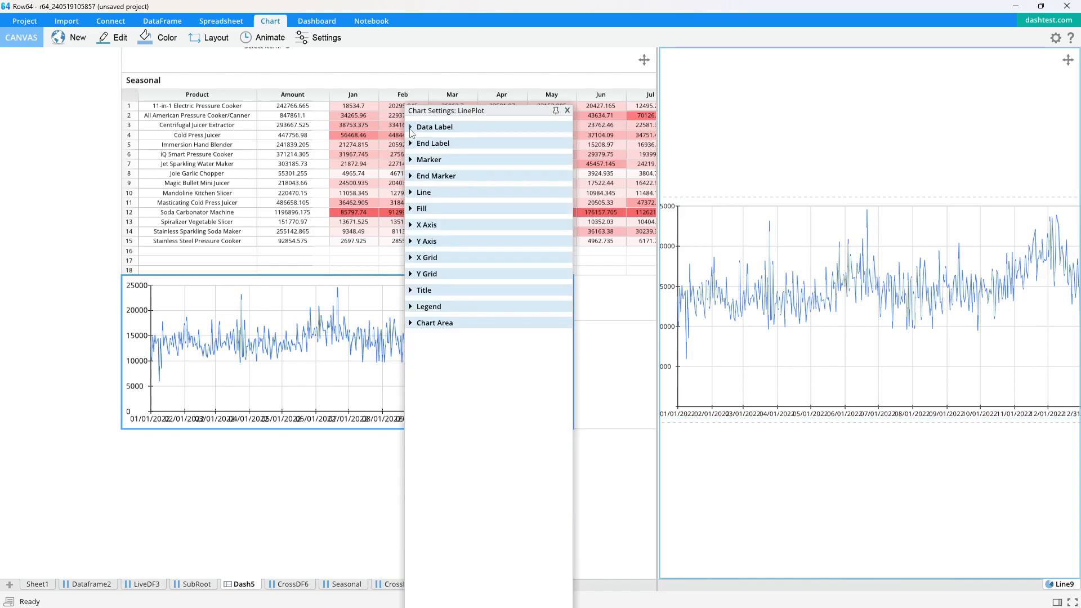
pyautogui.click(414, 225)
pyautogui.scroll(-5, 451, 340)
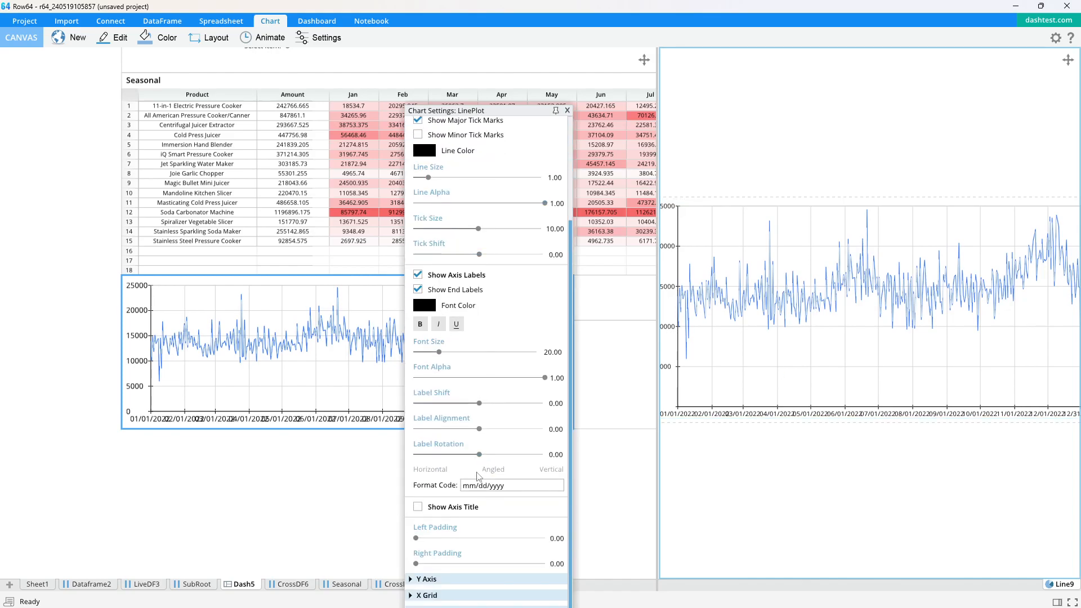
pyautogui.moveTo(483, 488); pyautogui.dragTo(513, 489)
pyautogui.press('BackSpace')
pyautogui.press('BackSpace')
pyautogui.press('BackSpace')
pyautogui.press('Return')
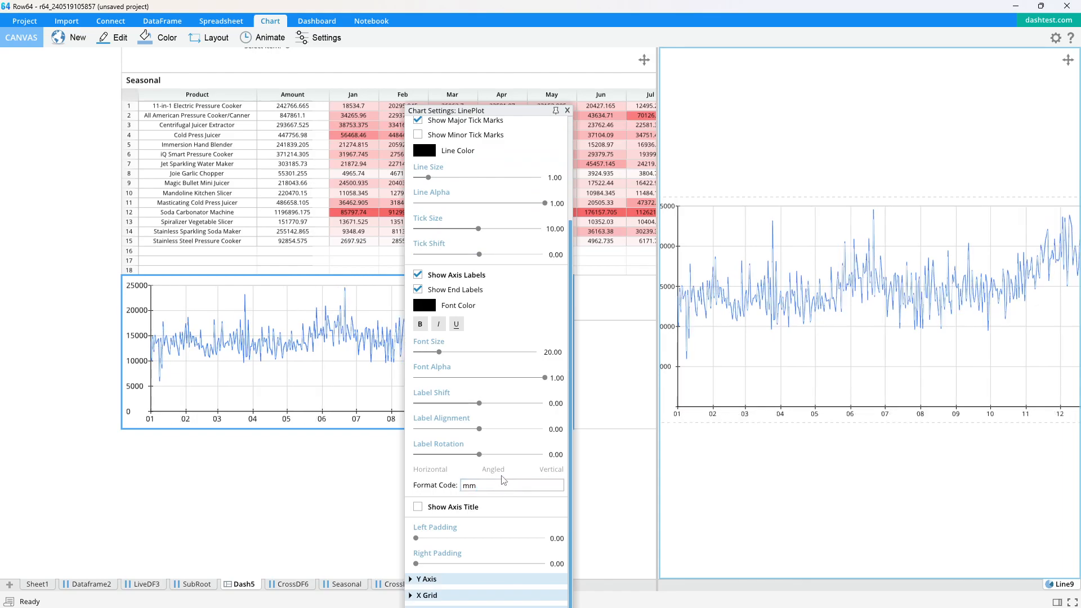
pyautogui.moveTo(441, 359); pyautogui.dragTo(450, 362)
pyautogui.click(567, 111)
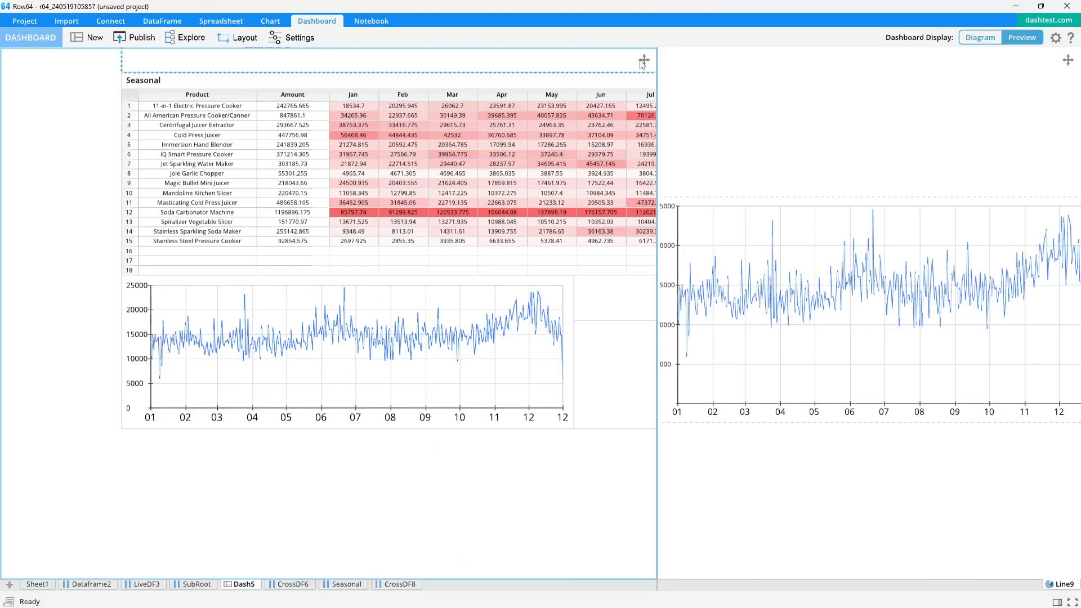
# Change the line chart's X axis format code to mmm to label the axis with abbreviated month names.
pyautogui.click(761, 113)
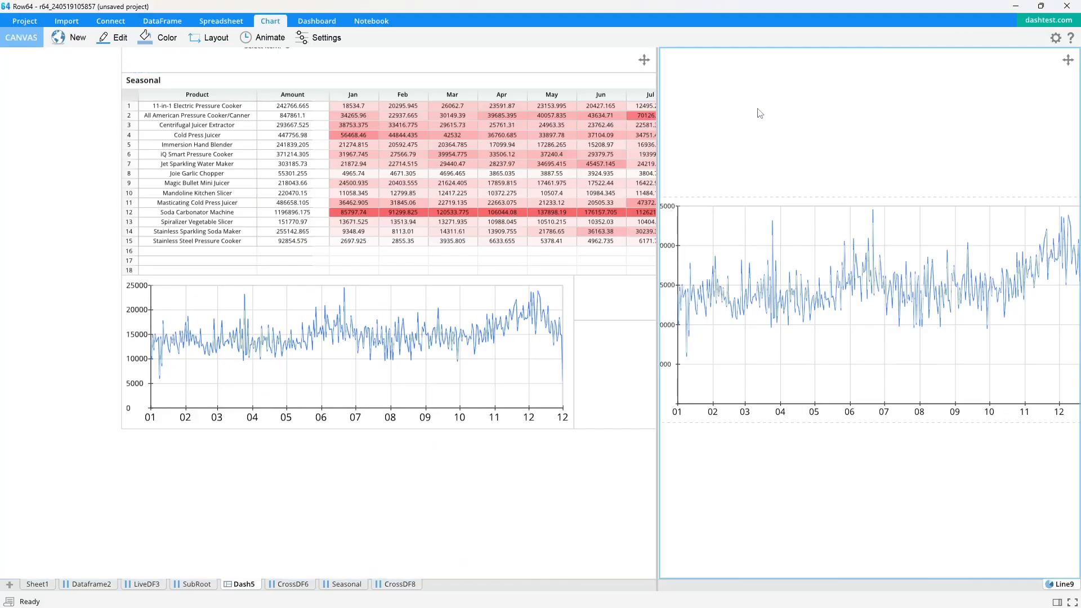
pyautogui.click(327, 38)
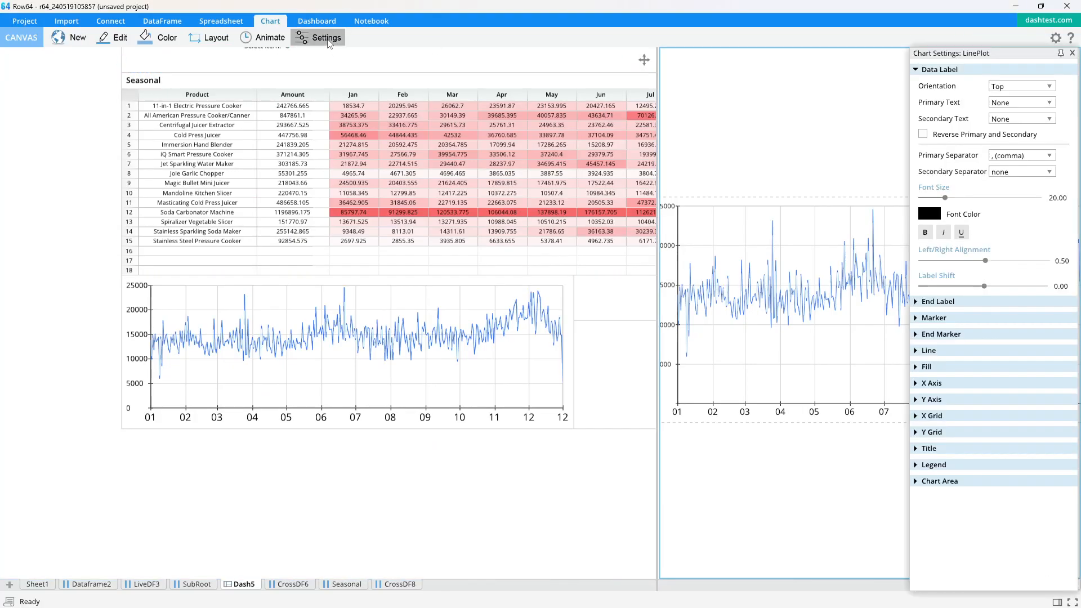
pyautogui.click(922, 388)
pyautogui.scroll(-5, 935, 484)
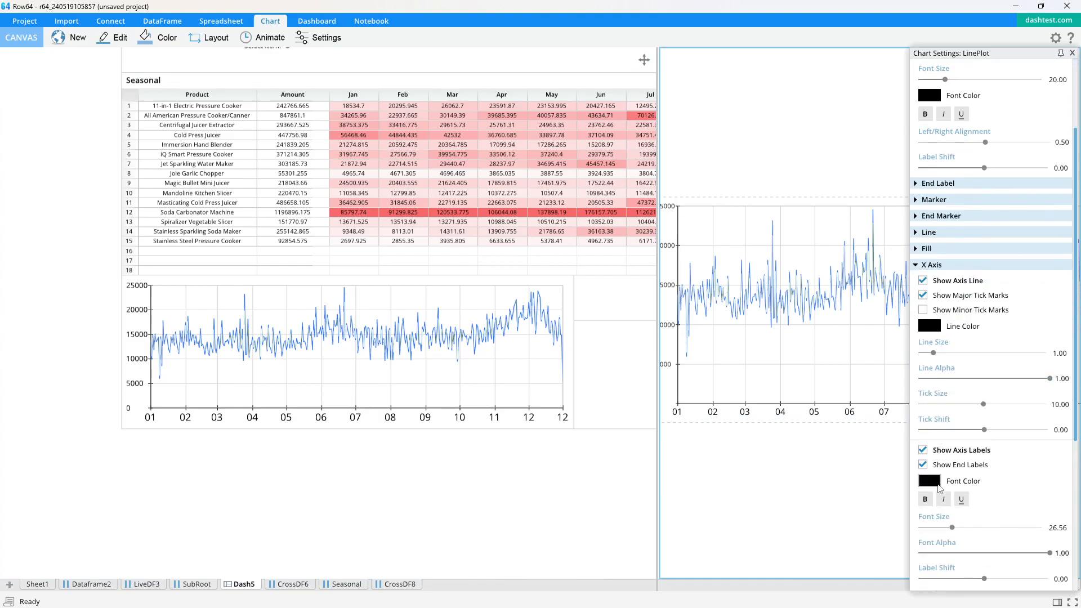
pyautogui.scroll(-3, 934, 475)
pyautogui.click(992, 530)
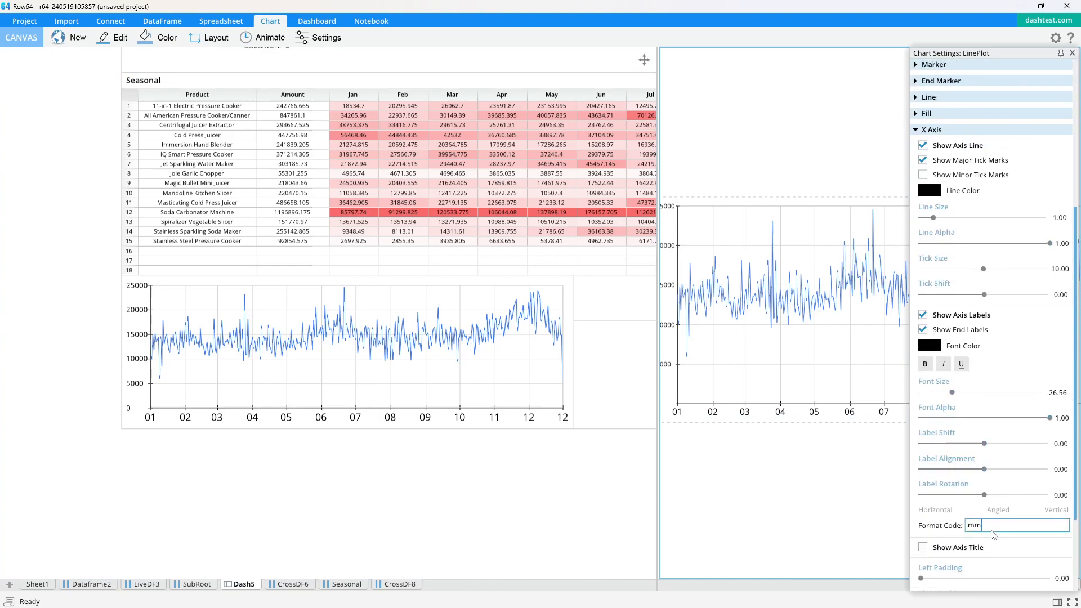
pyautogui.write('M')
pyautogui.press('Return')
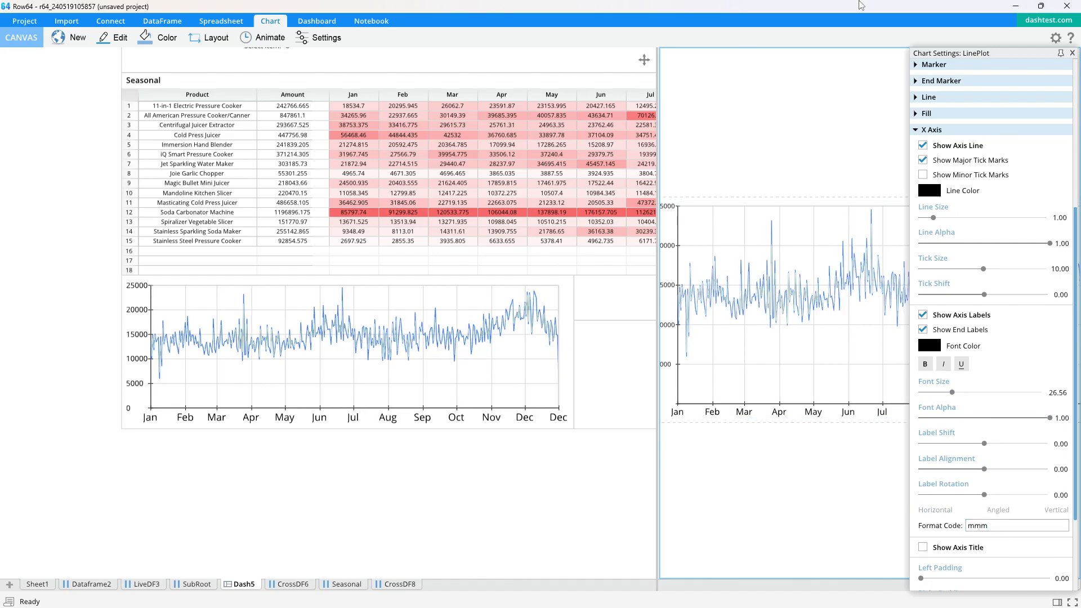
pyautogui.click(1072, 53)
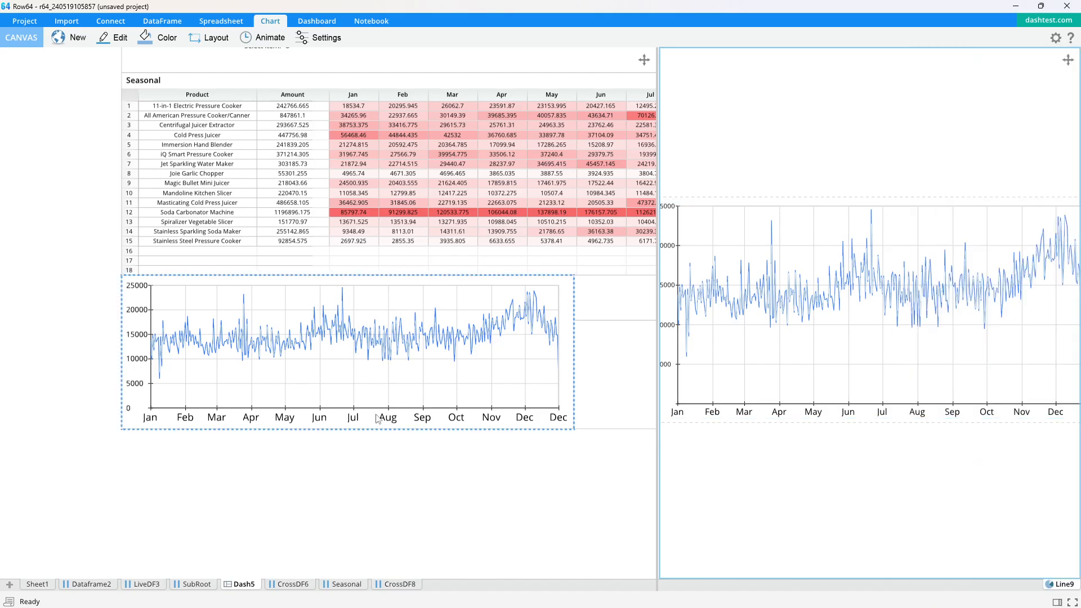
# Publish Dash5 to the temp group as seasonal-03 and test the published page by moving its Select Item slider to about 0.39.
pyautogui.click(537, 508)
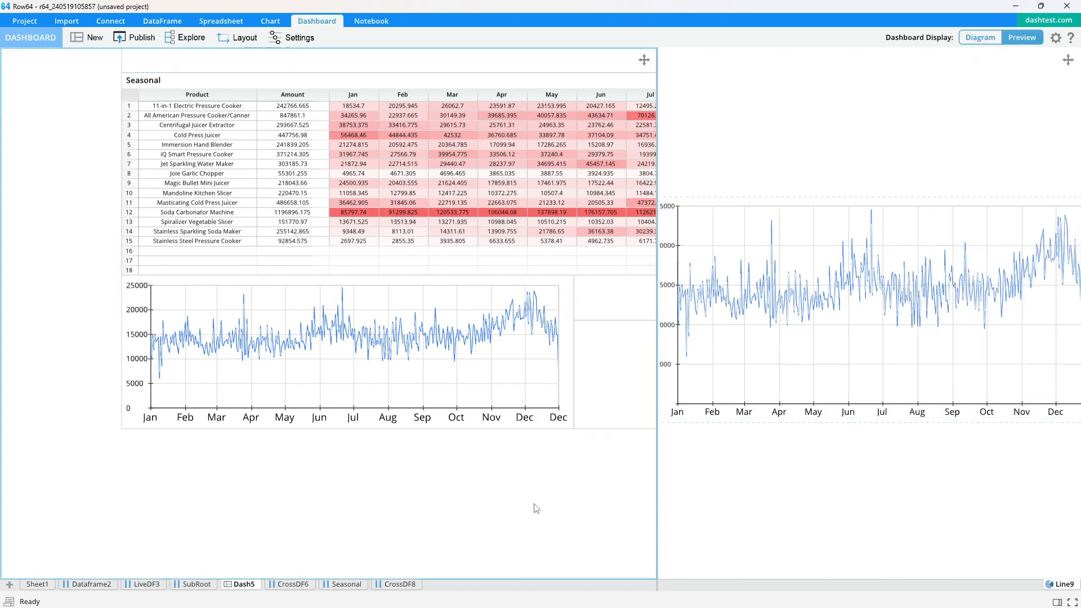
pyautogui.press('space')
pyautogui.moveTo(682, 218); pyautogui.dragTo(460, 289)
pyautogui.click(135, 37)
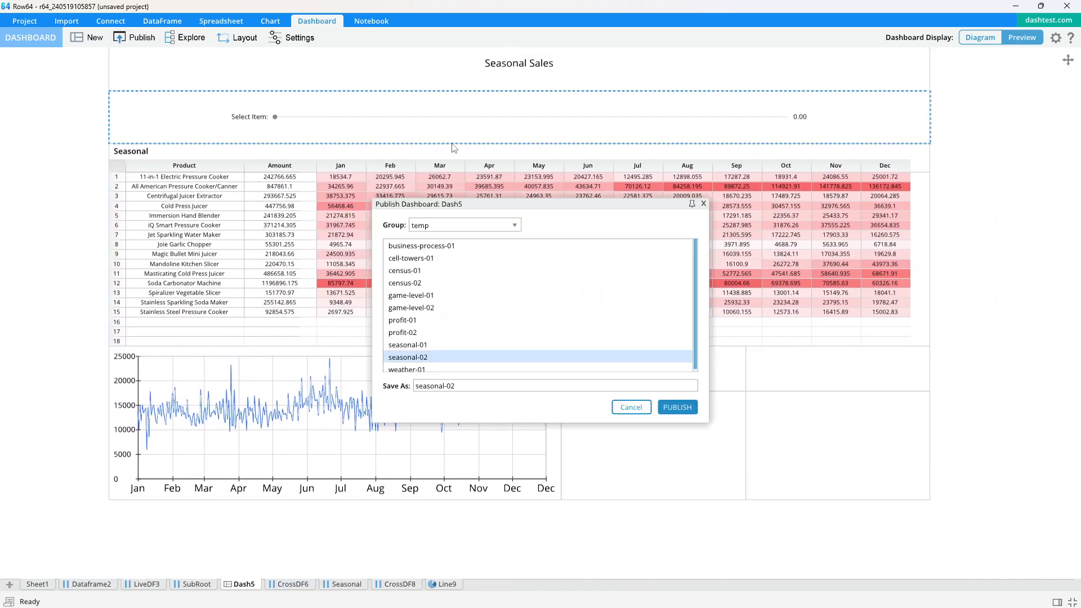
pyautogui.click(471, 226)
pyautogui.click(439, 260)
pyautogui.click(473, 386)
pyautogui.press('BackSpace')
pyautogui.write('3')
pyautogui.click(676, 407)
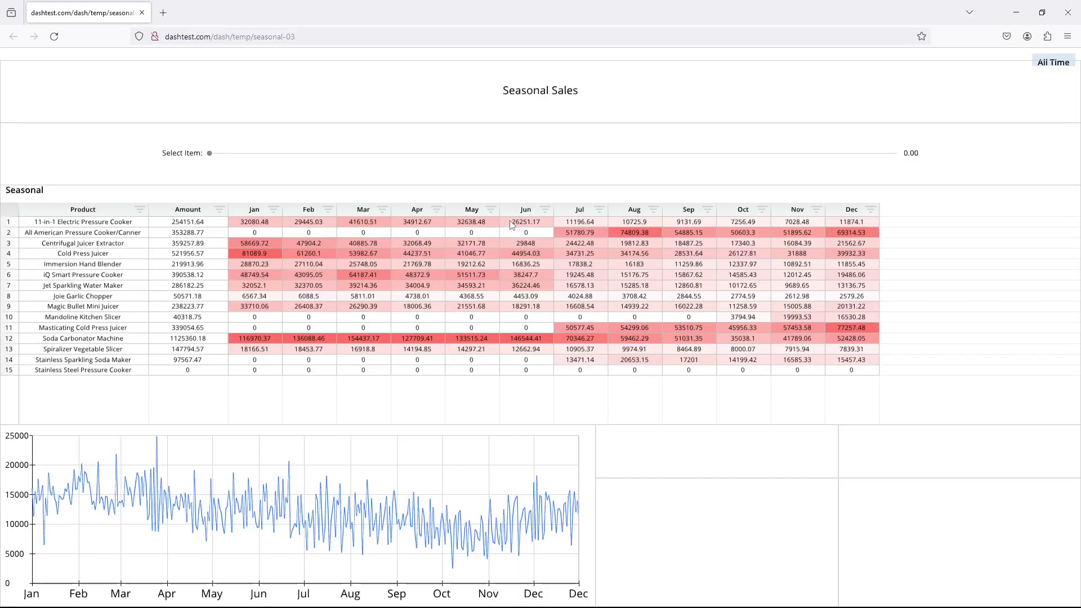
pyautogui.moveTo(217, 166); pyautogui.dragTo(475, 178)
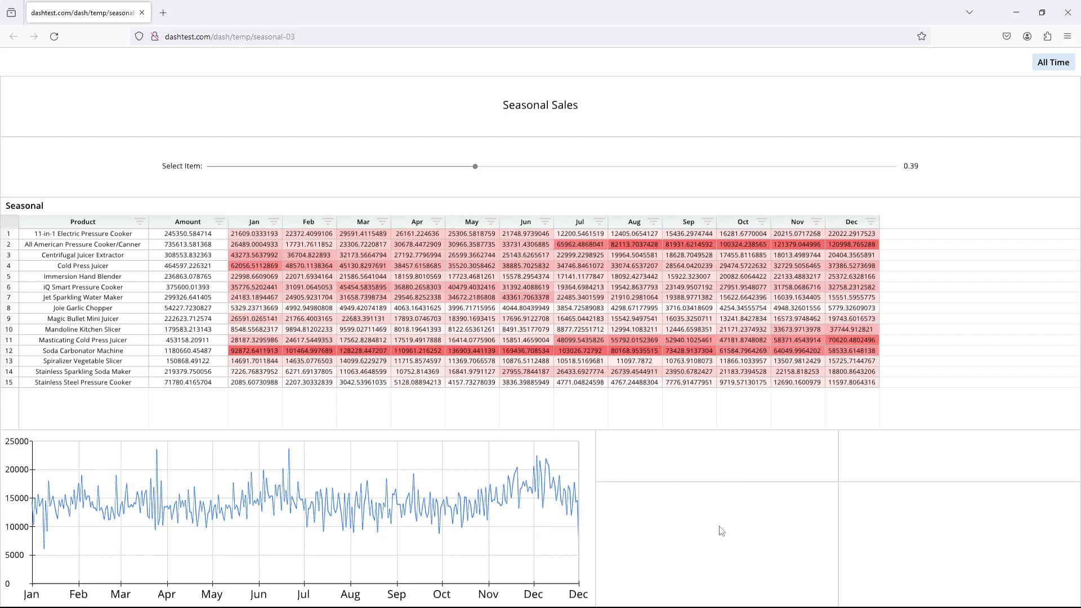
# Close the published page and review the finished seasonal example dashboard and the SubRoot crosslink diagram.
pyautogui.click(1068, 12)
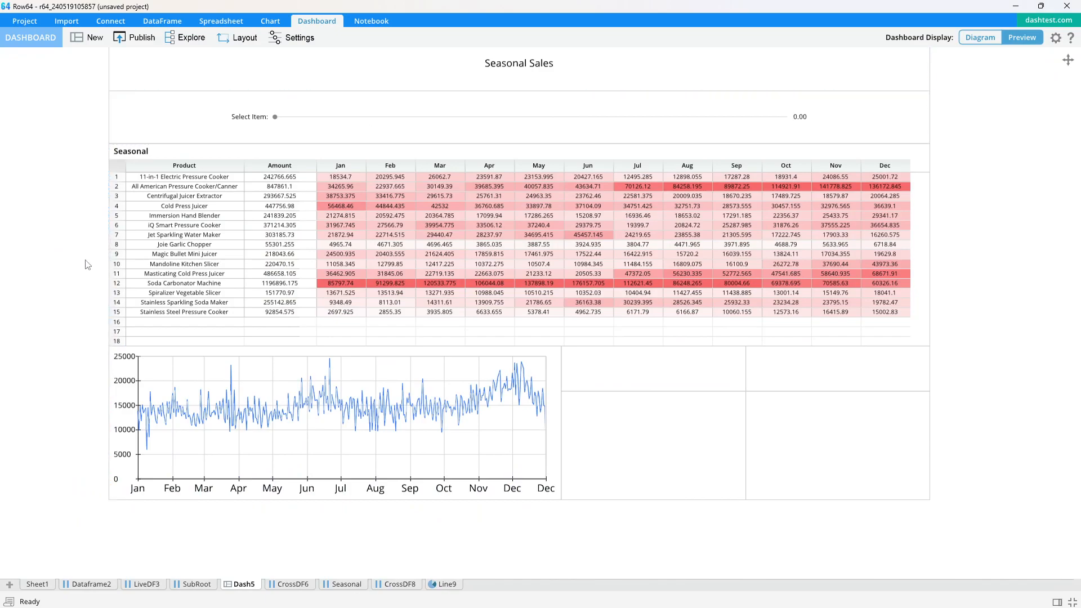
pyautogui.hotkey('alt', 'Tab')
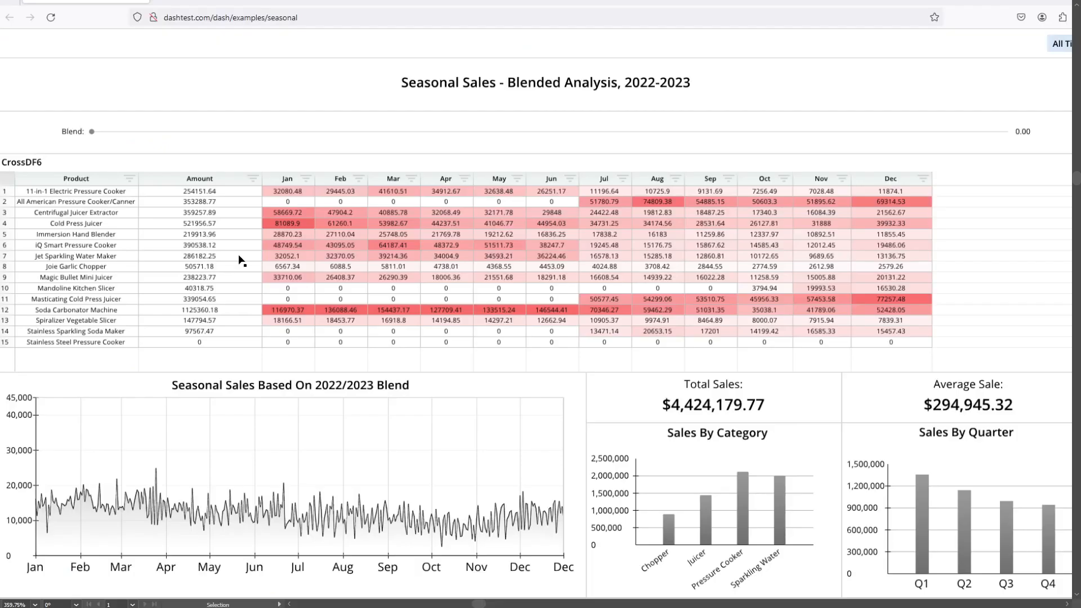
pyautogui.moveTo(849, 286); pyautogui.dragTo(90, 297)
pyautogui.moveTo(1003, 307); pyautogui.dragTo(226, 293)
pyautogui.moveTo(980, 240); pyautogui.dragTo(271, 294)
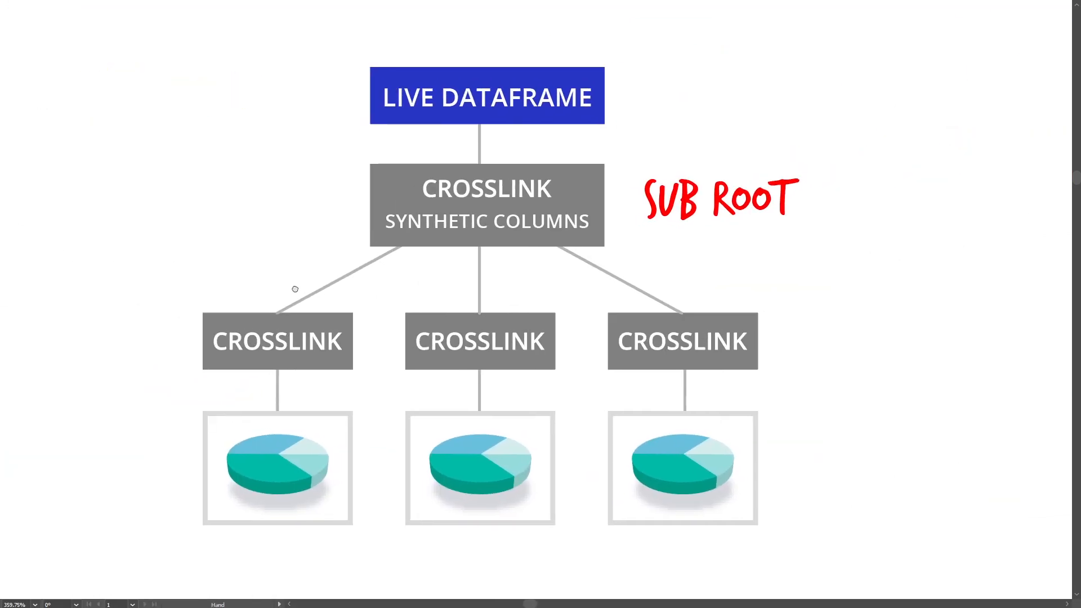
pyautogui.hotkey('alt', 'Tab')
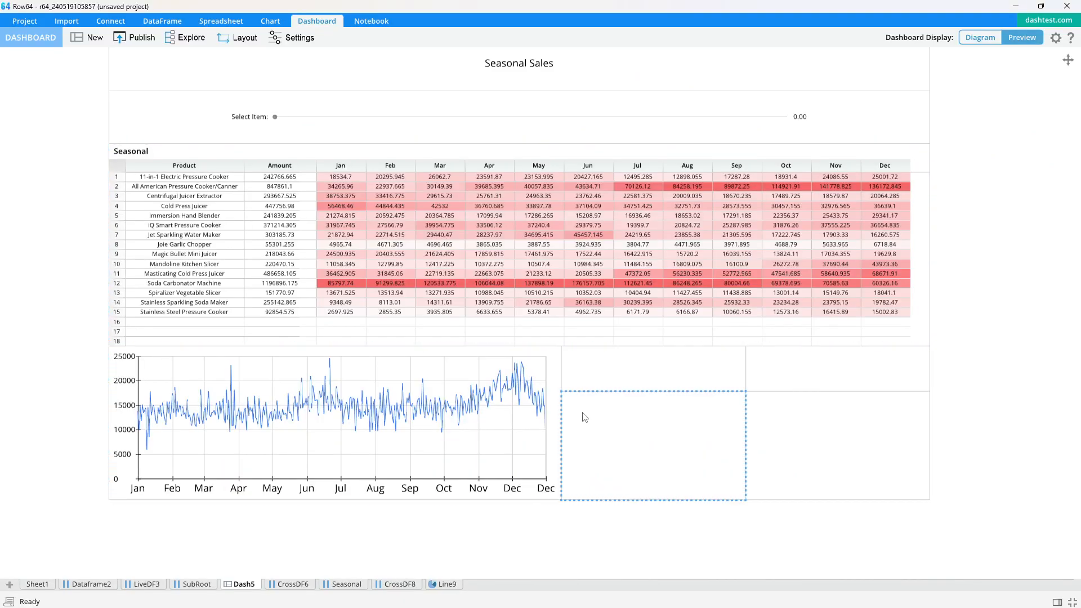
pyautogui.hotkey('alt', 'Tab')
# Create a Group Sum cross-link dataframe from SubRoot's Category and Amount columns.
pyautogui.click(197, 585)
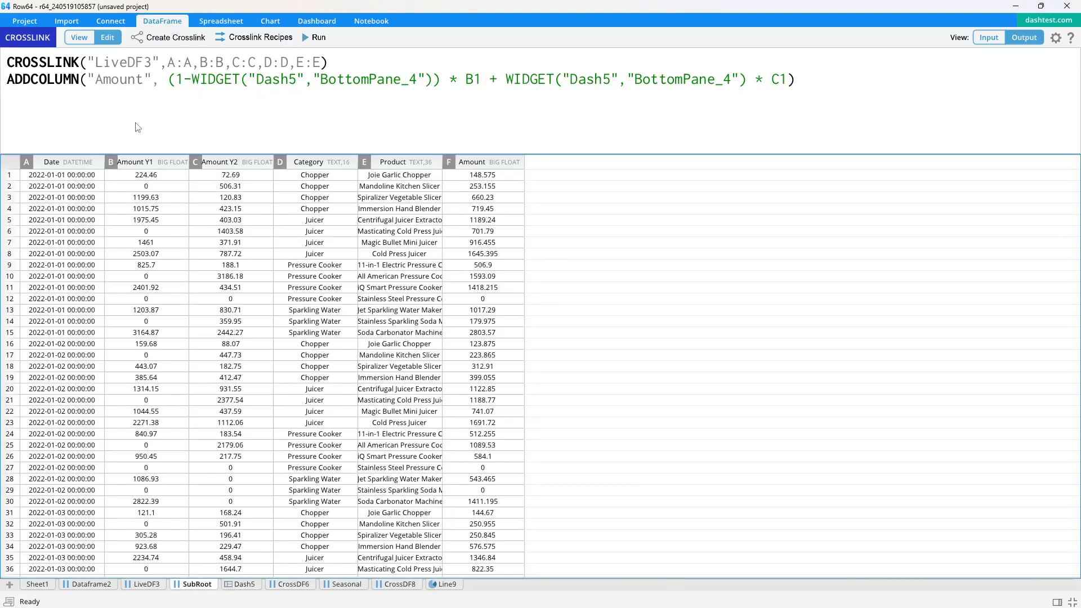
pyautogui.click(478, 163)
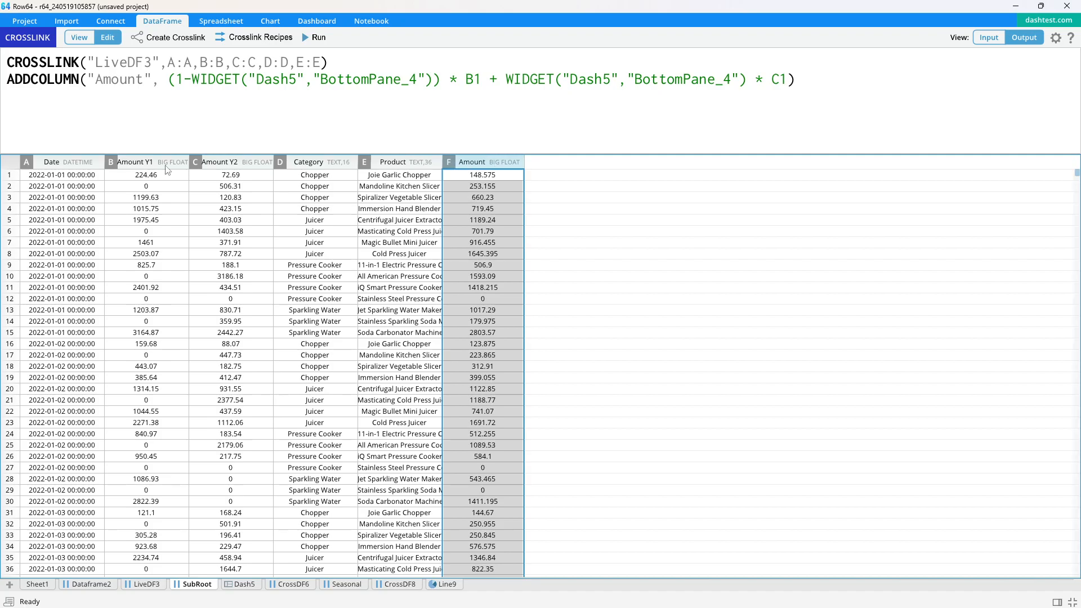
pyautogui.click(303, 164)
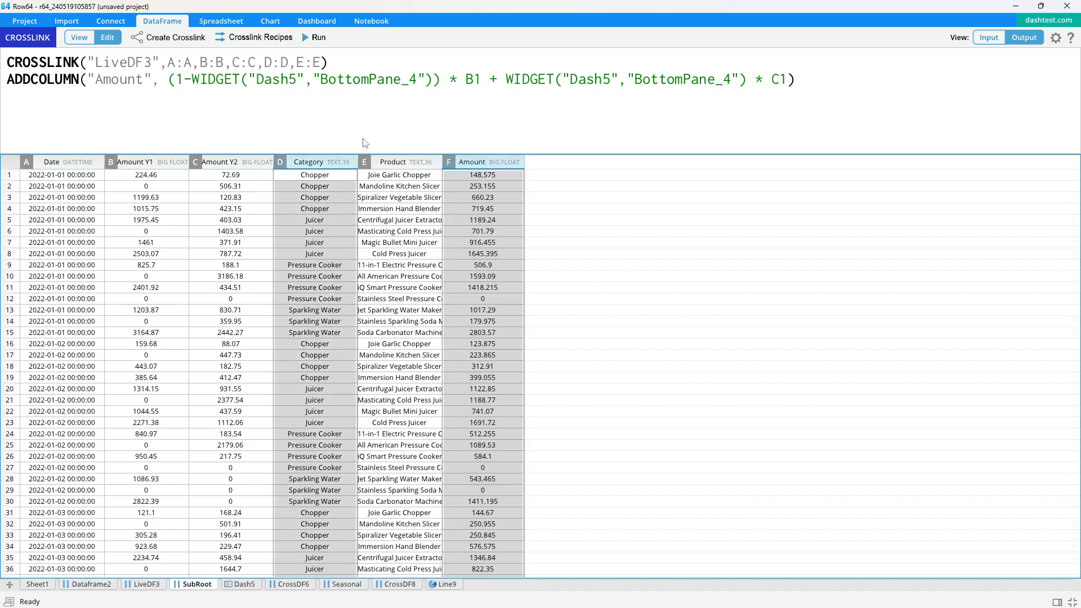
pyautogui.click(169, 38)
pyautogui.click(490, 191)
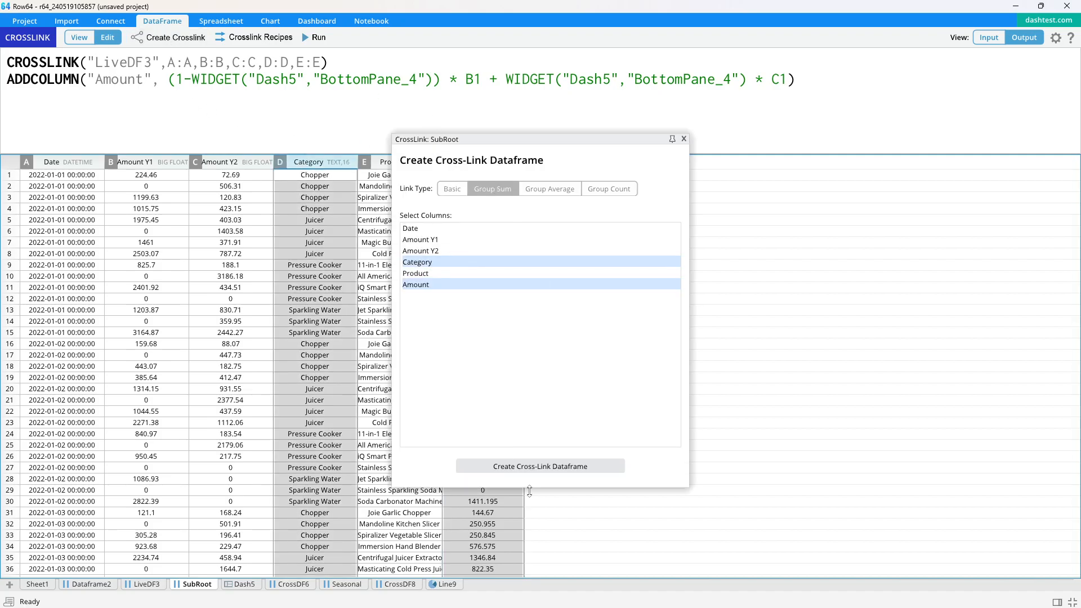
pyautogui.click(539, 466)
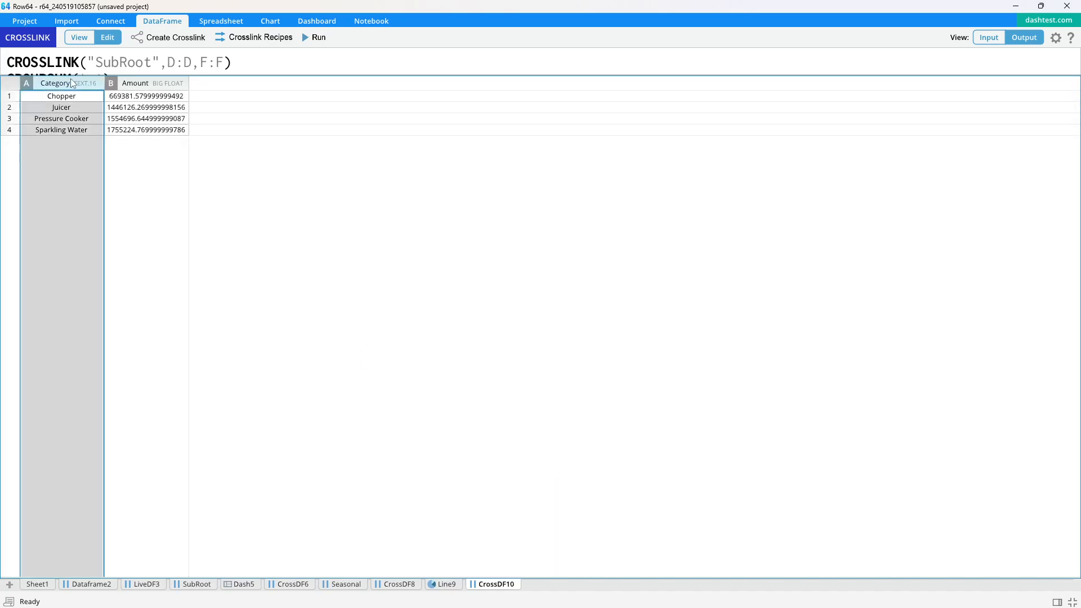
# Create a bar chart of Amount by Category and place it in the Dash5 pane directly beside the line chart.
pyautogui.click(270, 21)
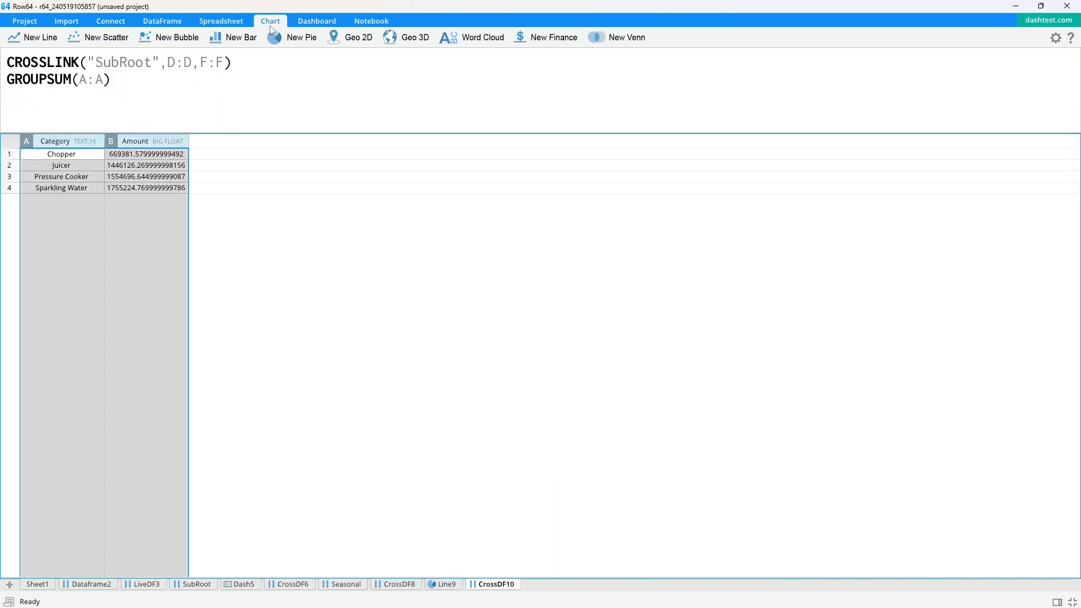
pyautogui.click(234, 37)
pyautogui.click(259, 446)
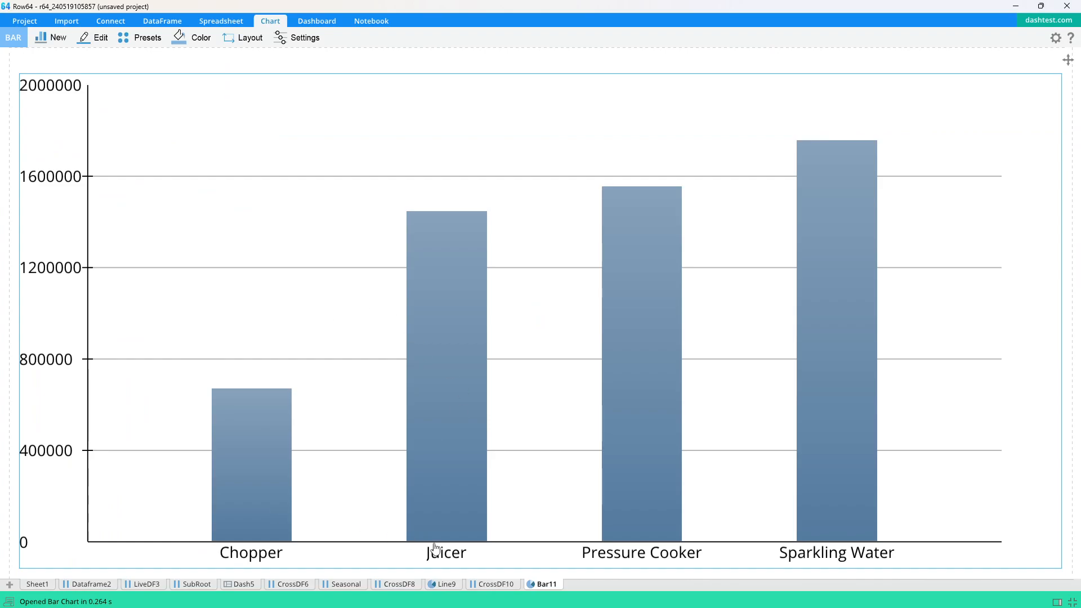
pyautogui.click(244, 586)
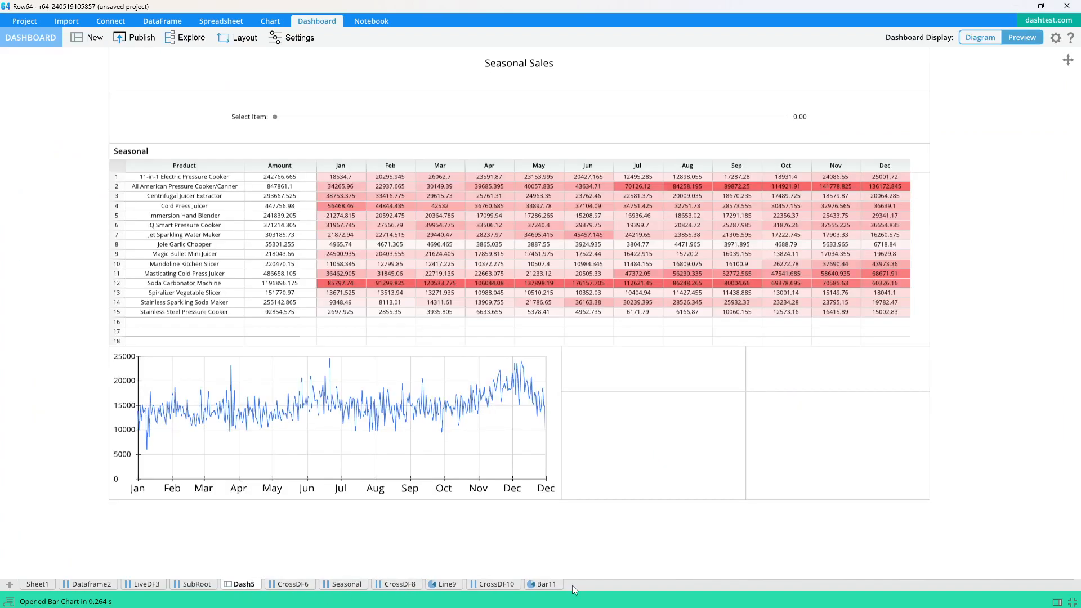
pyautogui.moveTo(547, 586); pyautogui.dragTo(652, 462)
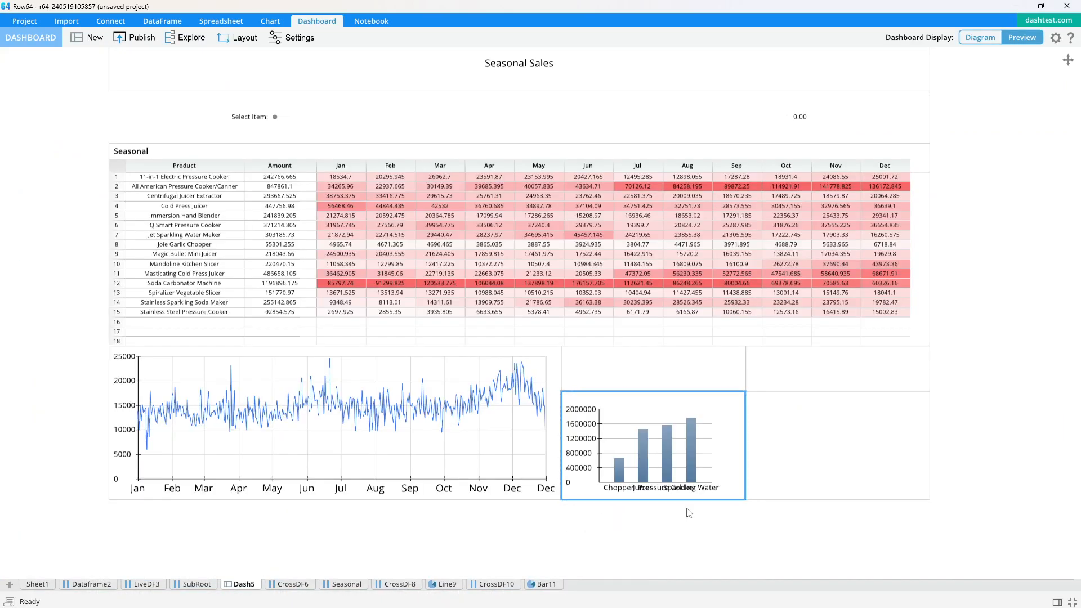
# Open the category bar chart beside the dashboard and set its horizontal axis label rotation to about -0.31.
pyautogui.doubleClick(632, 421)
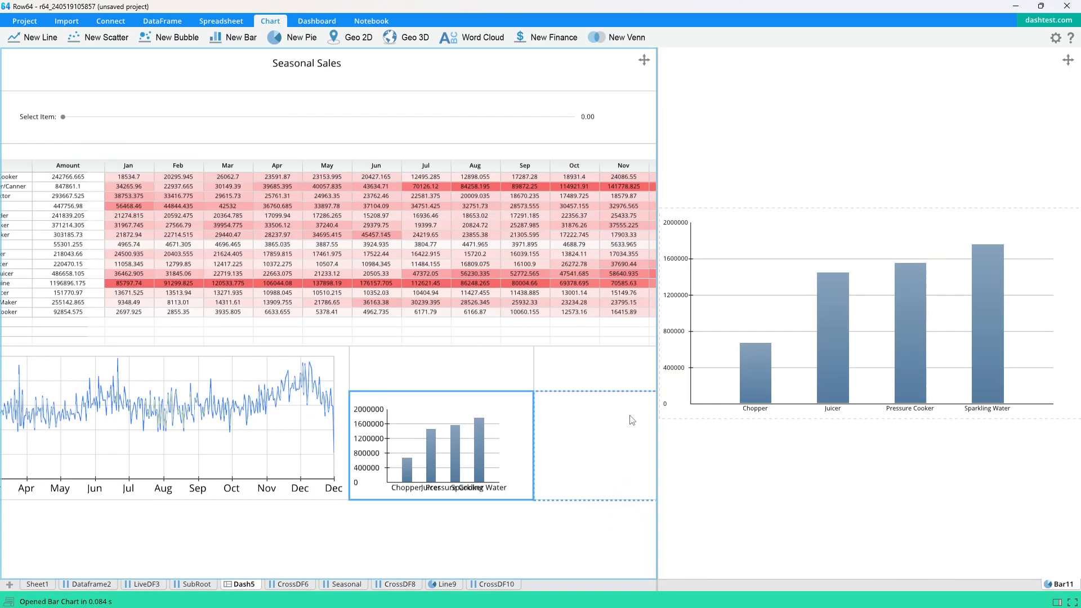
pyautogui.click(860, 86)
pyautogui.click(297, 37)
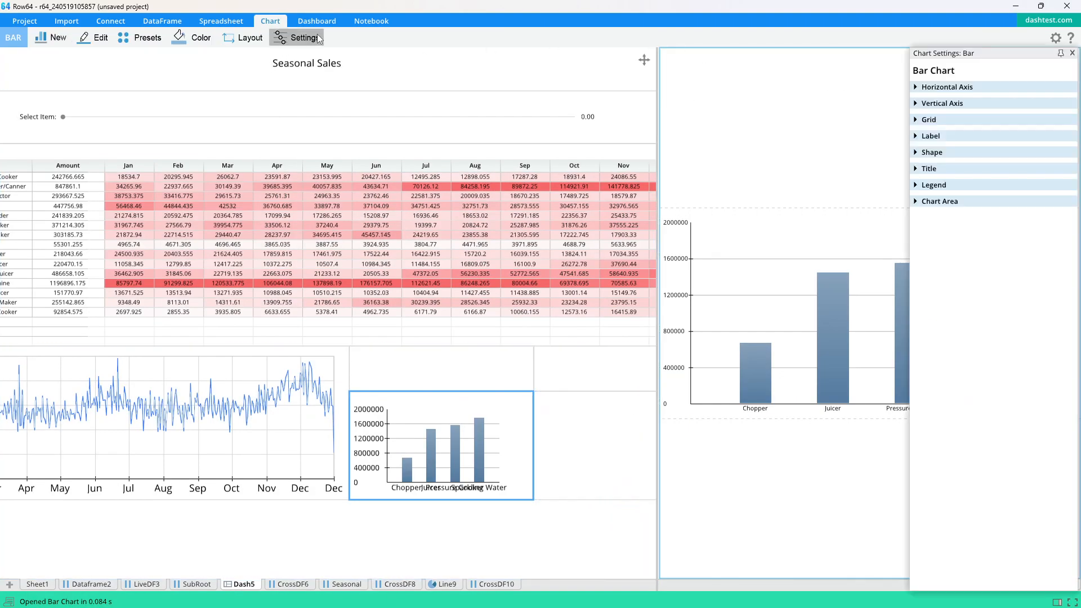
pyautogui.click(917, 87)
pyautogui.moveTo(985, 371); pyautogui.dragTo(965, 372)
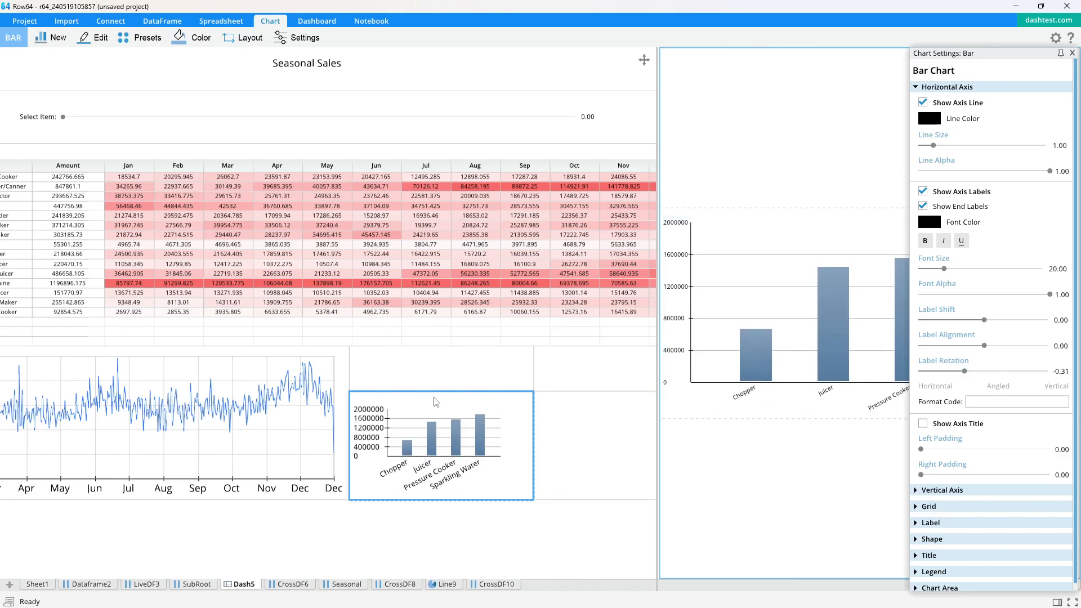
# Raise the upper border of the category chart's pane to make it taller, and return the dashboard to full view.
pyautogui.moveTo(468, 396); pyautogui.dragTo(473, 373)
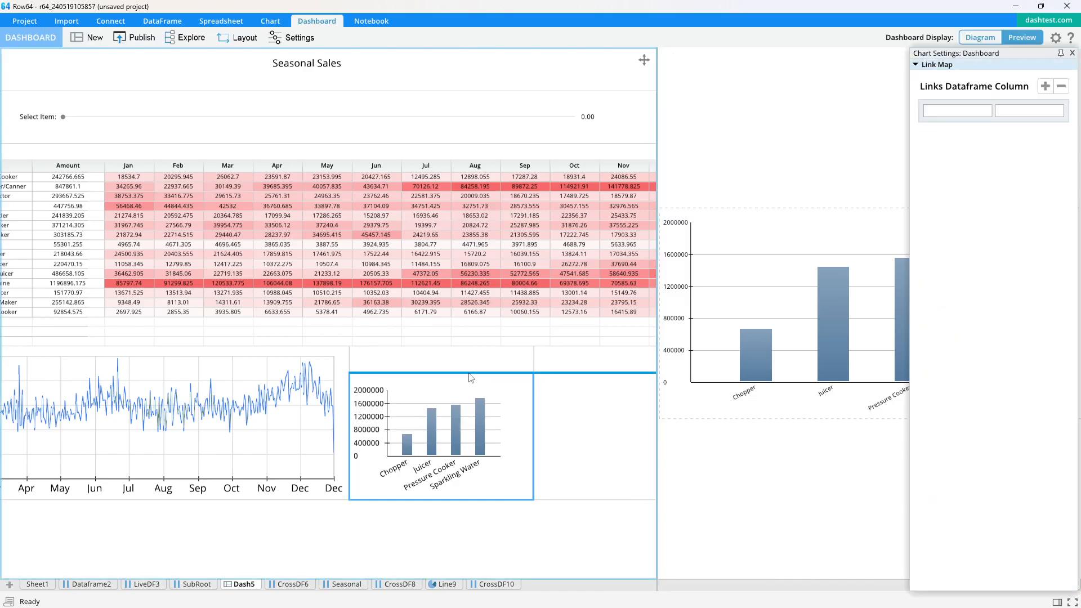
pyautogui.click(1072, 53)
pyautogui.click(592, 83)
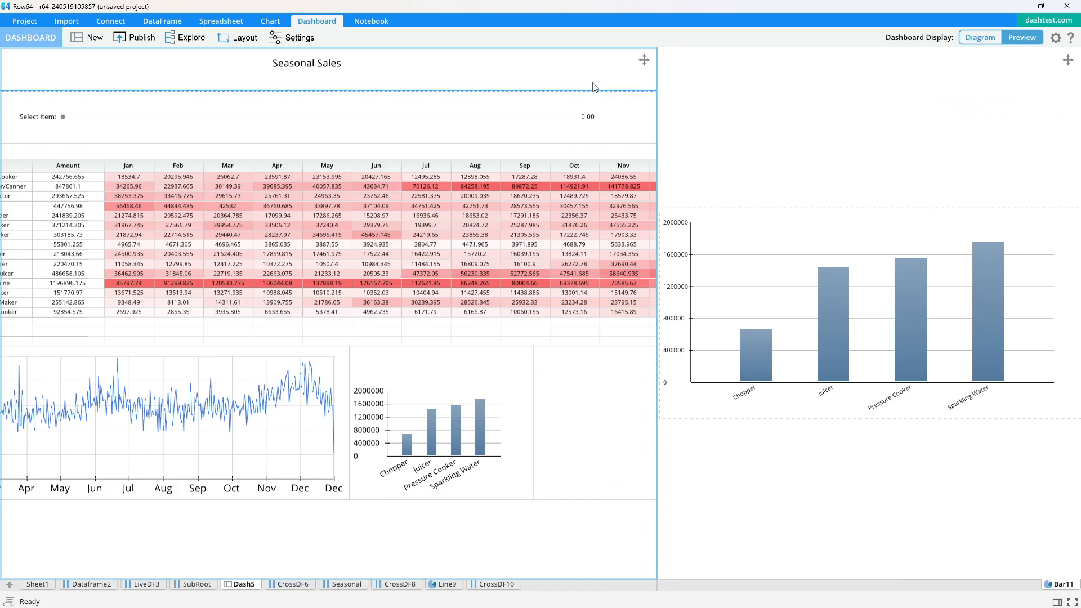
pyautogui.press('space')
# Check the example's Sales By Quarter chart and add a Quarter column to SubRoot with the Extract Quarter crosslink recipe.
pyautogui.hotkey('alt', 'Tab')
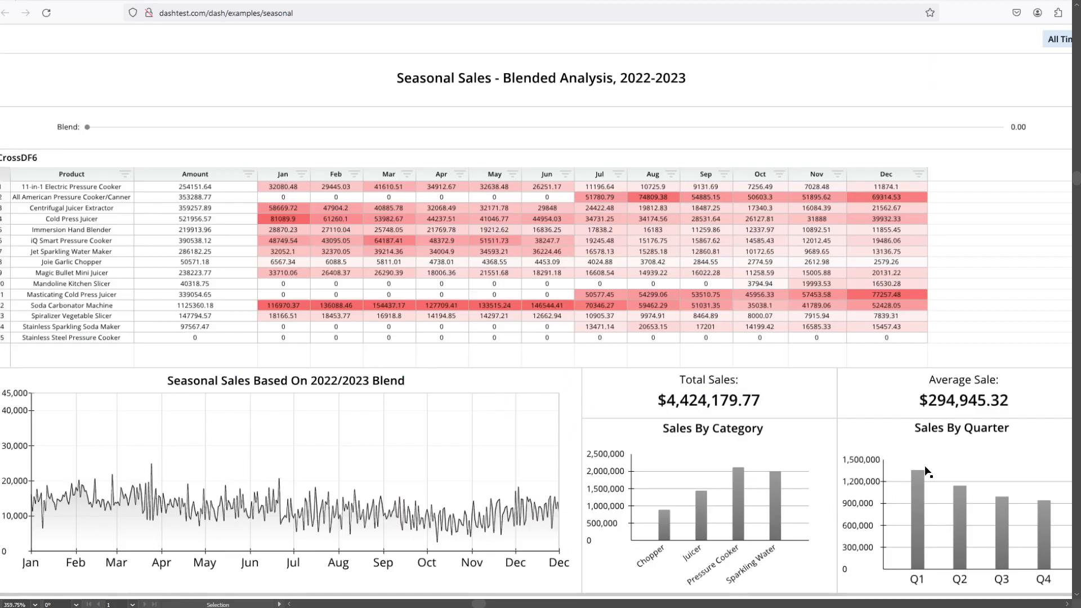
pyautogui.hotkey('alt', 'Tab')
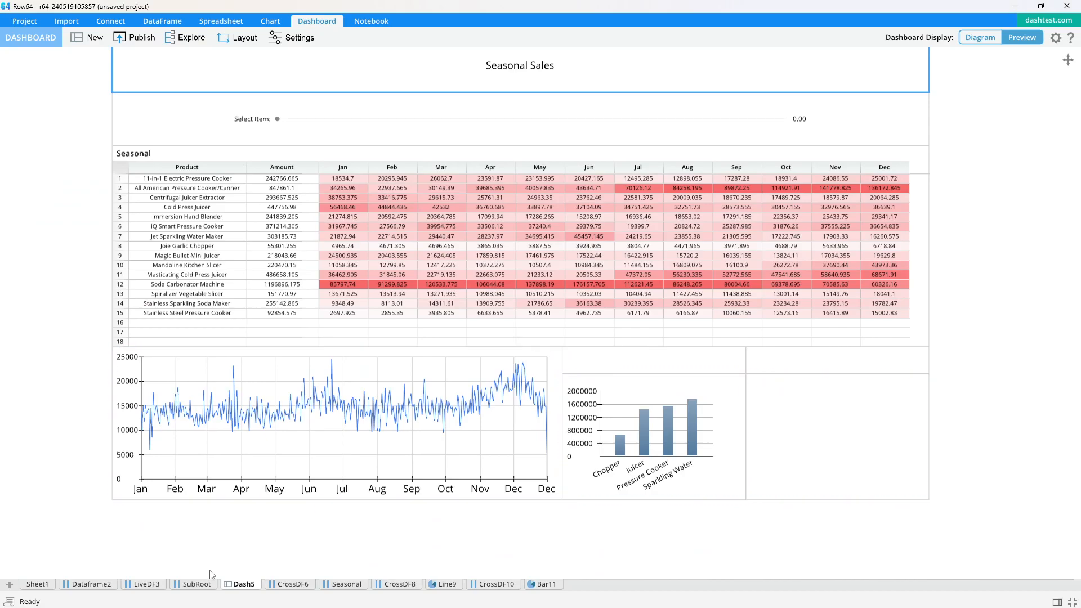
pyautogui.click(201, 586)
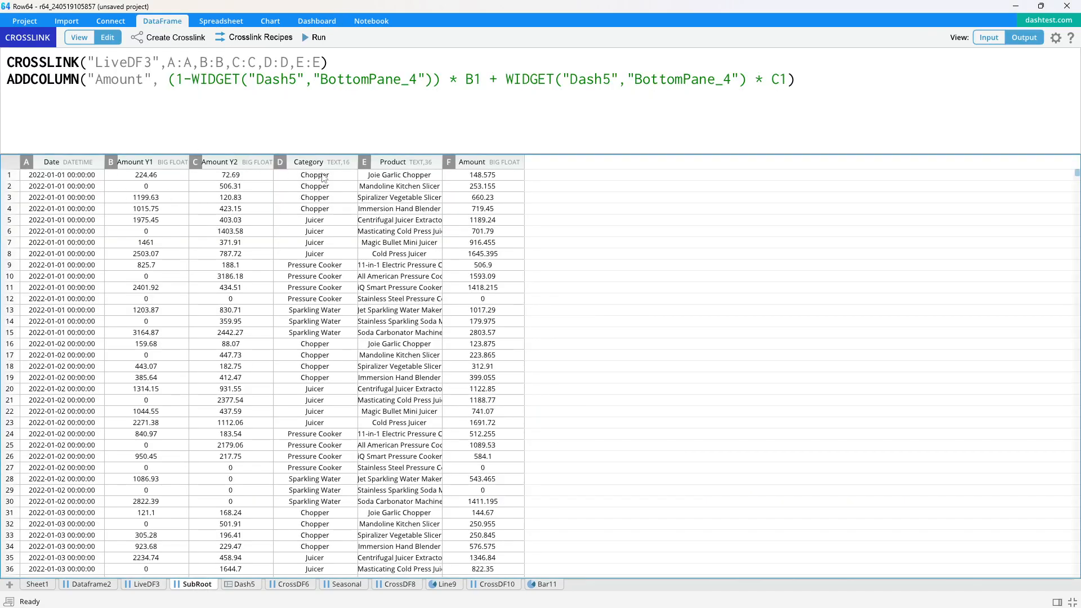
pyautogui.click(492, 163)
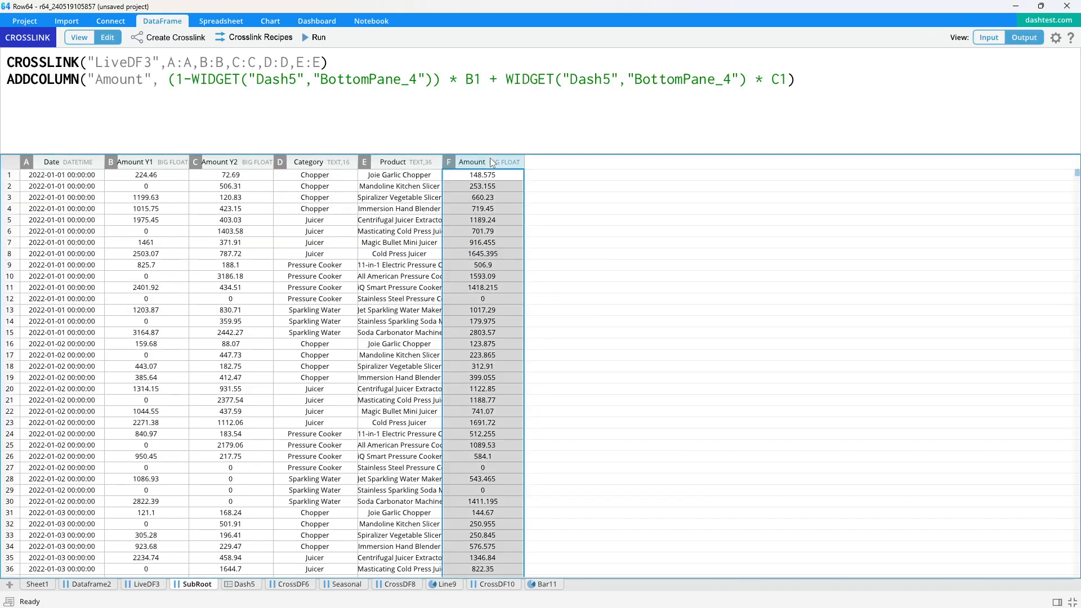
pyautogui.click(438, 251)
pyautogui.click(477, 201)
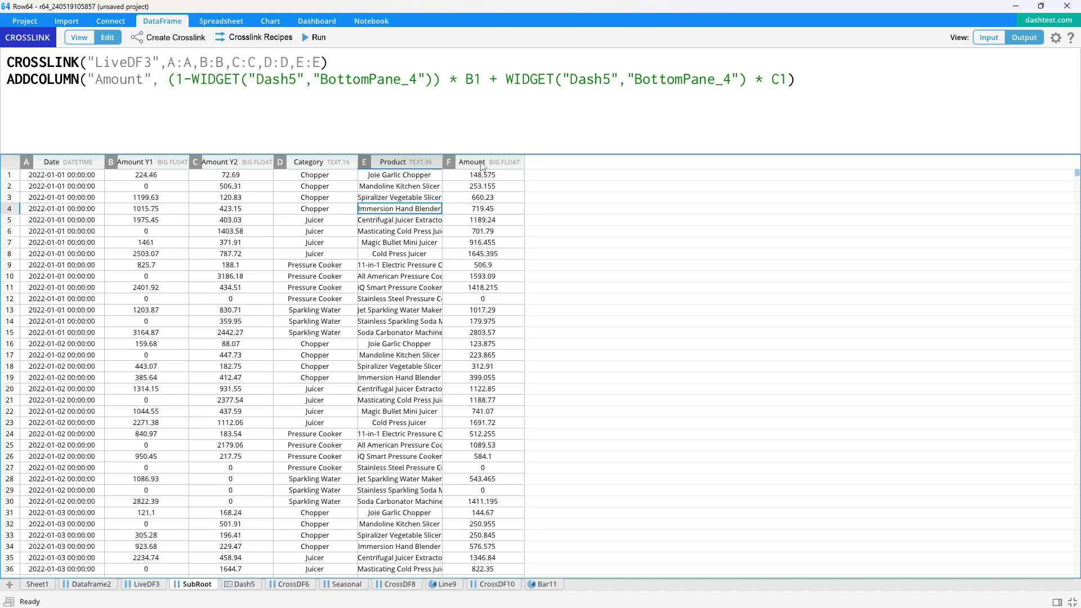
pyautogui.click(474, 116)
pyautogui.click(417, 67)
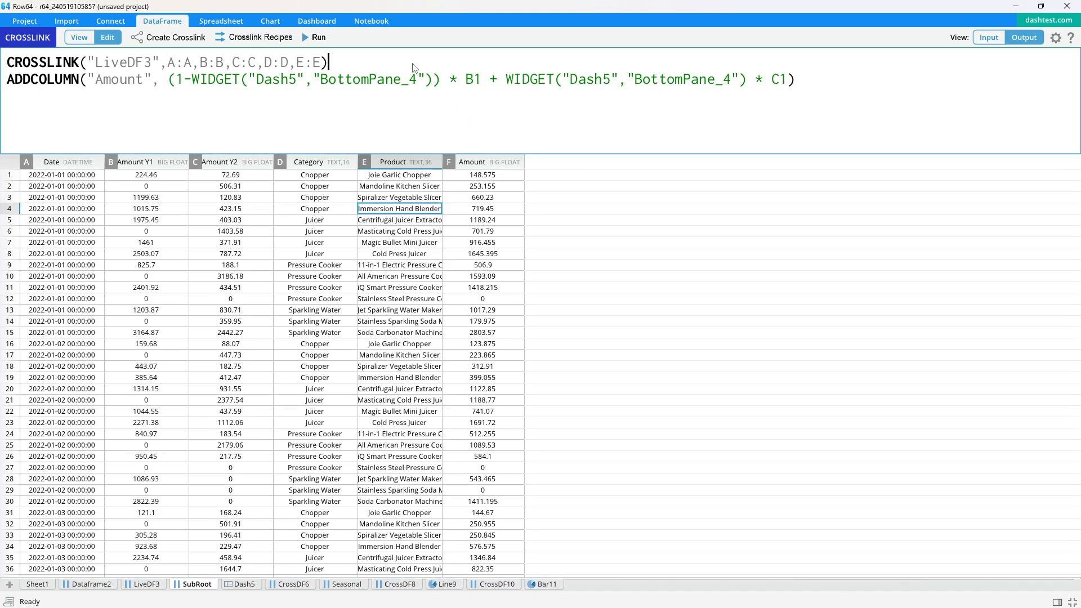
pyautogui.press('Return')
pyautogui.click(254, 38)
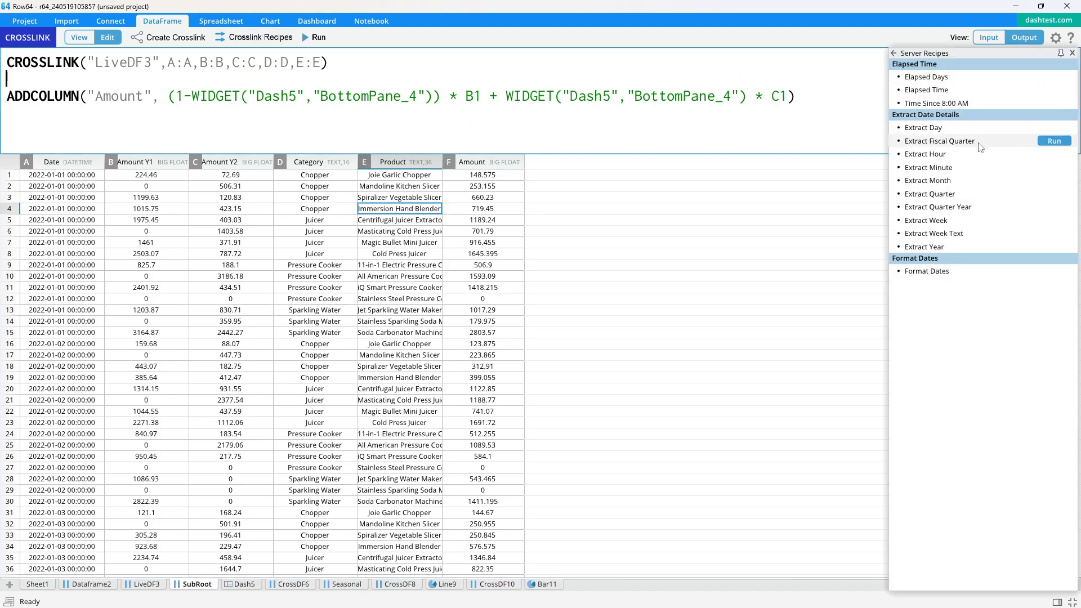
pyautogui.click(899, 53)
pyautogui.click(920, 132)
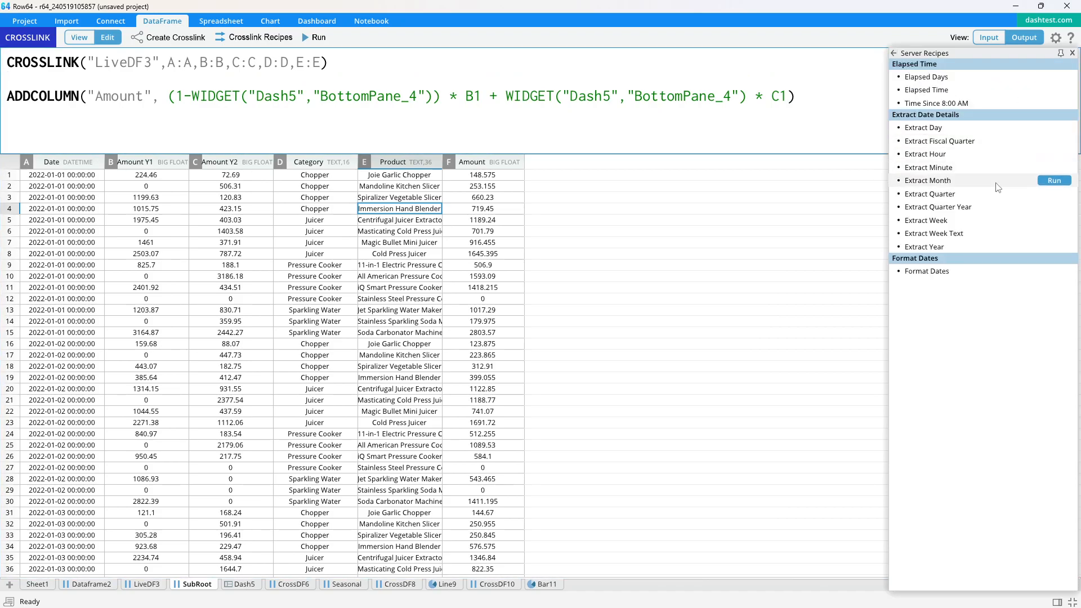
pyautogui.click(1054, 194)
# Move the ADDCOLUMN("Quarter", QUARTER(A1)) line above the Amount line in SubRoot's formula and run it.
pyautogui.moveTo(323, 125); pyautogui.dragTo(2, 114)
pyautogui.hotkey('ctrl', 'c')
pyautogui.press('Delete')
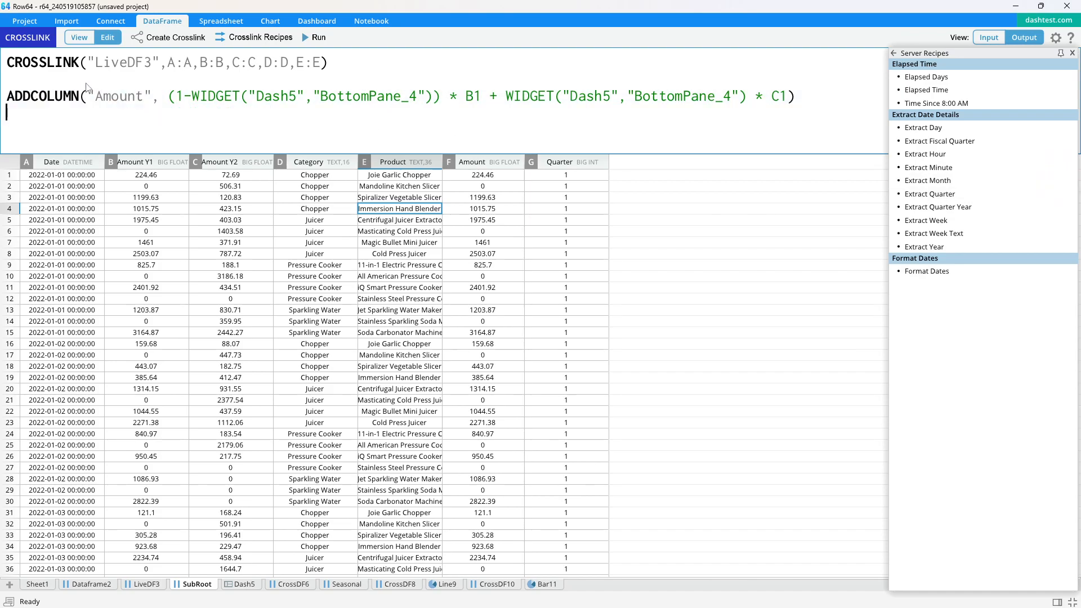
pyautogui.hotkey('ctrl', 'v')
pyautogui.click(314, 40)
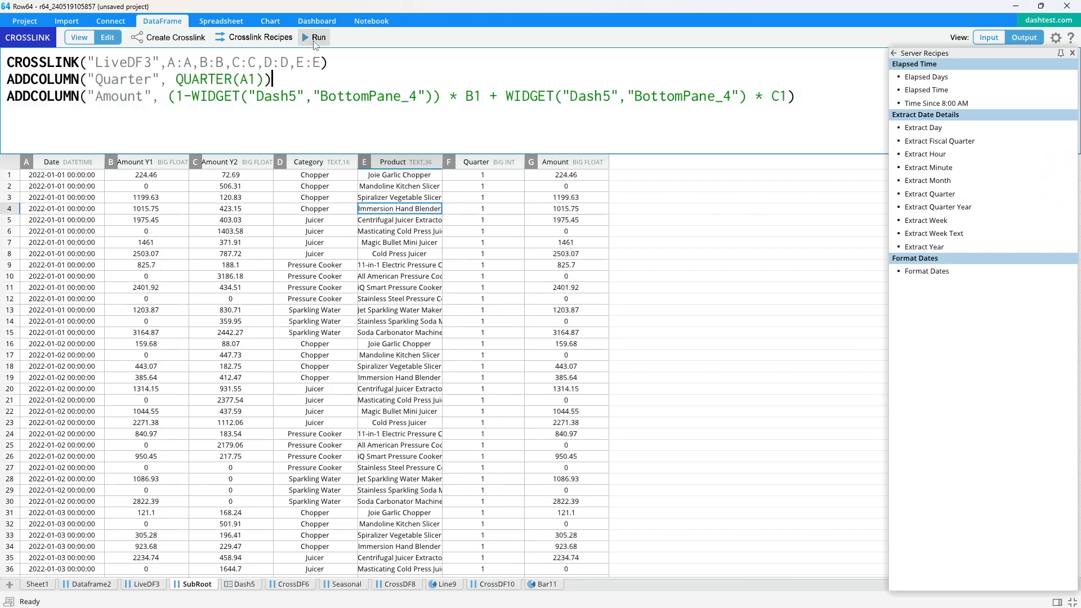
# Move the Quarter ADDCOLUMN line below the Amount line, run the SubRoot formula and close the recipe list.
pyautogui.moveTo(298, 83); pyautogui.dragTo(3, 93)
pyautogui.moveTo(280, 85); pyautogui.dragTo(8, 78)
pyautogui.hotkey('ctrl', 'c')
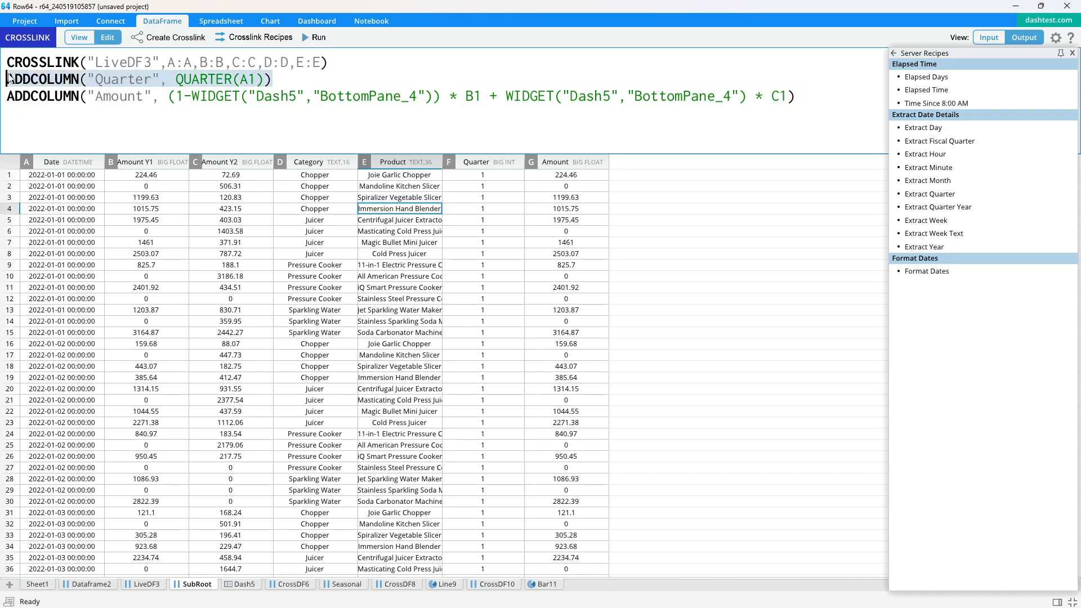
pyautogui.press('BackSpace')
pyautogui.press('BackSpace')
pyautogui.press('Return')
pyautogui.hotkey('ctrl', 'v')
pyautogui.click(317, 38)
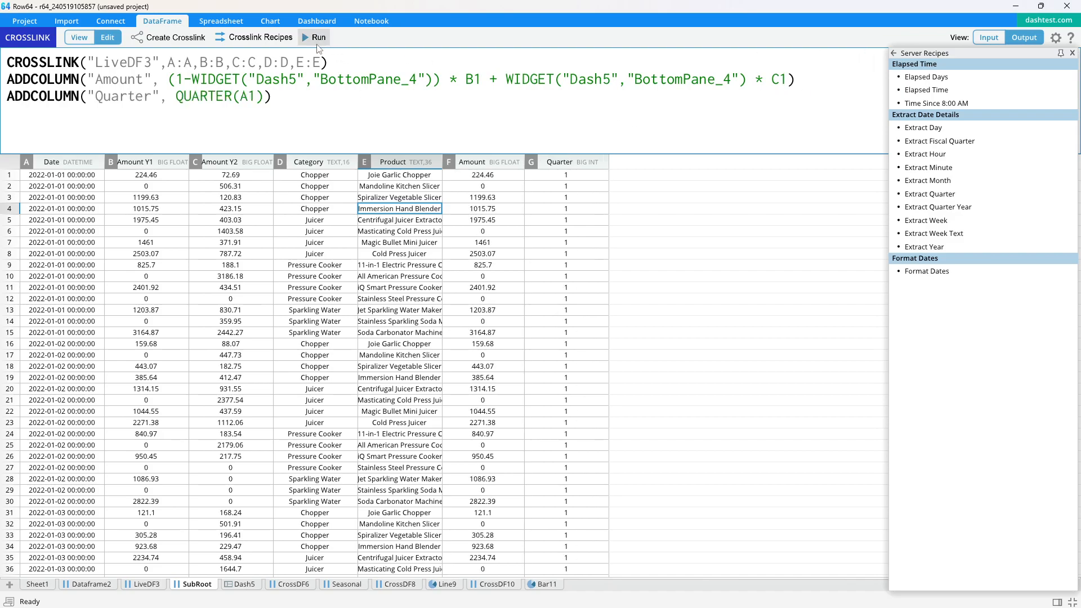
pyautogui.click(570, 201)
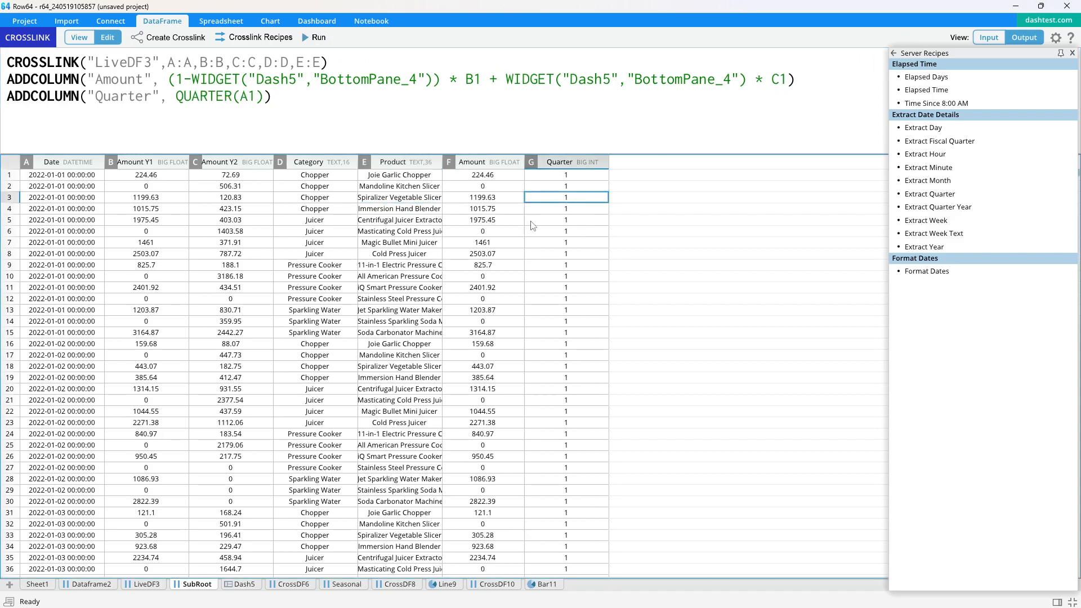
pyautogui.click(1072, 53)
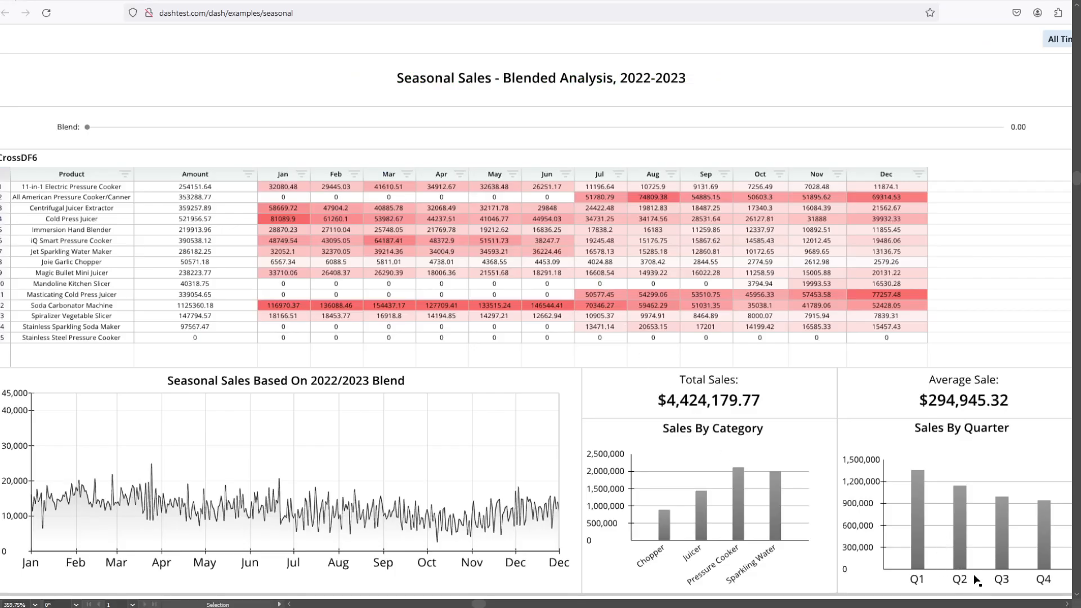
# Change SubRoot's Quarter expression to "Q" & QUARTER(A1), run the formula and check the Quarter column's rows.
pyautogui.hotkey('alt', 'Tab')
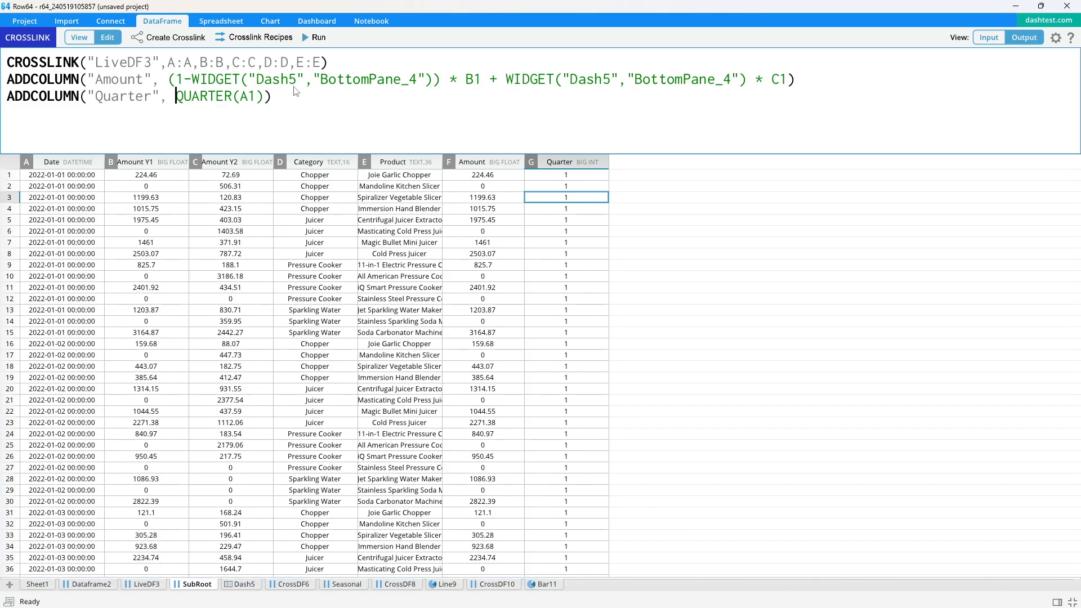
pyautogui.write('"Q"')
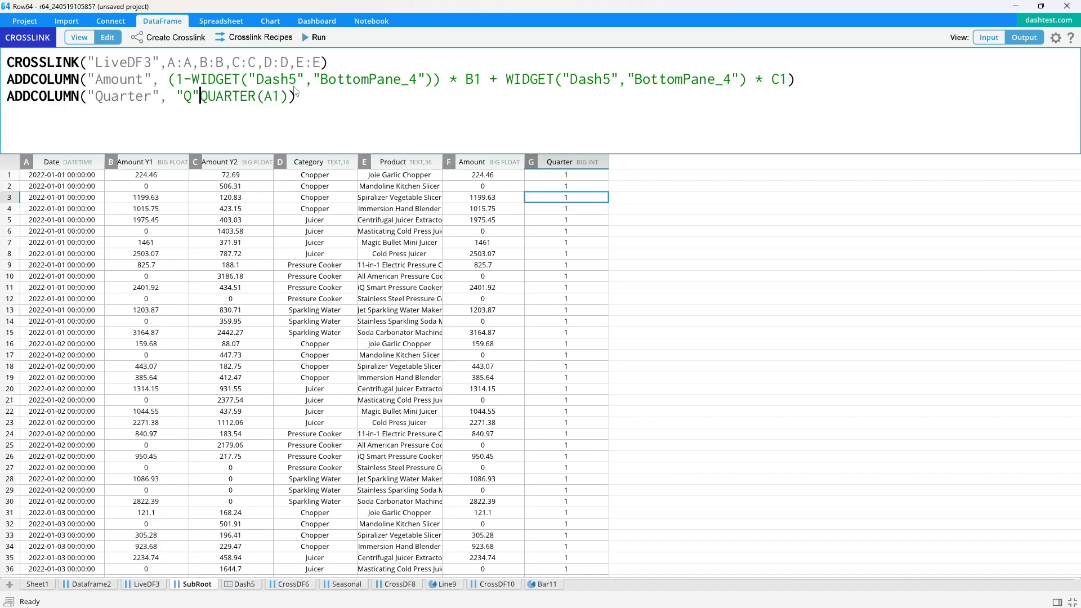
pyautogui.write(' &')
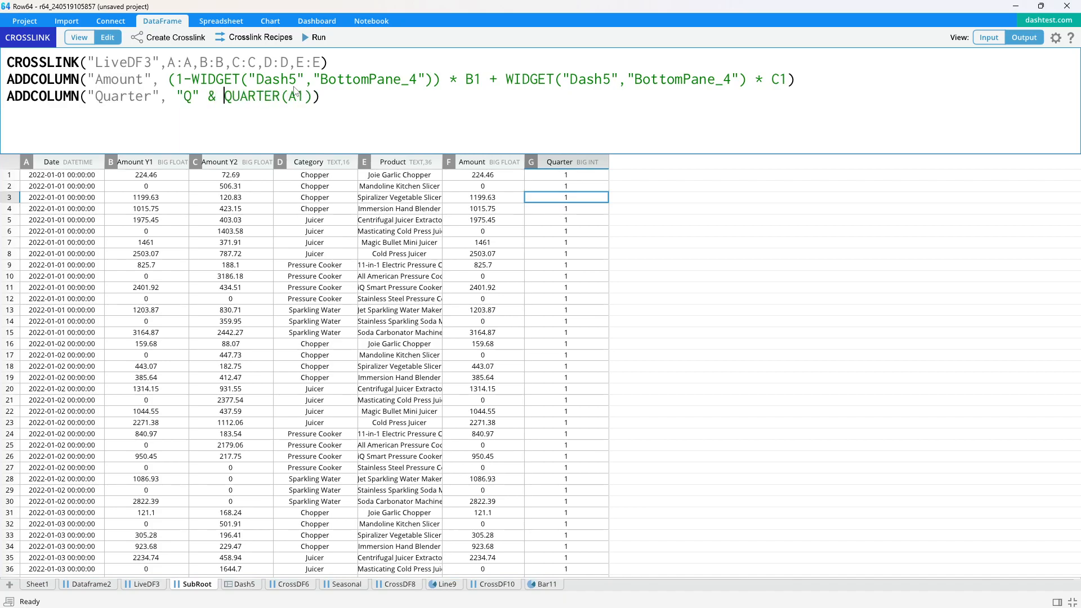
pyautogui.click(315, 38)
pyautogui.moveTo(1079, 176); pyautogui.dragTo(1008, 202)
pyautogui.click(379, 131)
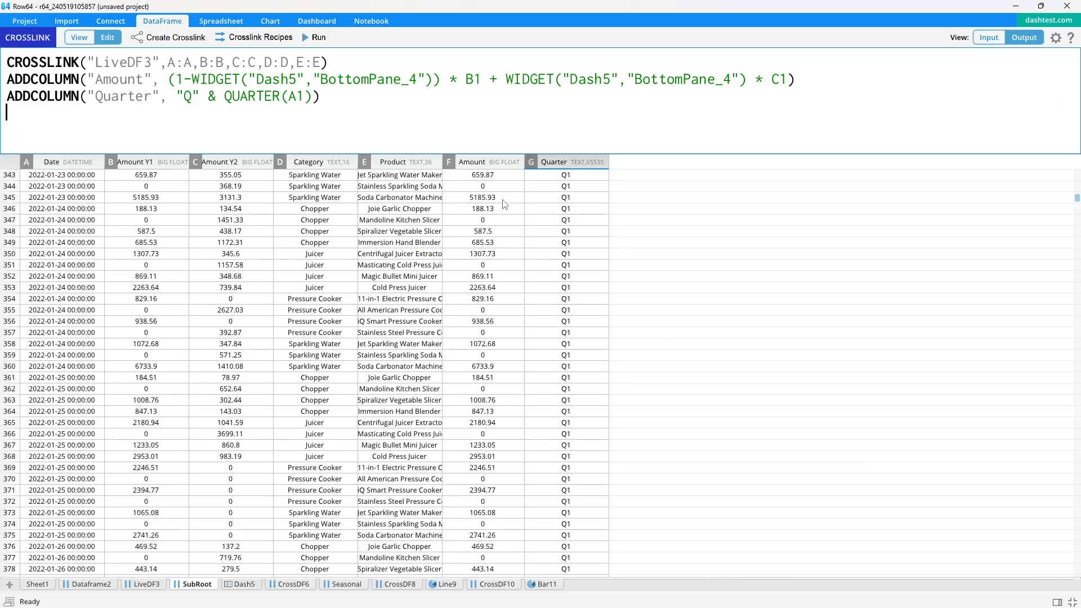
# Create a Group Sum cross-link dataframe from SubRoot's Amount and Quarter columns.
pyautogui.moveTo(482, 161); pyautogui.dragTo(566, 162)
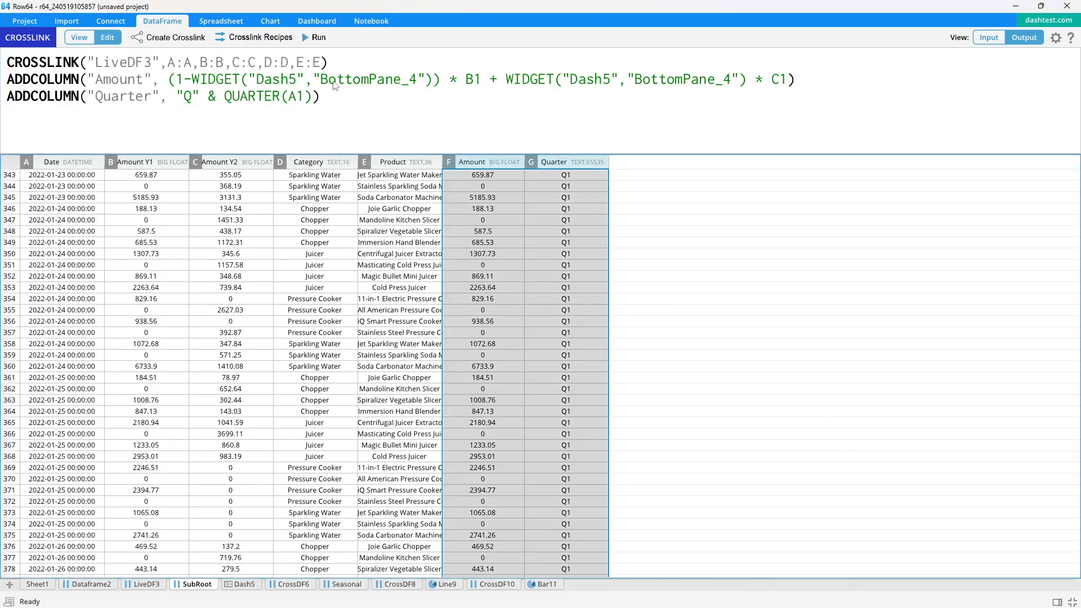
pyautogui.click(176, 38)
pyautogui.click(491, 190)
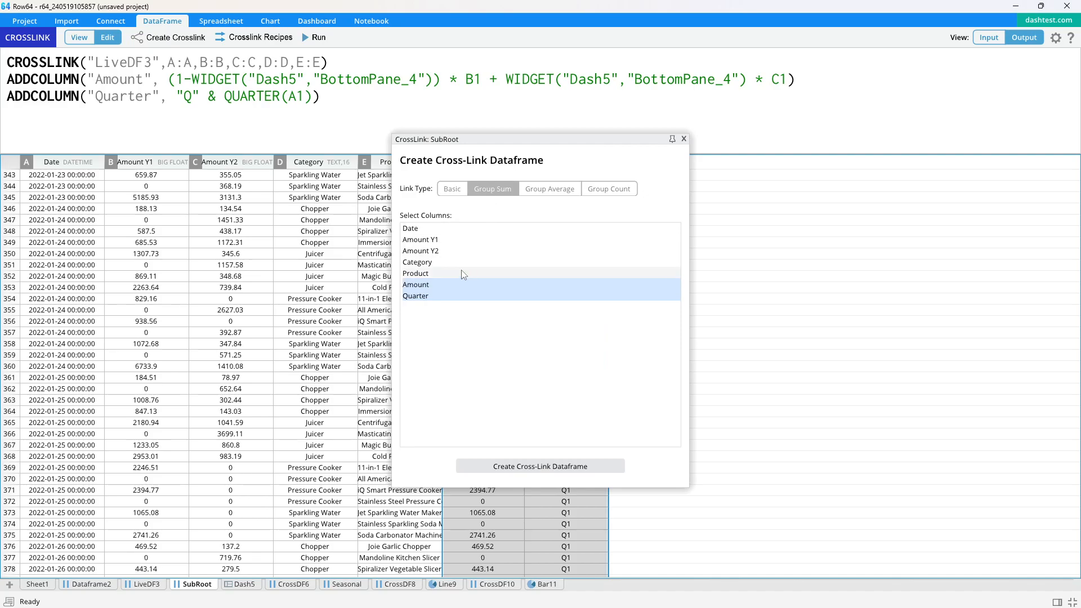
pyautogui.click(532, 467)
# Enlarge the new dataframe's formula area and compare the input and output data behind the GROUPSUM(B:B) line.
pyautogui.moveTo(70, 98); pyautogui.dragTo(146, 99)
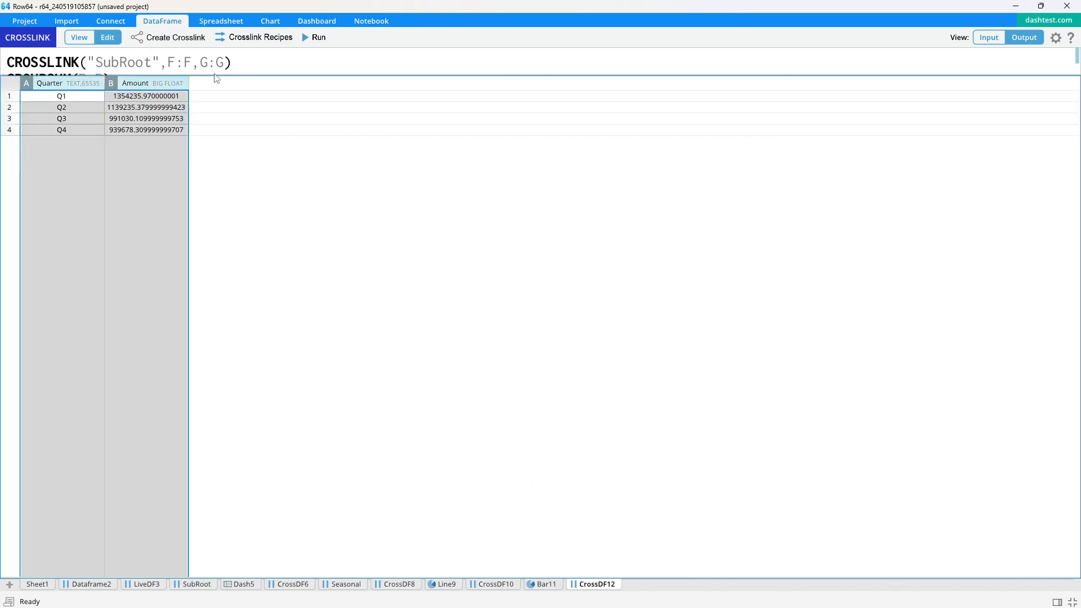
pyautogui.moveTo(212, 75); pyautogui.dragTo(211, 134)
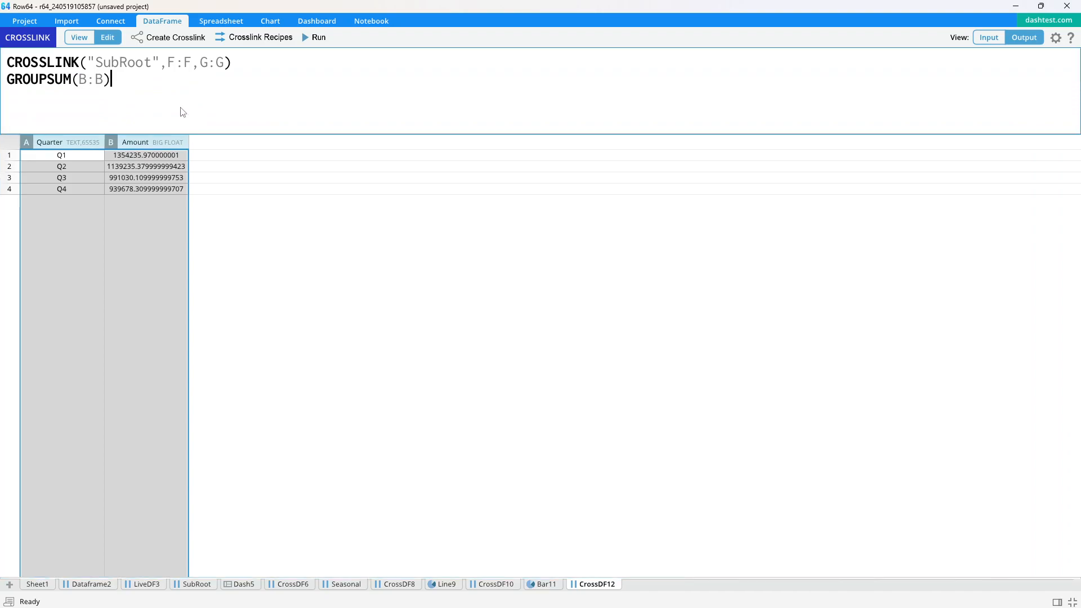
pyautogui.click(96, 87)
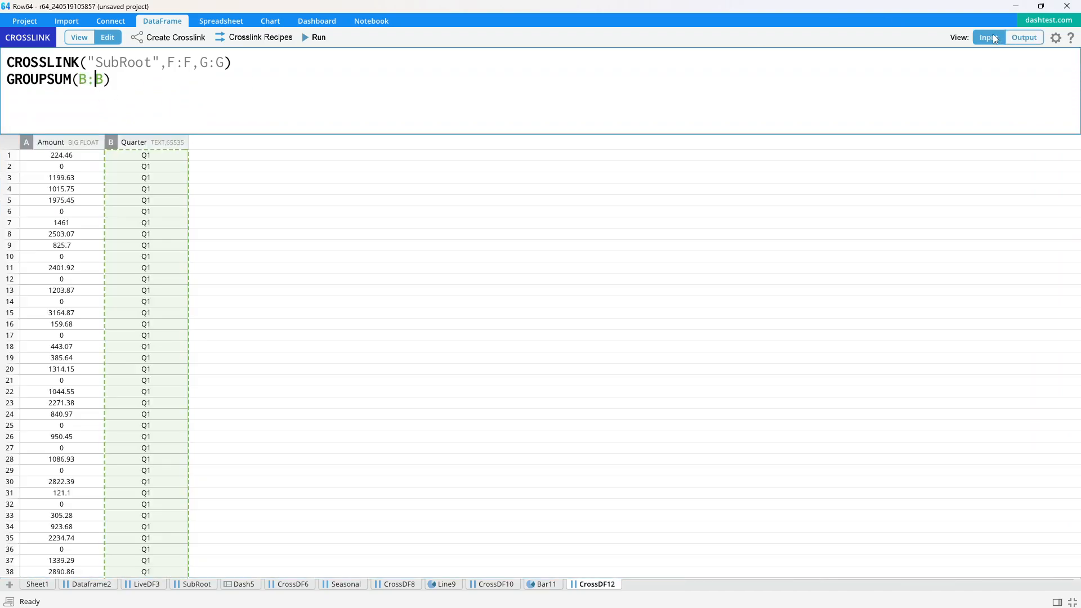
pyautogui.click(176, 89)
pyautogui.click(96, 83)
pyautogui.click(138, 81)
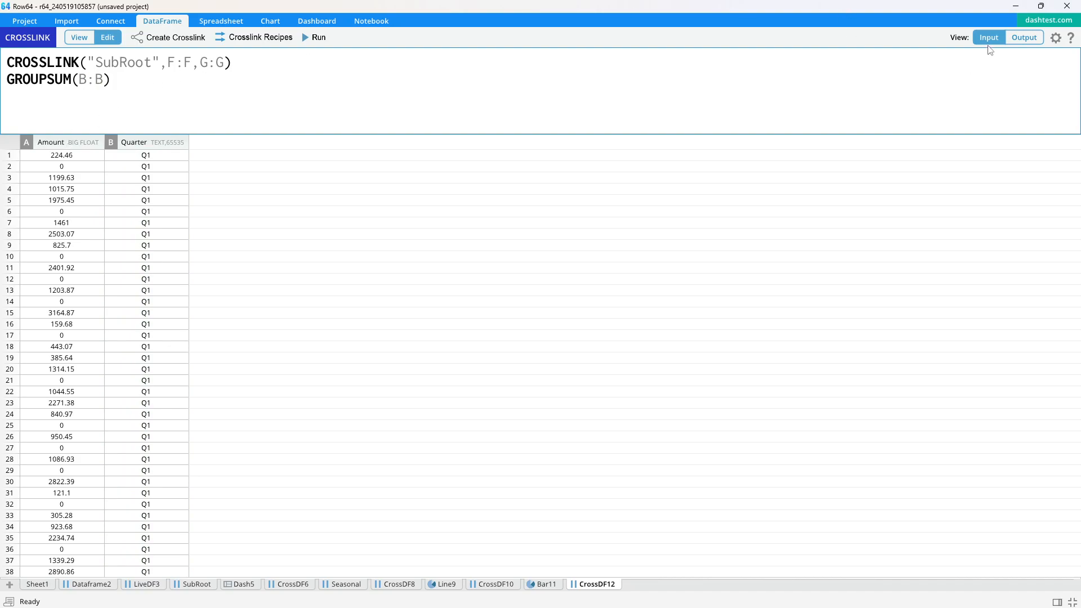
pyautogui.click(1018, 35)
# Create a bar chart from the grouped Quarter and Amount columns and place it in Dash5's empty pane beside the category chart.
pyautogui.moveTo(37, 147); pyautogui.dragTo(155, 158)
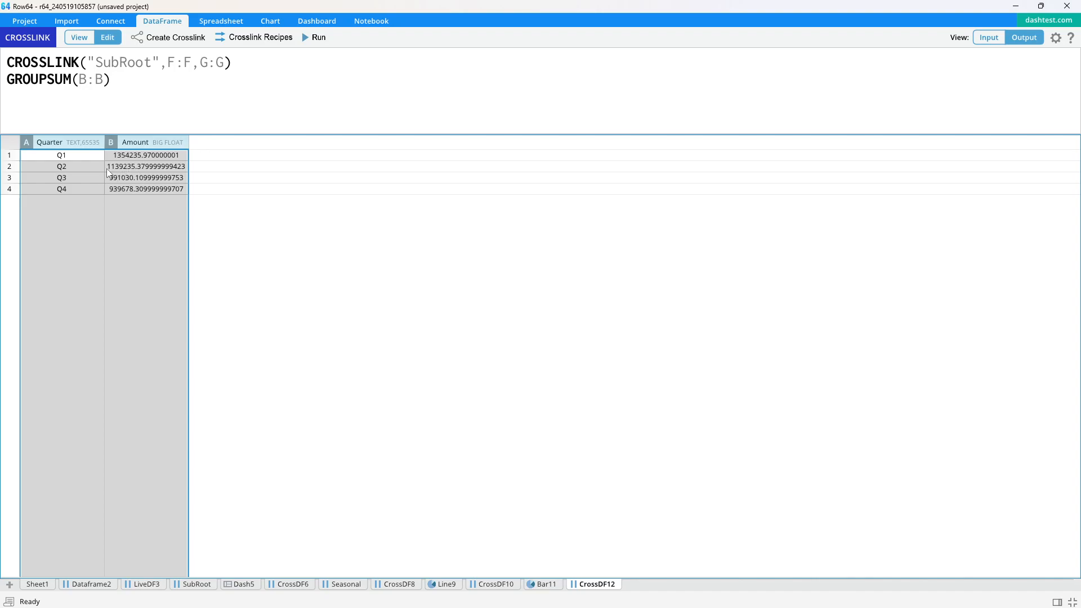
pyautogui.click(270, 21)
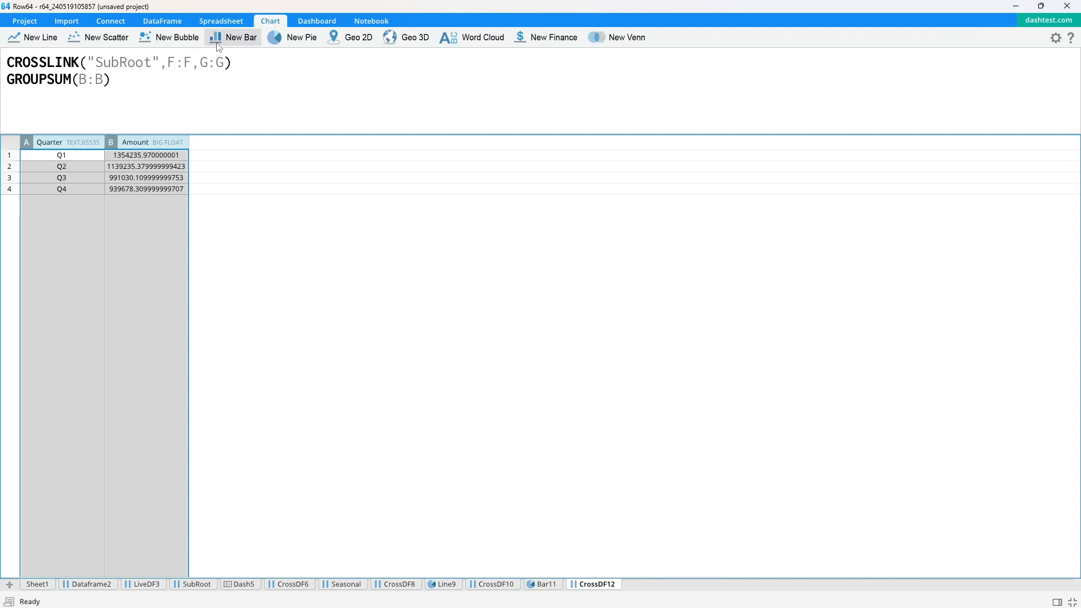
pyautogui.click(233, 37)
pyautogui.click(243, 450)
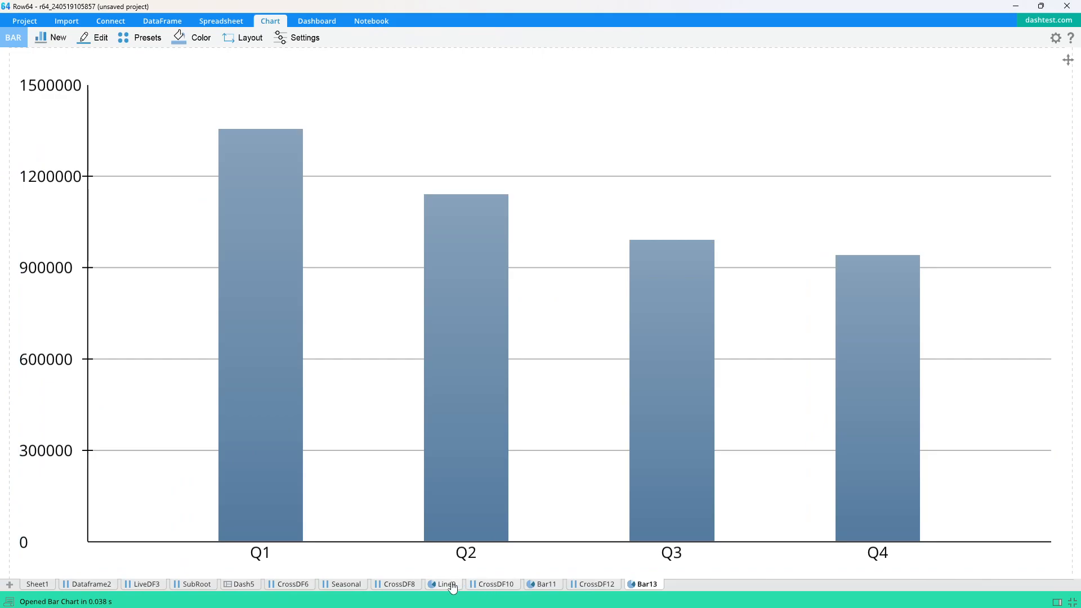
pyautogui.click(239, 585)
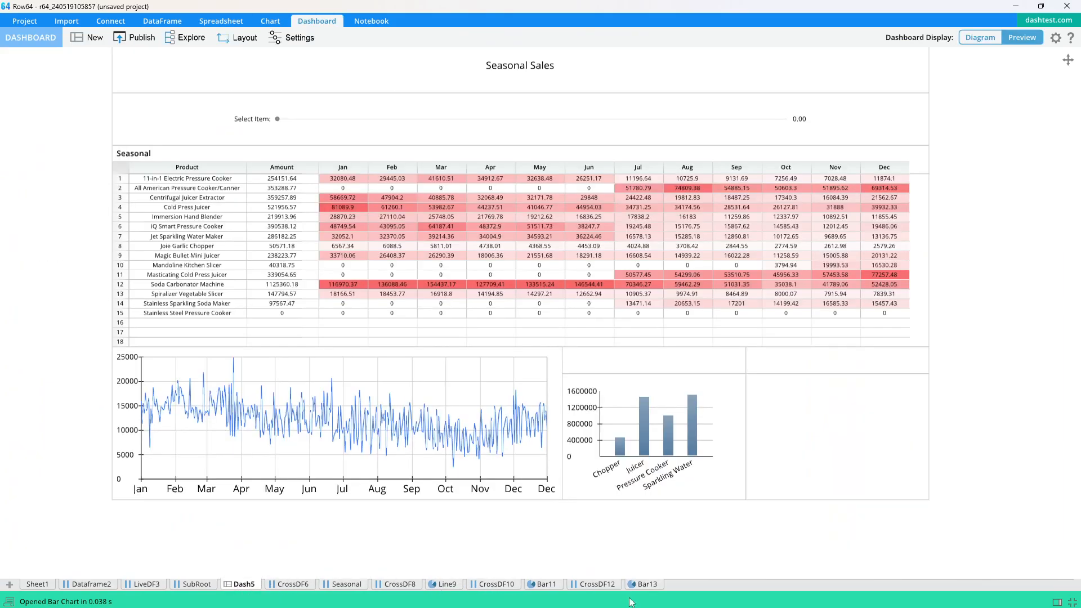
pyautogui.moveTo(648, 586); pyautogui.dragTo(867, 454)
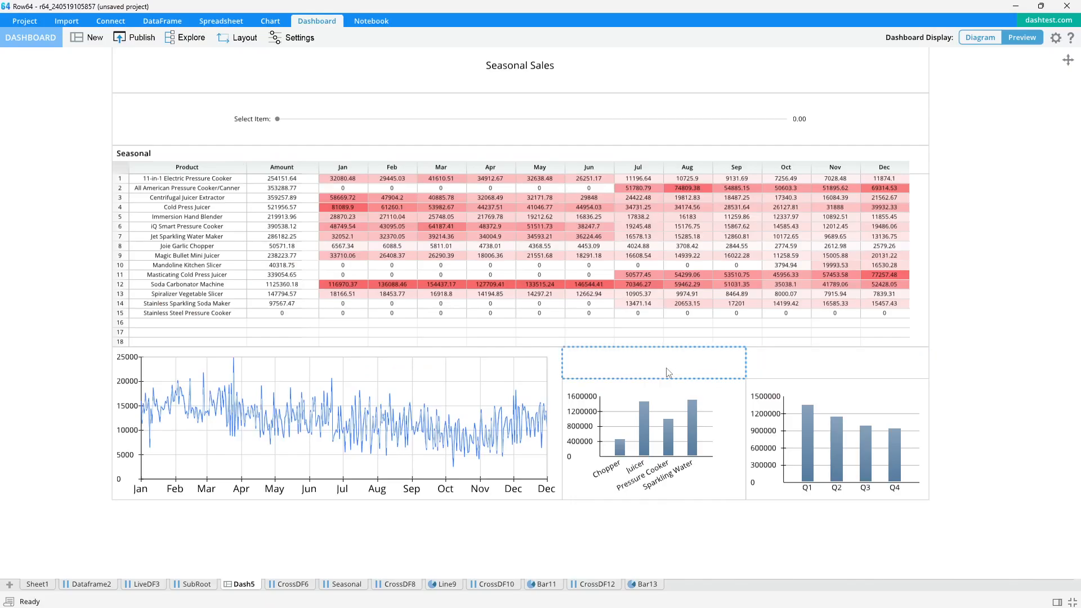
# Label the empty pane above the category bar chart "Total Sales".
pyautogui.click(649, 369)
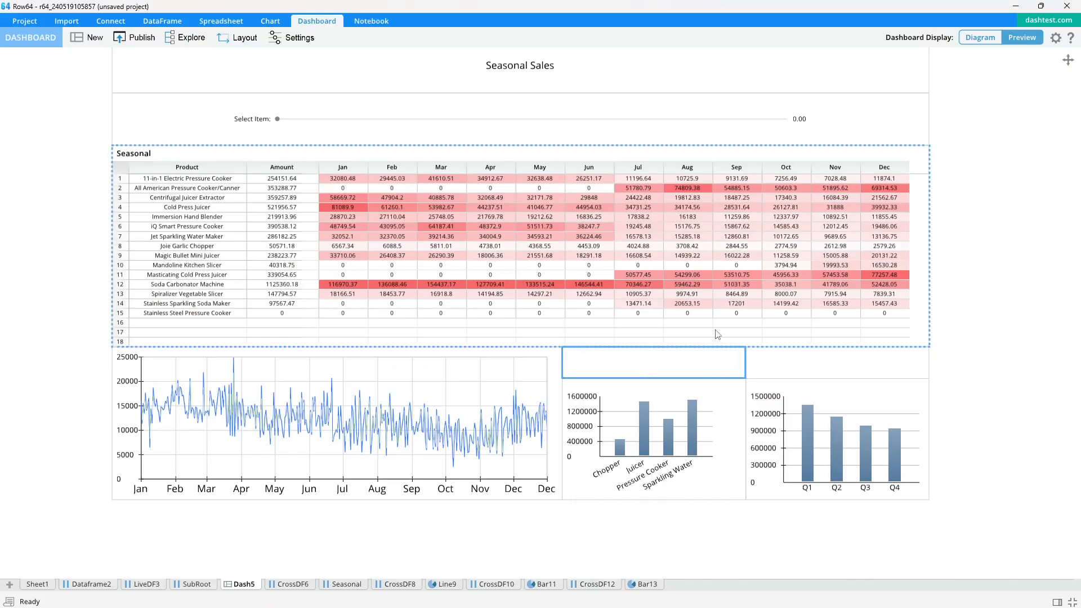
pyautogui.doubleClick(663, 371)
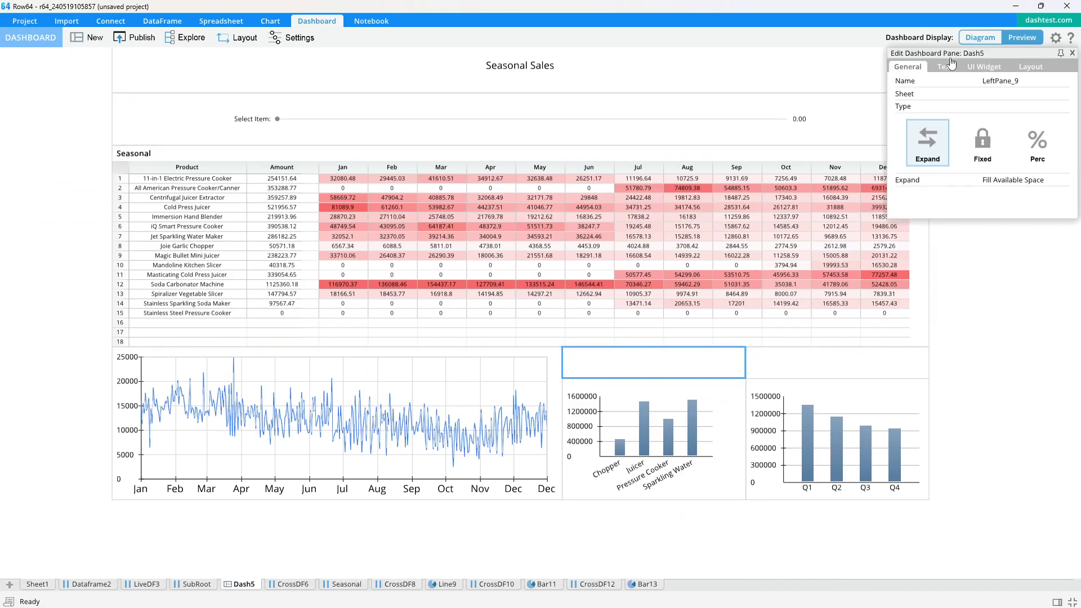
pyautogui.click(945, 67)
pyautogui.click(939, 99)
pyautogui.write('T')
pyautogui.write('otal Sale')
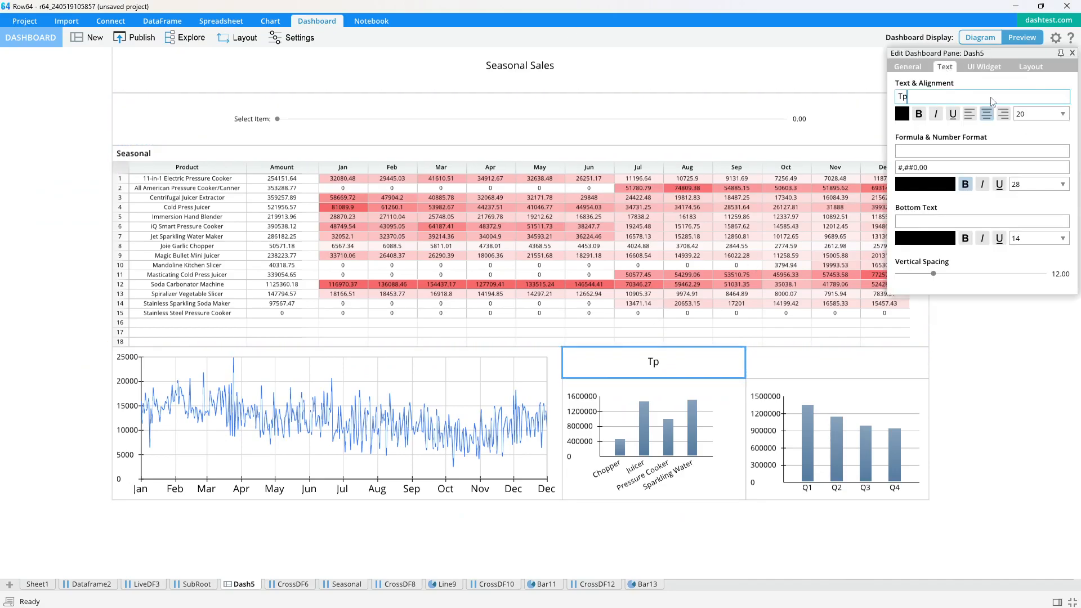
pyautogui.write('s')
# Give the Total Sales pane the formula =SUM(SubRoot!F:F) and lower its bottom border so both text lines fit.
pyautogui.click(978, 152)
pyautogui.write('=SUM(')
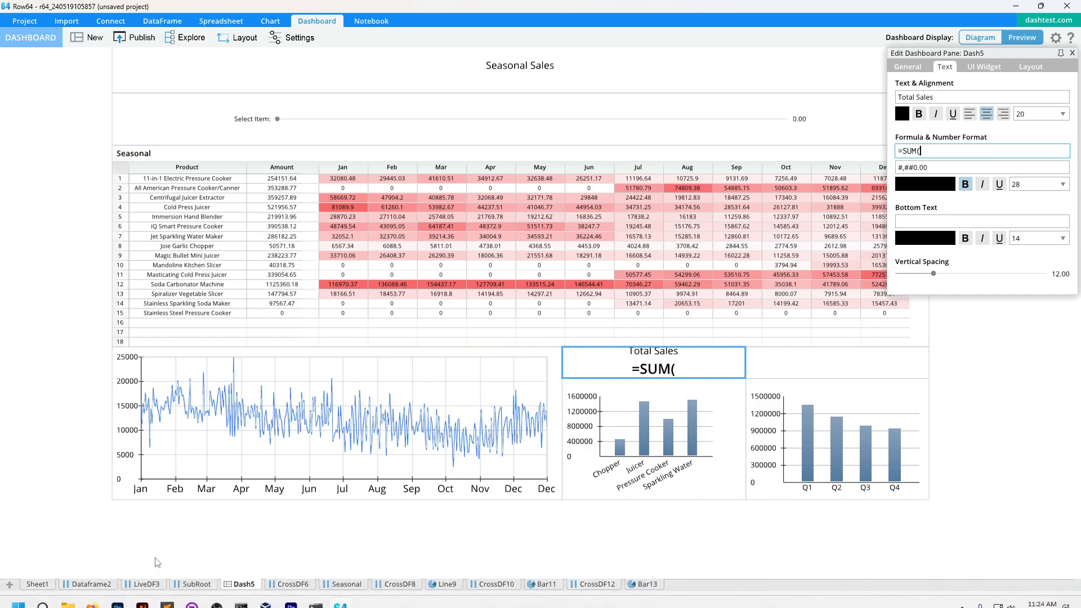
pyautogui.click(143, 584)
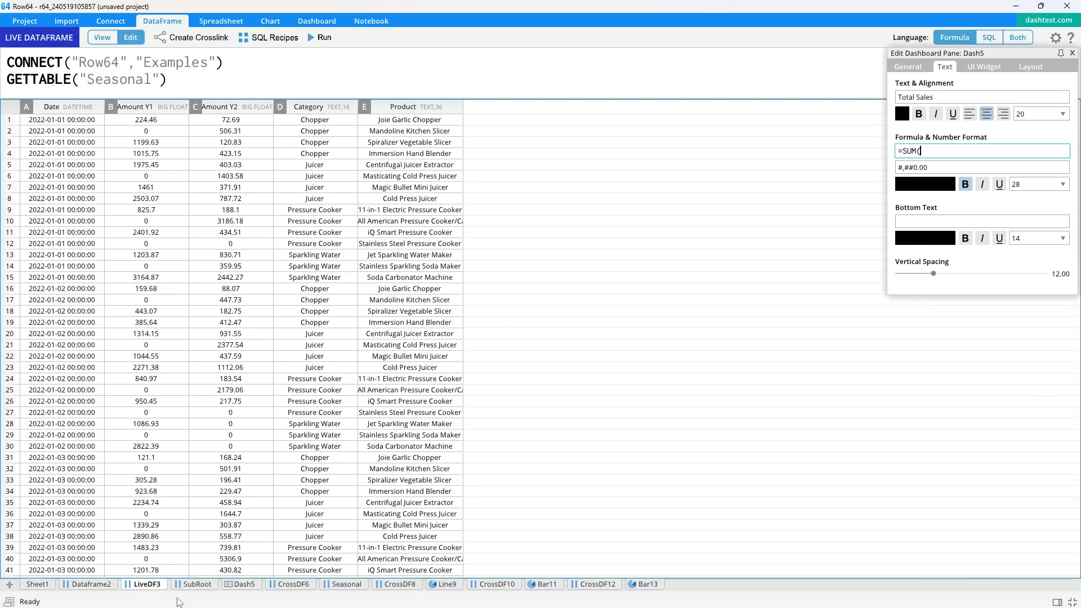
pyautogui.click(197, 585)
pyautogui.click(499, 167)
pyautogui.press('Return')
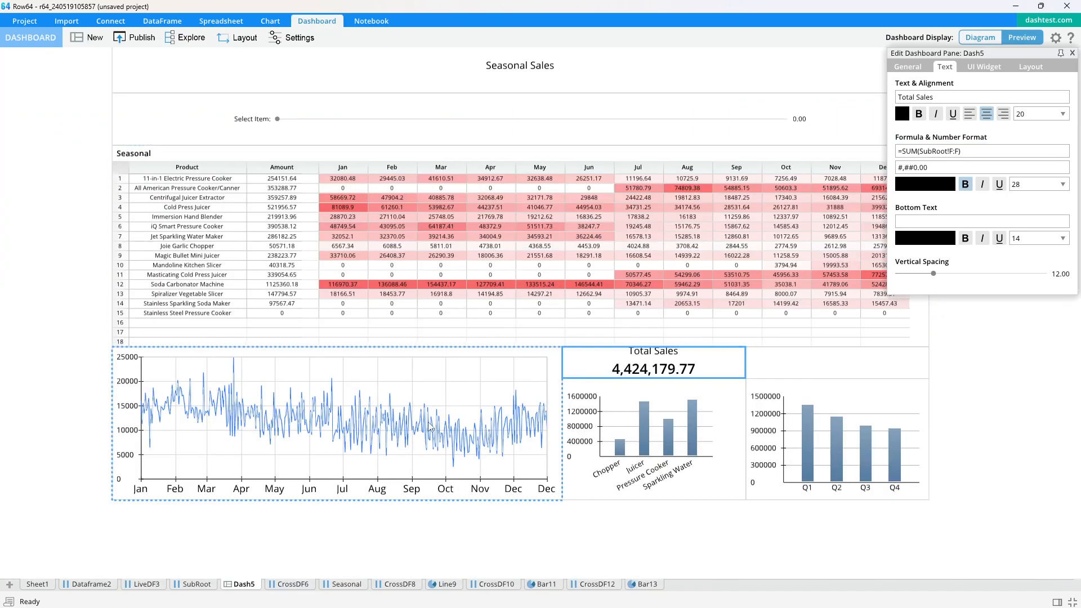
pyautogui.moveTo(678, 381); pyautogui.dragTo(677, 393)
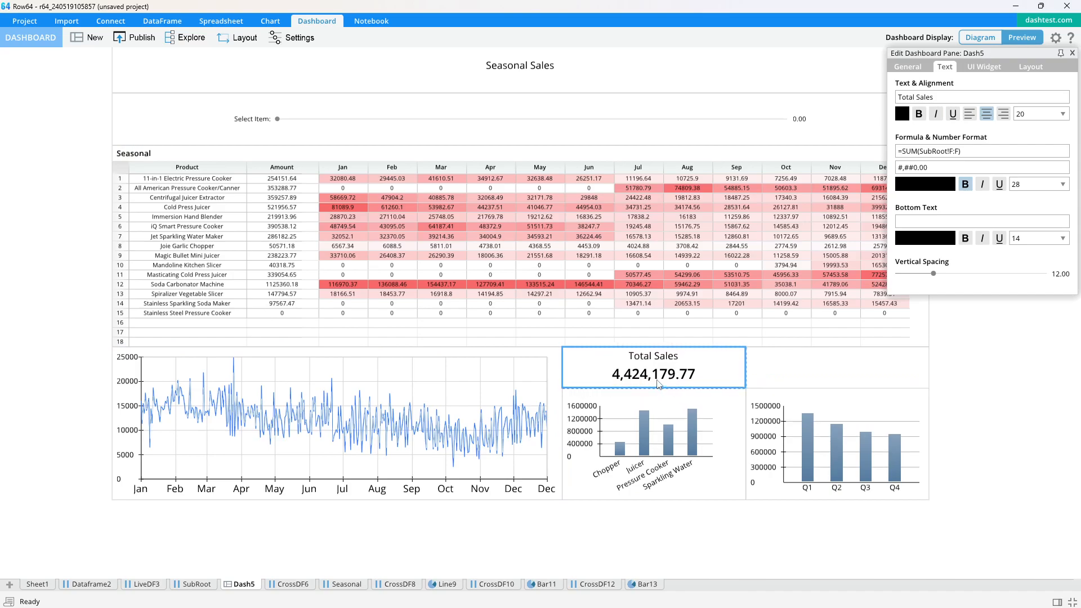
# Label the empty pane above the quarter bar chart "Average Sales".
pyautogui.click(796, 373)
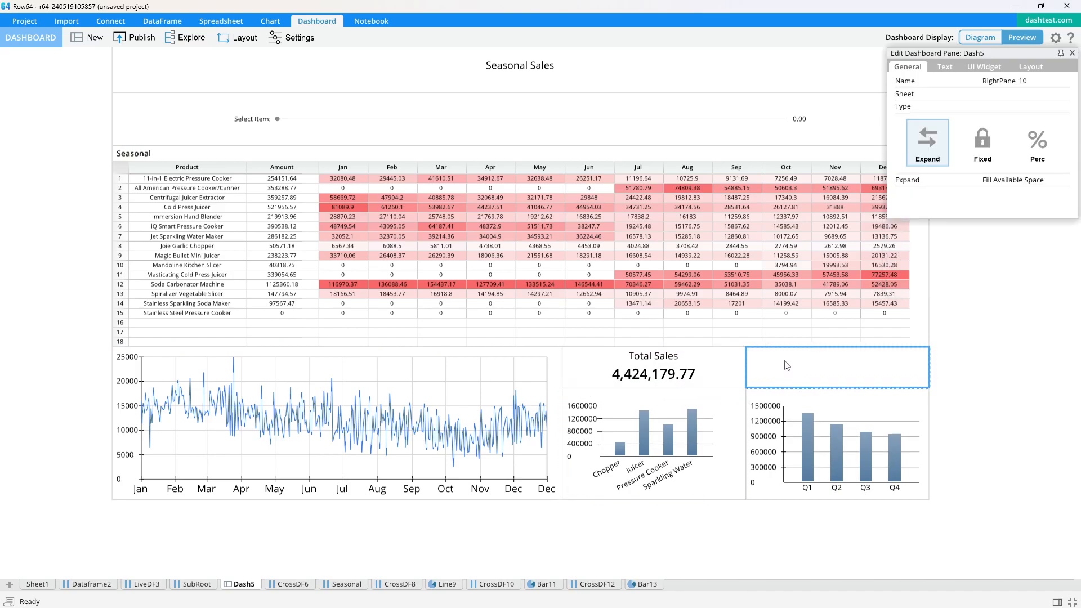
pyautogui.click(949, 69)
pyautogui.click(939, 95)
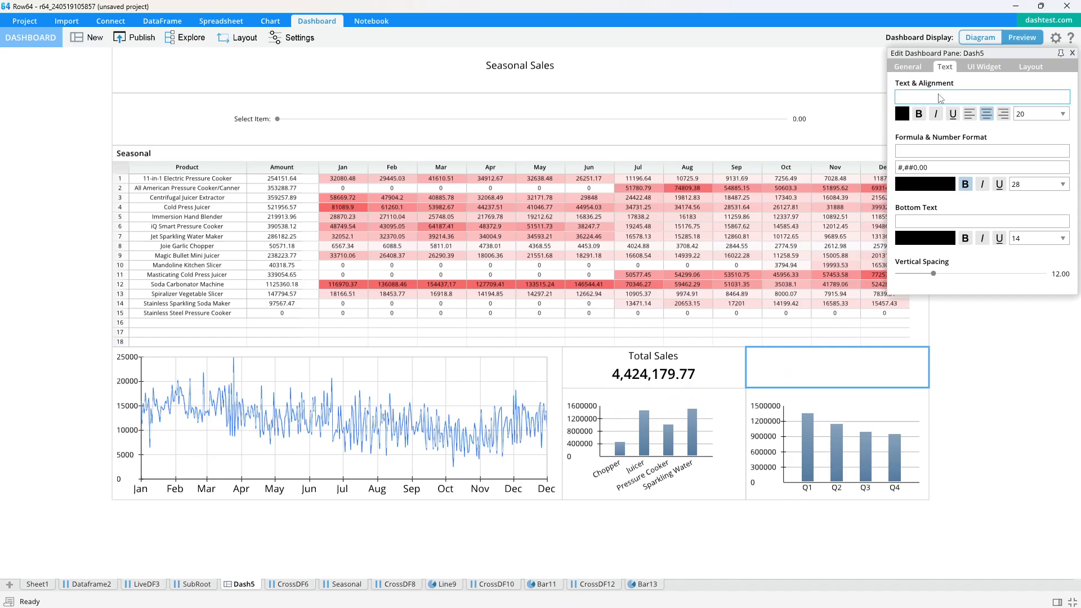
pyautogui.write('Average Sales')
# Give the Average Sales pane the formula =AVERAGE(SubRoot!F:F) and close the pane settings.
pyautogui.click(932, 150)
pyautogui.write('=AVER')
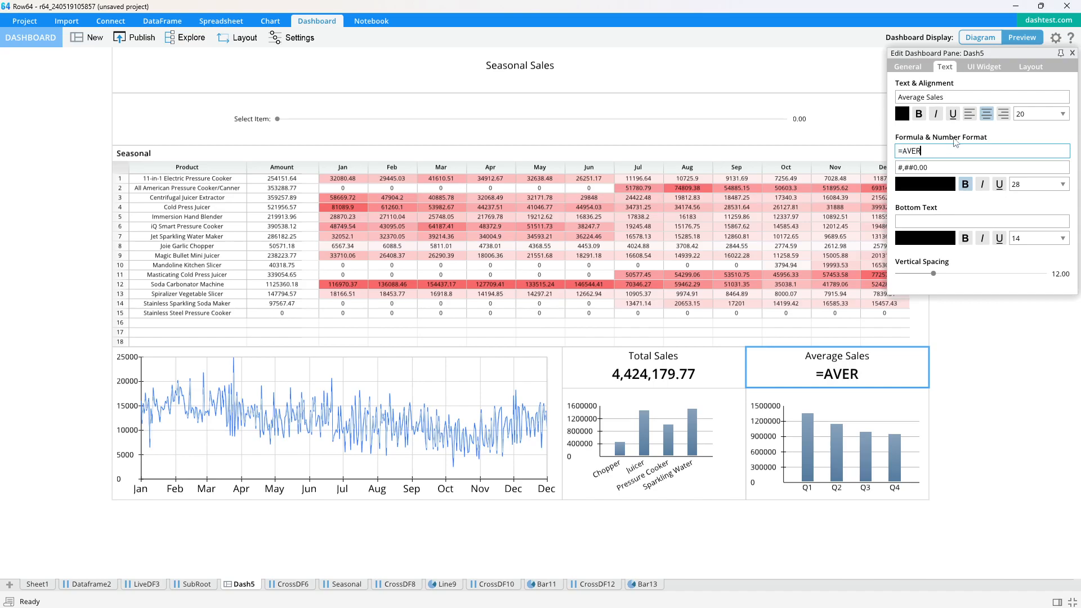
pyautogui.write('AGE(')
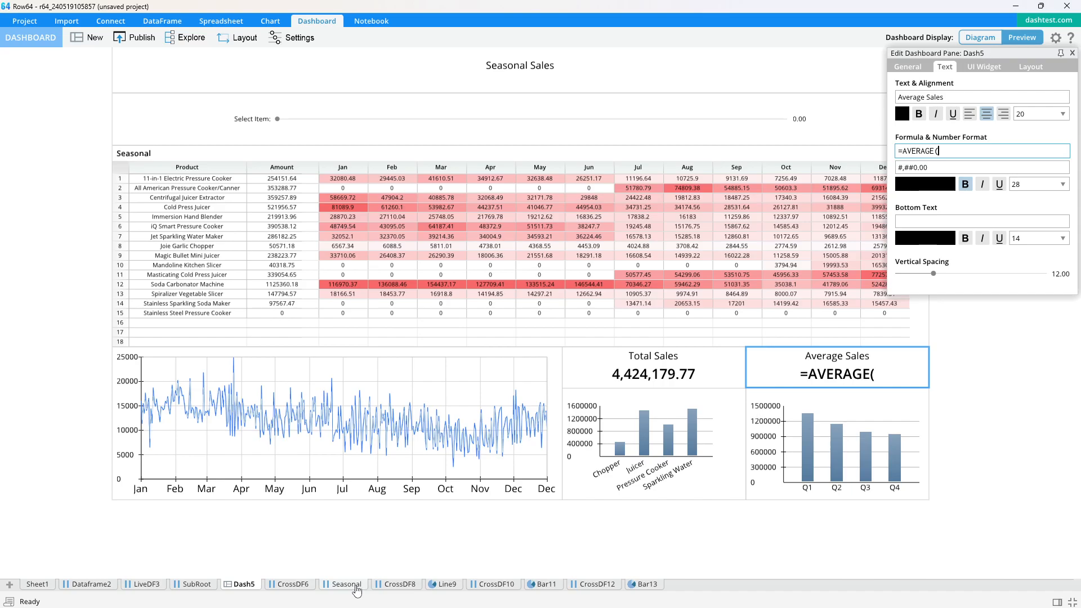
pyautogui.click(197, 584)
pyautogui.click(489, 163)
pyautogui.press('Return')
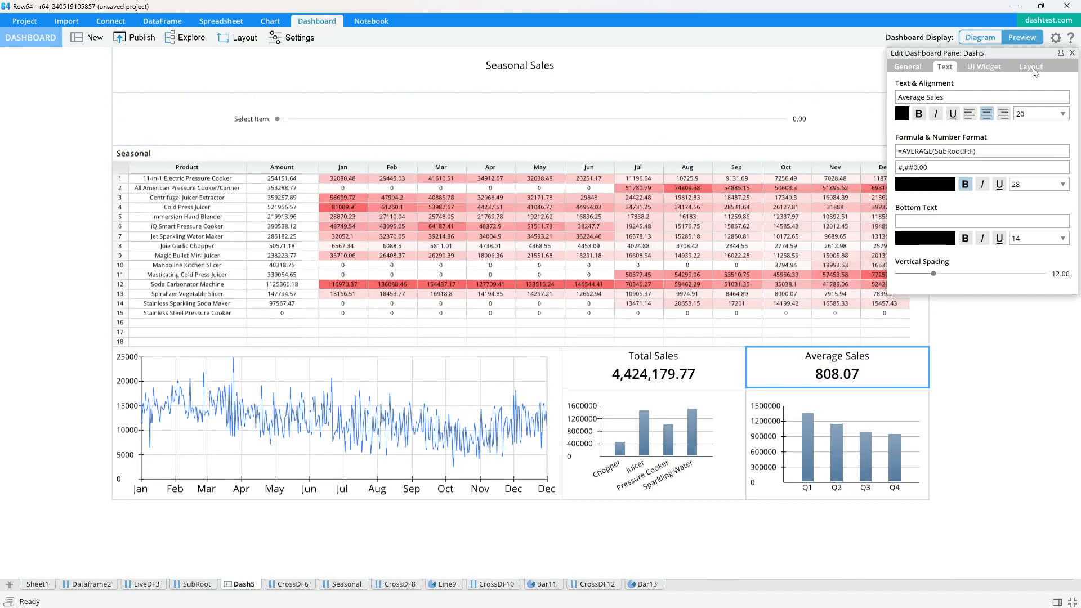
pyautogui.click(1073, 53)
# Publish the dashboard to the temp group as seasonal-04.
pyautogui.click(137, 37)
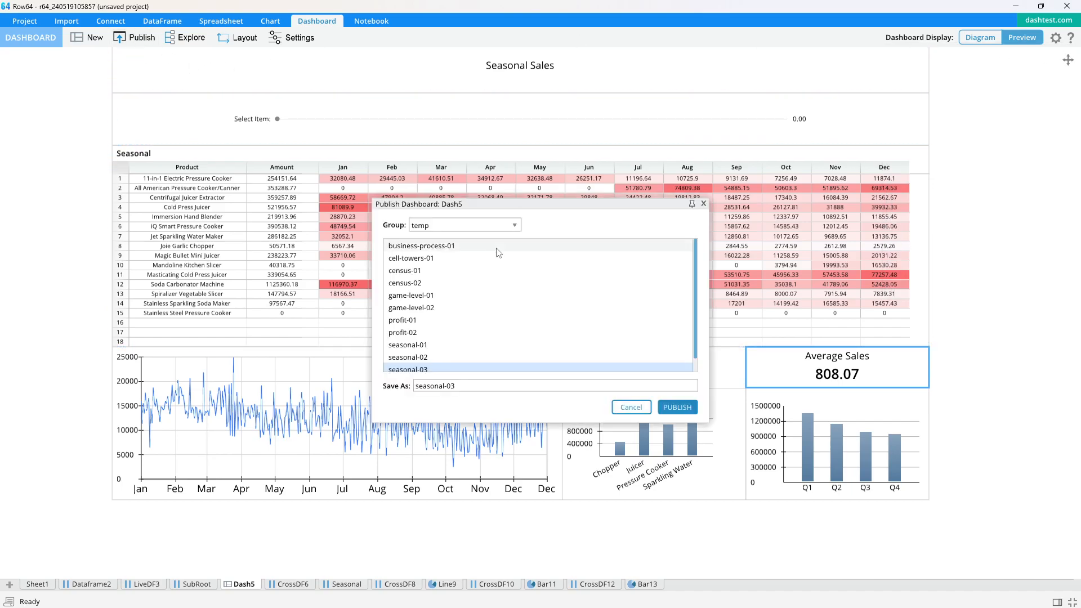
pyautogui.click(461, 229)
pyautogui.click(445, 295)
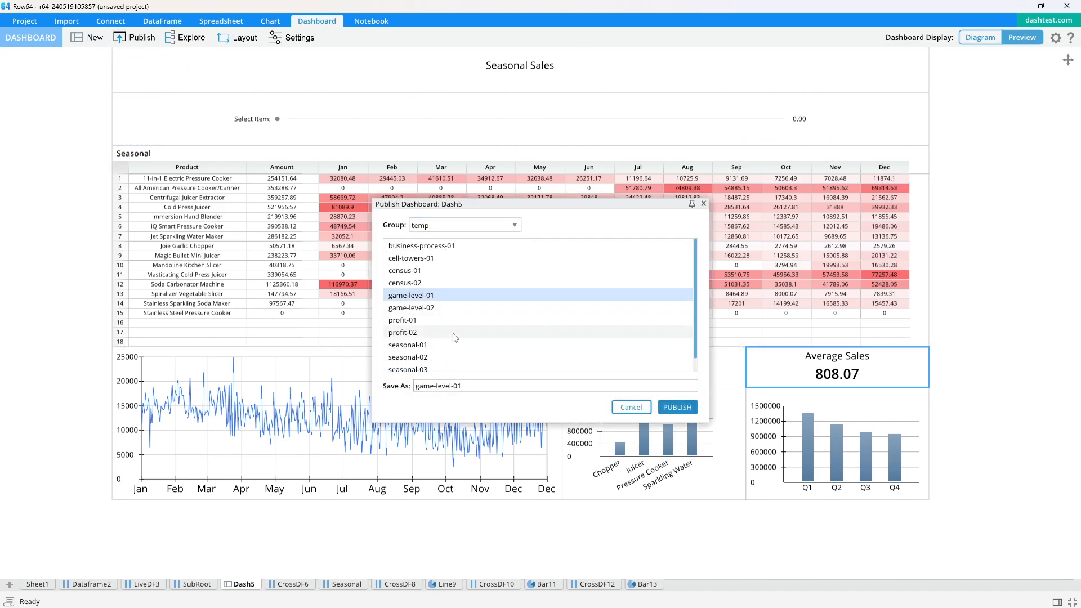
pyautogui.scroll(-1, 452, 374)
pyautogui.click(445, 355)
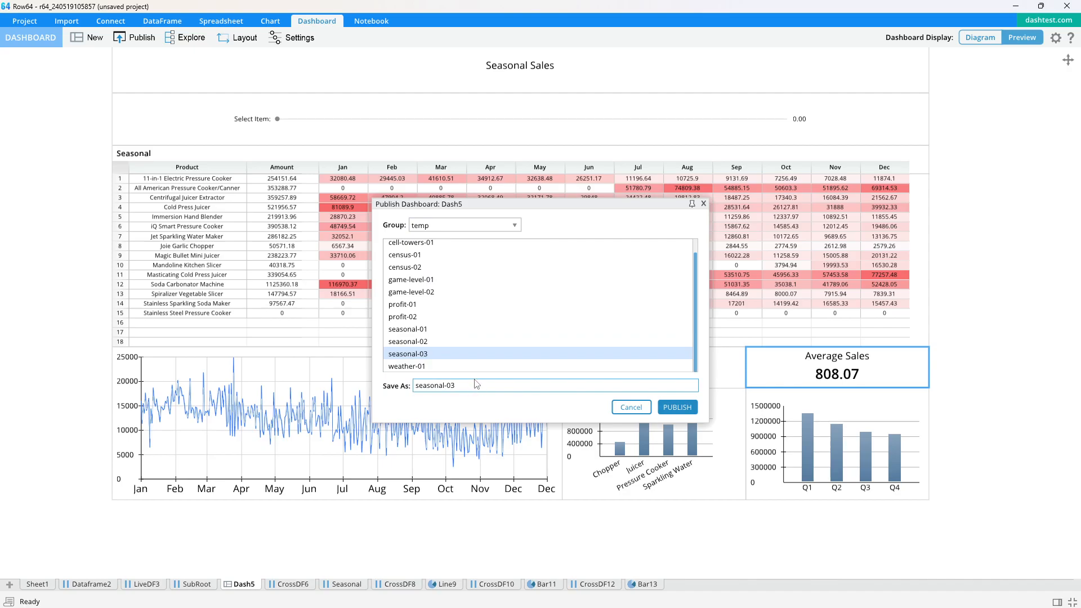
pyautogui.click(685, 406)
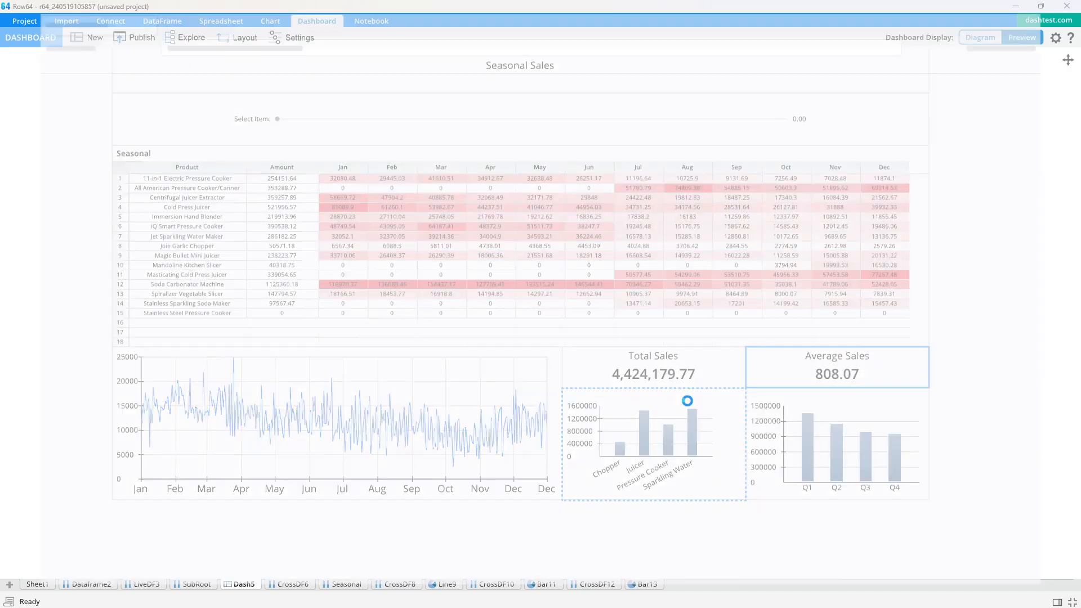
# Test the published dashboard's filtering with the Q1 and Sparkling Water bars, clear the filters and close the cell value popup.
pyautogui.click(911, 540)
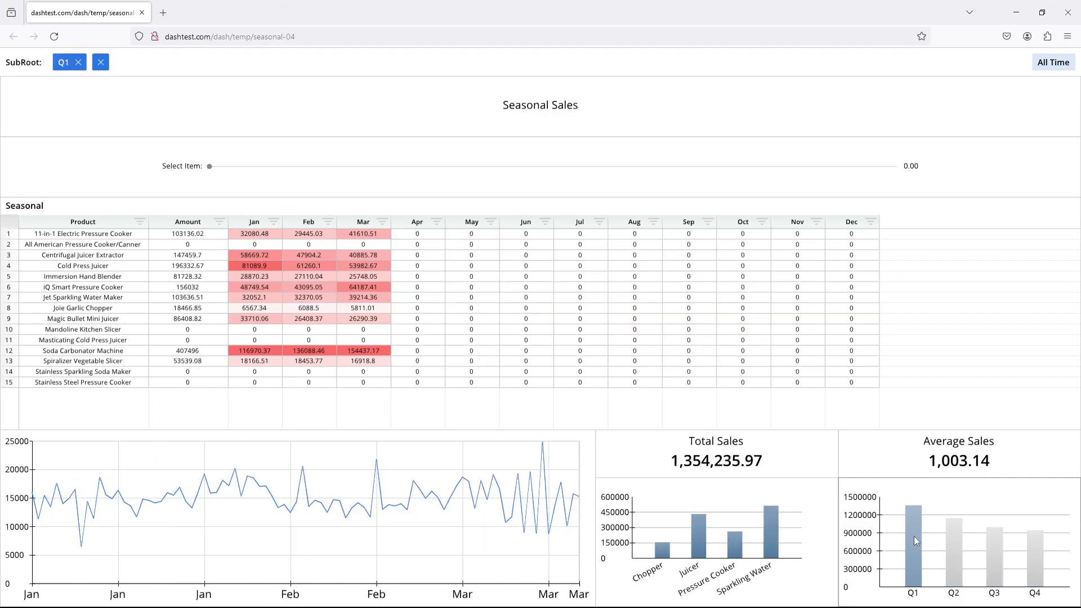
pyautogui.click(914, 537)
pyautogui.click(772, 535)
pyautogui.click(769, 535)
pyautogui.click(769, 535)
pyautogui.click(769, 535)
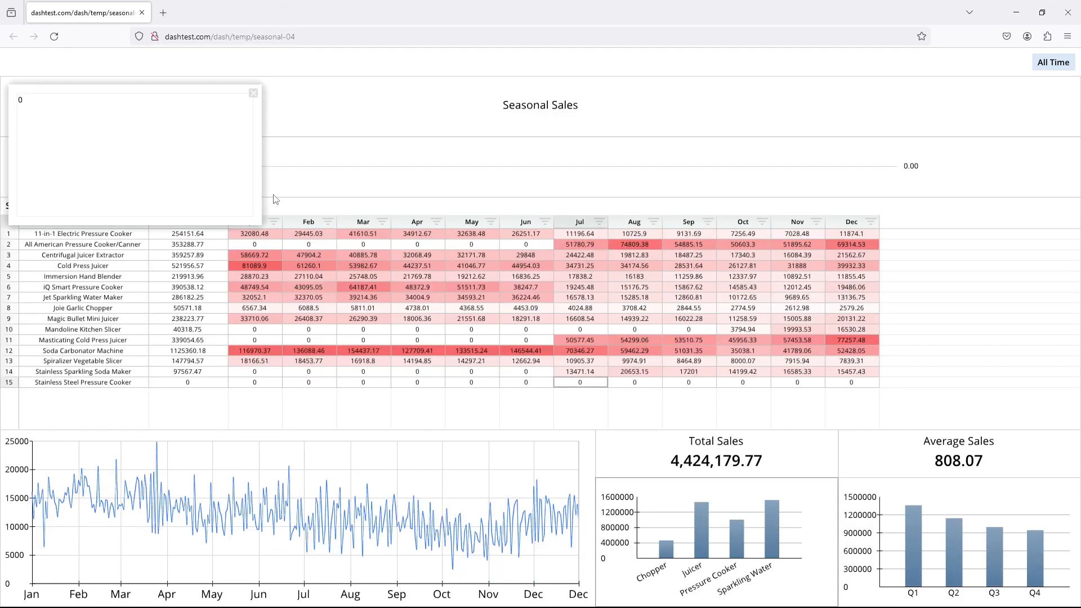
pyautogui.click(253, 93)
# Set the blend slider to 0.47, test filtering by individual quarter bars including Q2, clear the filters and return the slider to 0.00.
pyautogui.moveTo(209, 168); pyautogui.dragTo(531, 184)
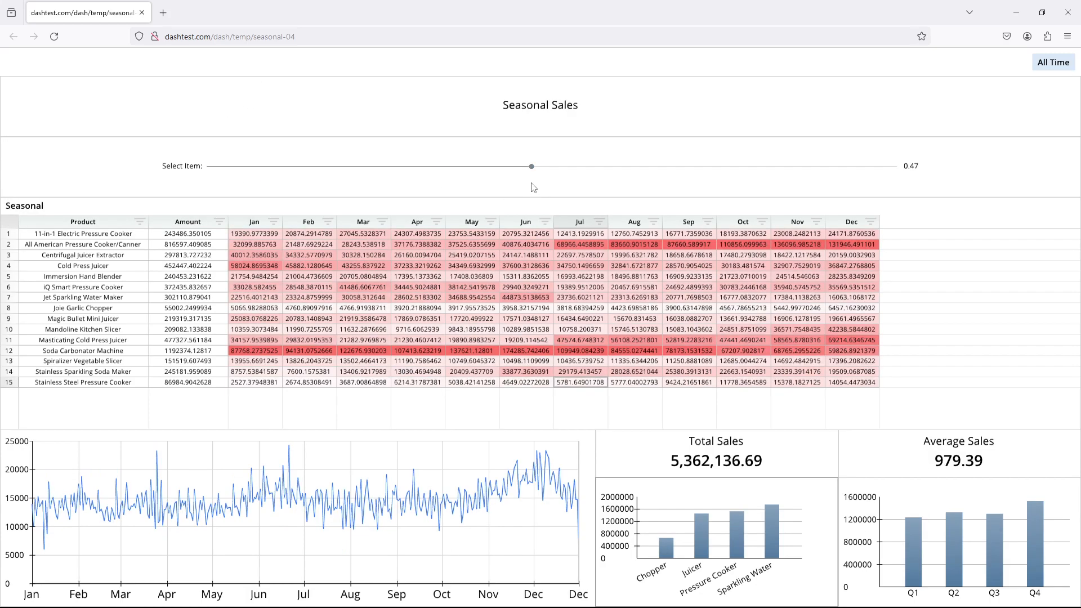
pyautogui.click(950, 532)
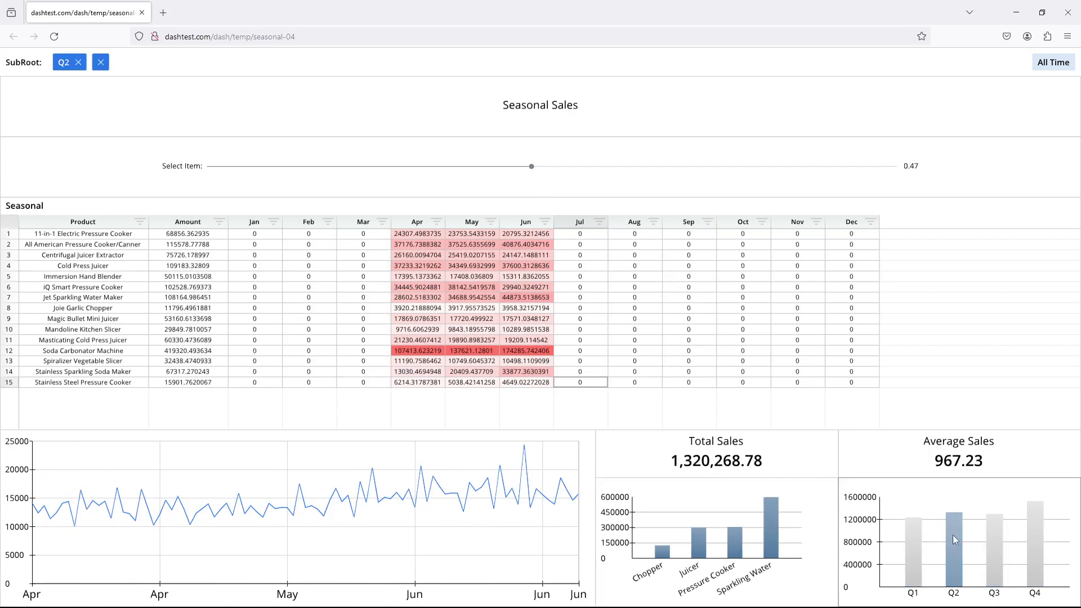
pyautogui.click(1034, 535)
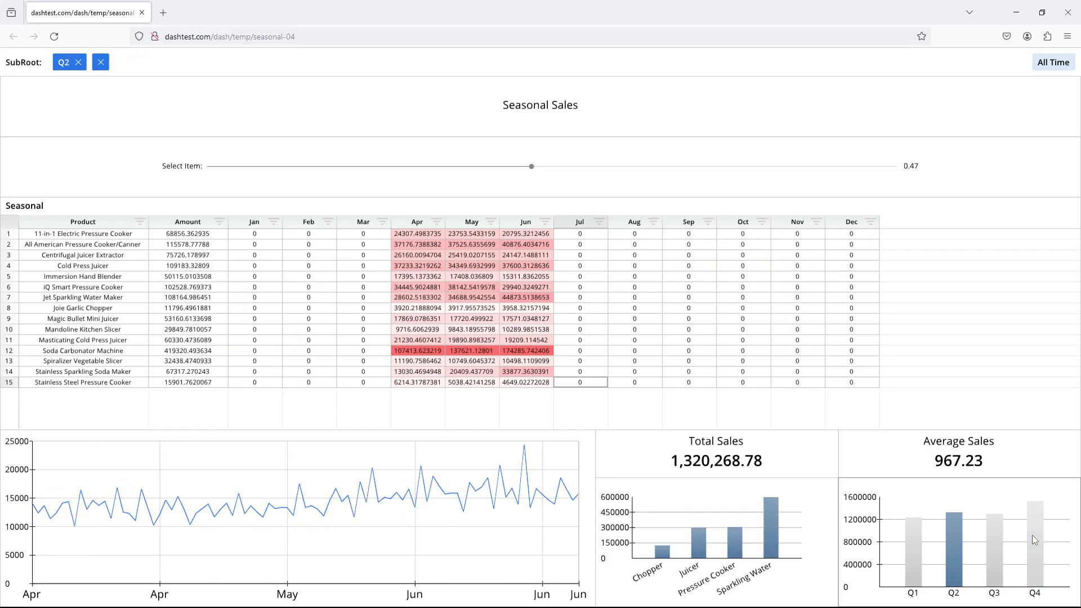
pyautogui.click(1041, 536)
pyautogui.click(954, 543)
pyautogui.click(992, 543)
pyautogui.click(988, 541)
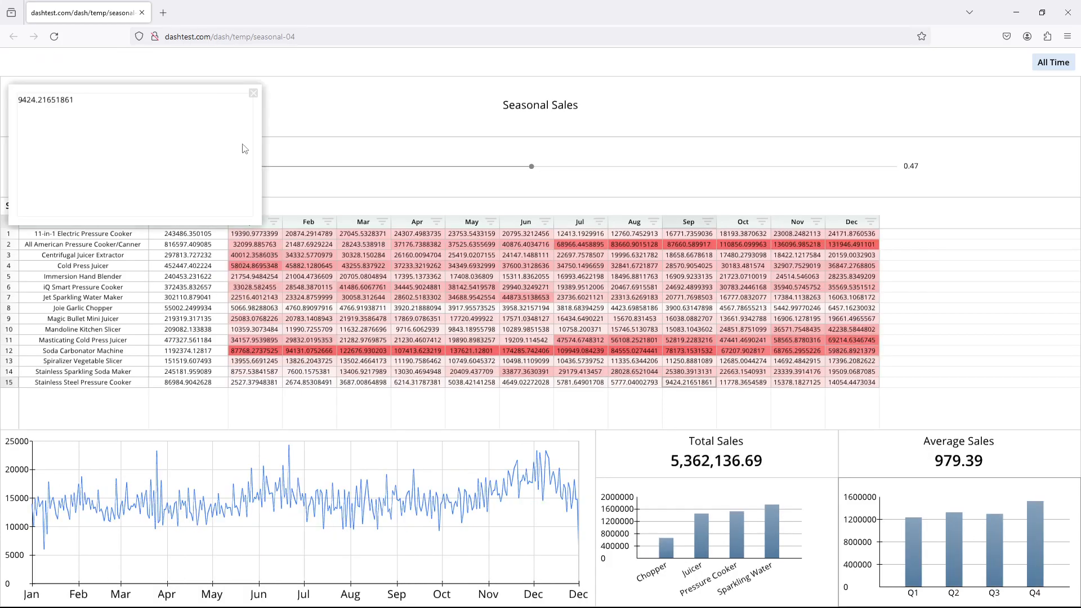
pyautogui.click(254, 93)
pyautogui.moveTo(532, 167); pyautogui.dragTo(253, 167)
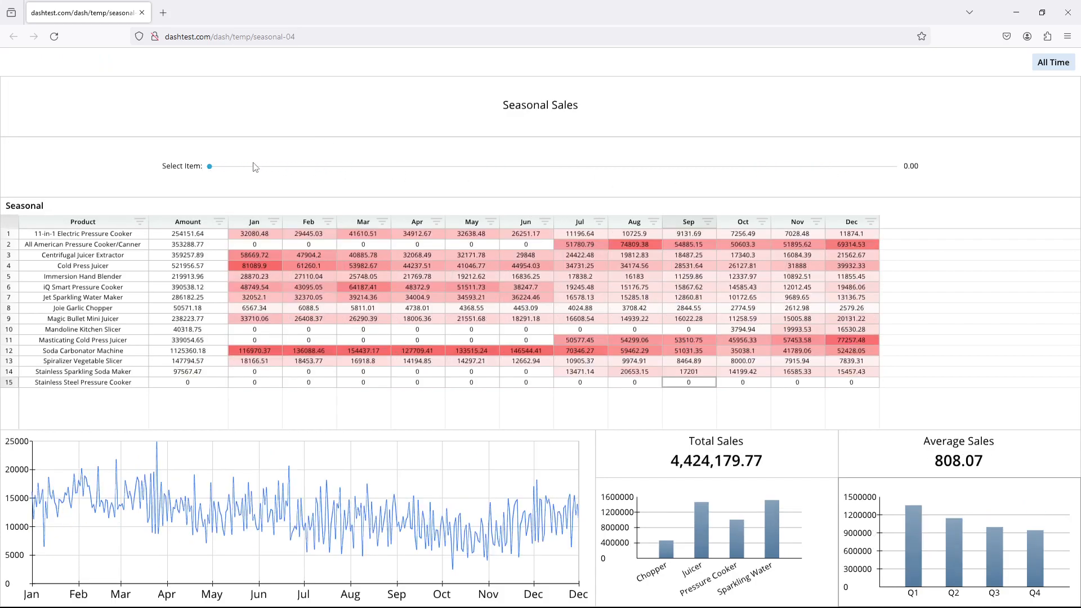